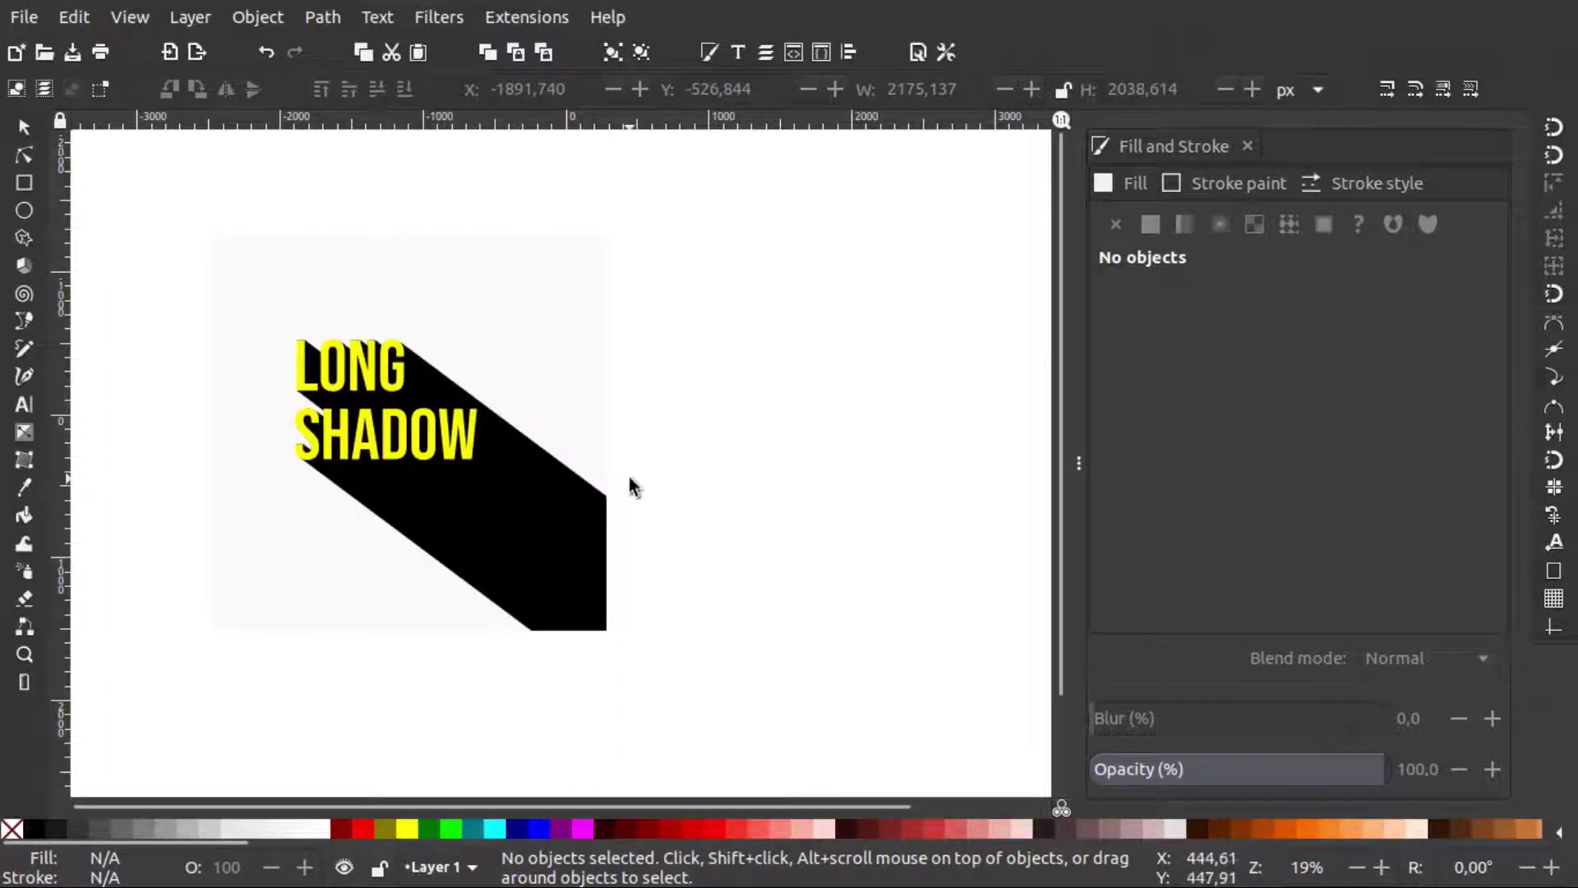
Pan back and forth across the finished LONG SHADOW example to review it.
scroll(631, 482, left, 2)
scroll(631, 483, right, 3)
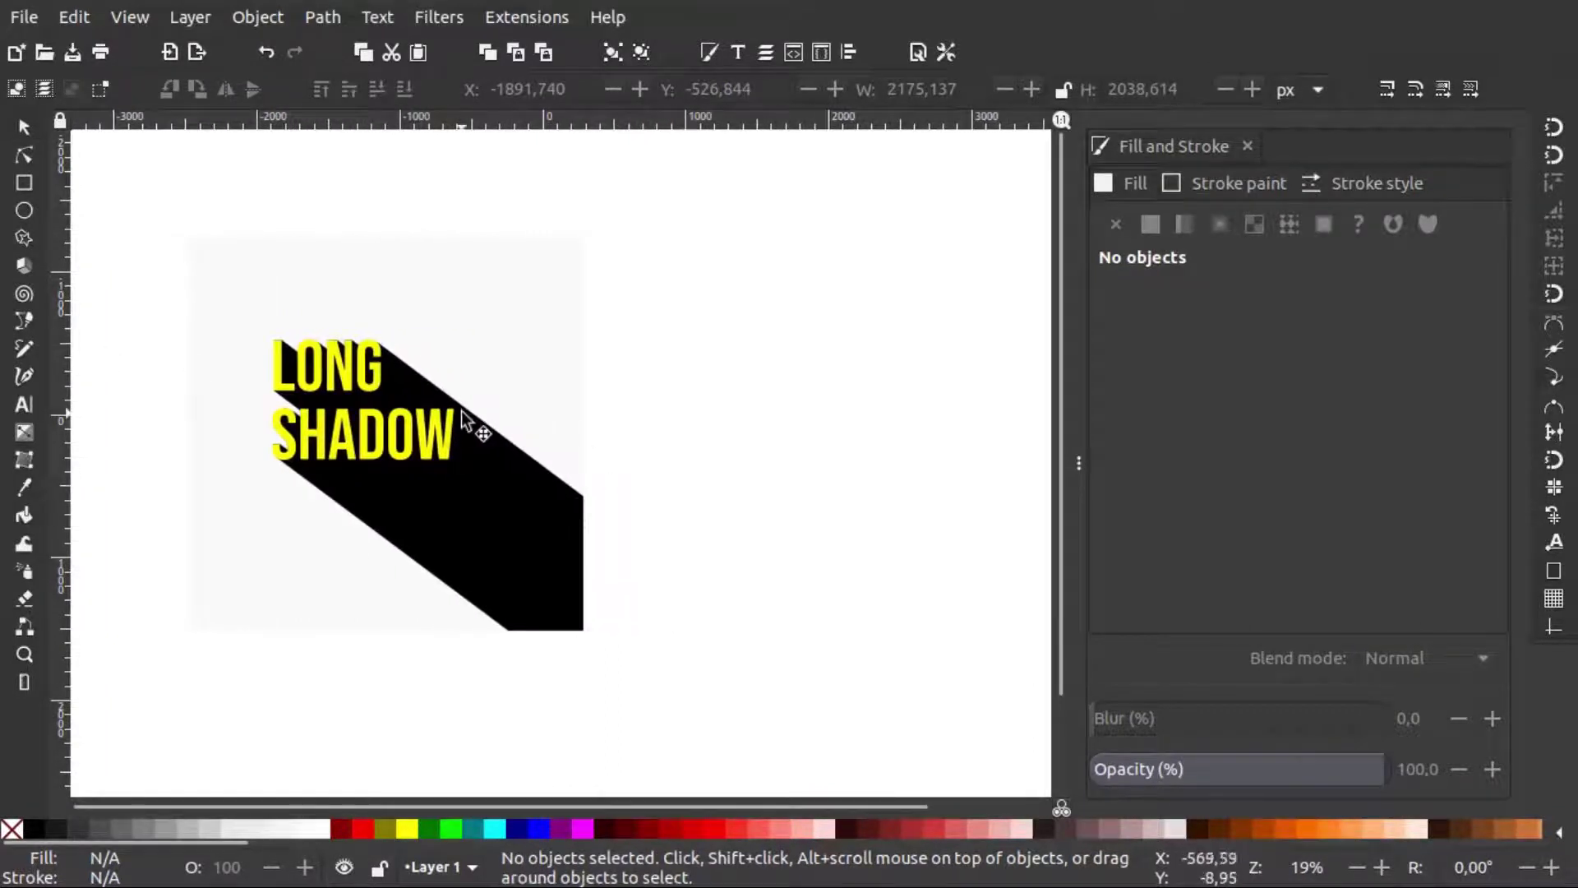
scroll(785, 430, left, 3)
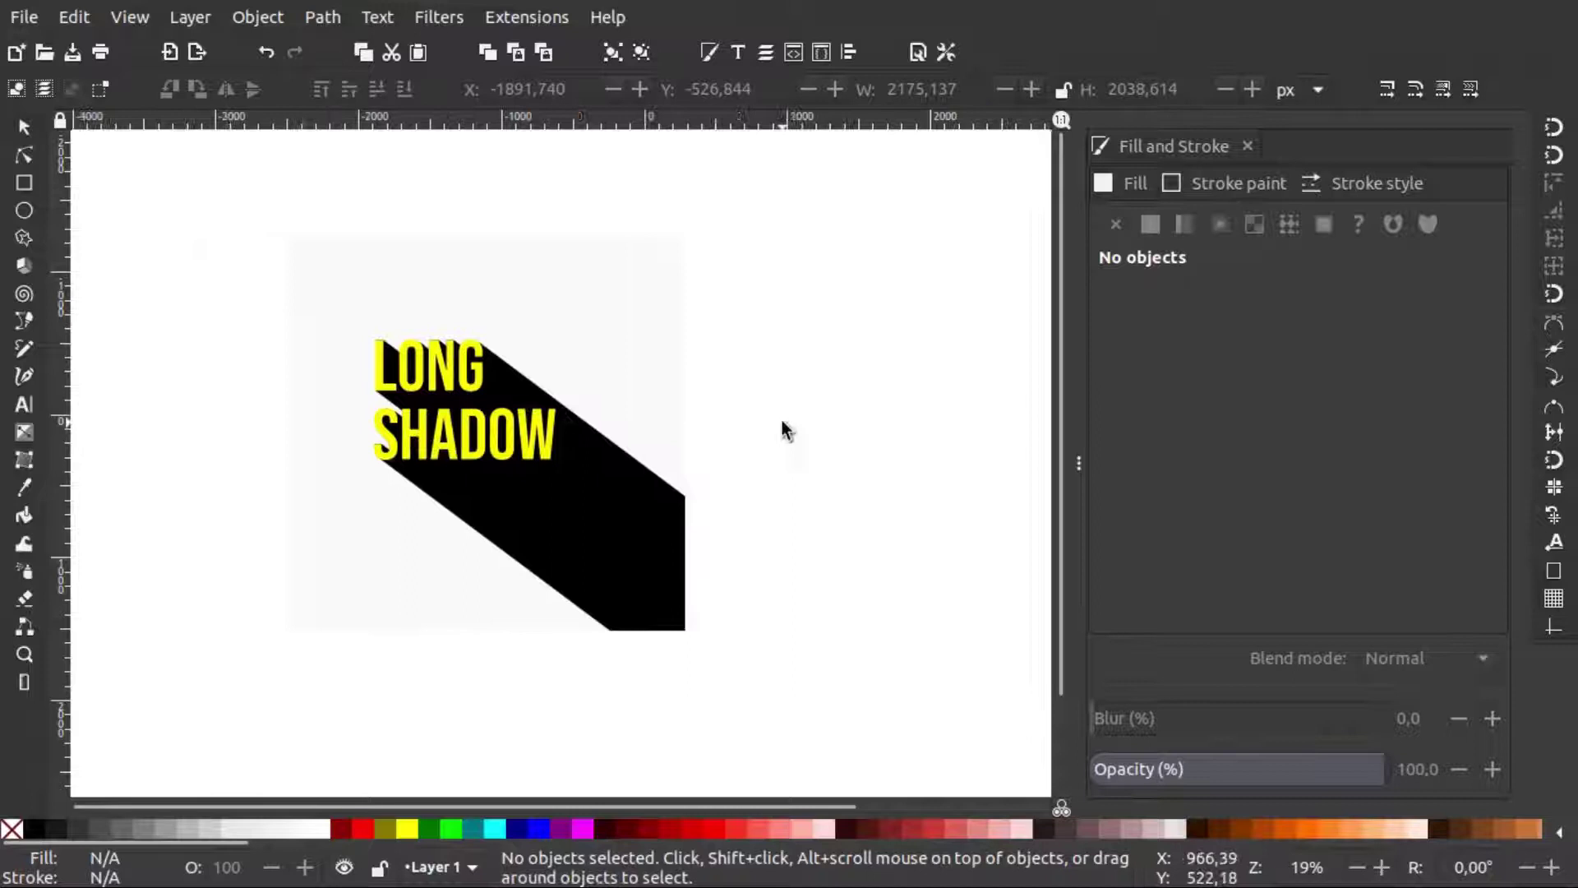
scroll(785, 430, right, 4)
scroll(785, 430, left, 4)
scroll(785, 430, left, 3)
scroll(785, 429, right, 4)
scroll(783, 423, left, 5)
scroll(783, 423, right, 6)
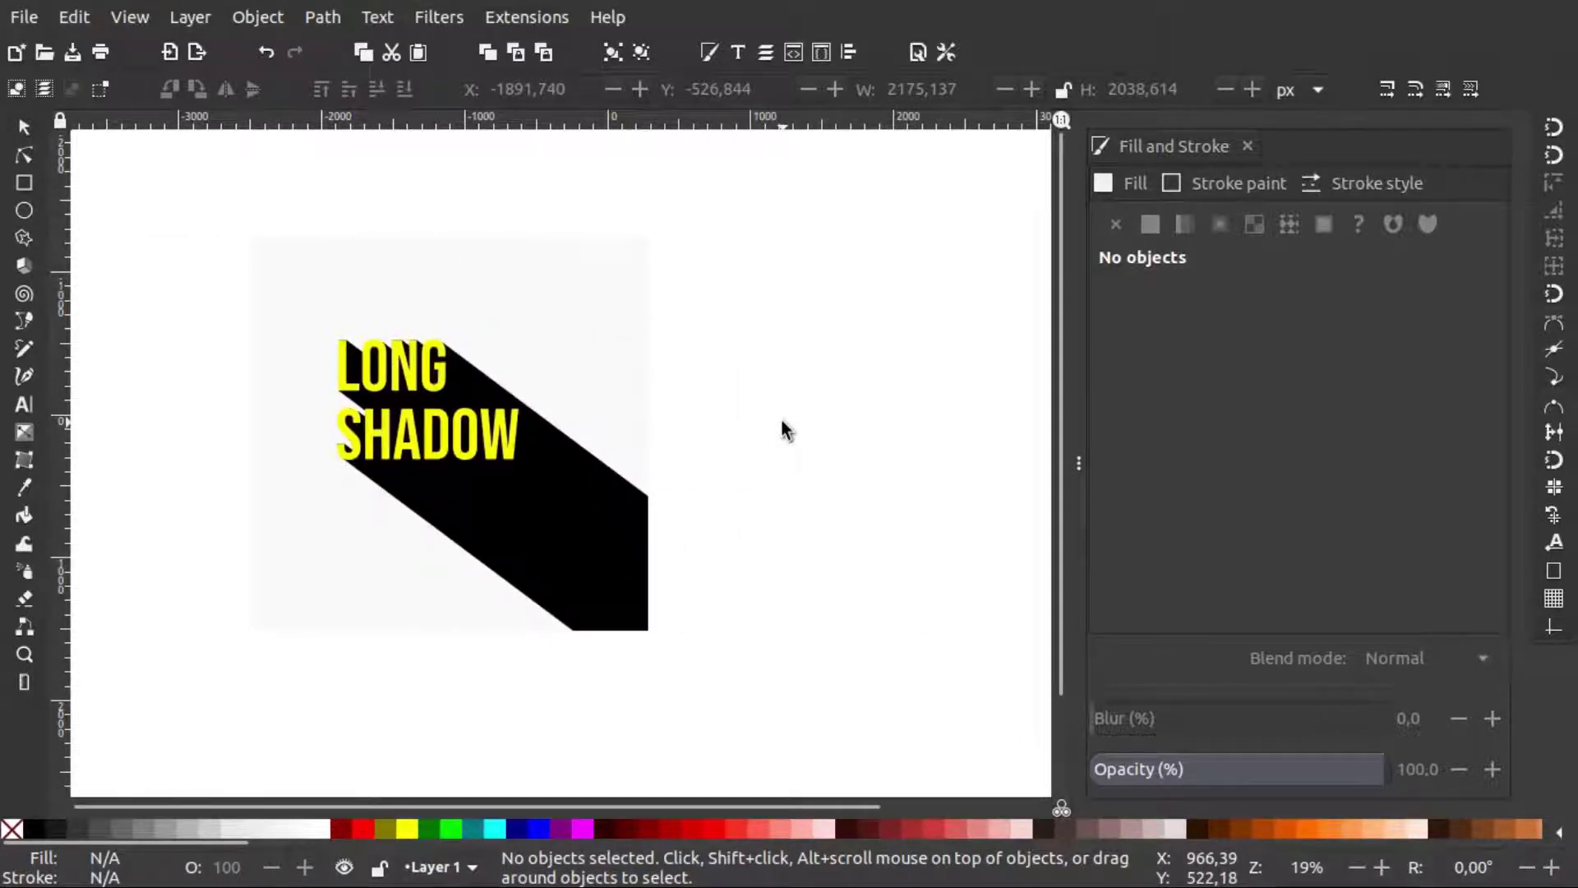
scroll(783, 424, right, 1)
scroll(633, 485, right, 2)
scroll(633, 485, left, 3)
scroll(633, 485, right, 2)
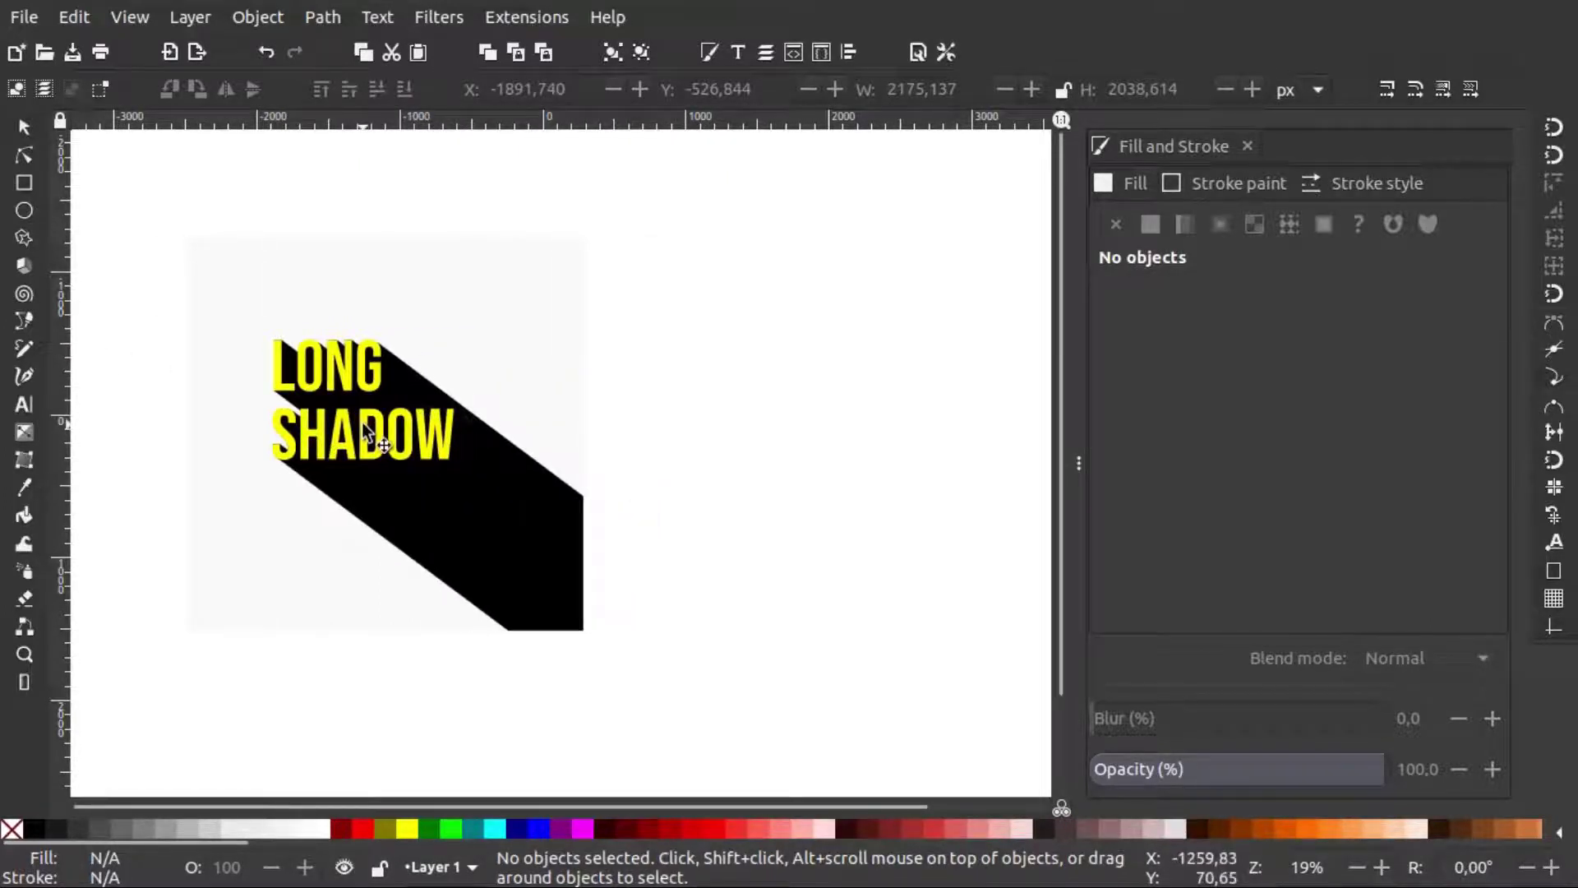
scroll(783, 425, left, 2)
scroll(782, 425, right, 1)
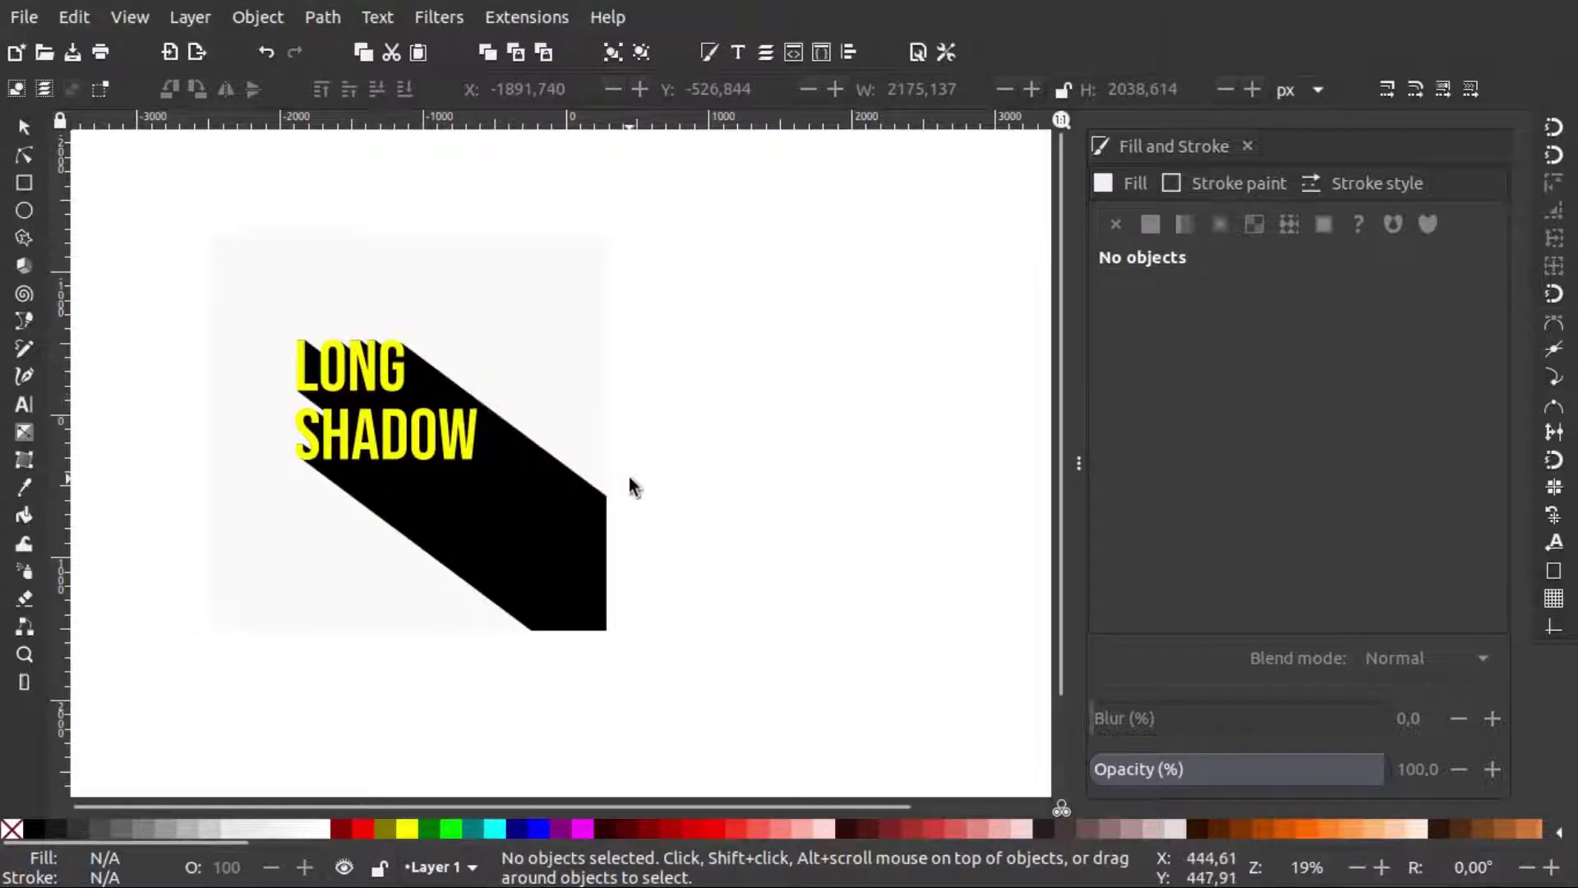
scroll(633, 485, left, 1)
scroll(631, 484, right, 1)
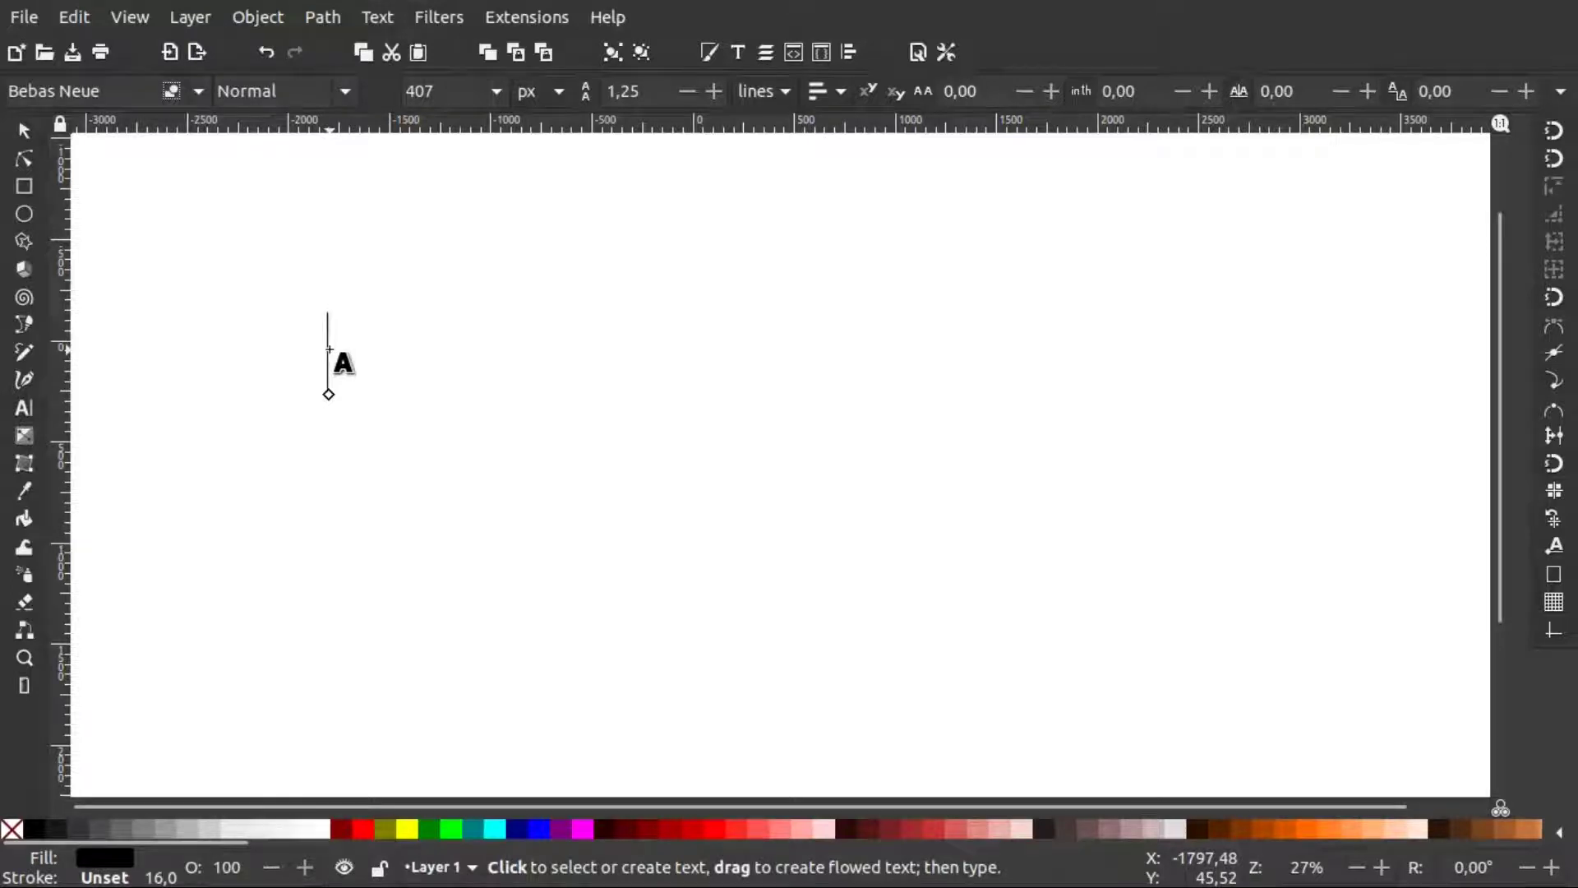
Type 'LONG' and 'SHADOW' on two lines as Bebas Neue 407 px text.
key(Escape)
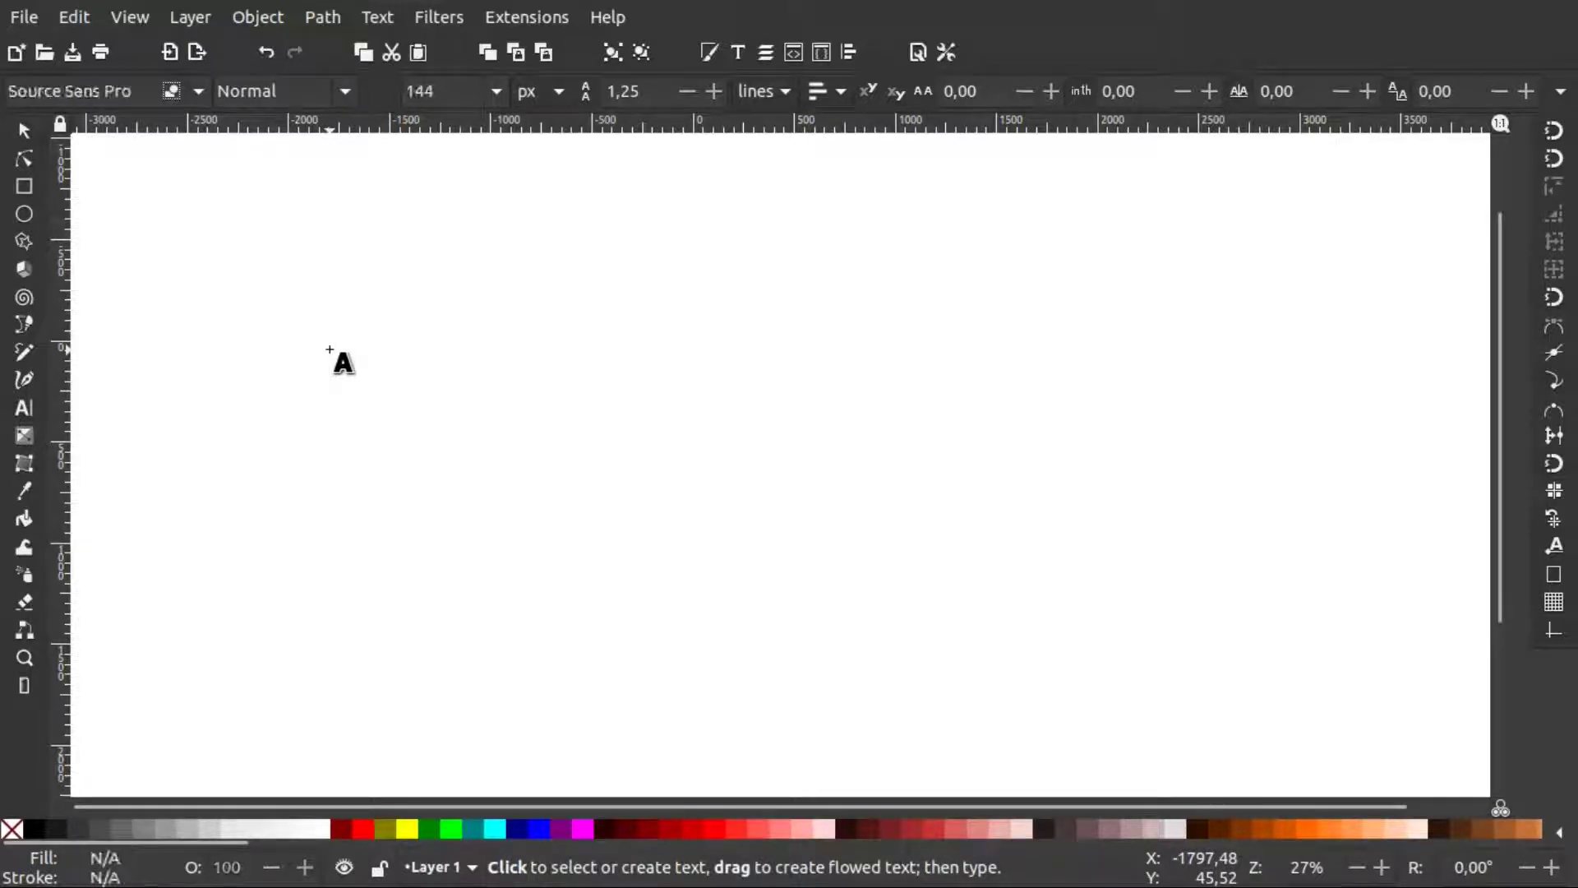
key(o)
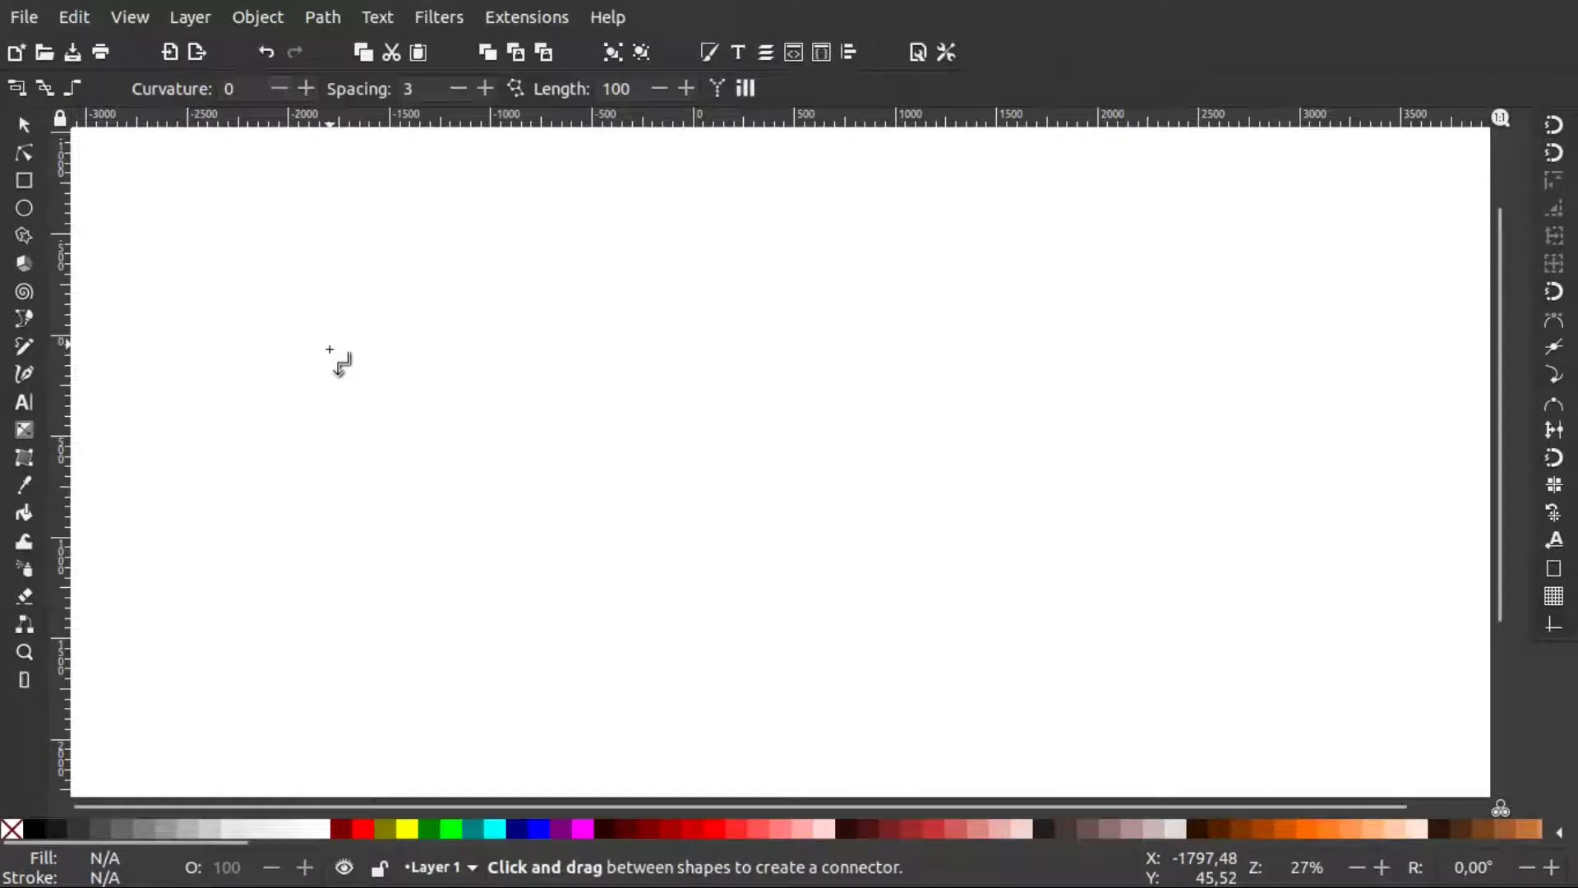
click(25, 131)
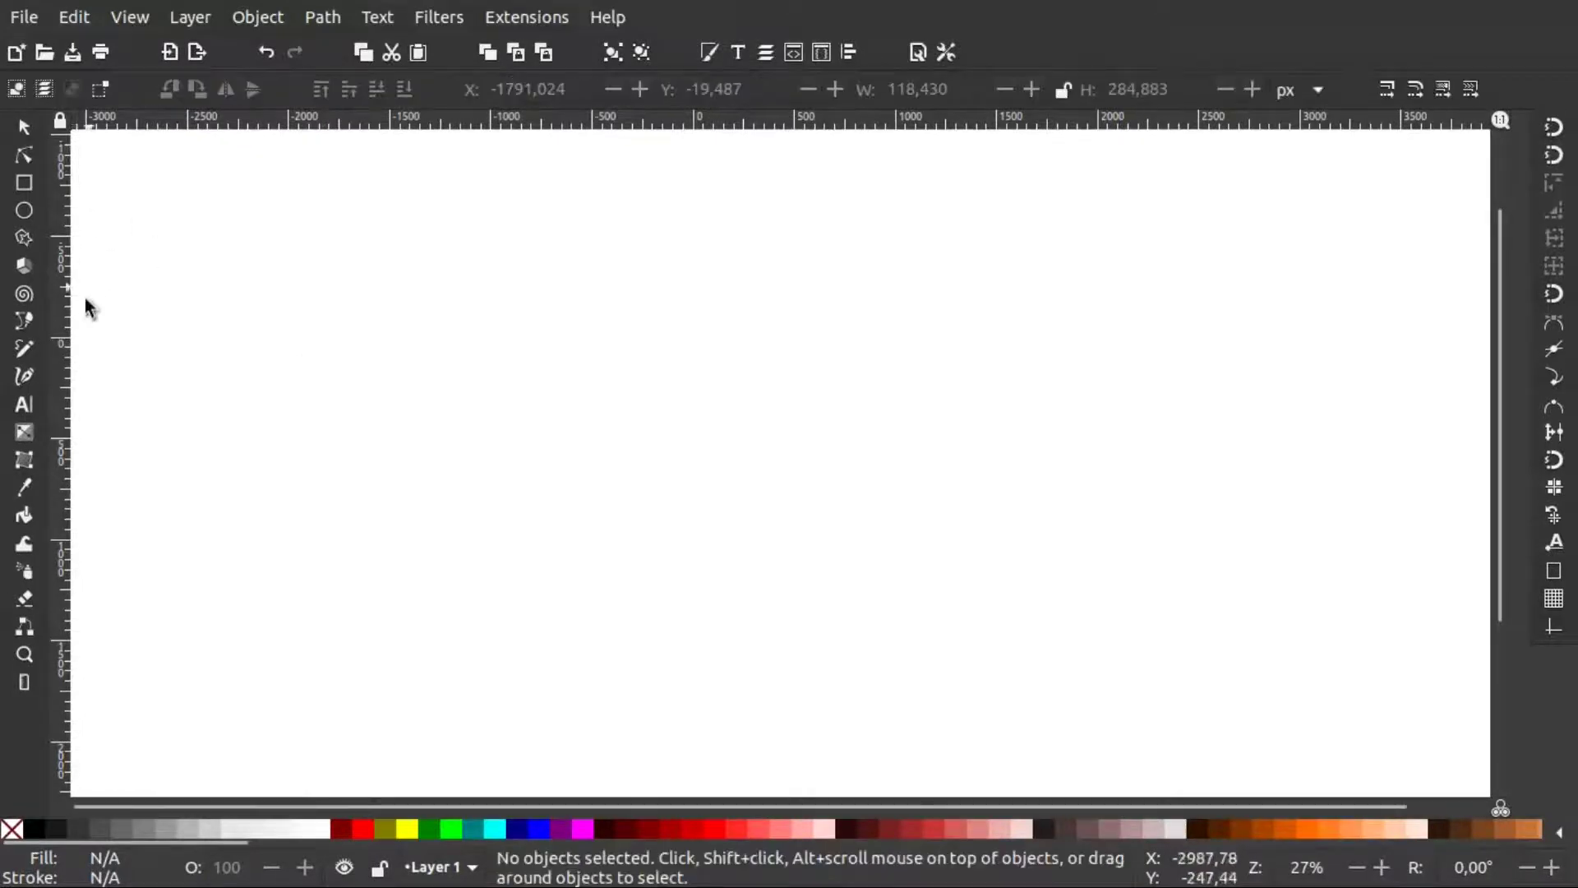
key(t)
click(317, 405)
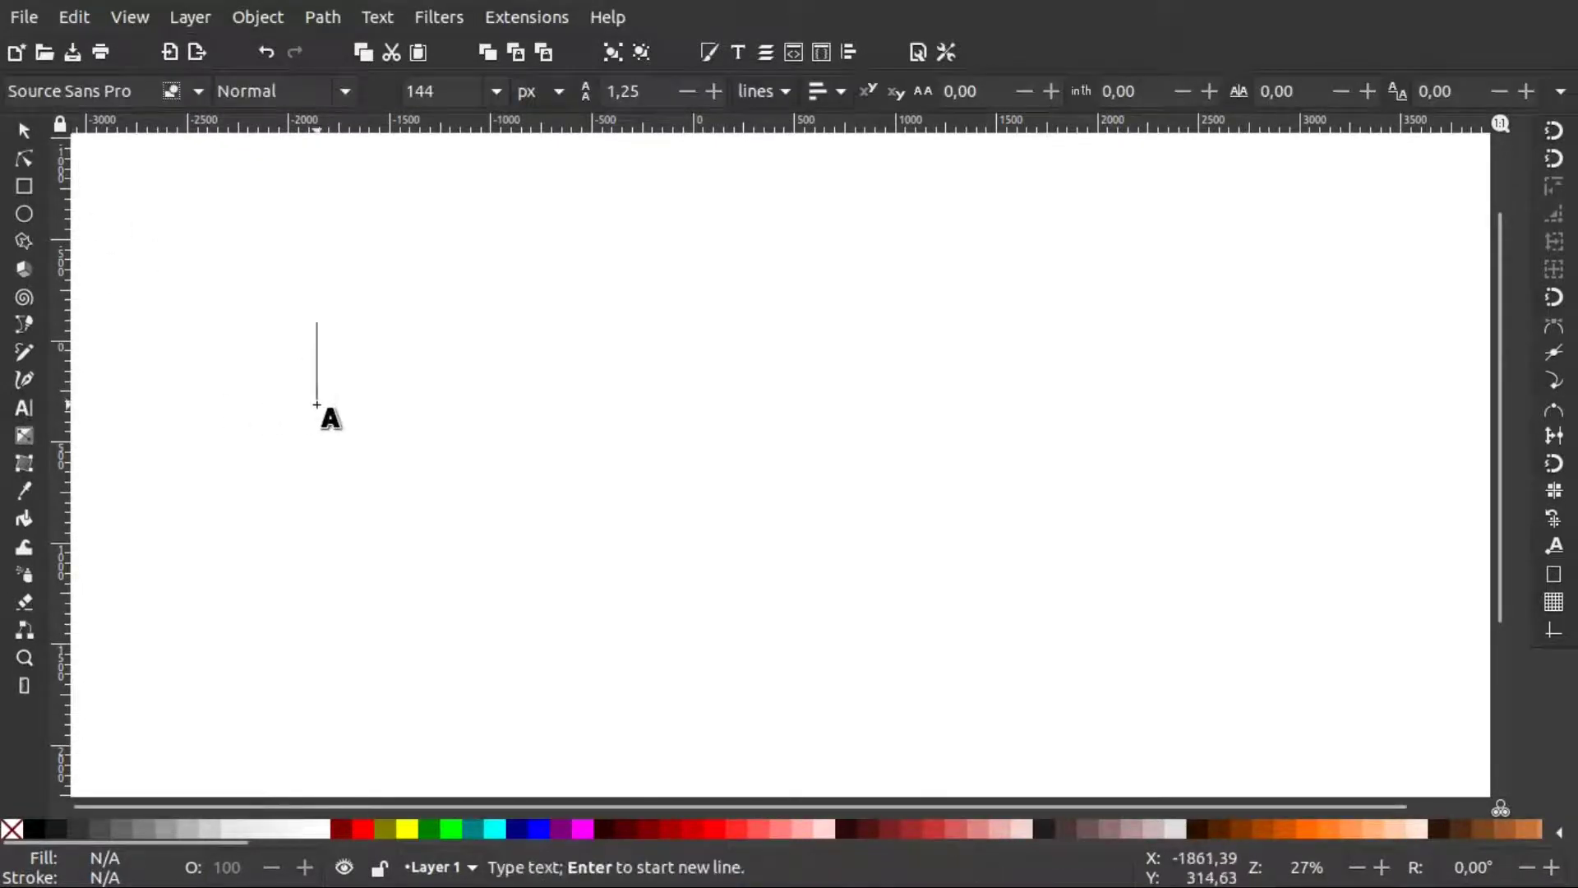
text(LONG)
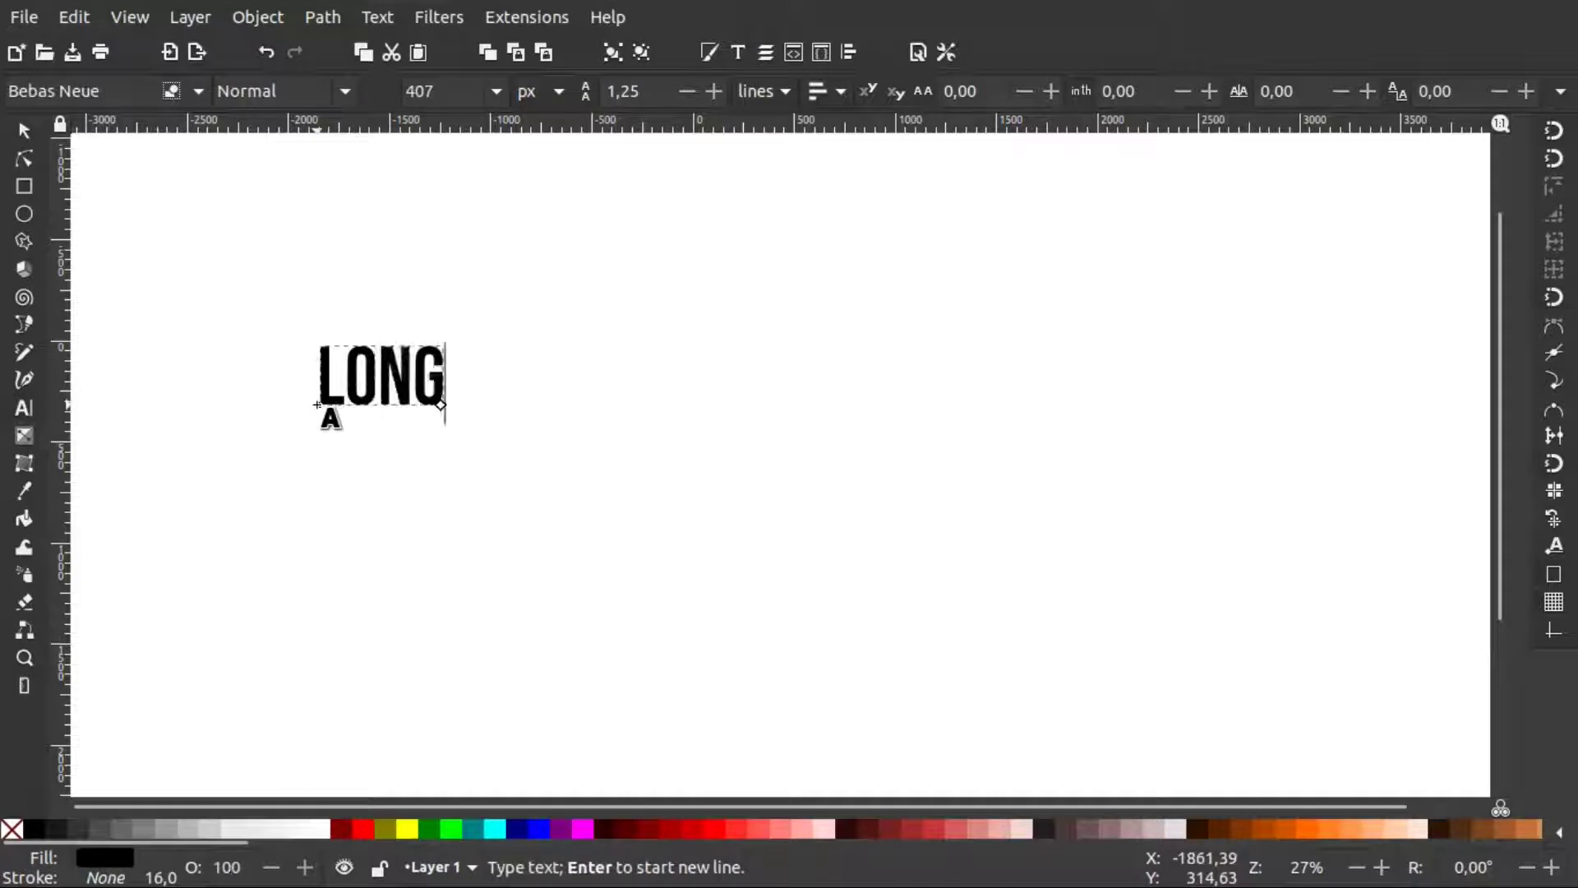
key(Return)
text(SHA)
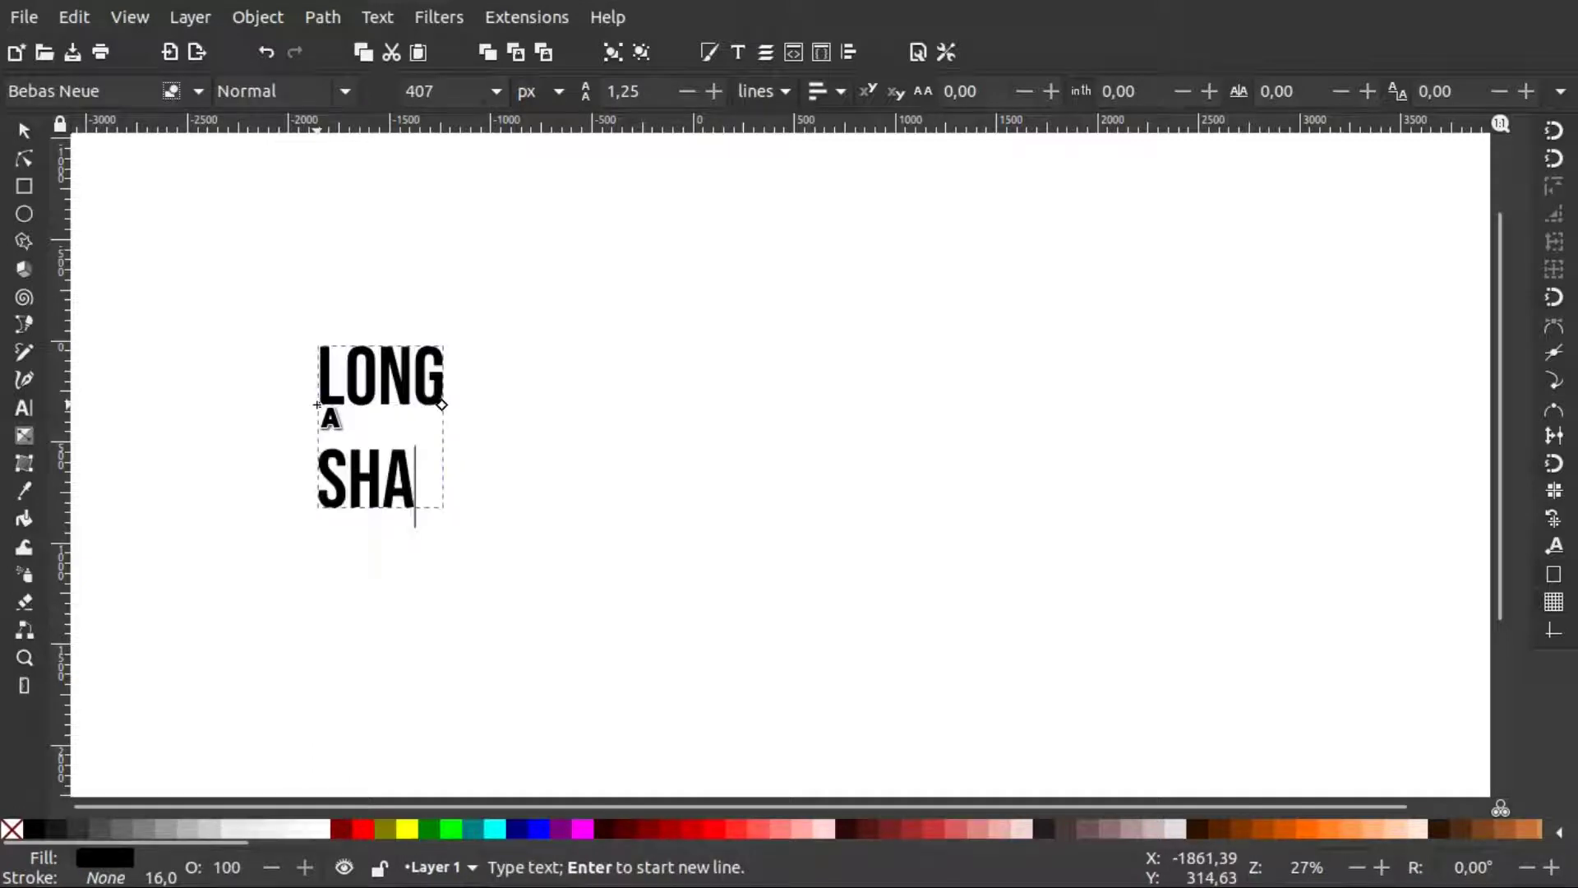
text(DOW)
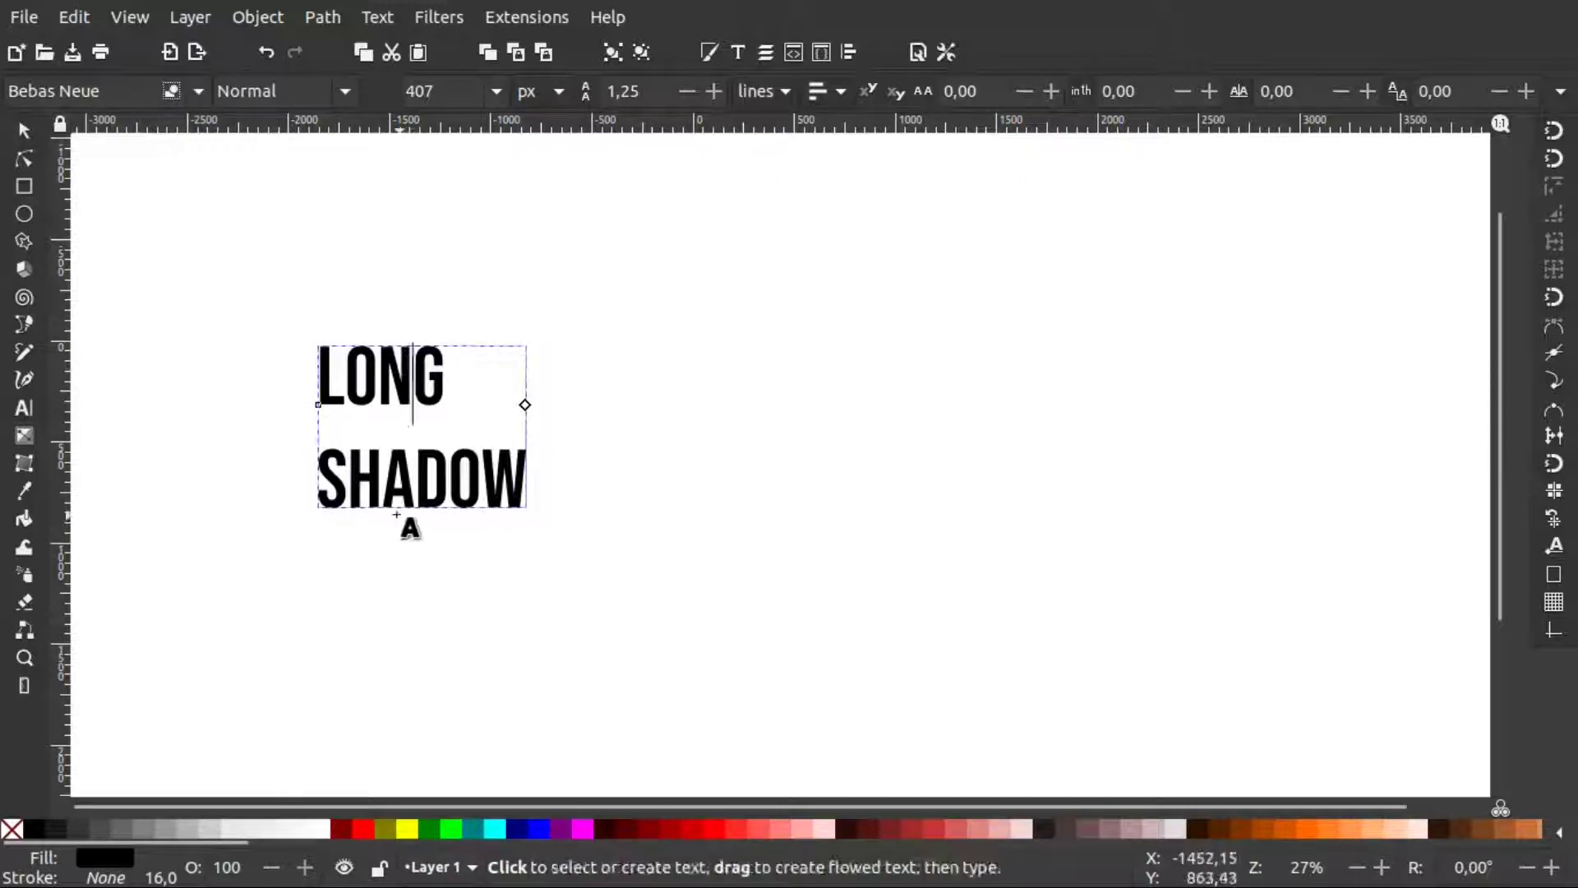
Select all the LONG SHADOW text and nudge it slightly upward.
click(489, 476)
key(ctrl+a)
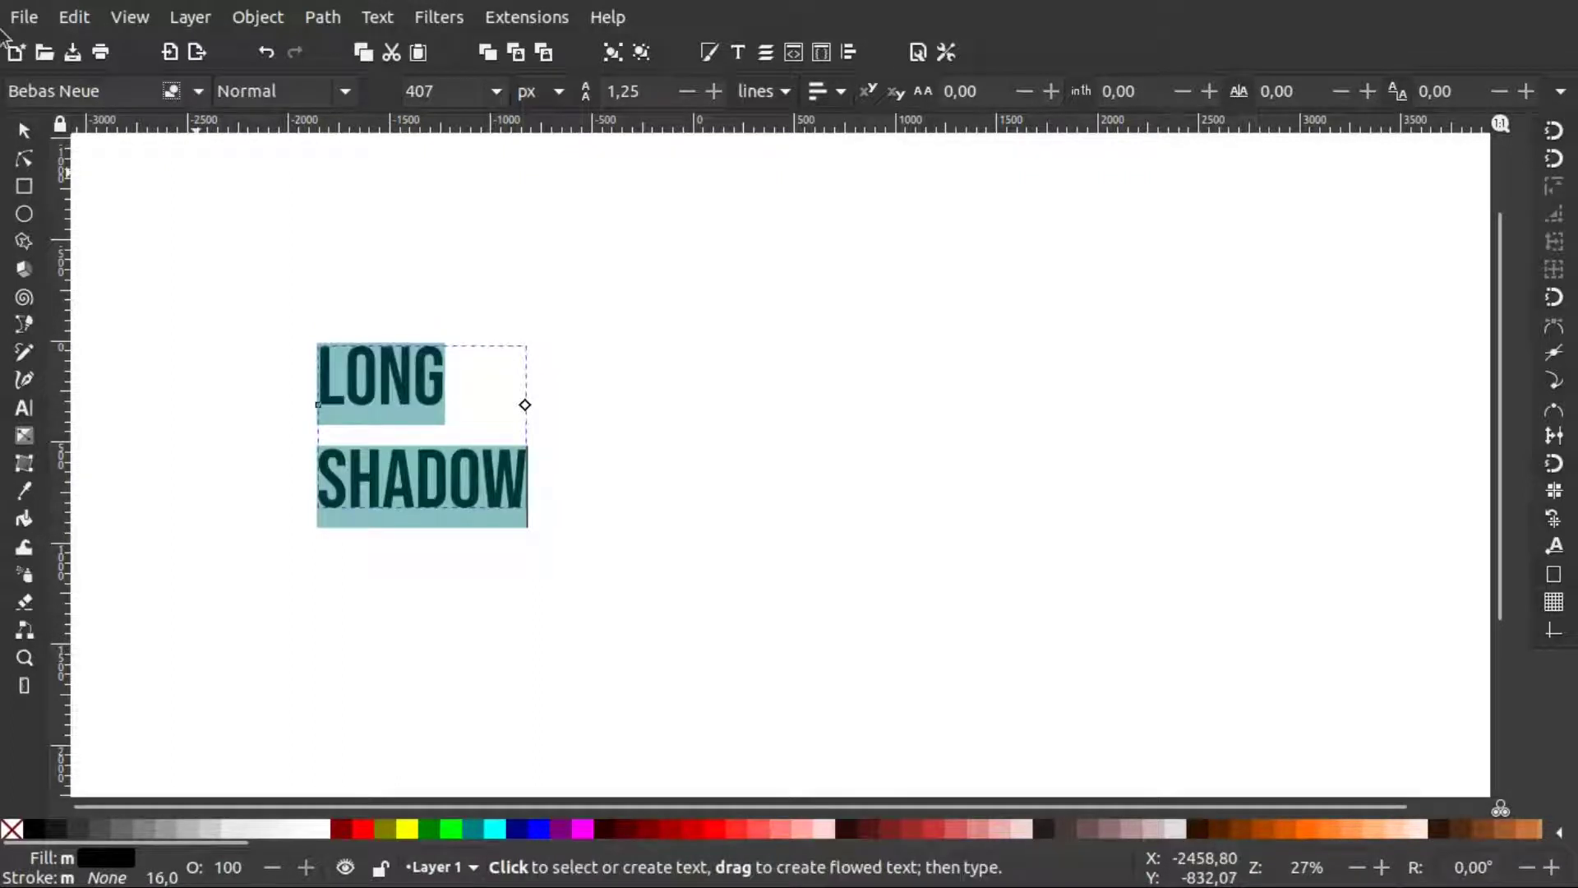
click(25, 130)
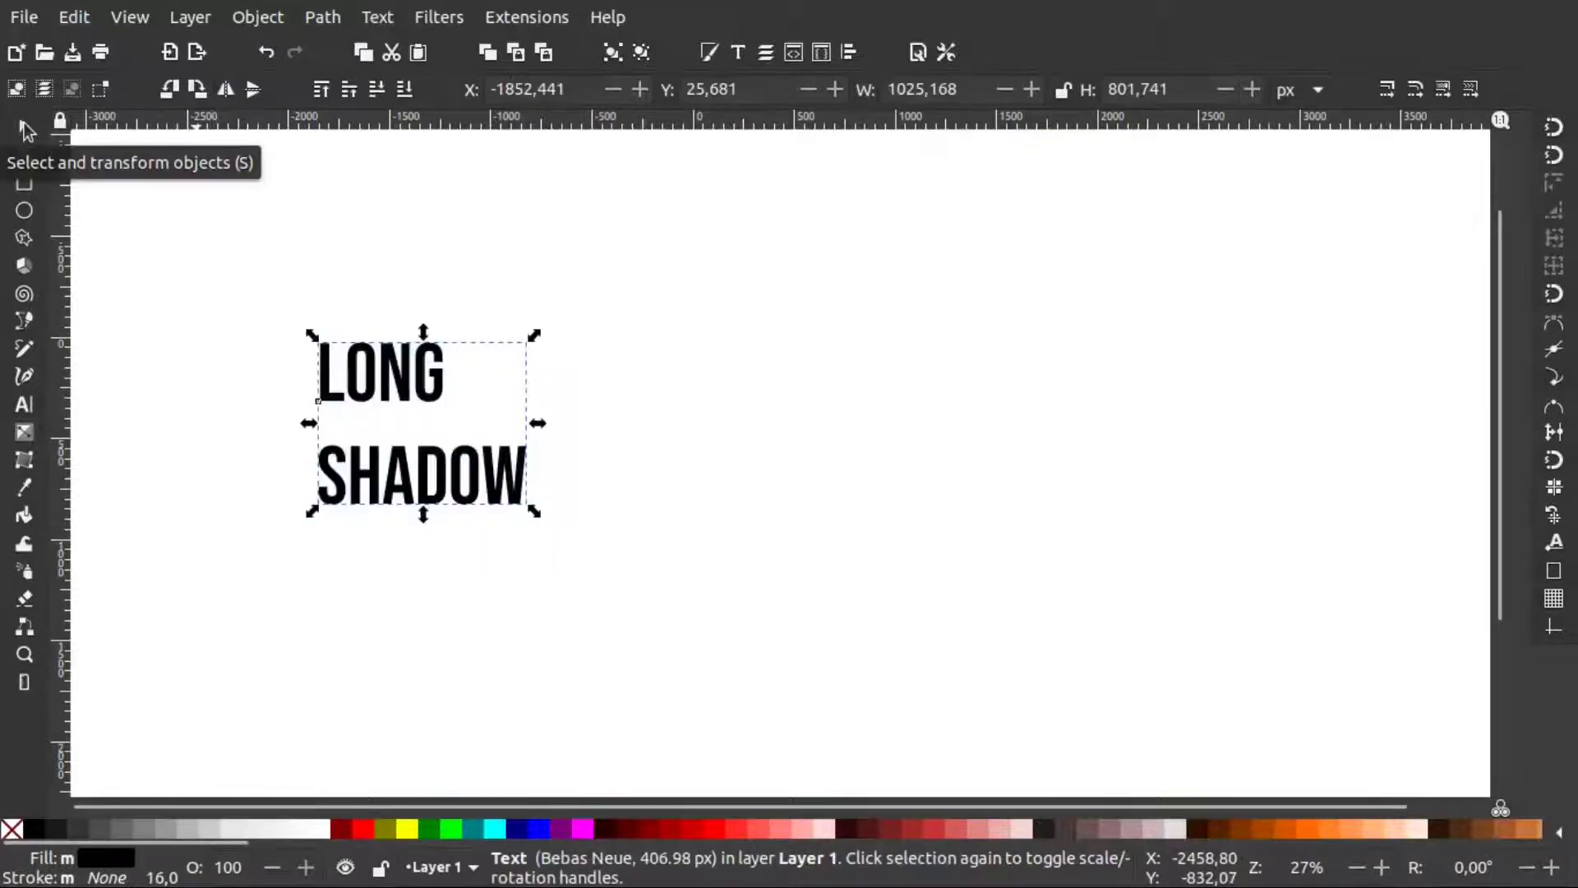
drag(388, 373, 392, 344)
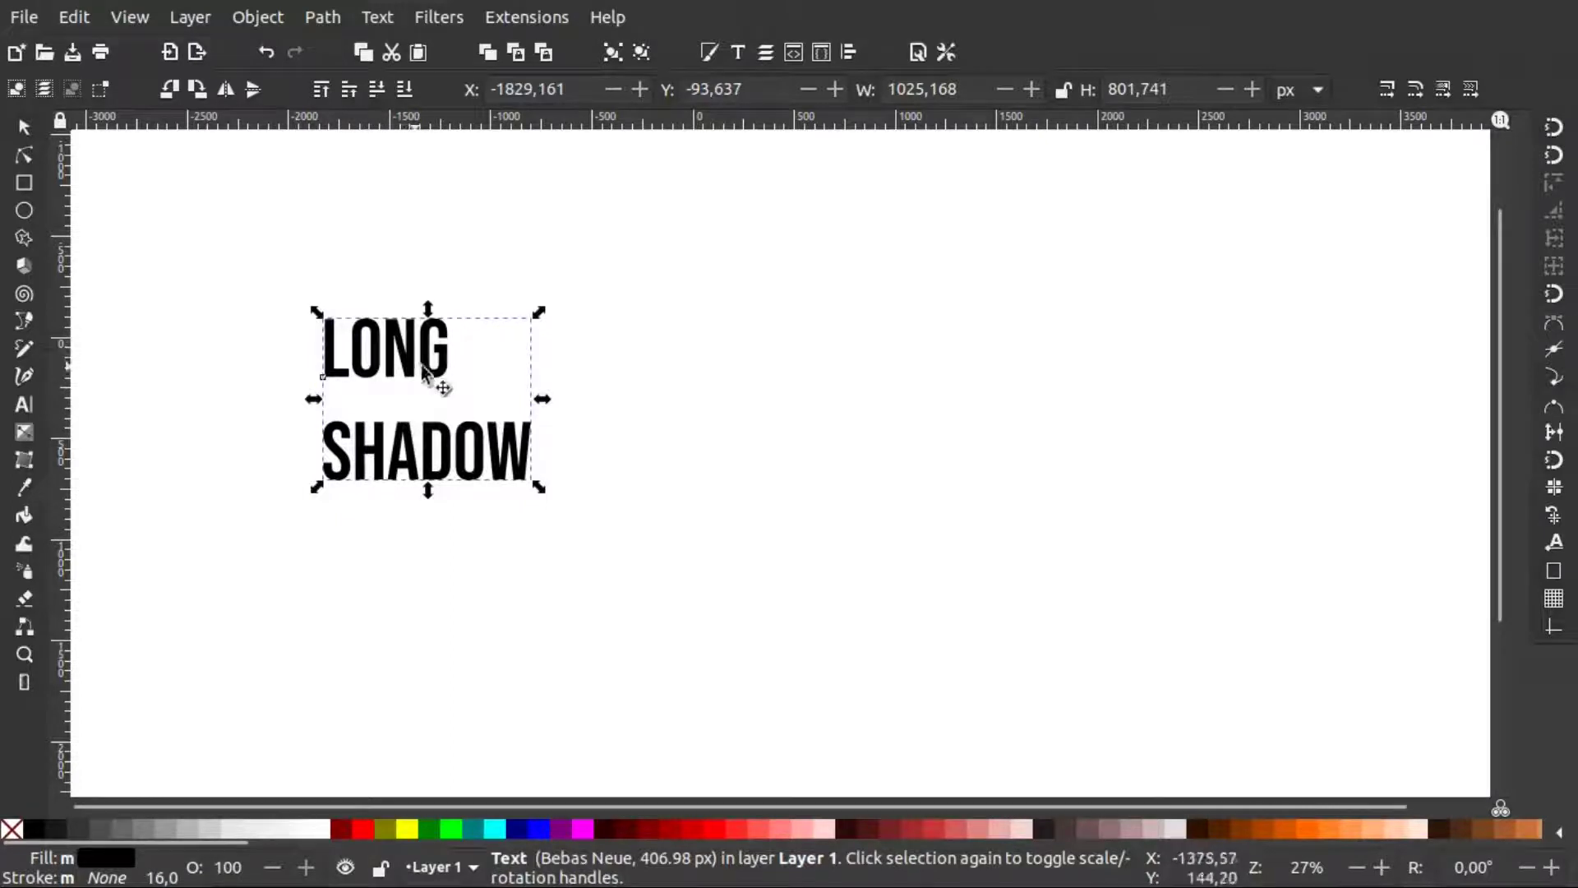
key(ctrl+a)
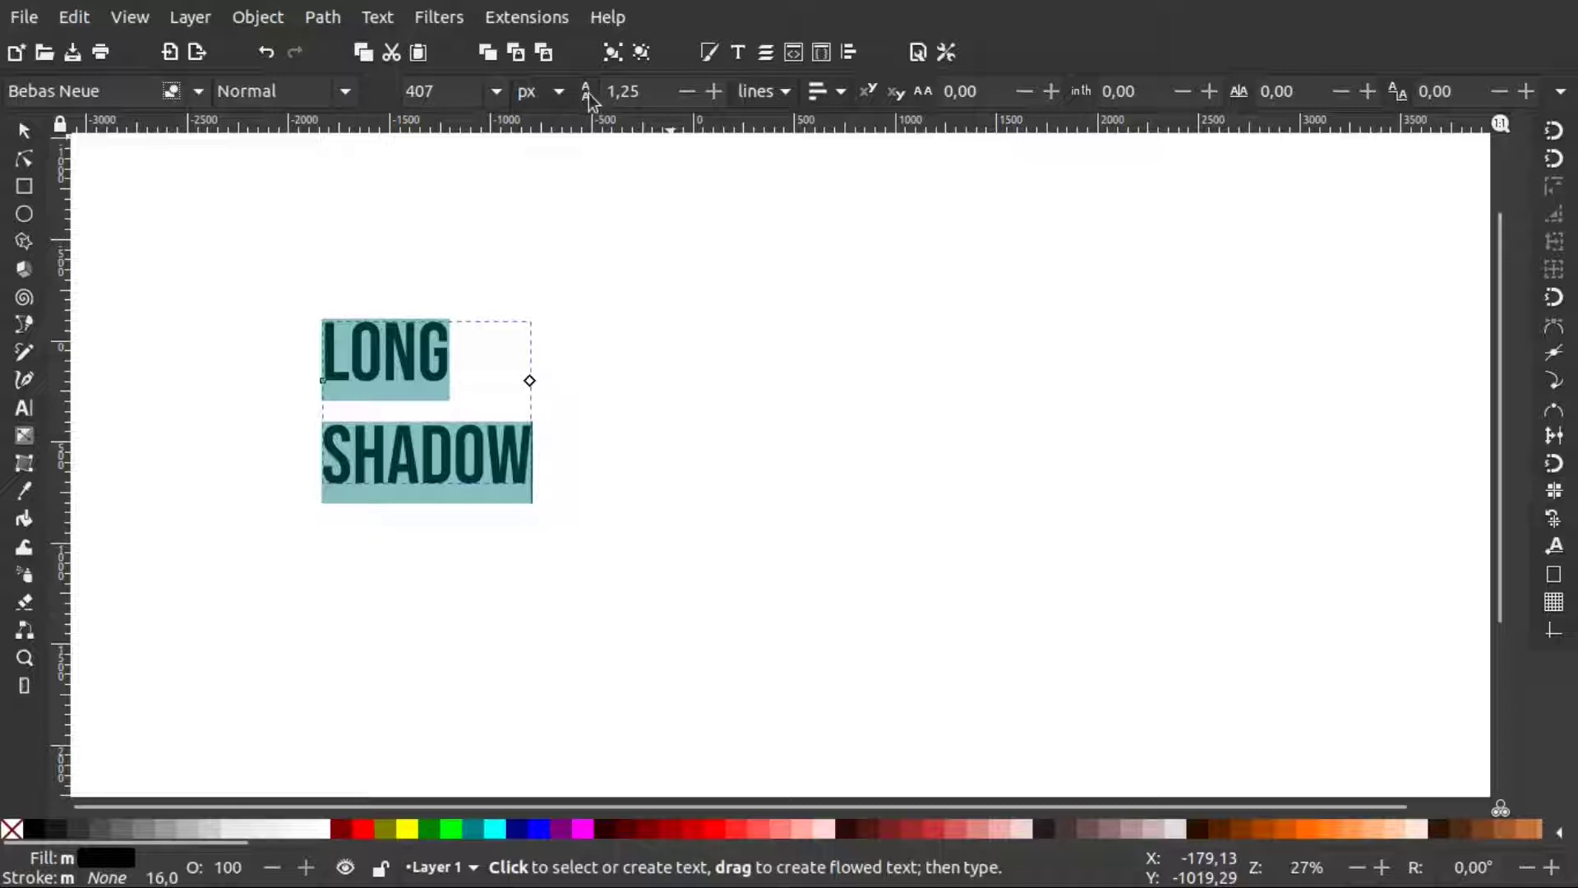
Set the text's line spacing to 0,95 and return to the Selector tool.
click(686, 93)
middle_click(686, 92)
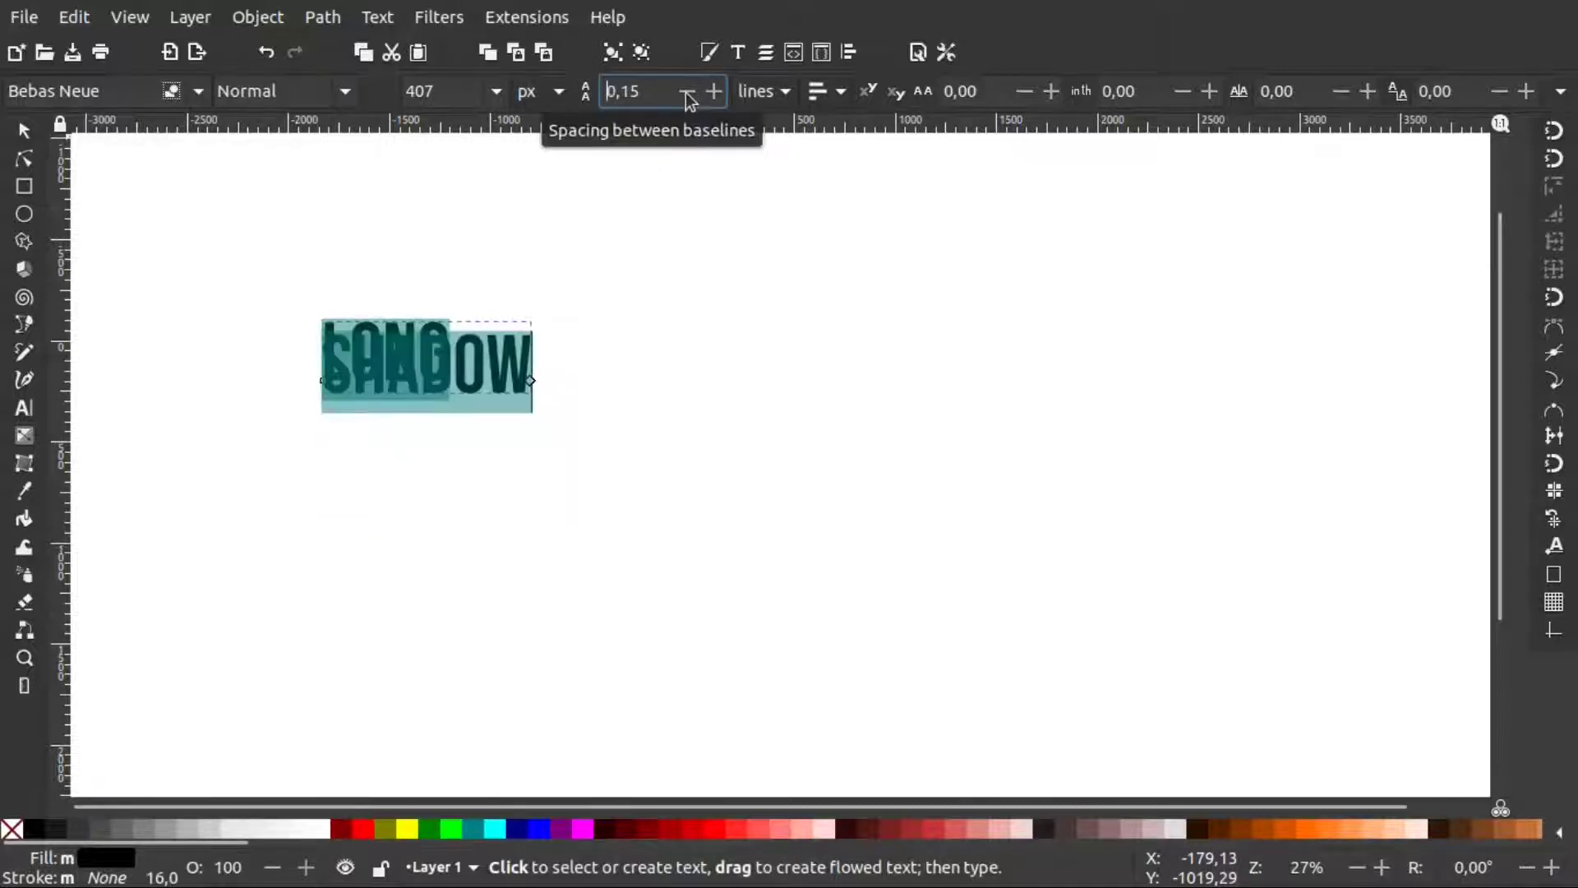
text(1)
key(Return)
click(686, 92)
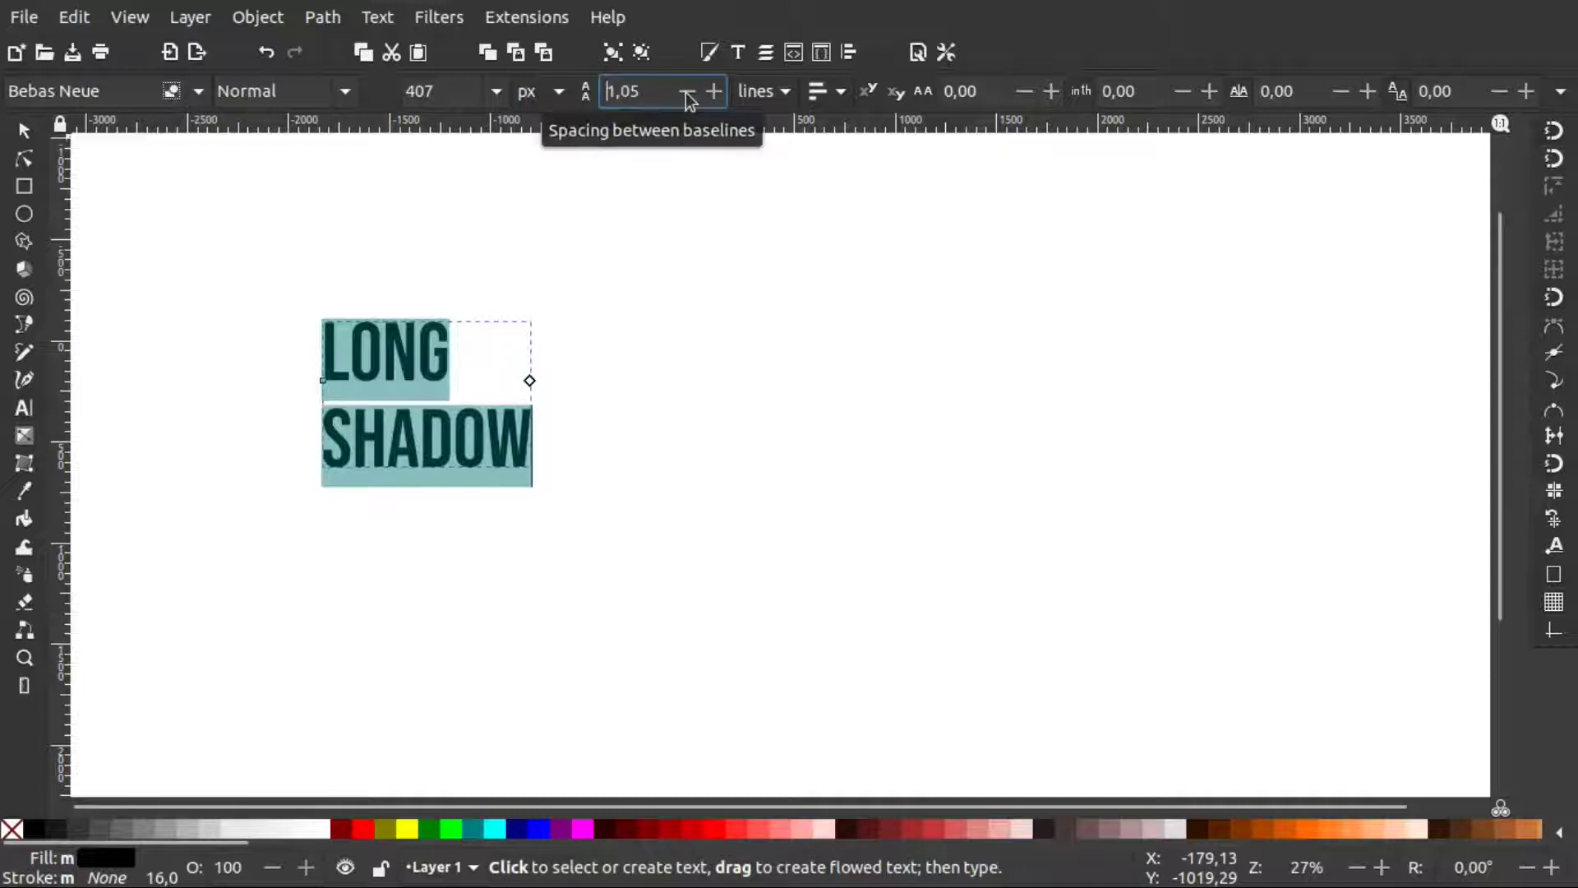
click(685, 92)
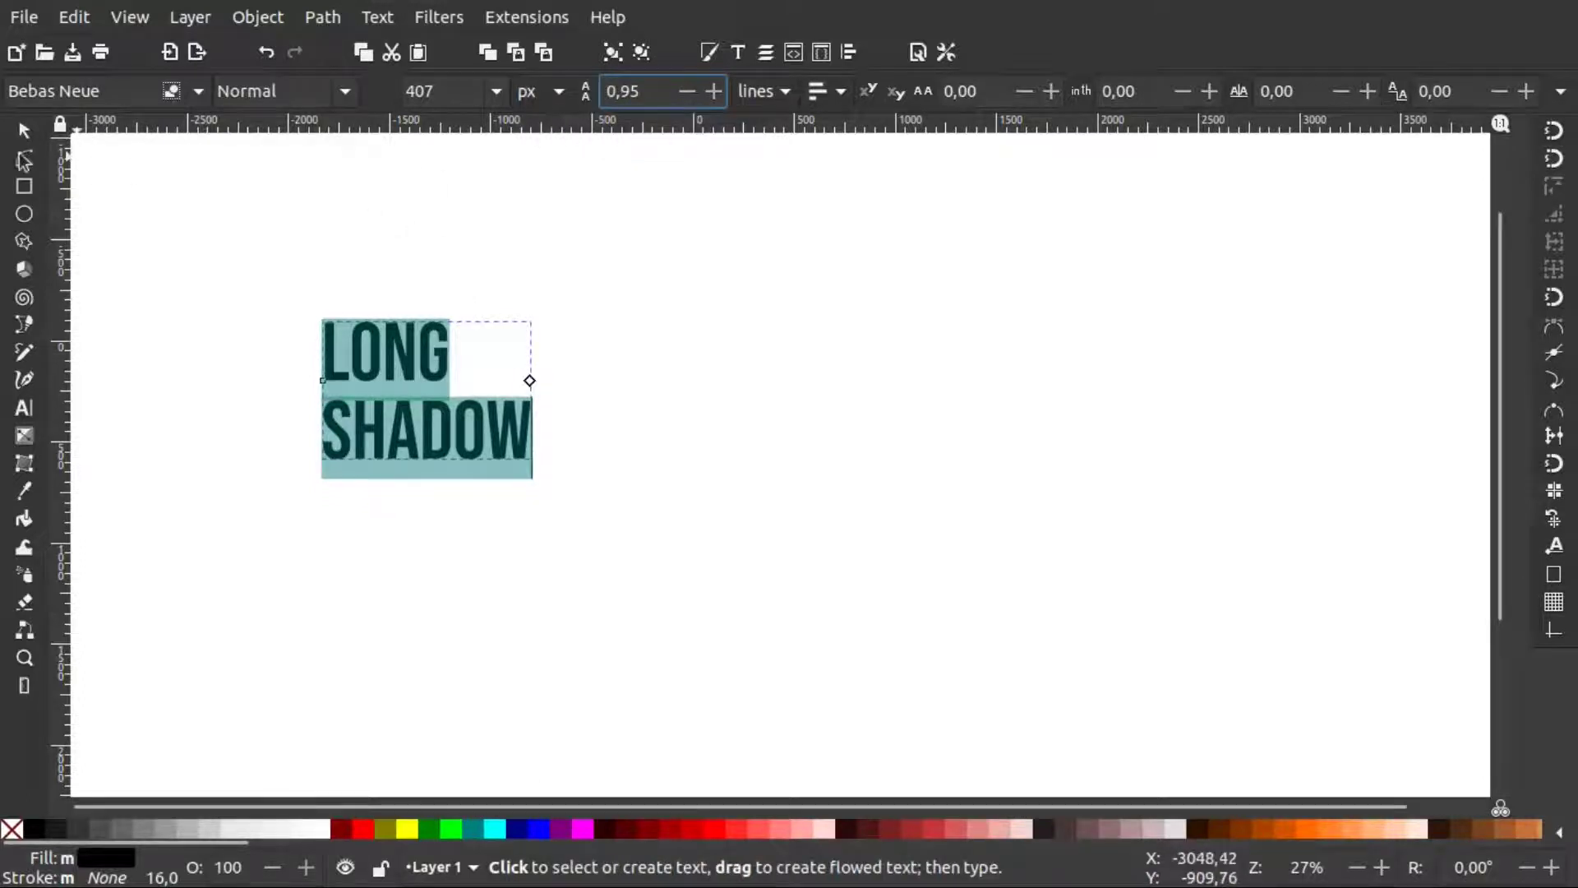
click(23, 133)
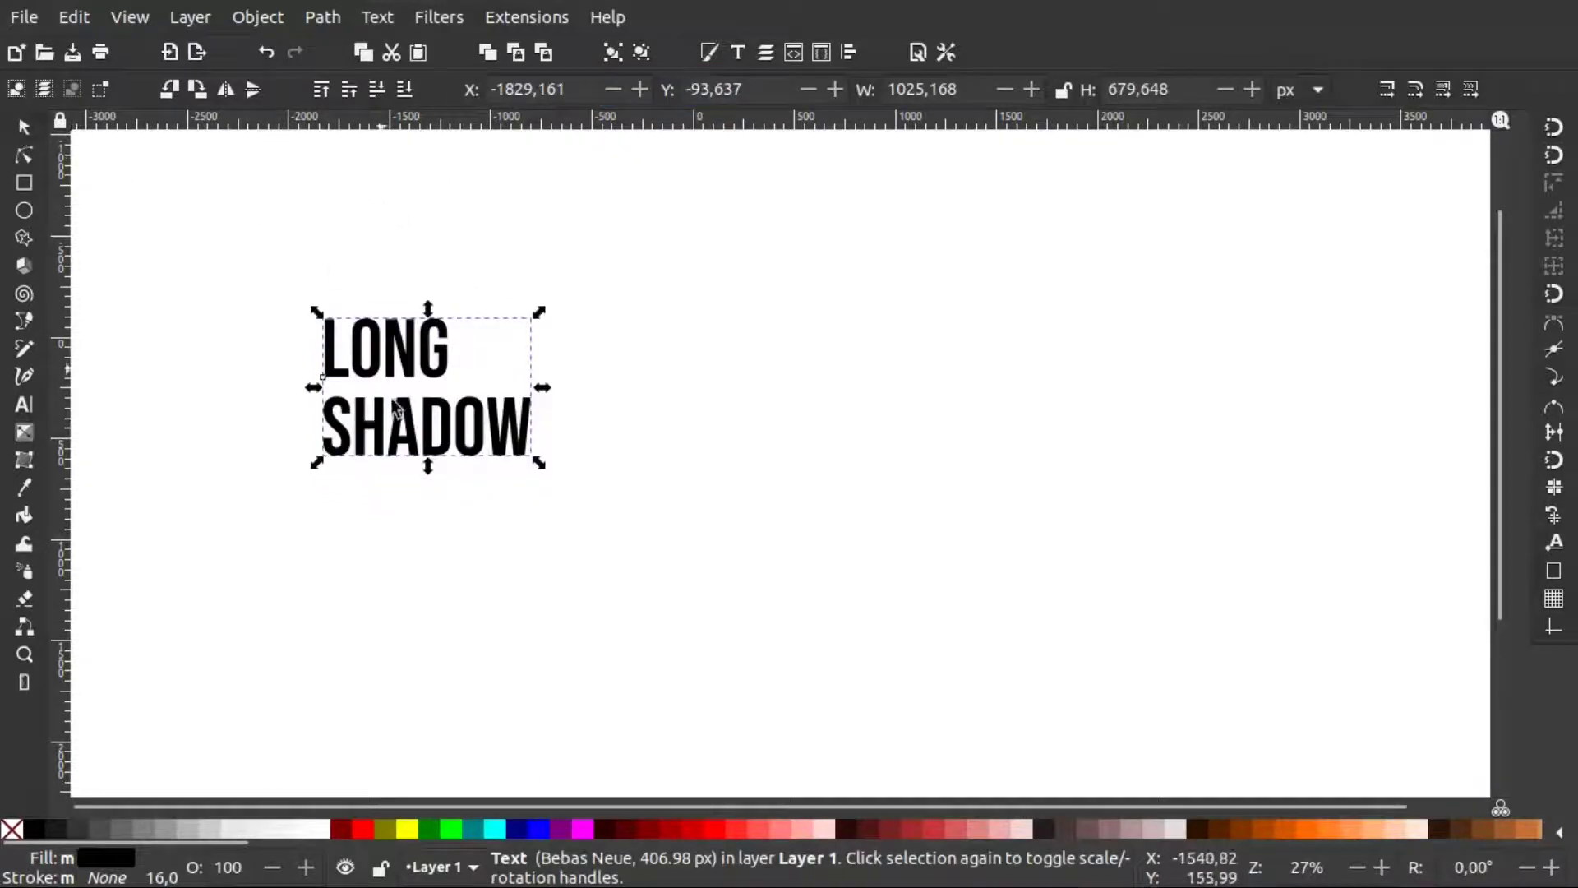
Drag the LONG SHADOW text up toward the top-left of the page.
mouse_move(442, 422)
mouse_down()
mouse_move(677, 302)
mouse_move(465, 316)
mouse_up()
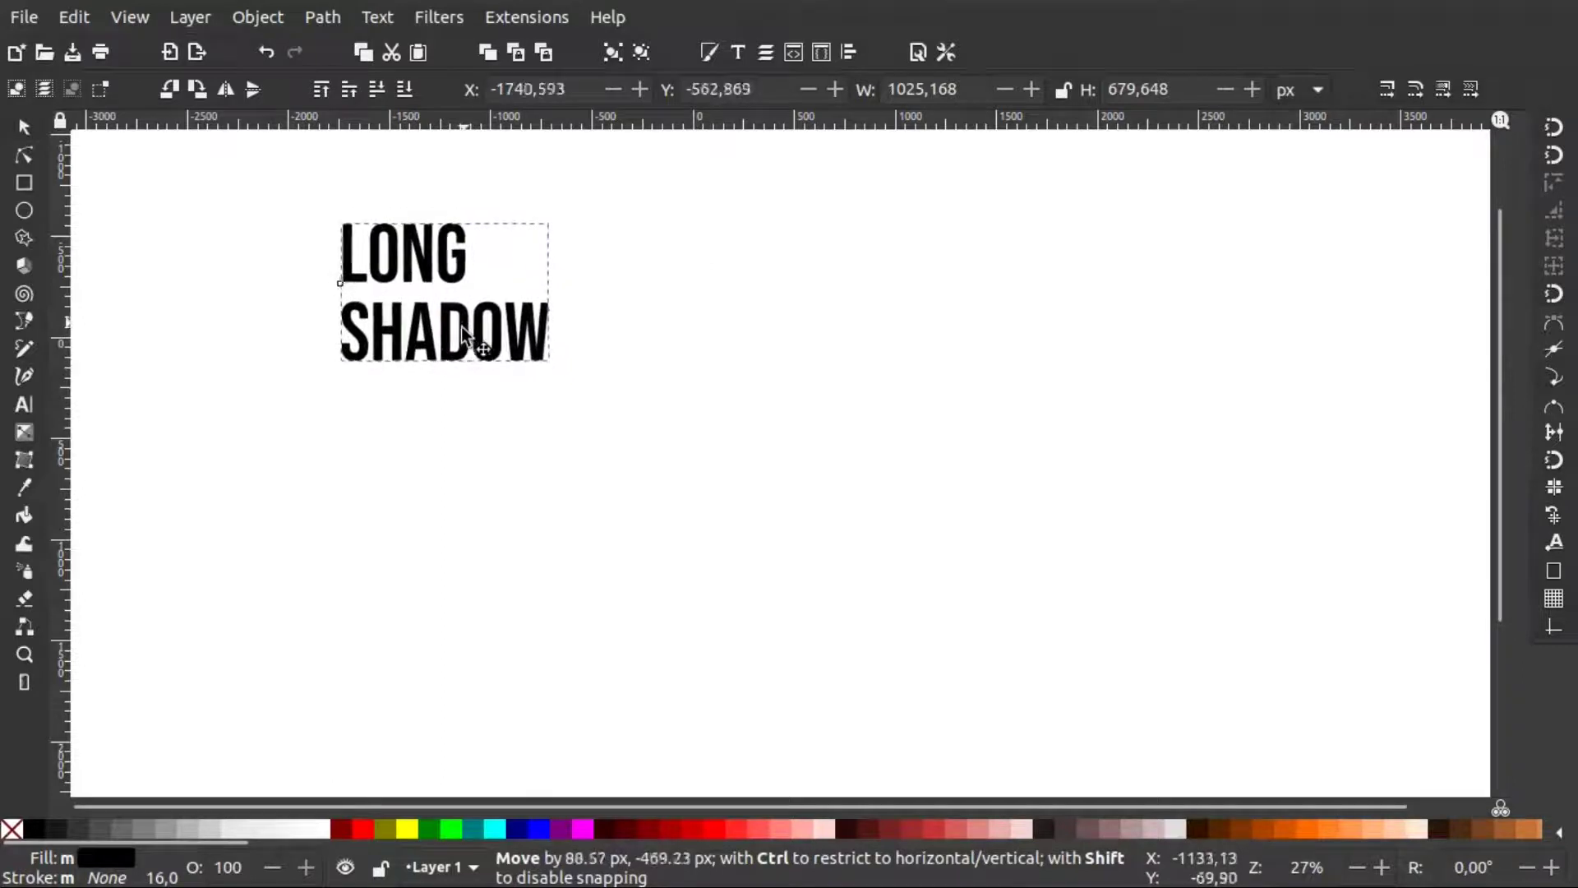
drag(465, 319, 463, 338)
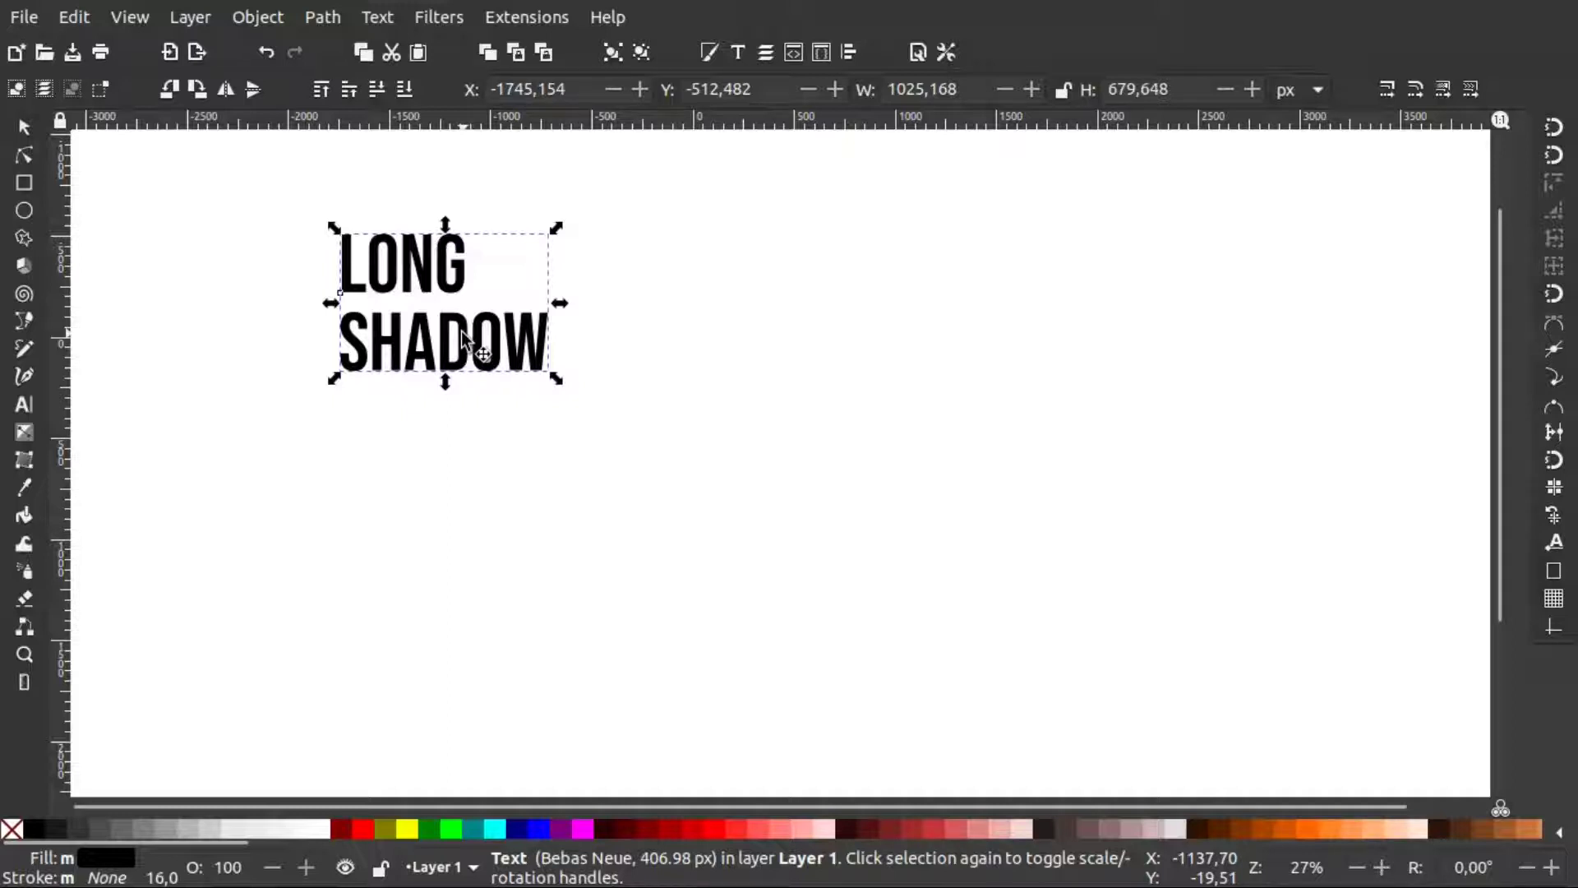
click(321, 16)
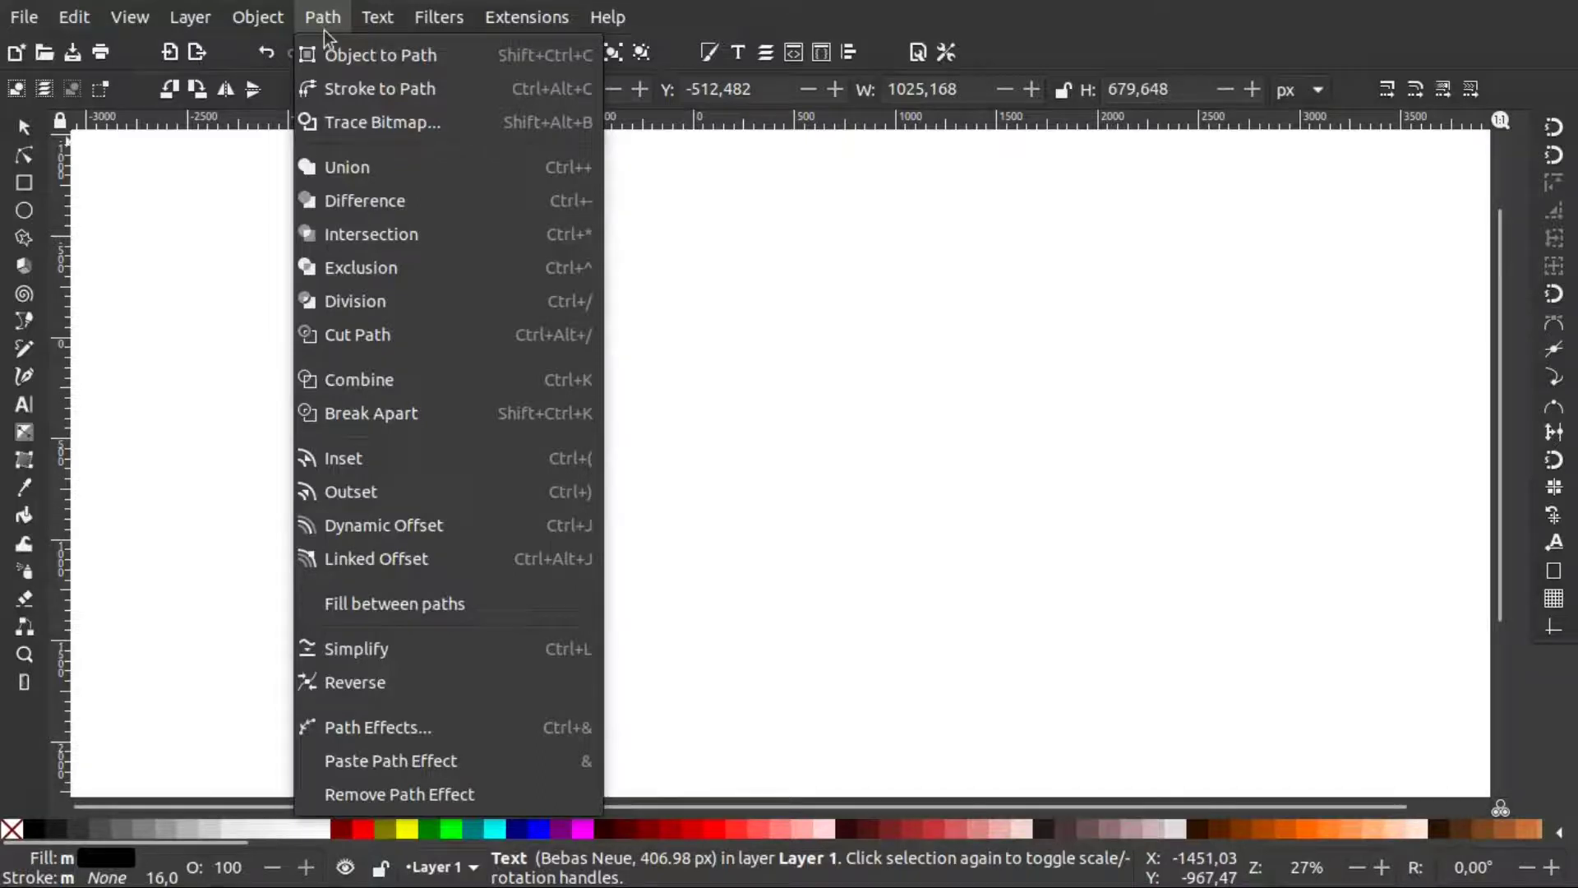
Convert the text to paths, break it apart, and ungroup into ten letter paths.
key(Left)
key(Escape)
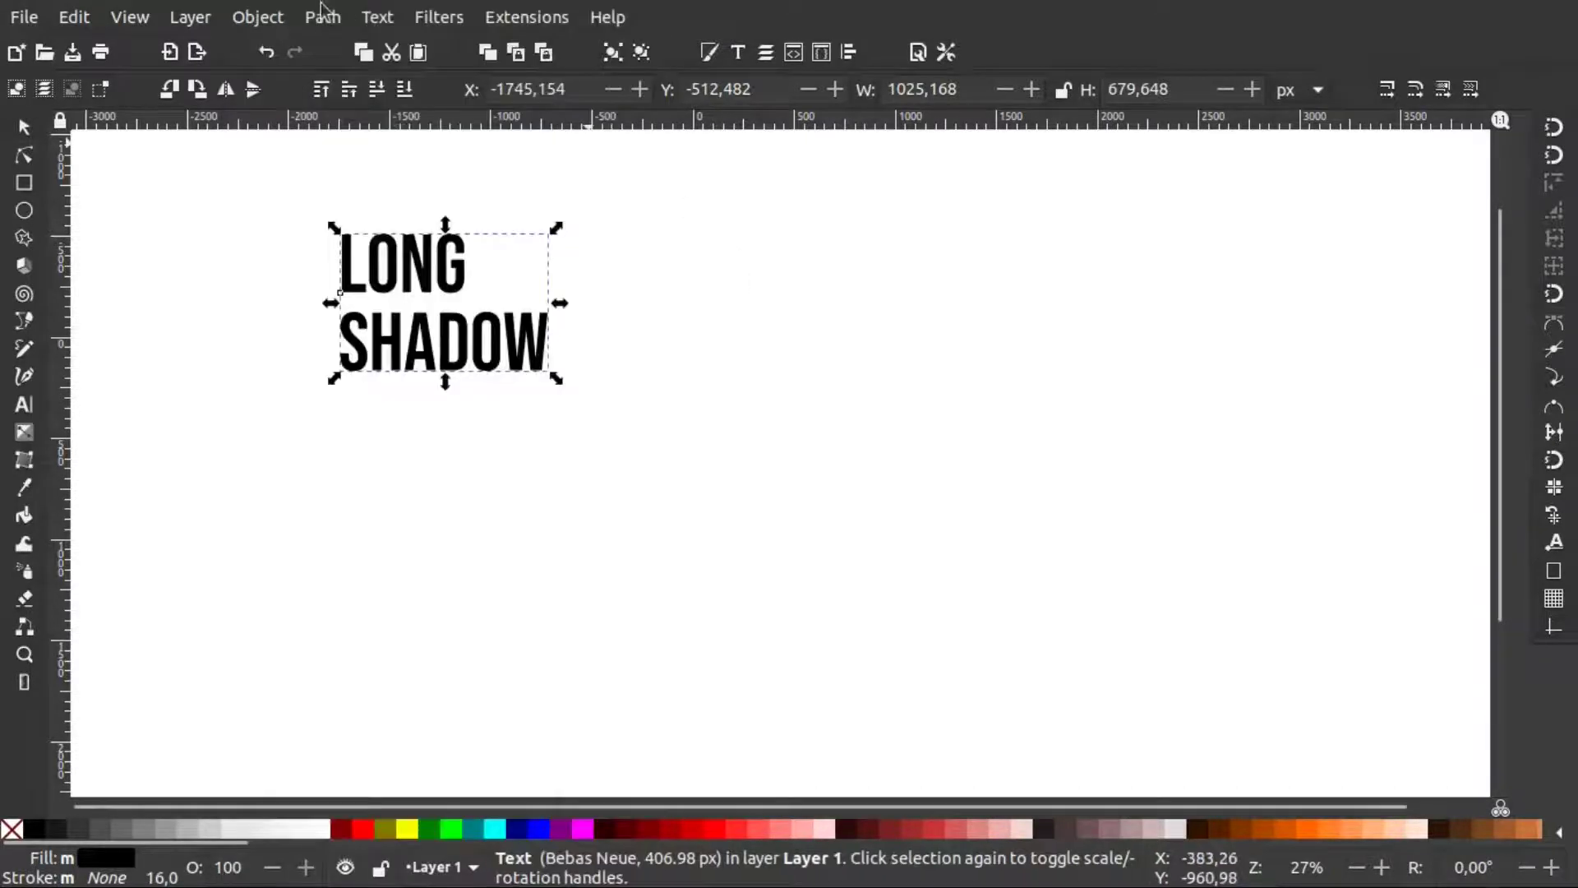
click(322, 15)
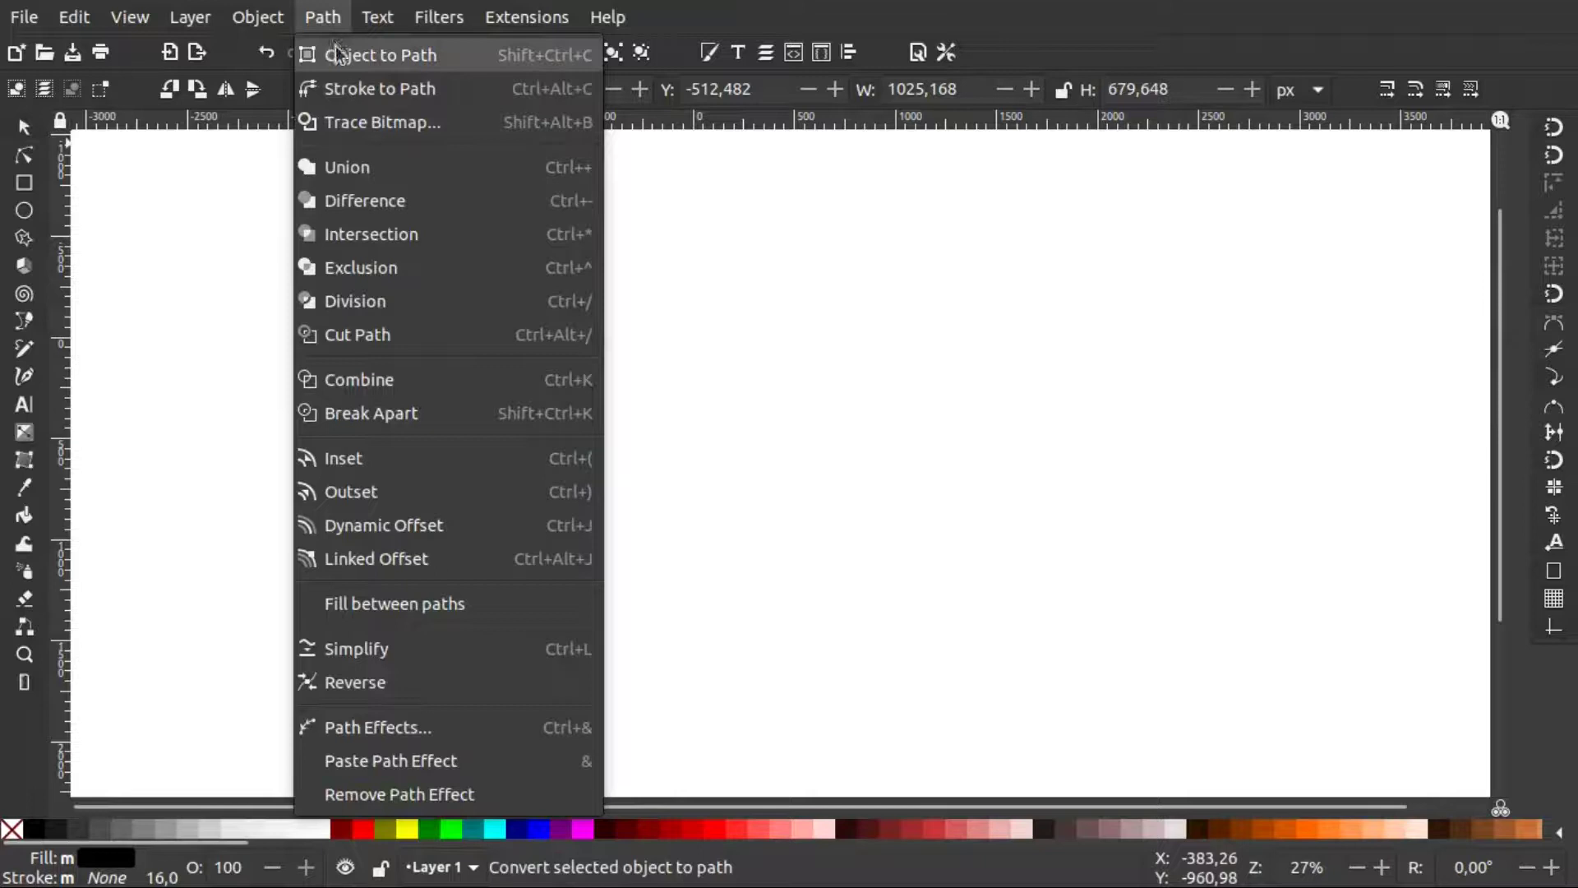
click(336, 55)
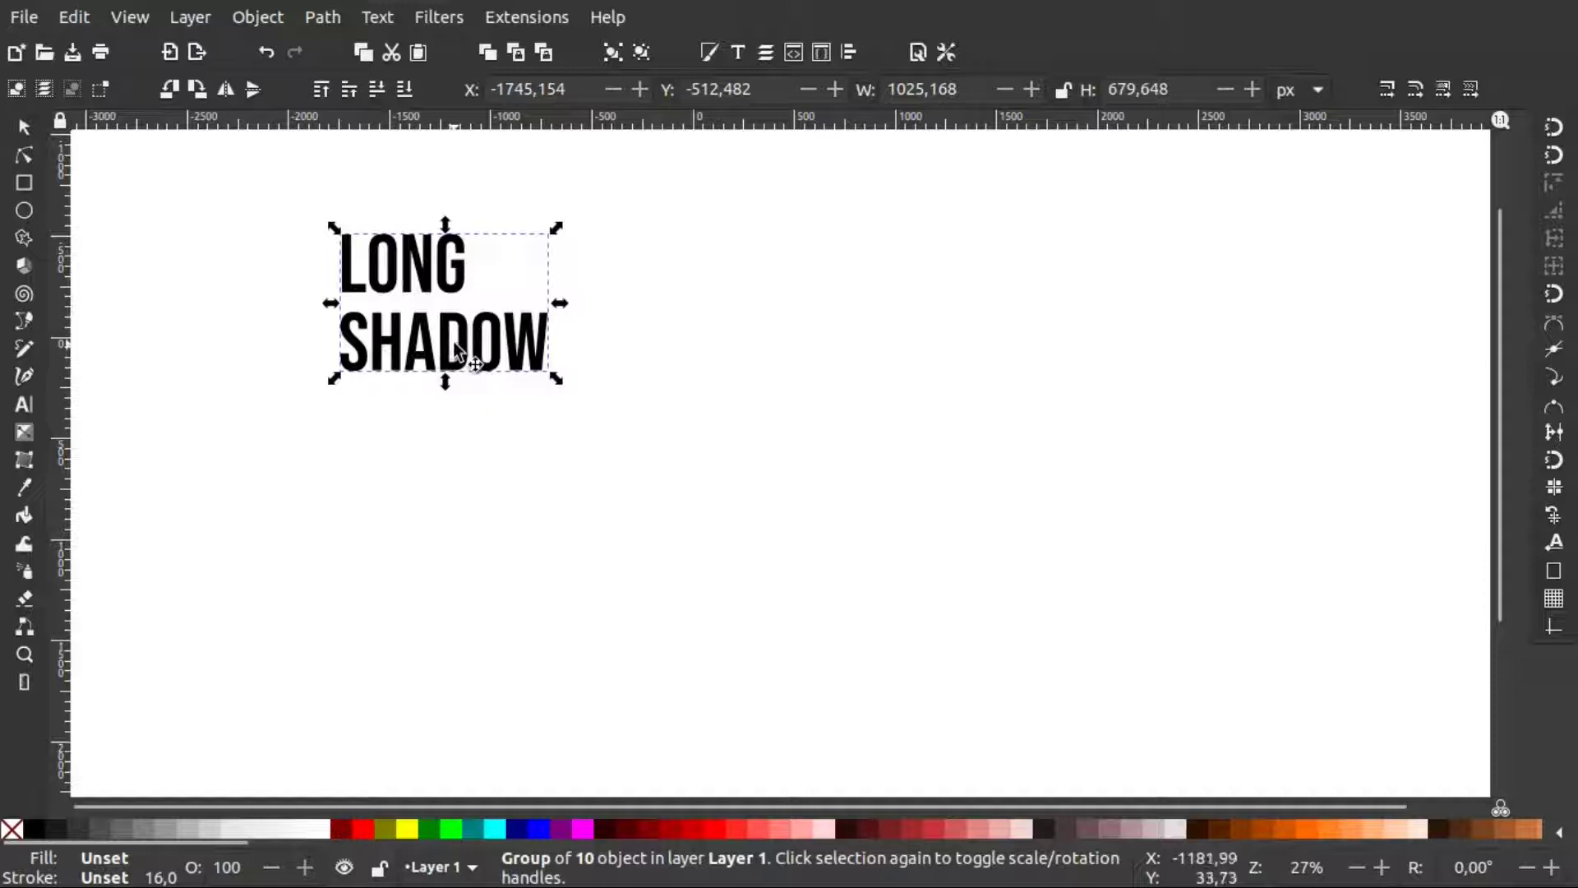
click(323, 18)
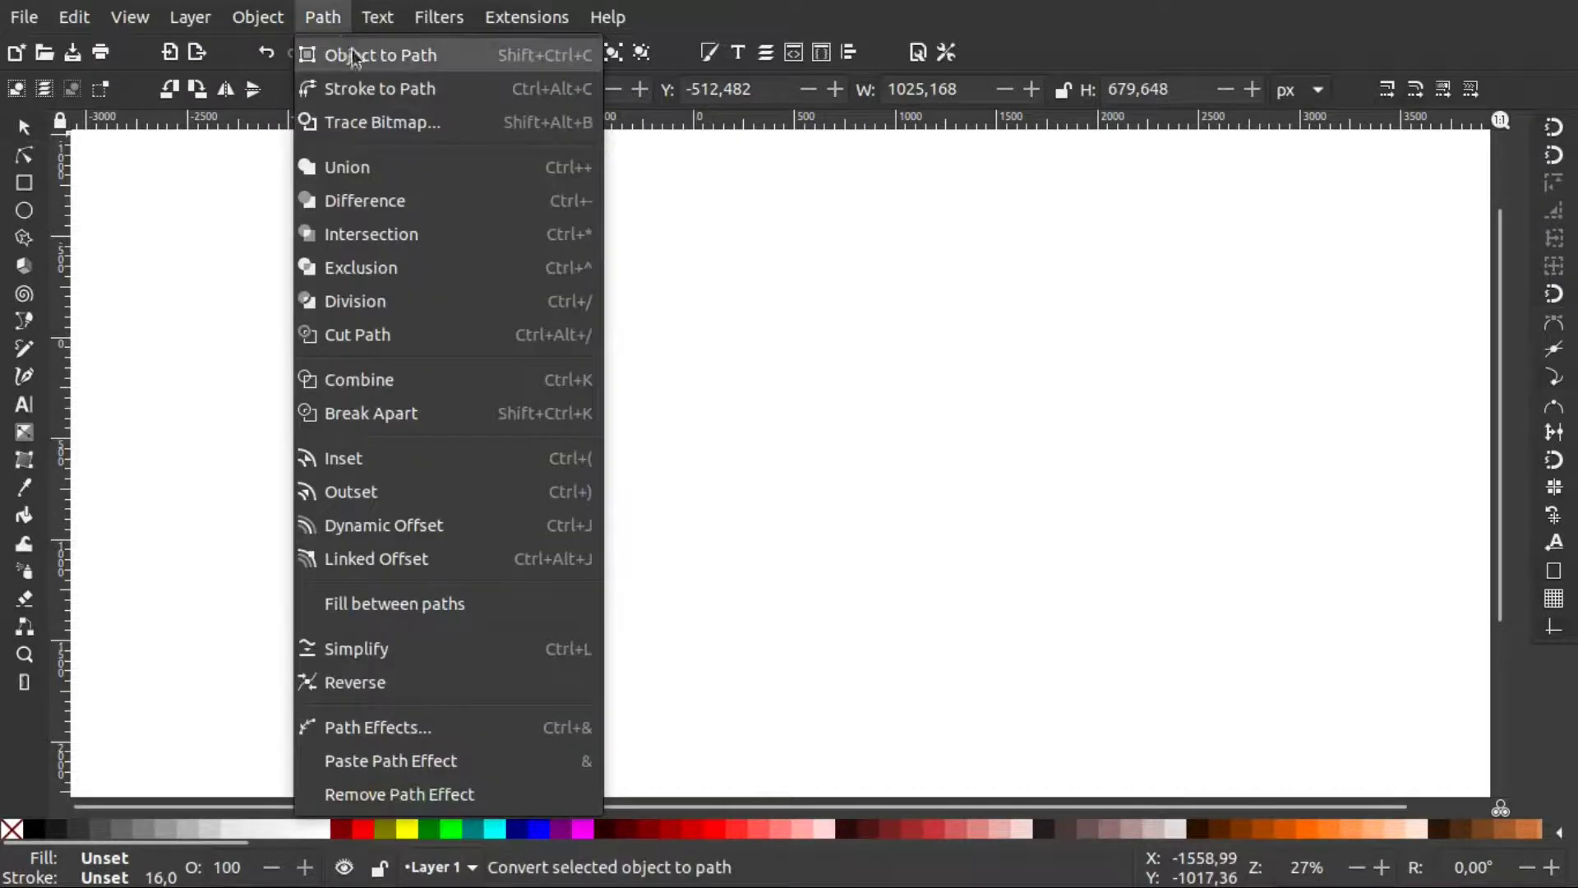
click(362, 416)
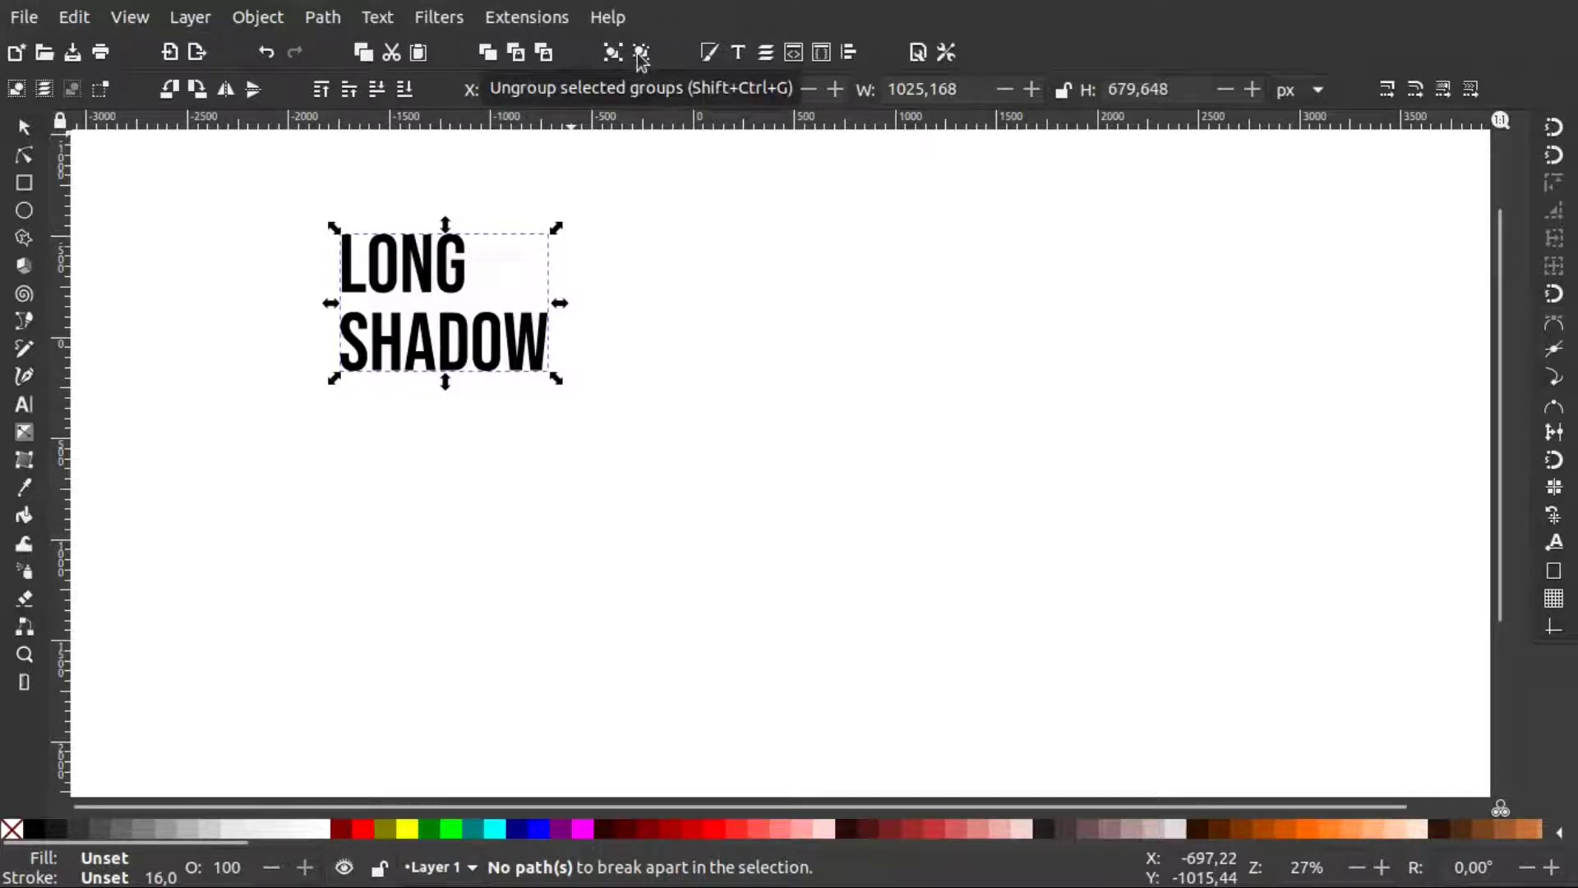
click(641, 54)
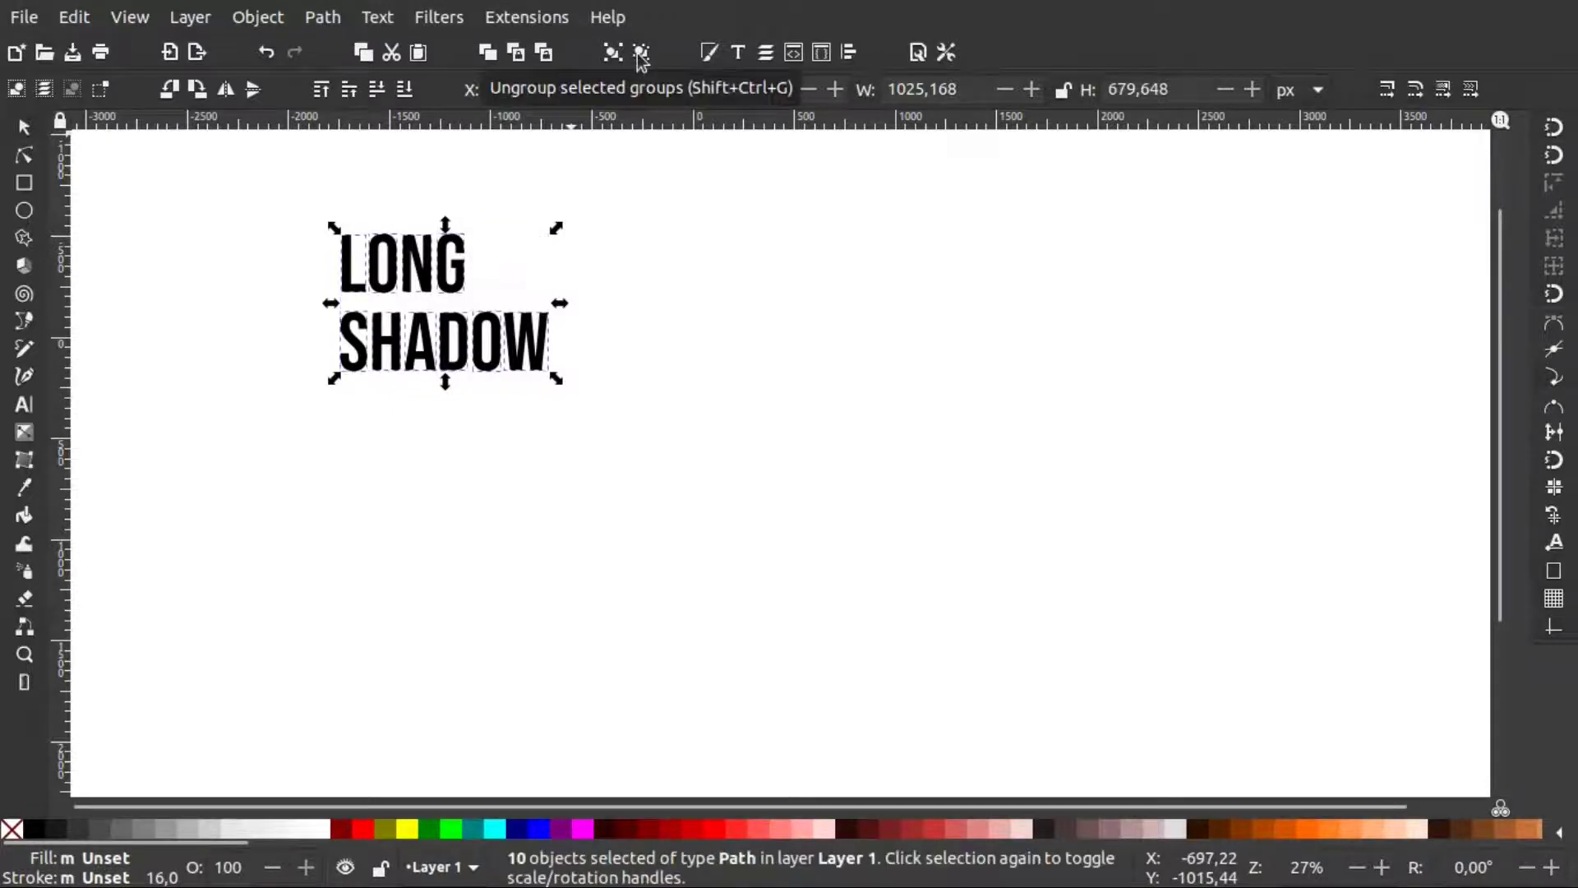
Union the letters into one path and enlarge it proportionally.
click(330, 27)
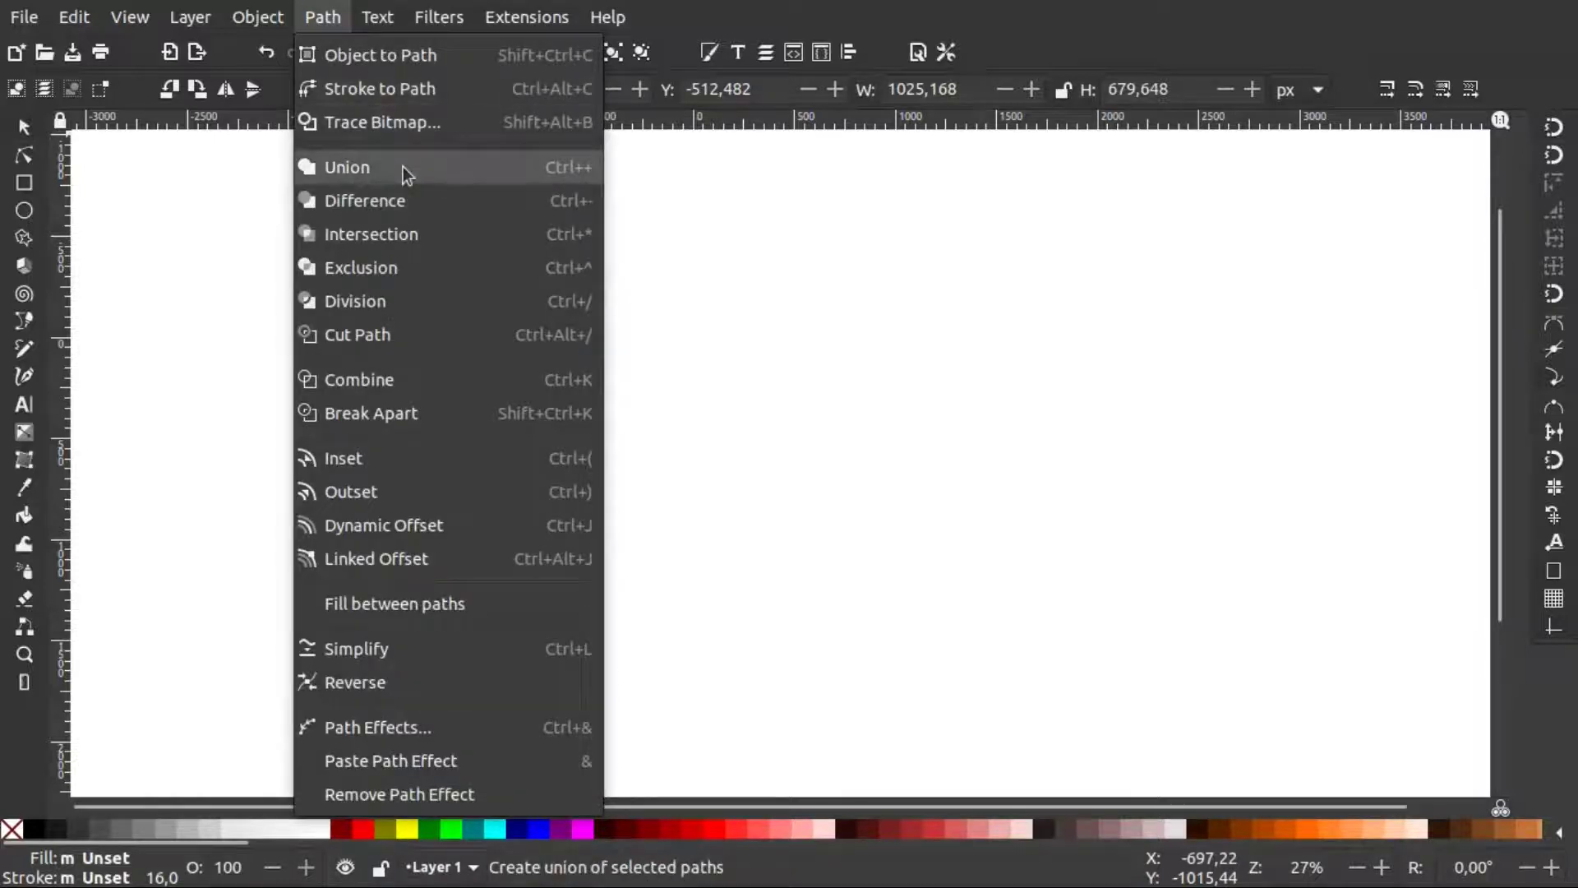
click(403, 166)
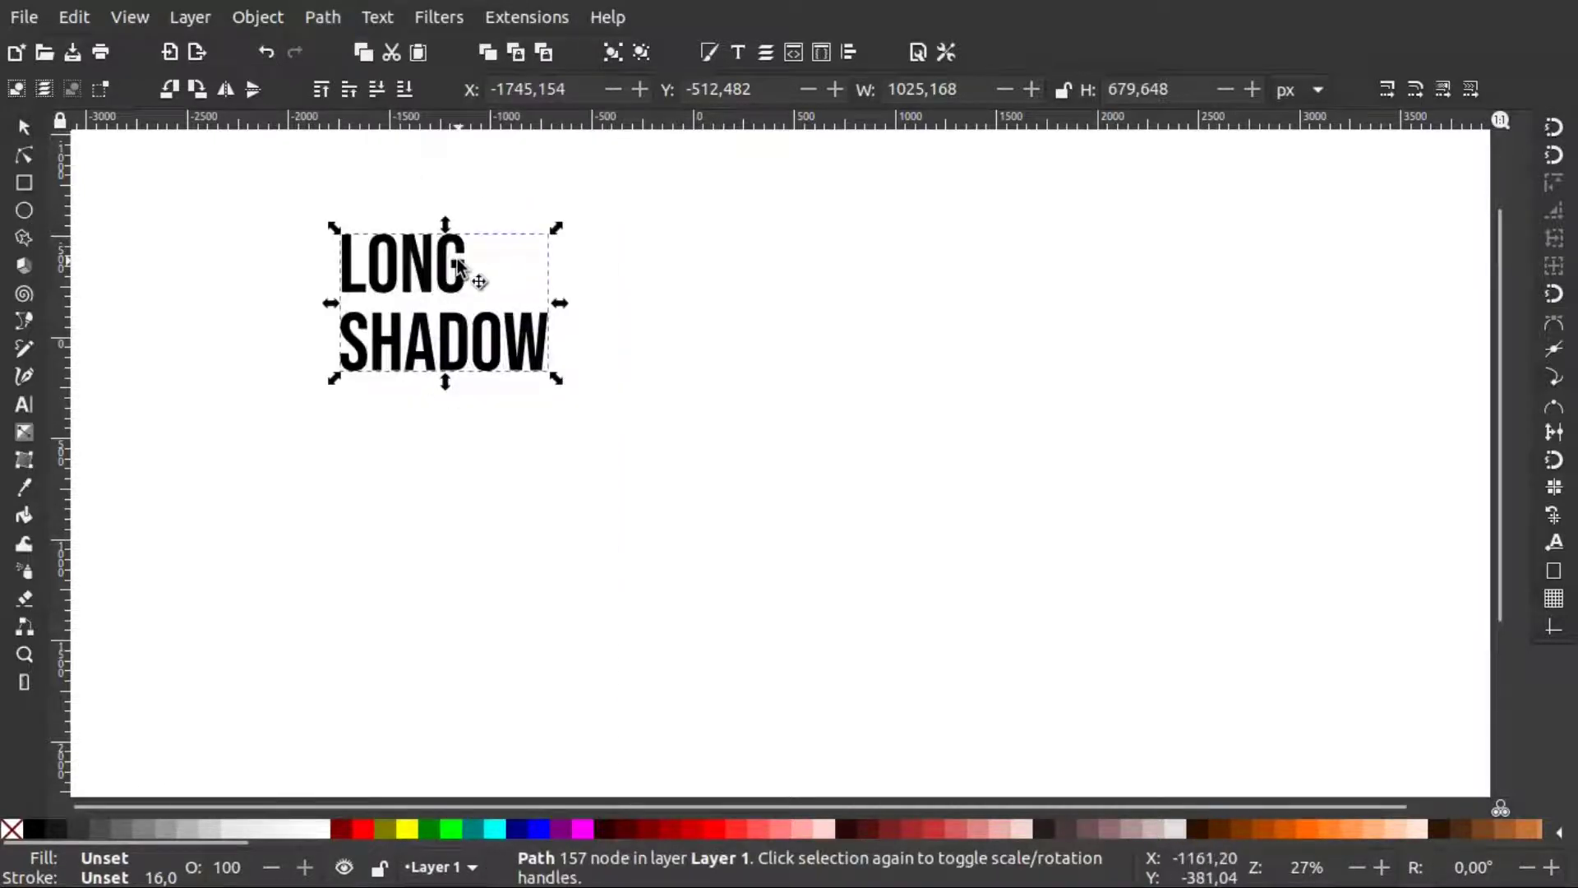
key(ctrl)
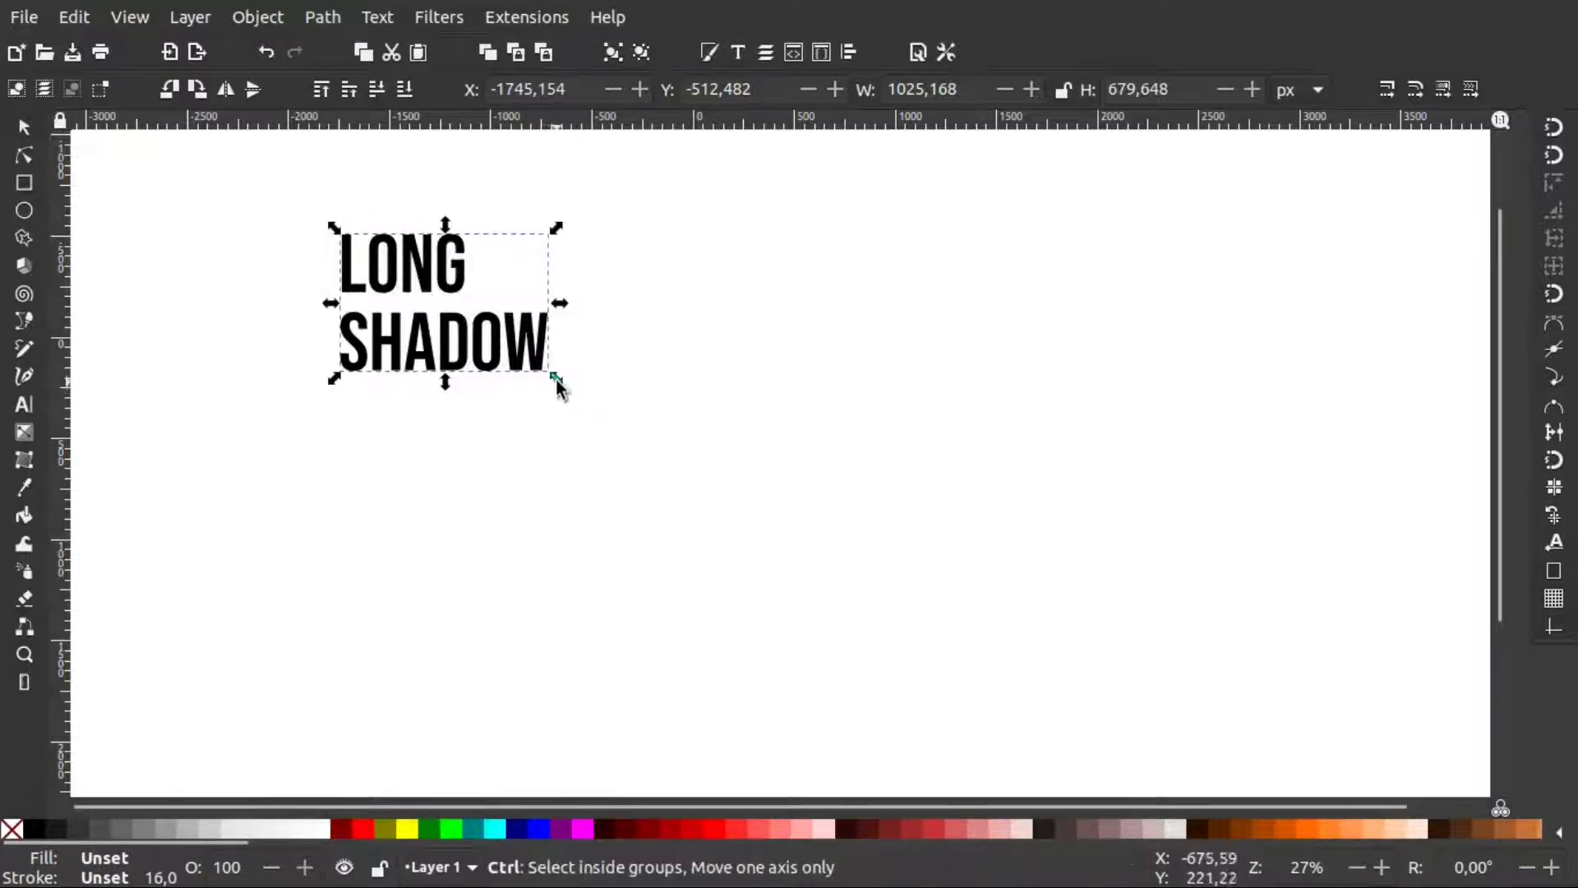
drag(557, 380, 619, 418)
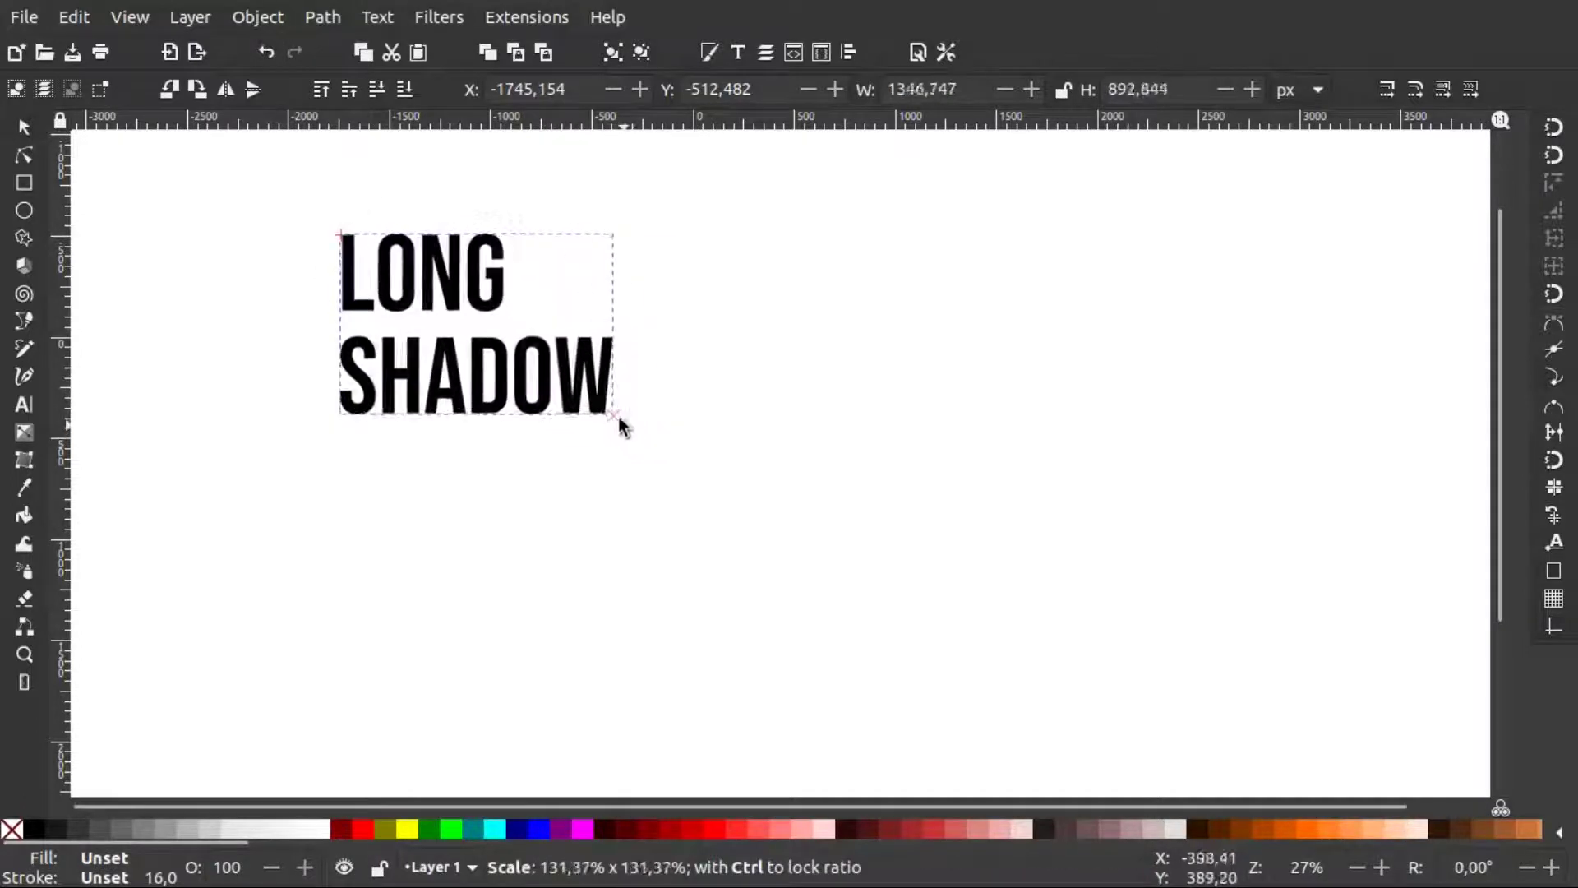
drag(618, 420, 631, 411)
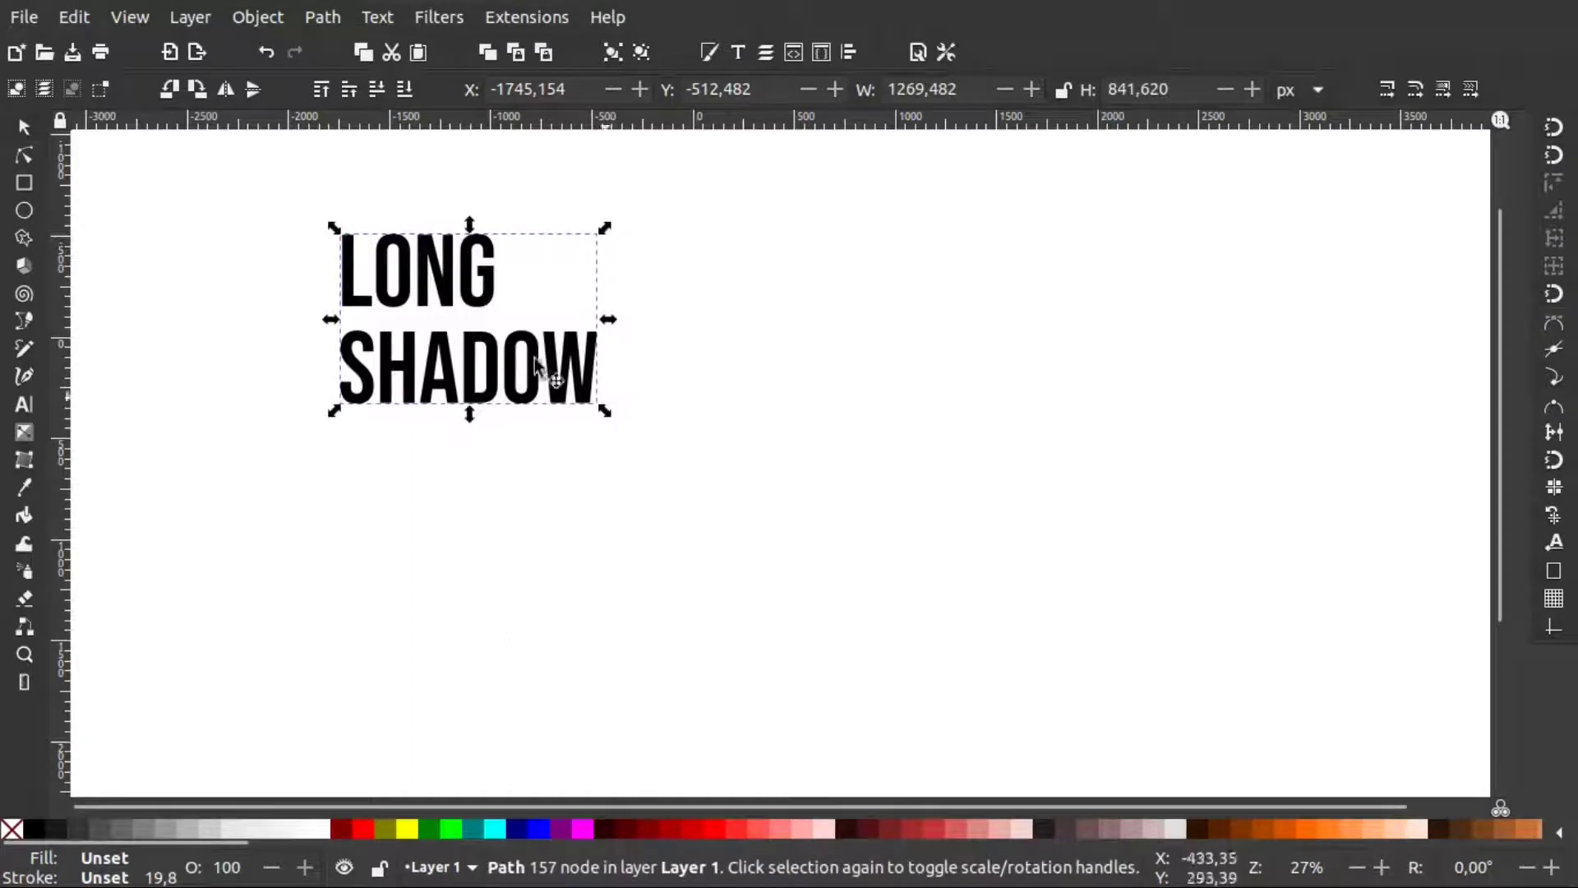
Shift the merged path up-left on the page and duplicate it.
drag(507, 348, 477, 345)
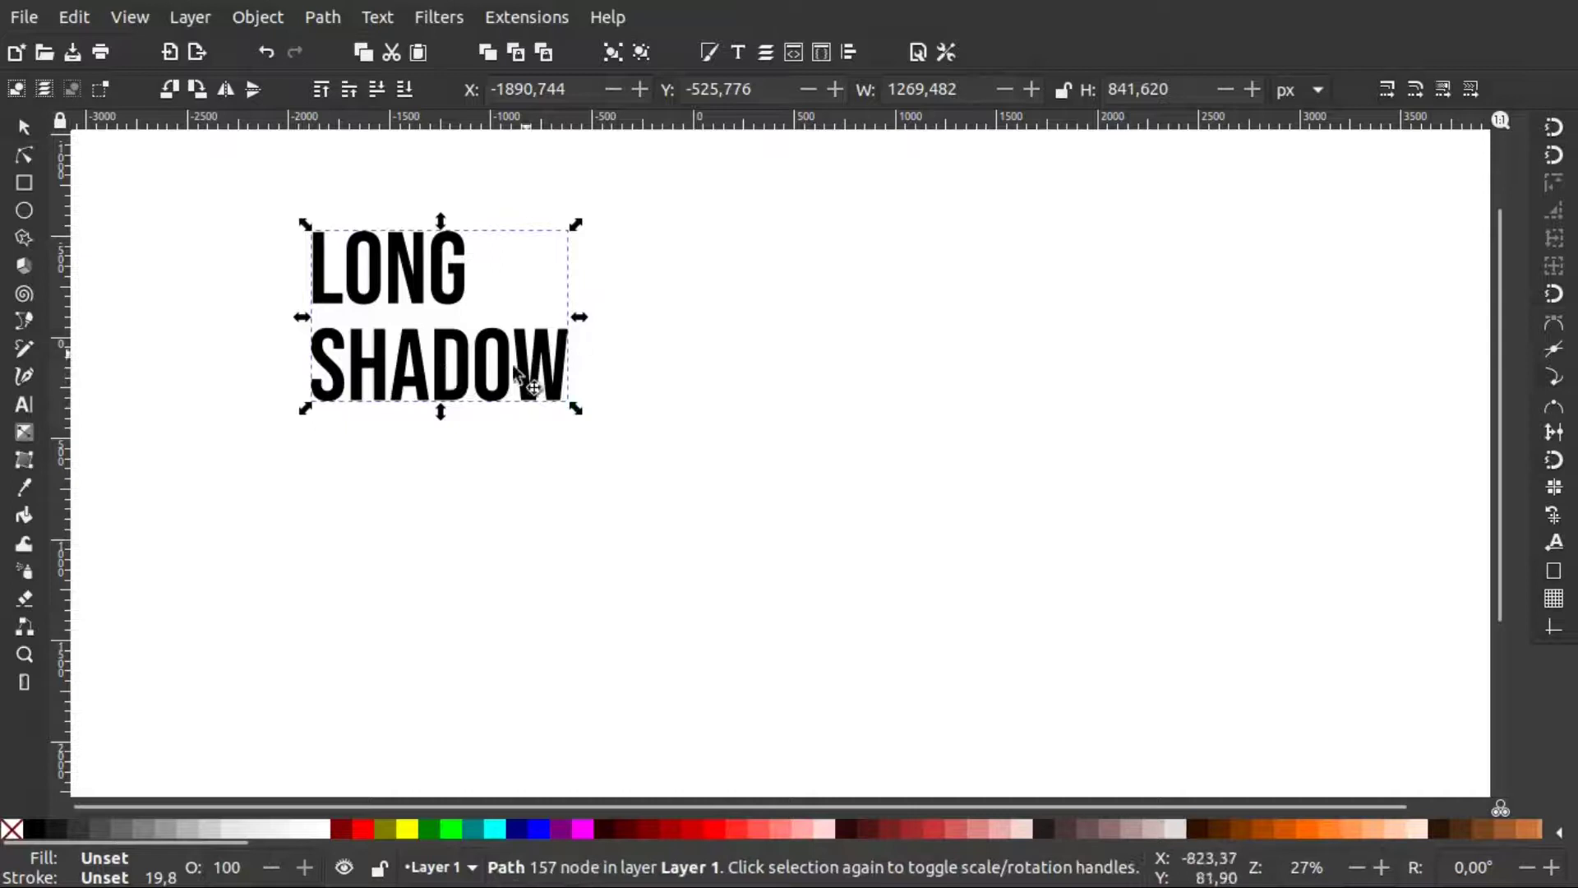
right_click(496, 385)
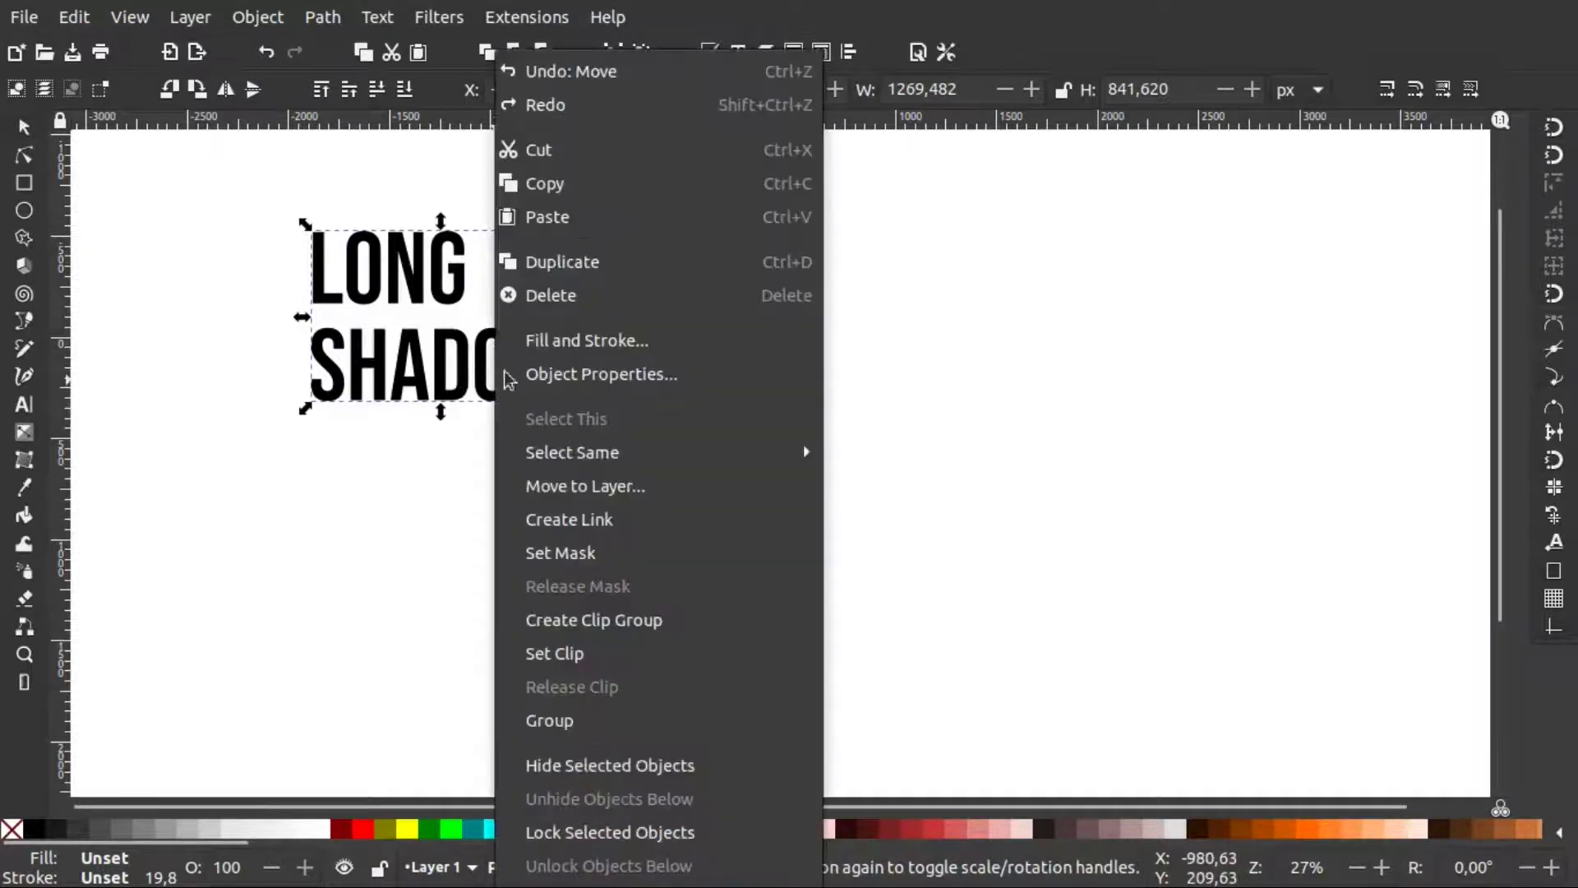
click(733, 275)
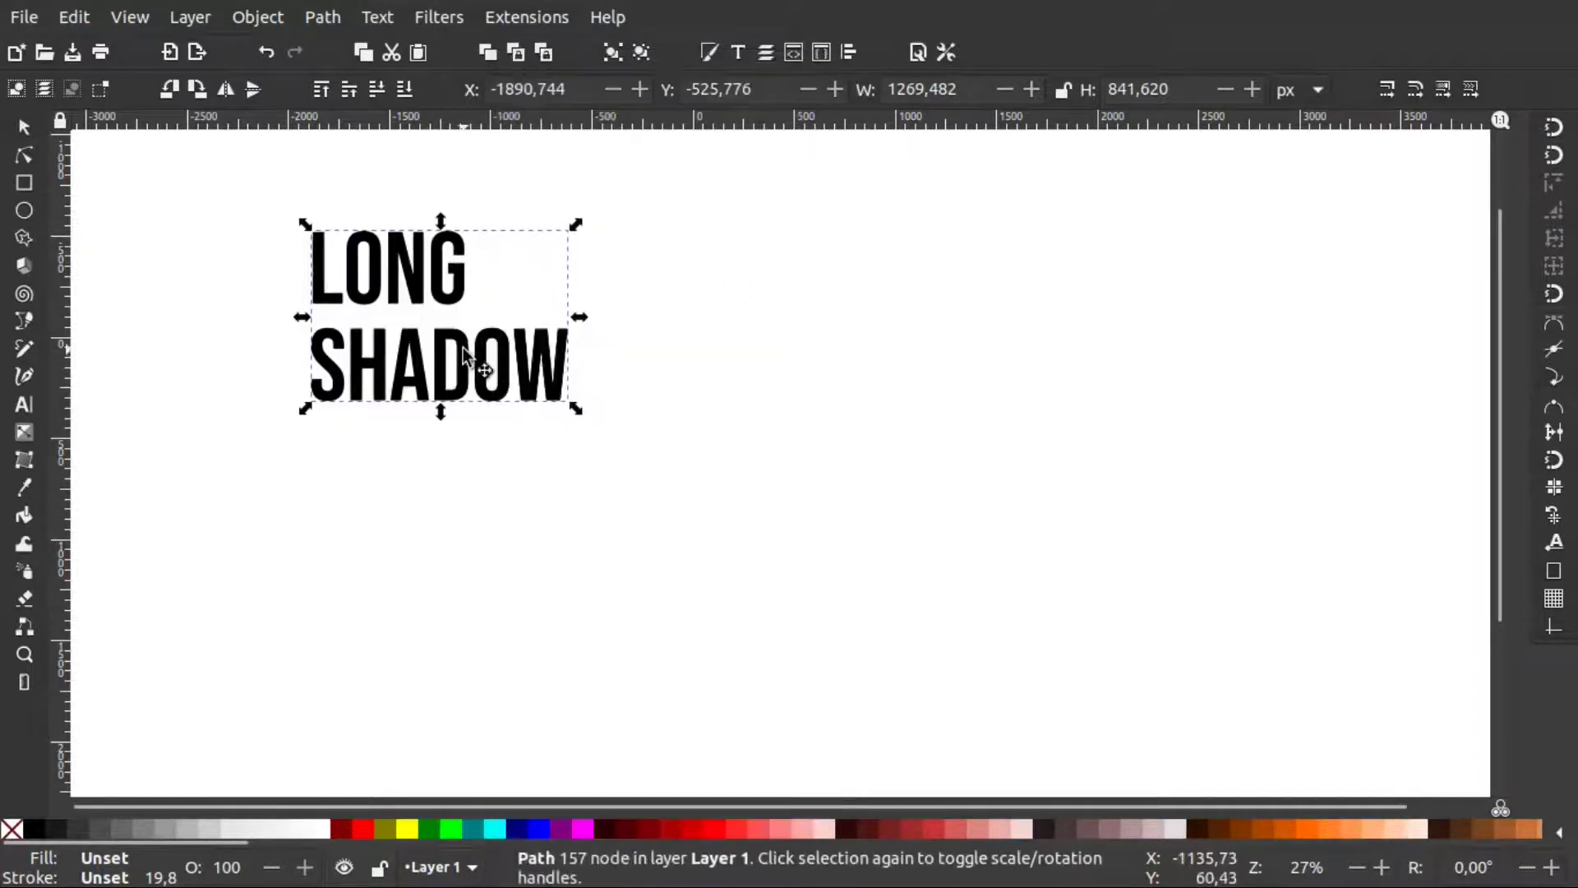
Move the duplicate to the lower right and select both LONG SHADOW paths.
drag(463, 347, 970, 713)
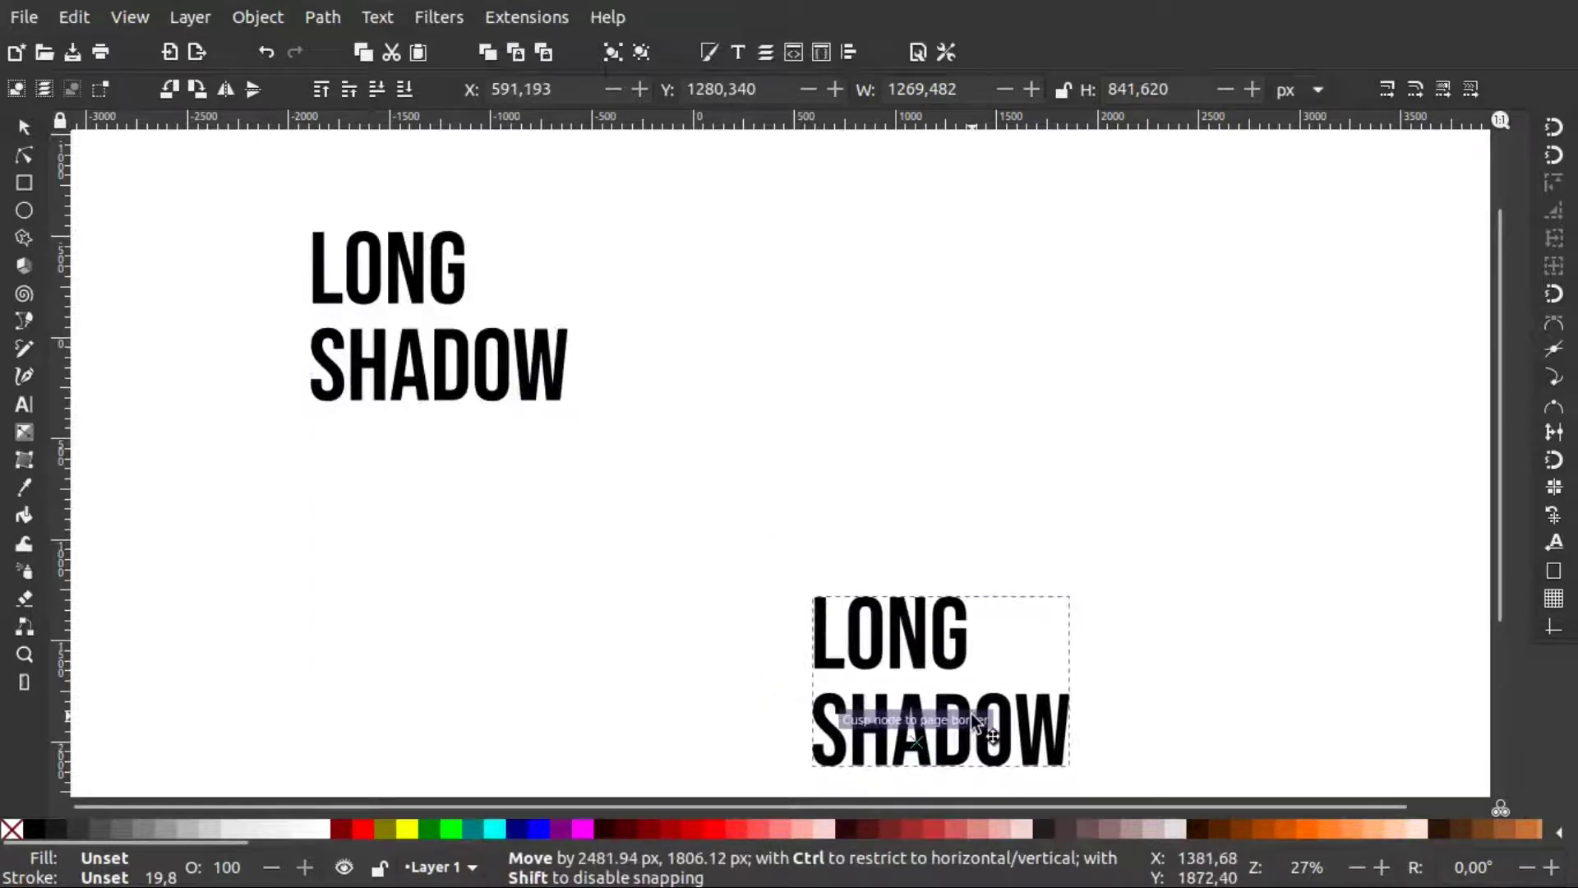
drag(970, 713, 956, 714)
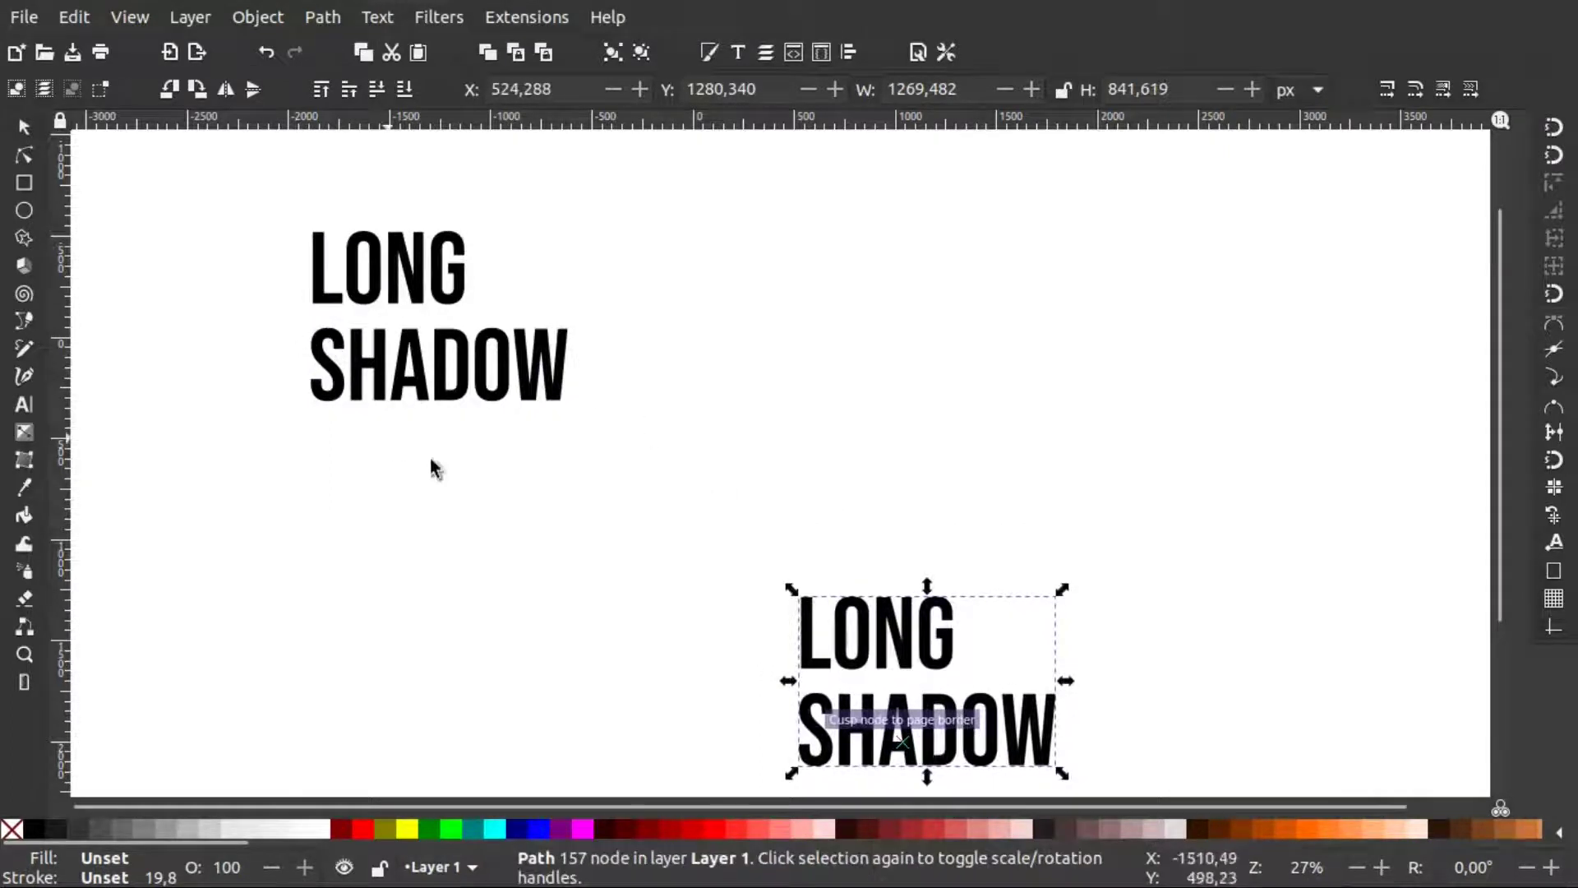
click(467, 362)
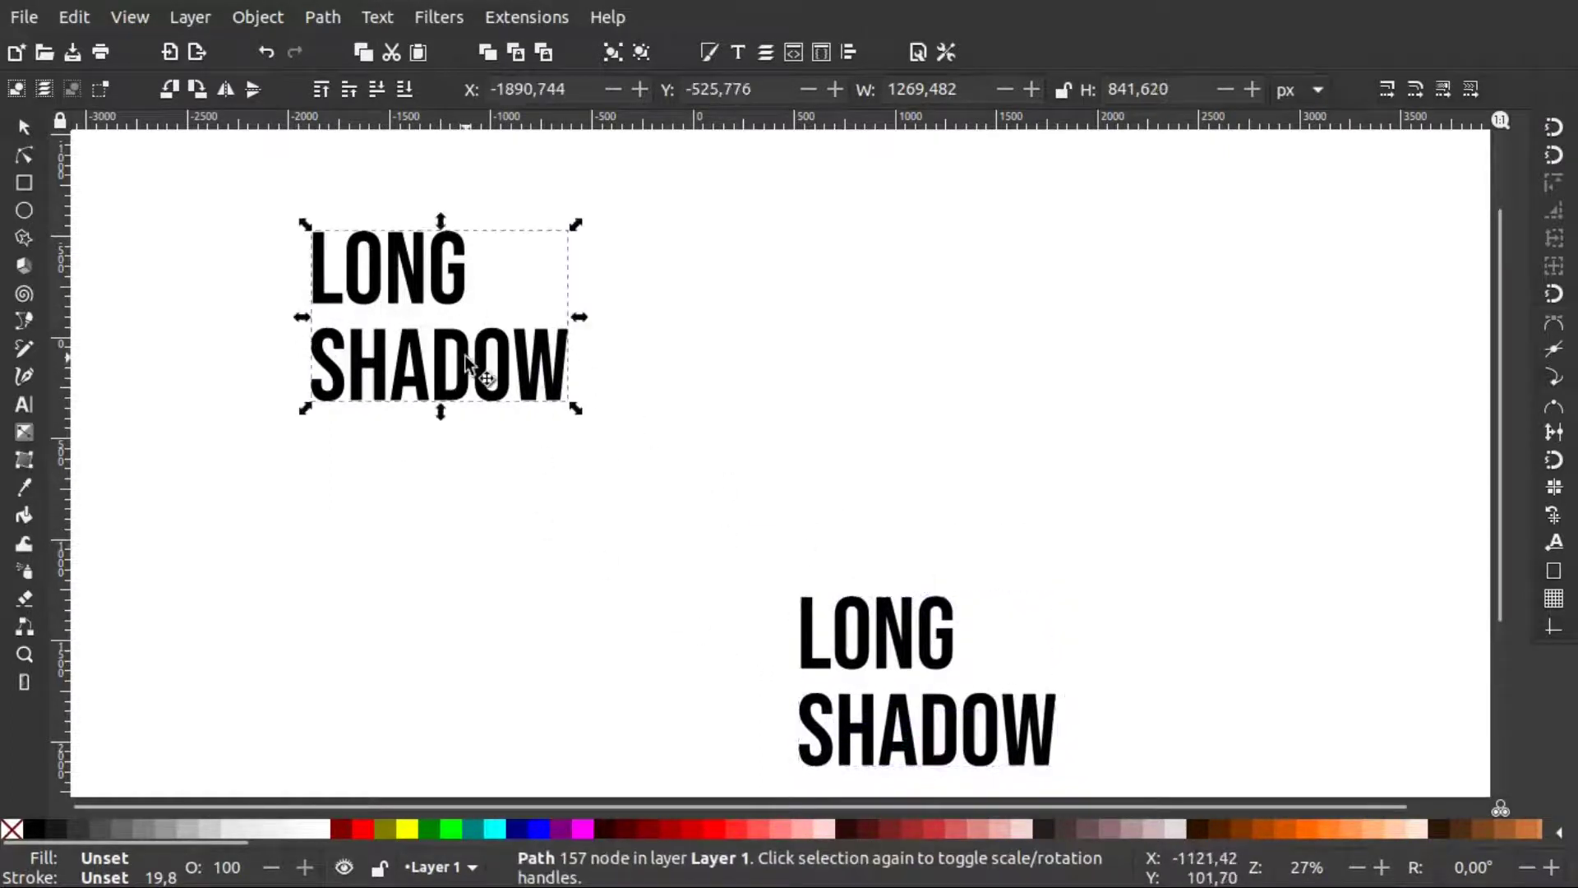
shift+click(836, 652)
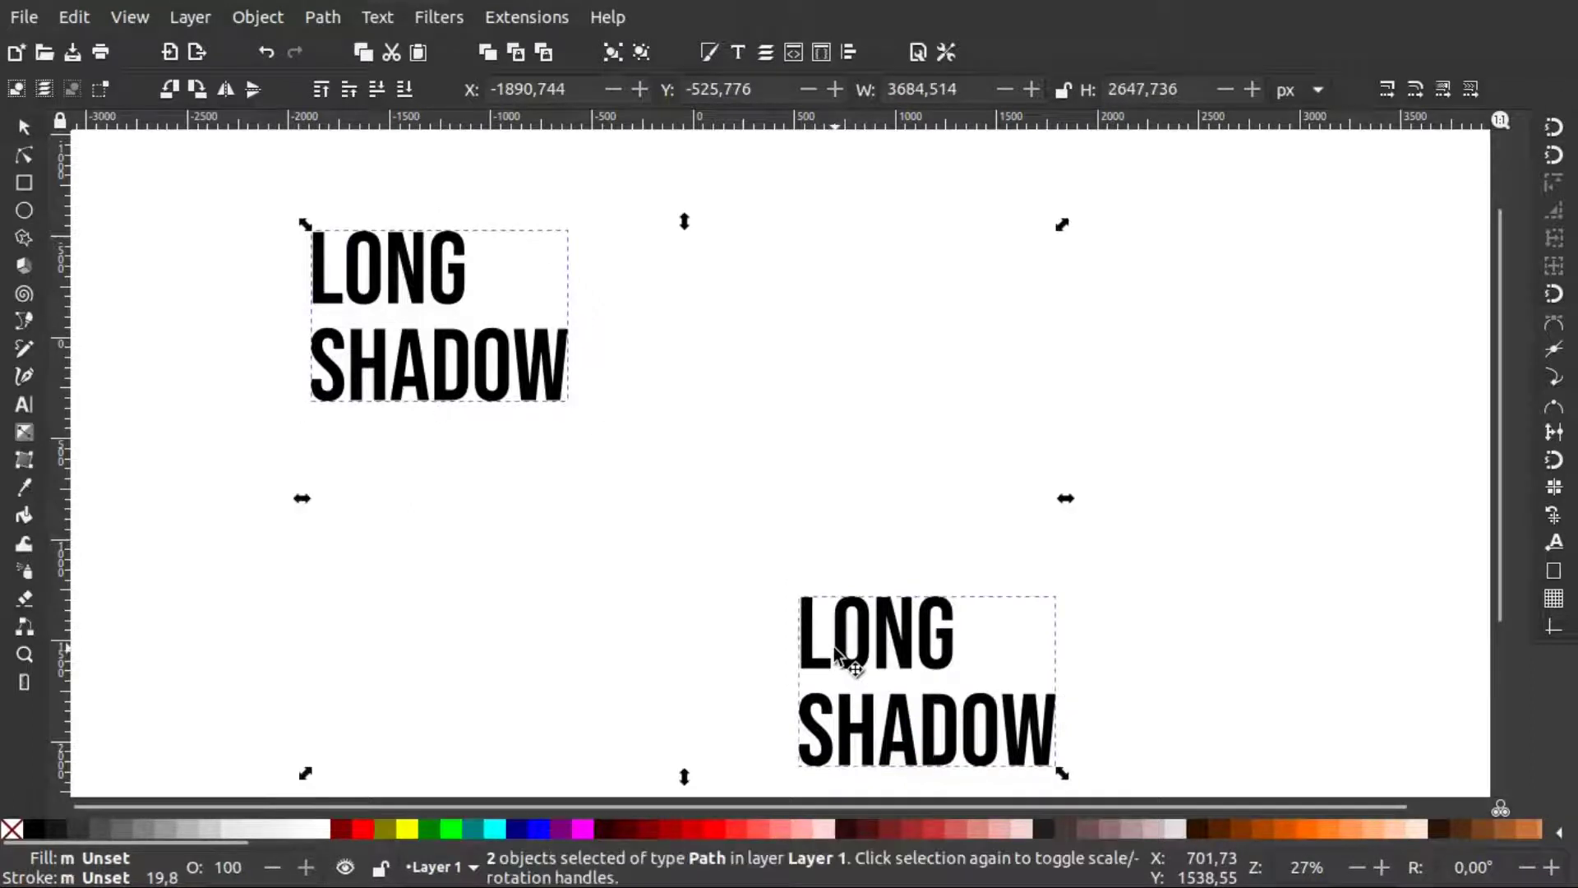
click(692, 461)
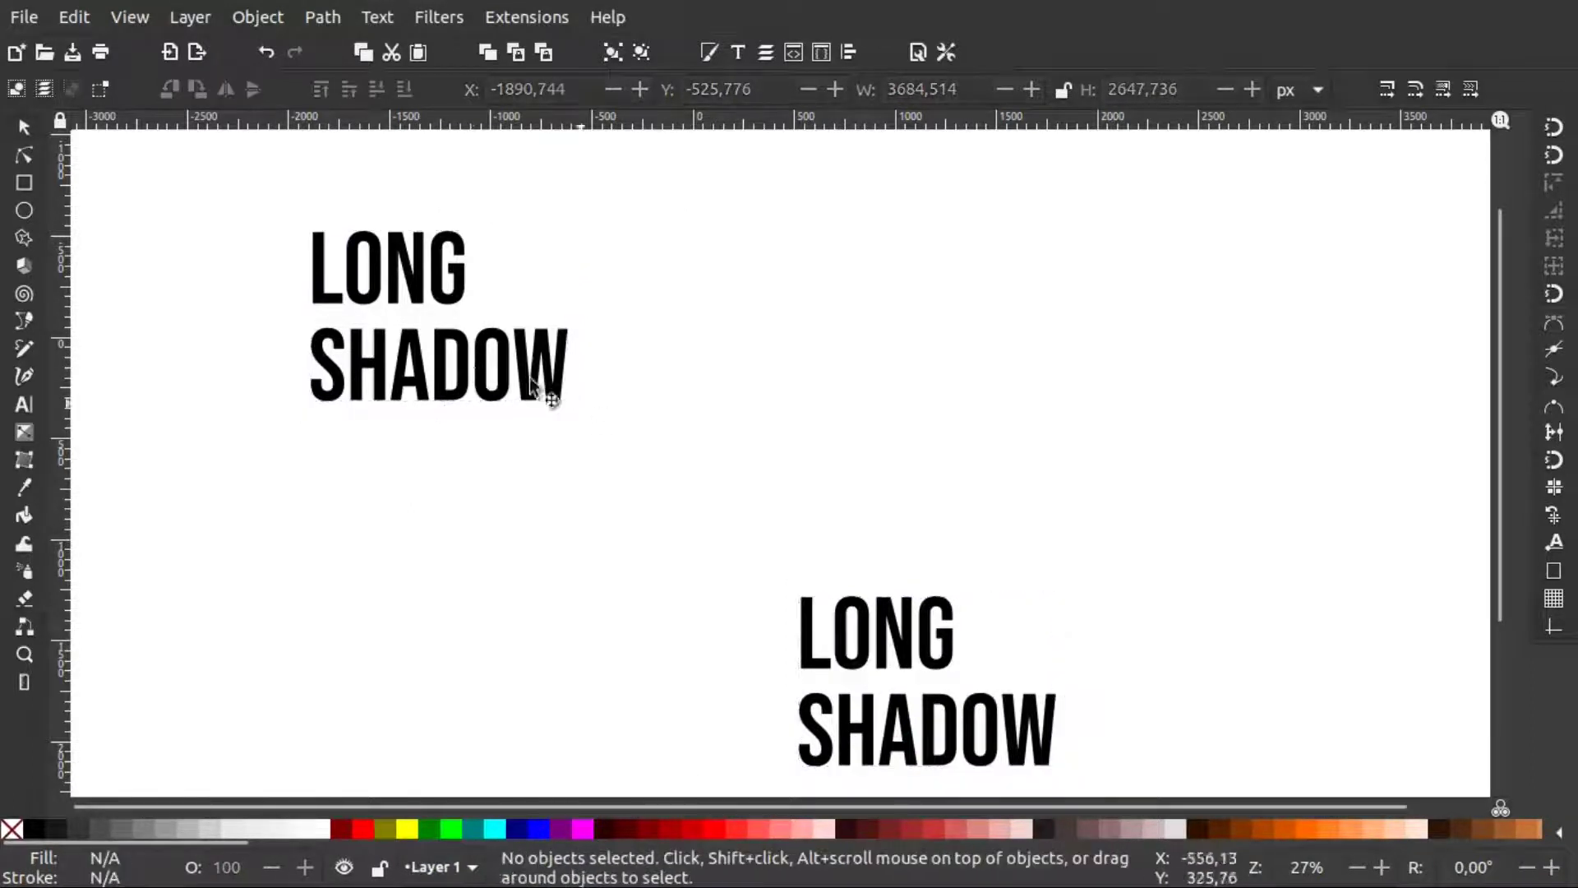
click(477, 353)
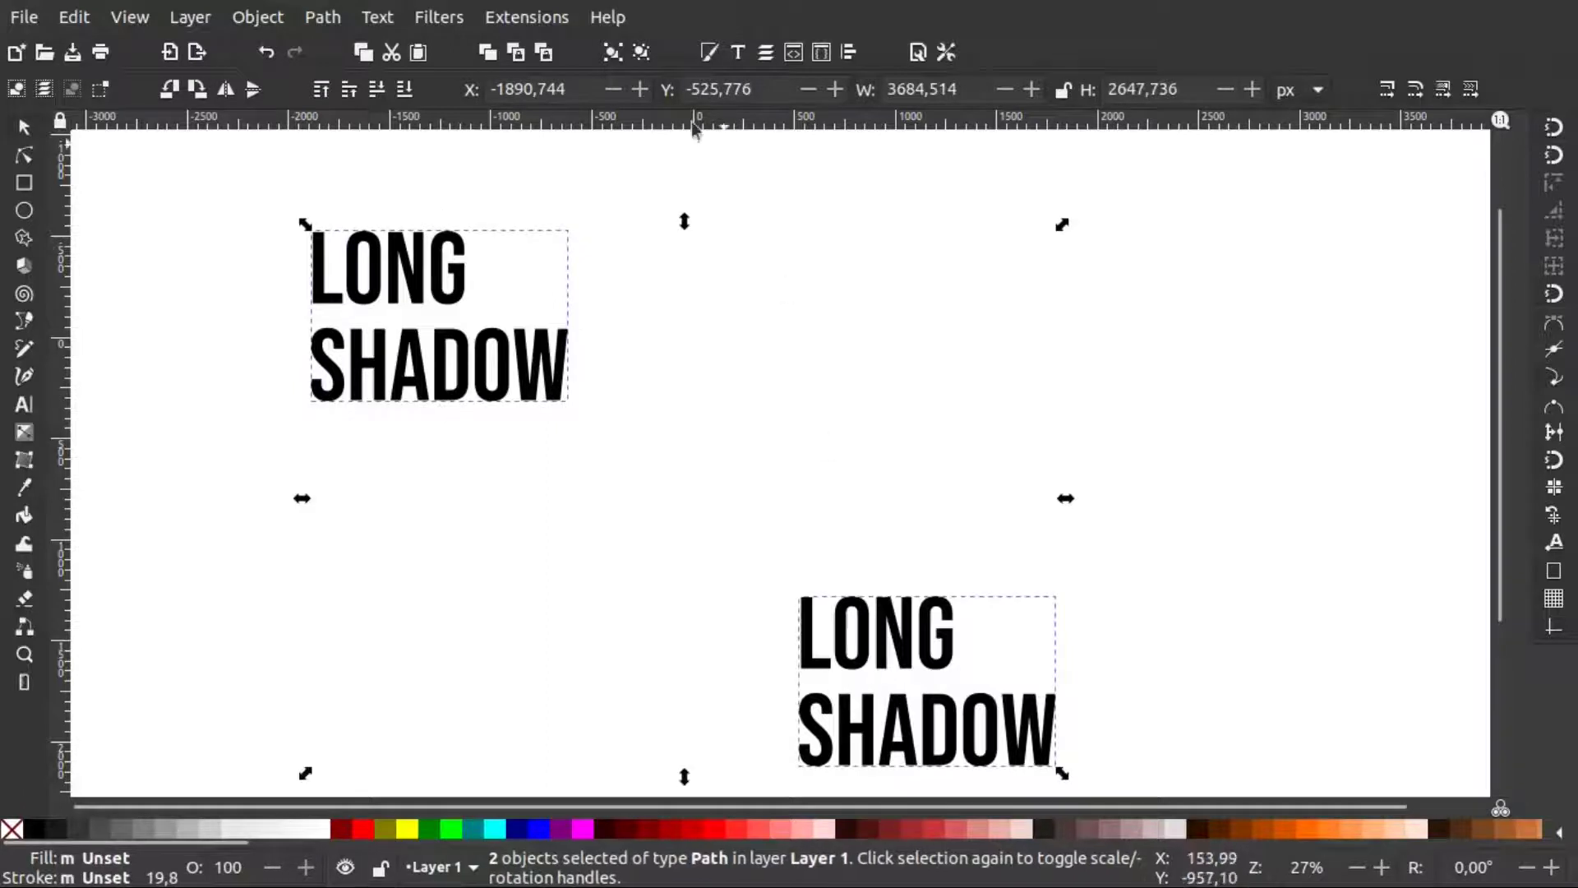
Apply Extrude in Polygons mode between the two paths to form a diagonal band.
click(525, 20)
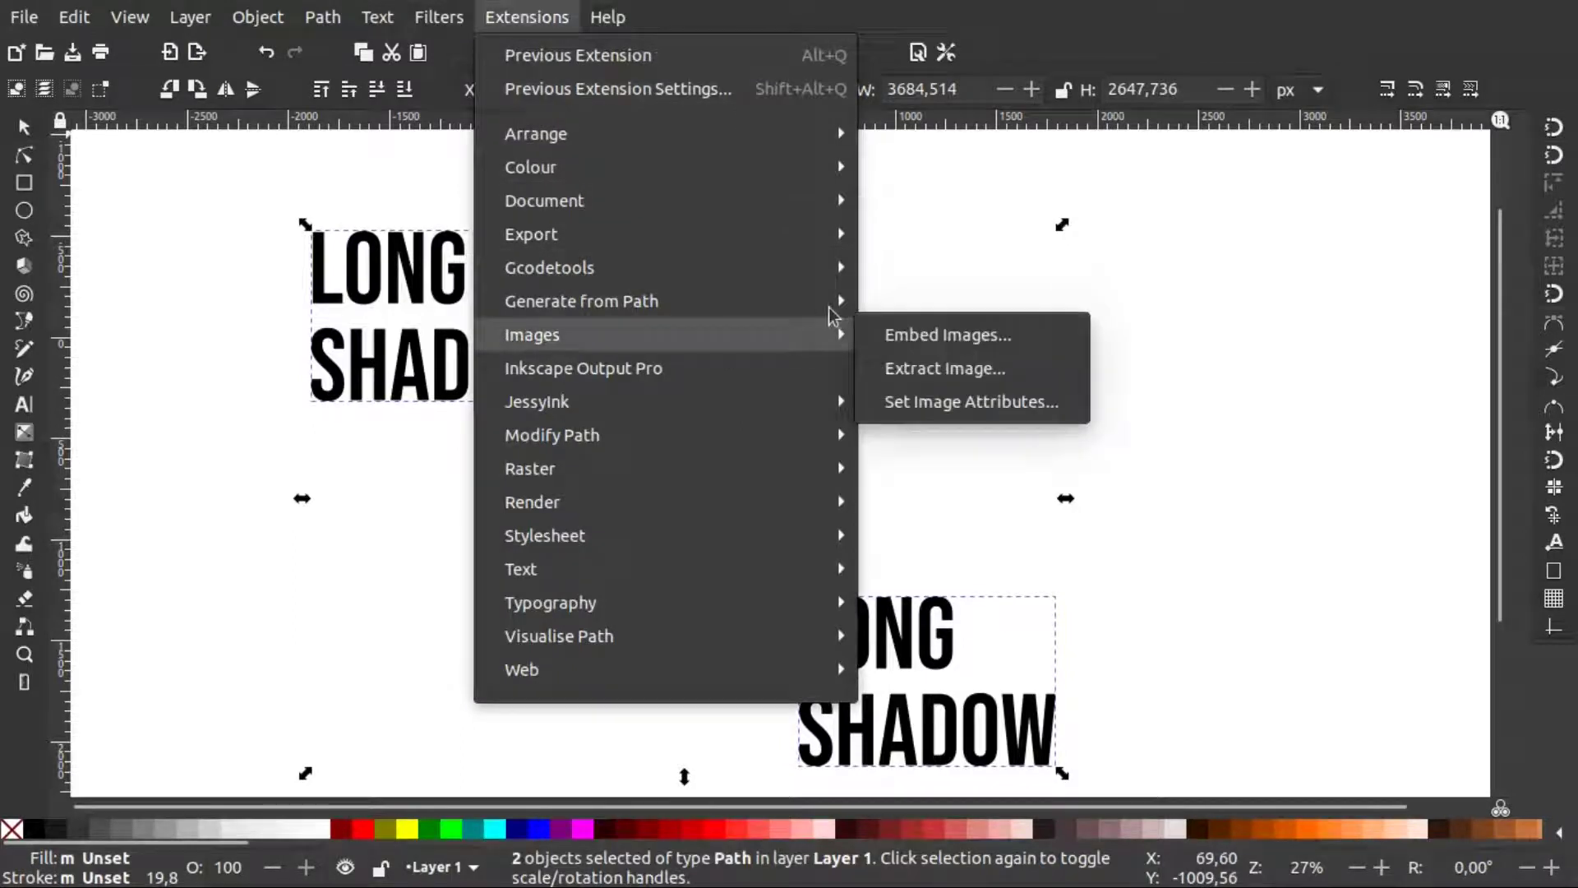
mouse_move(580, 301)
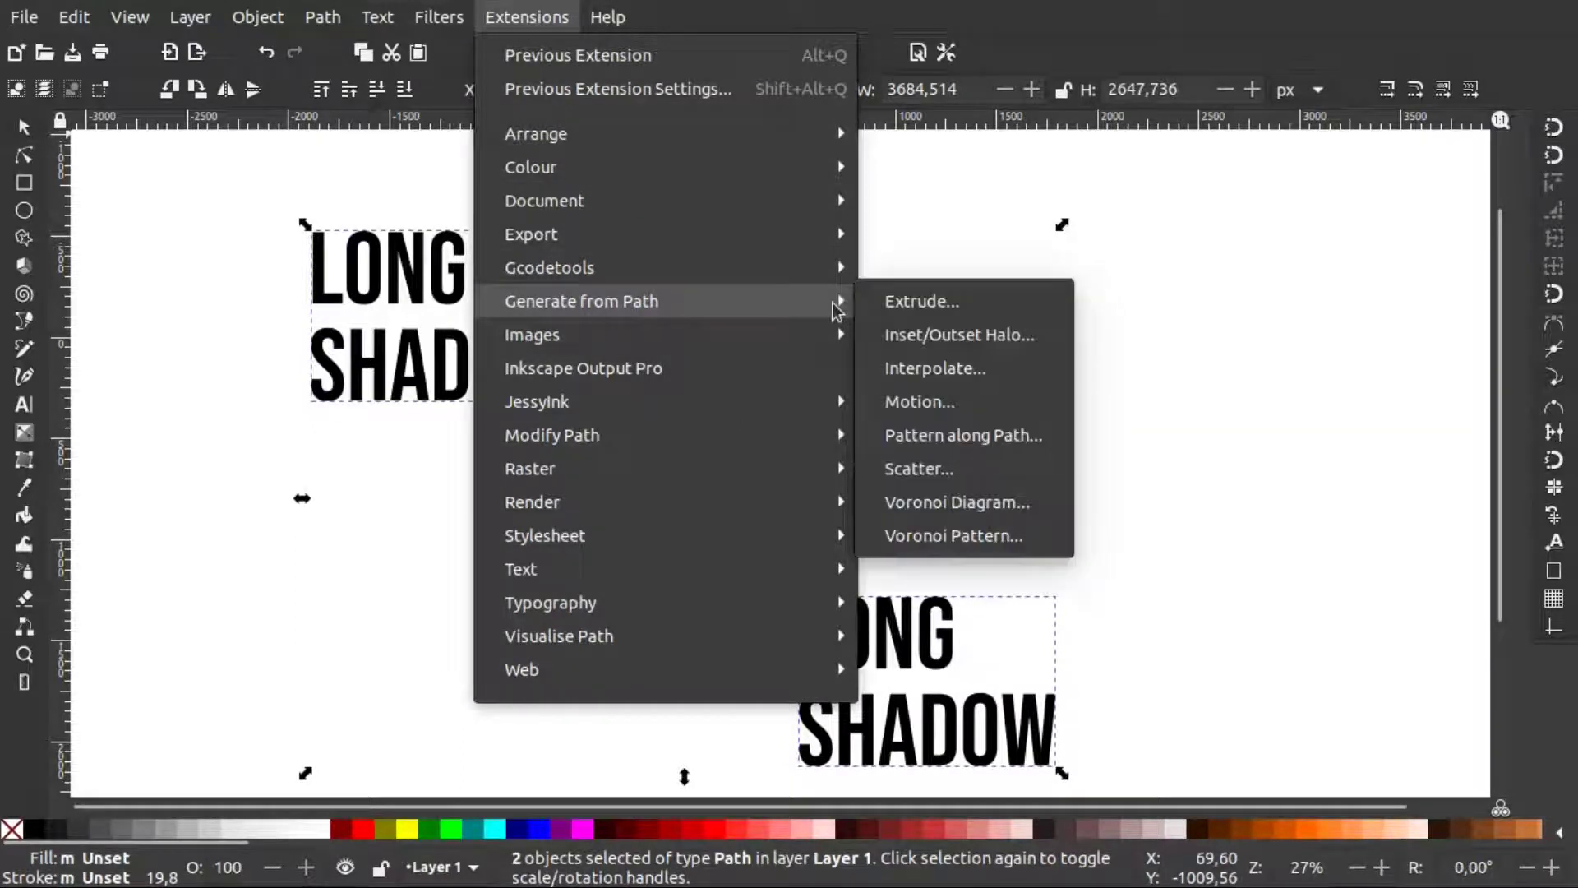
click(895, 304)
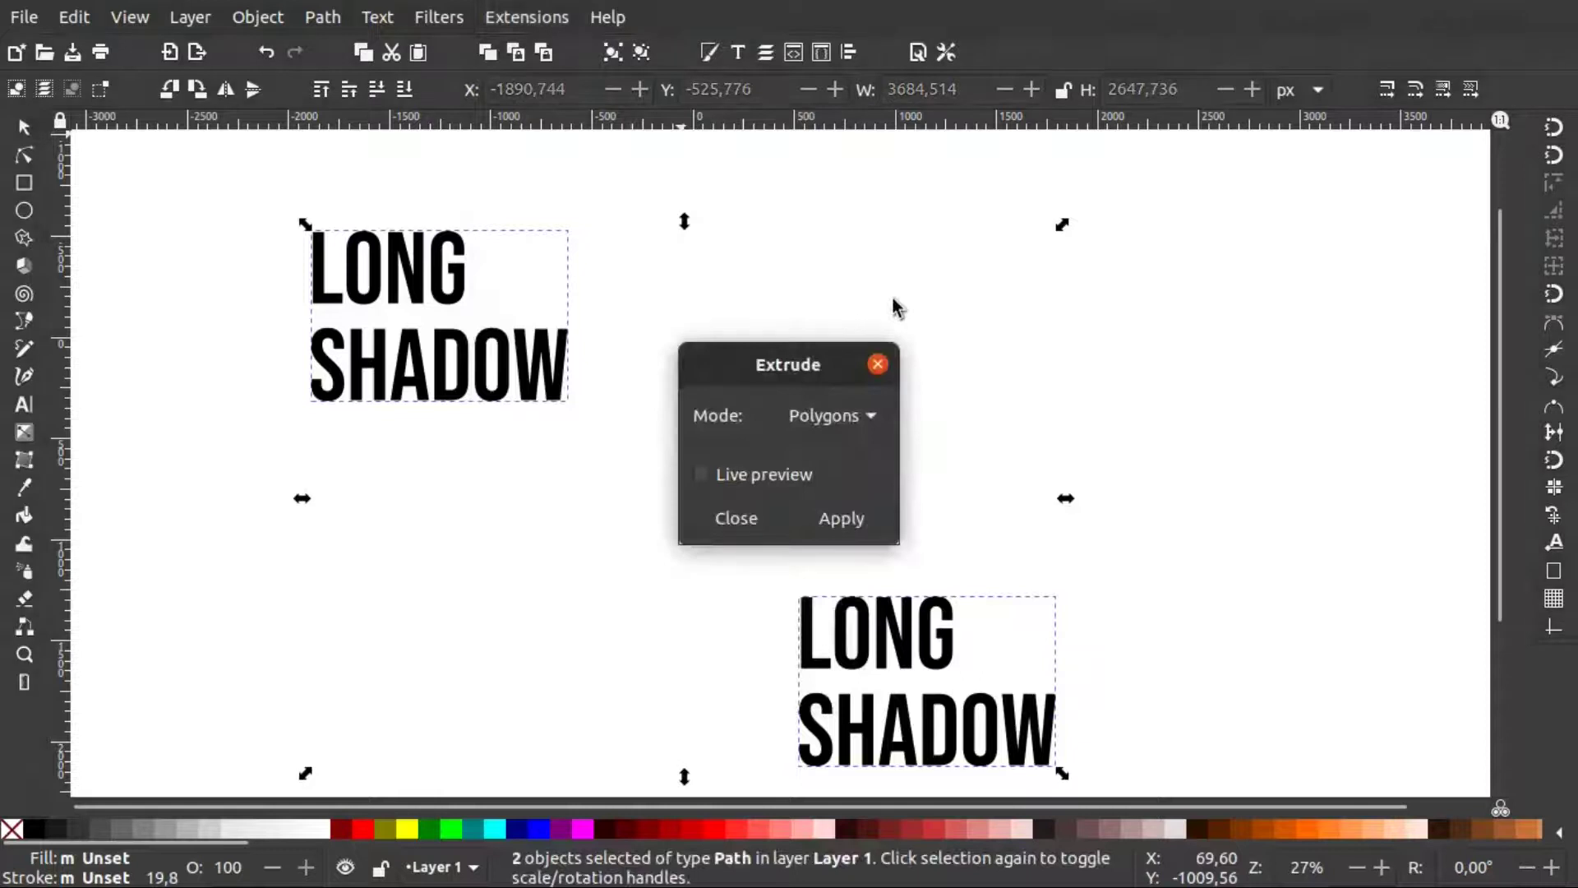
click(837, 520)
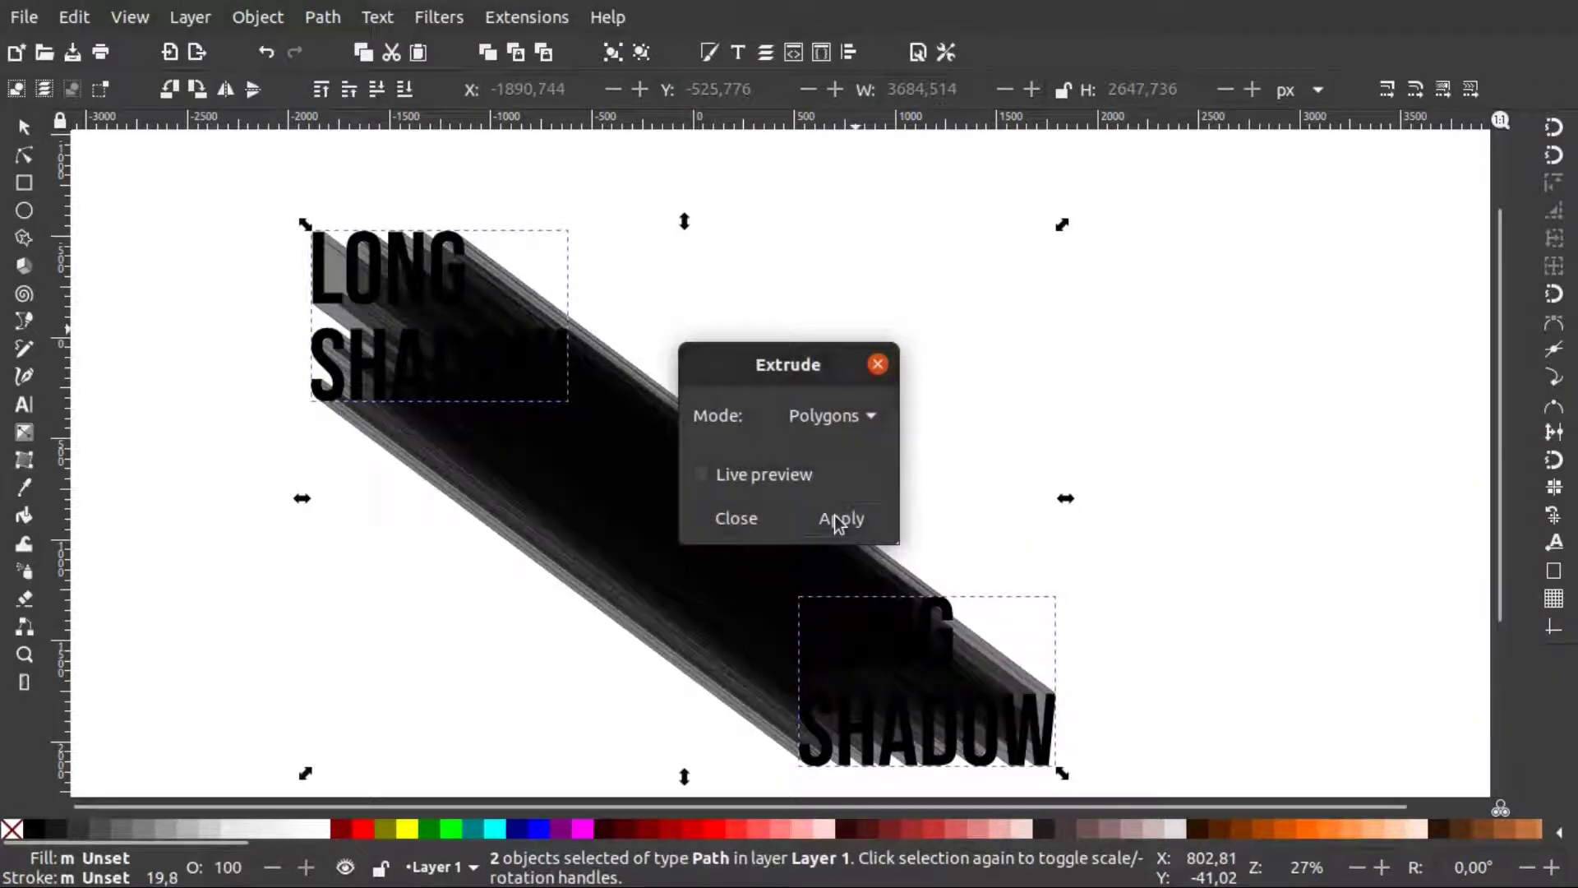
click(878, 365)
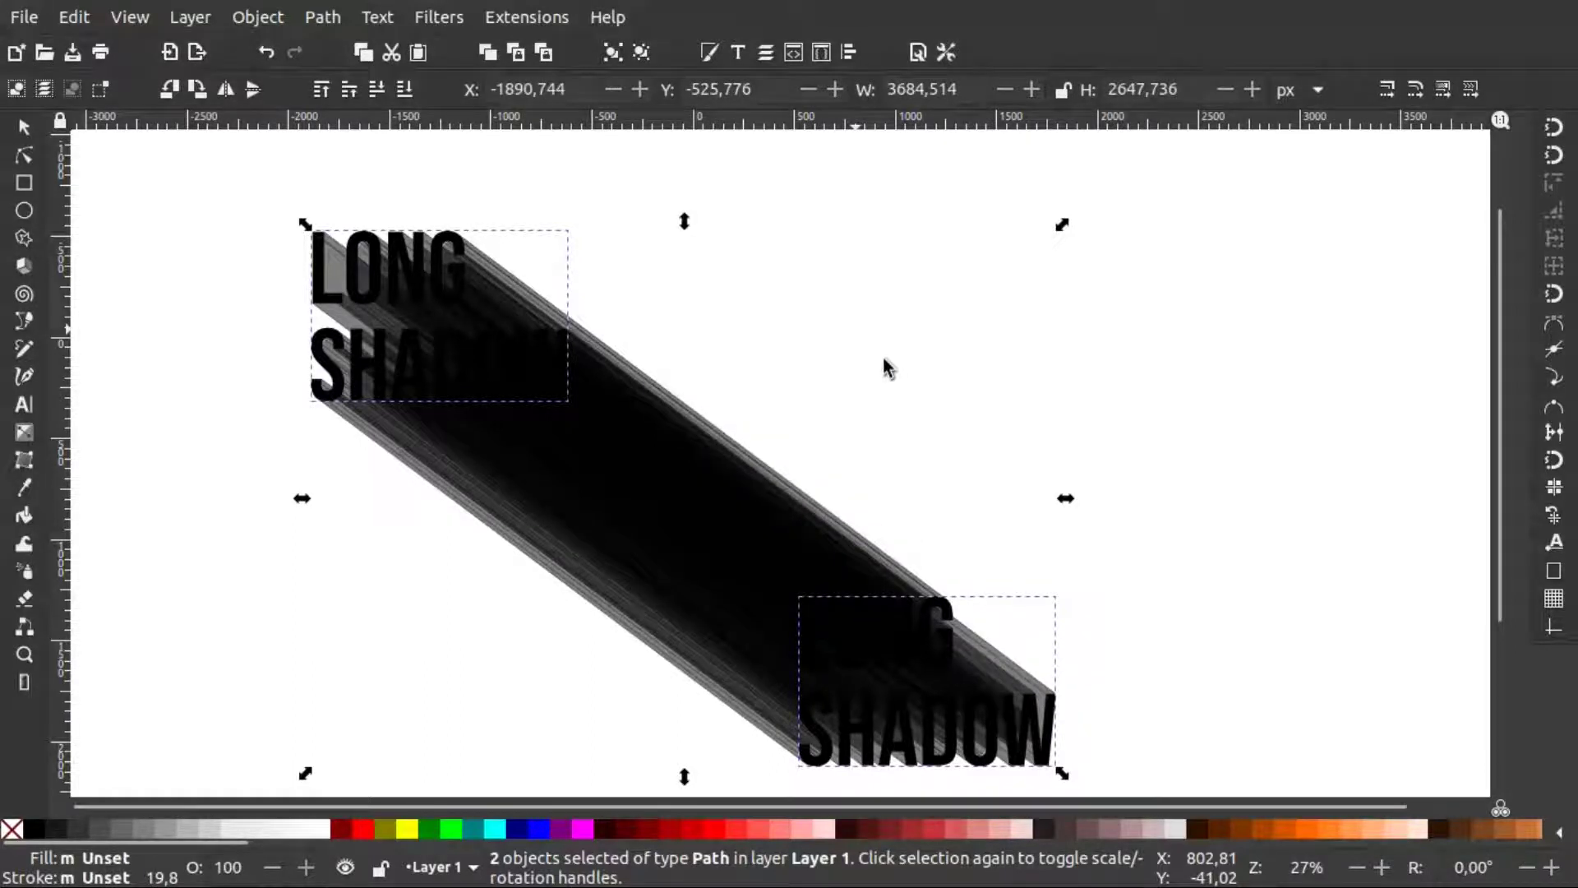
click(886, 367)
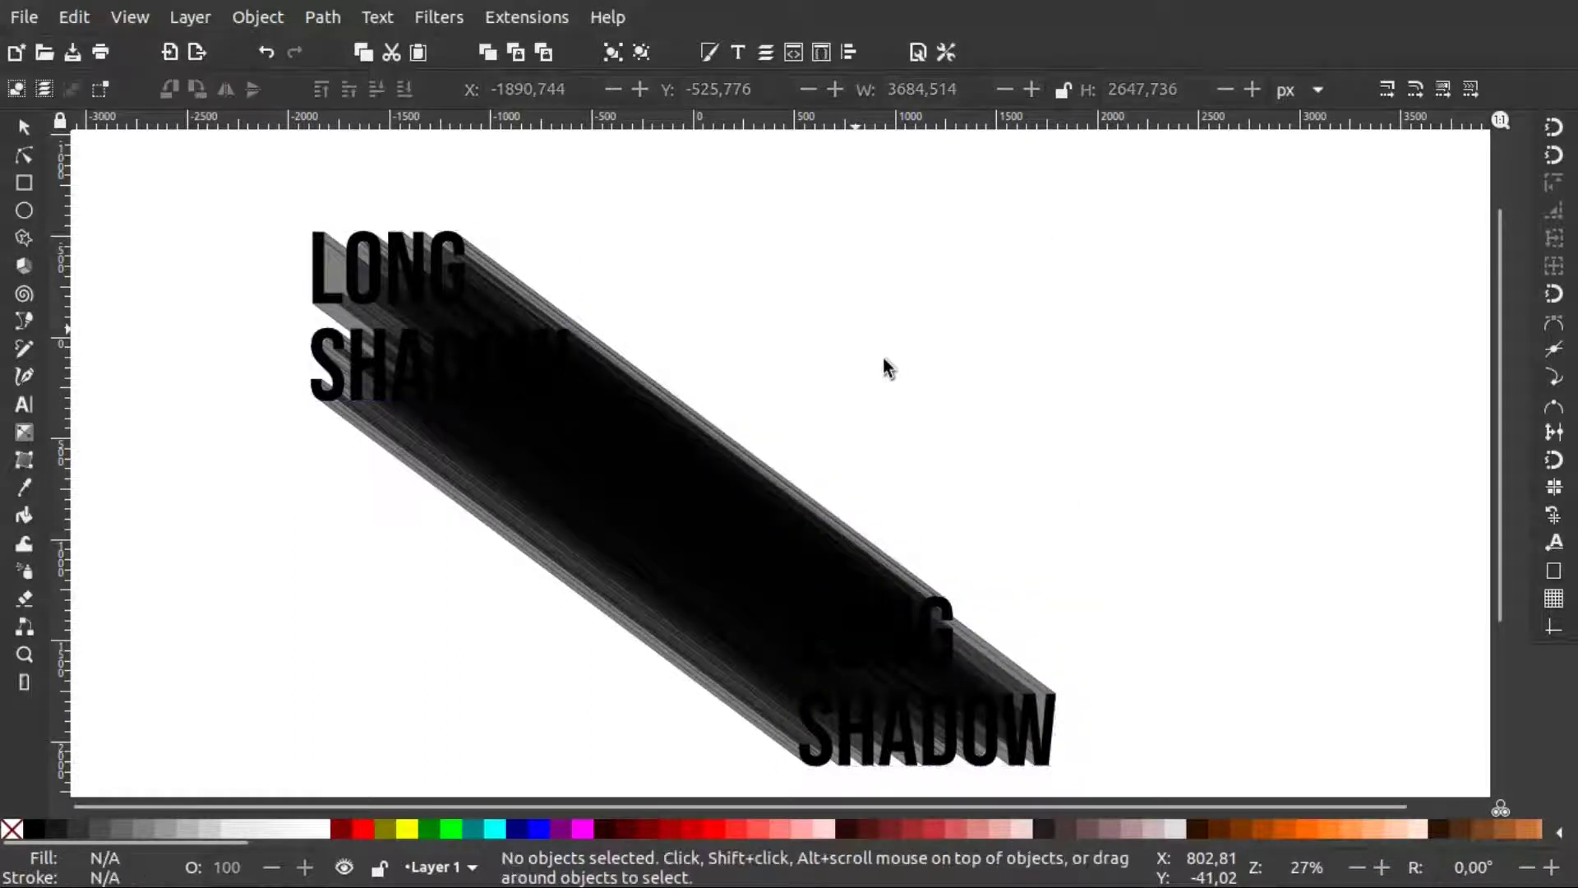
Set the extrusion group's fill alpha to 100 and lower it to the bottom.
click(610, 575)
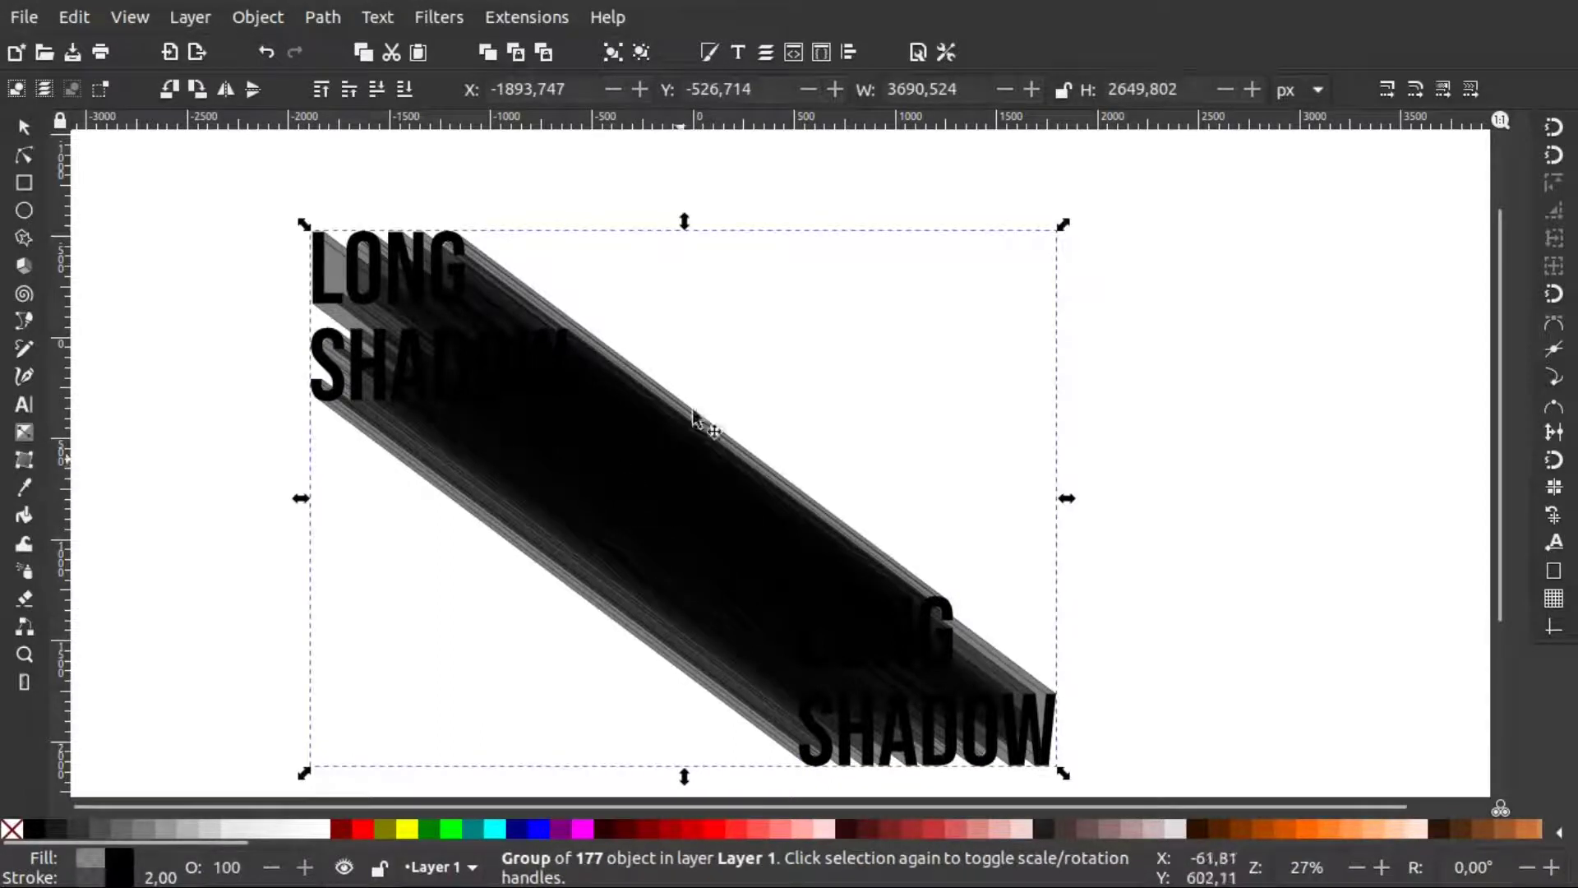
click(711, 54)
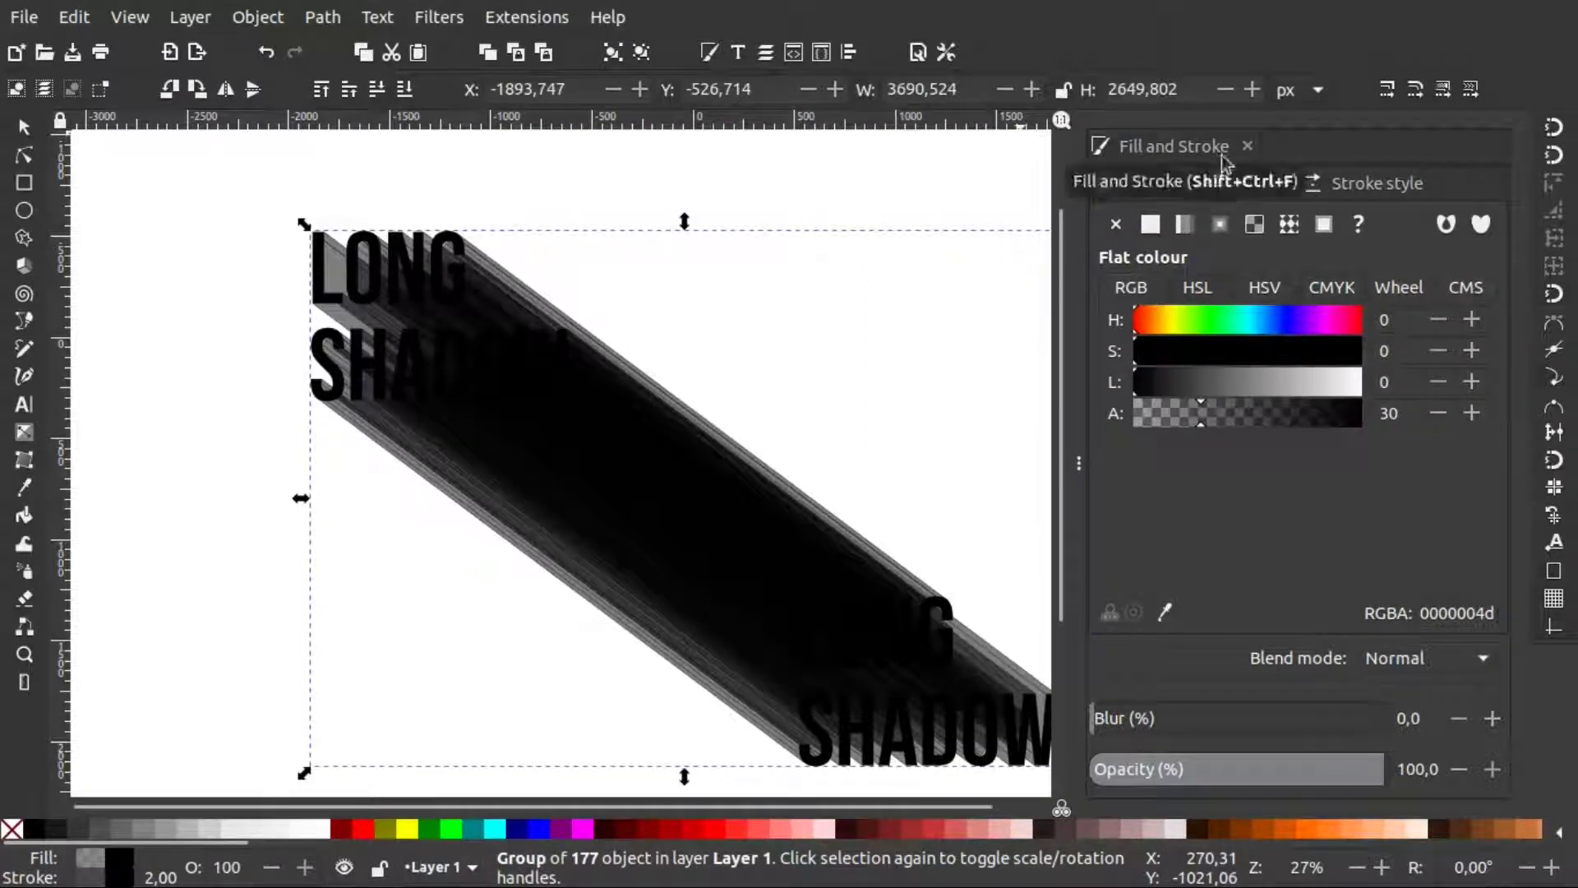
drag(1256, 416, 1423, 422)
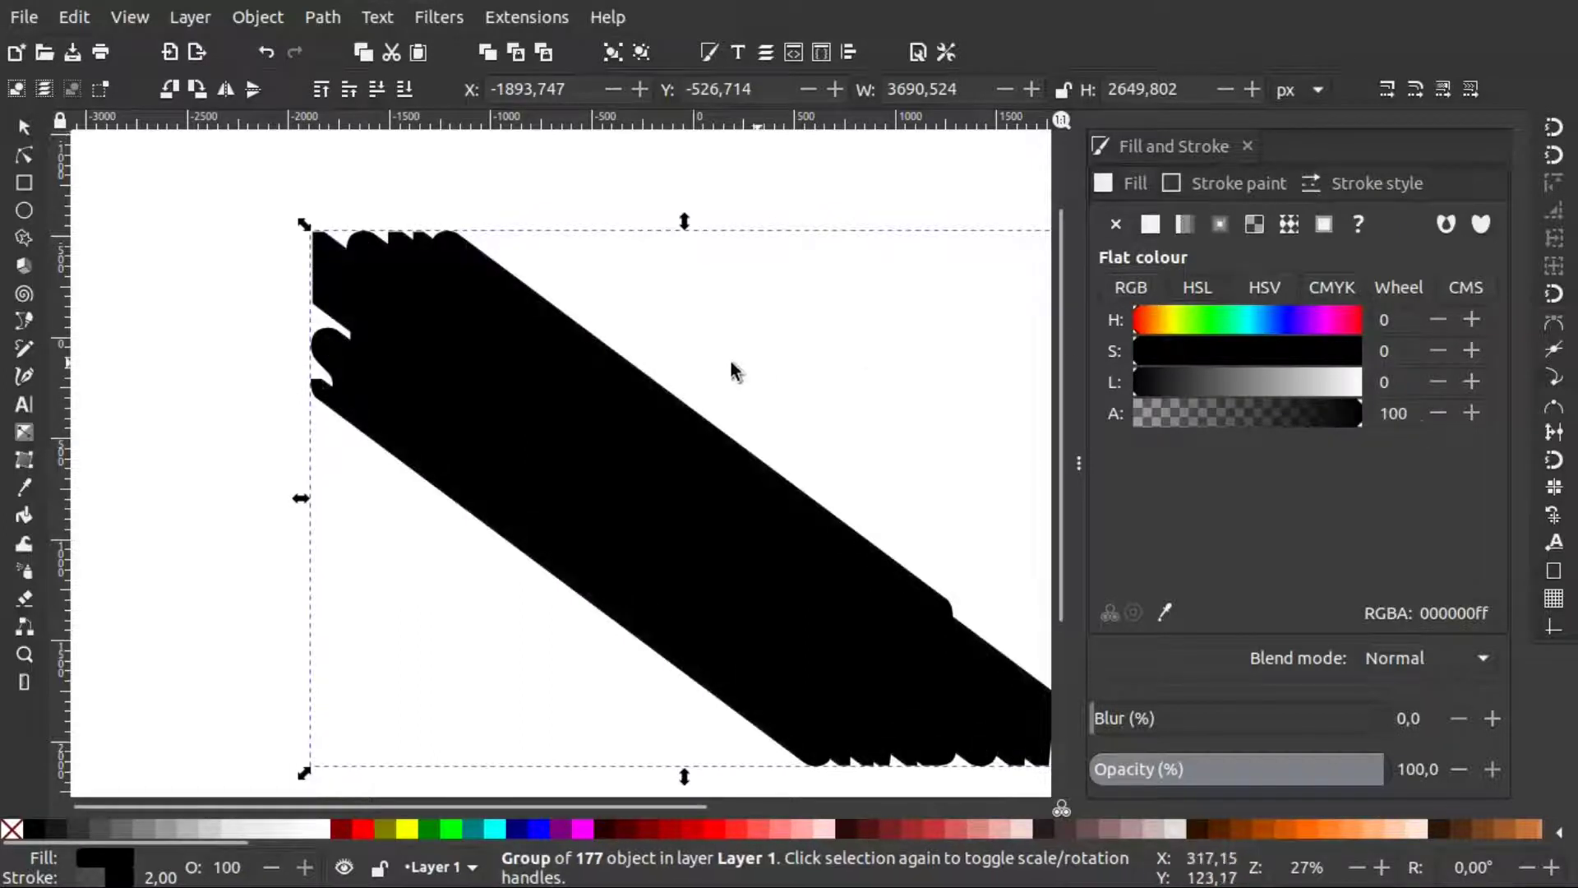
scroll(729, 358, right, 3)
scroll(734, 372, down, 1)
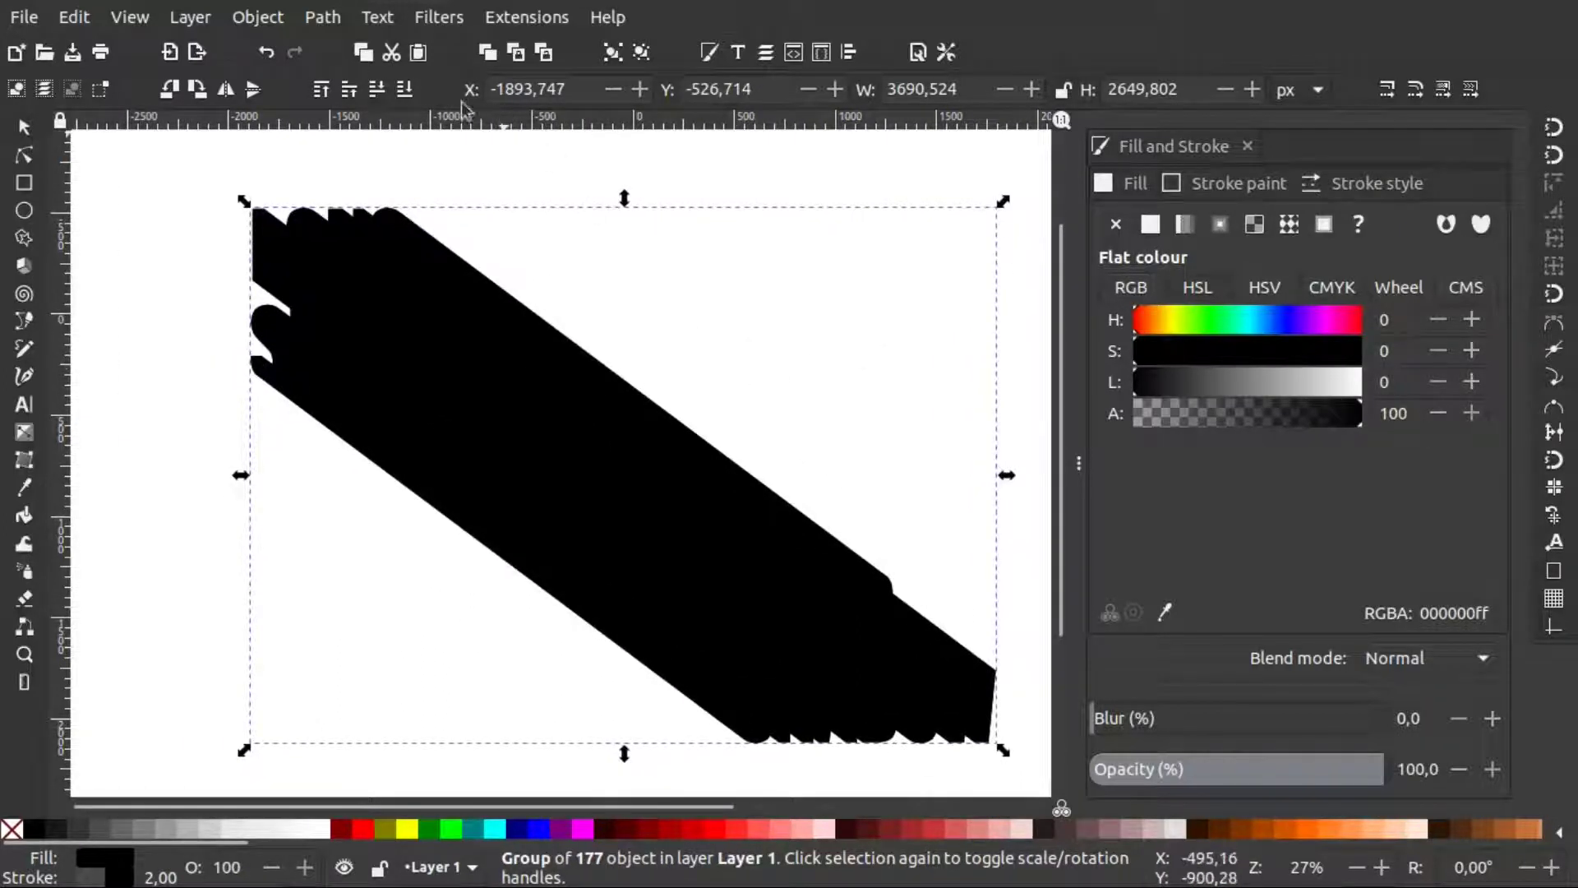
click(406, 90)
click(222, 177)
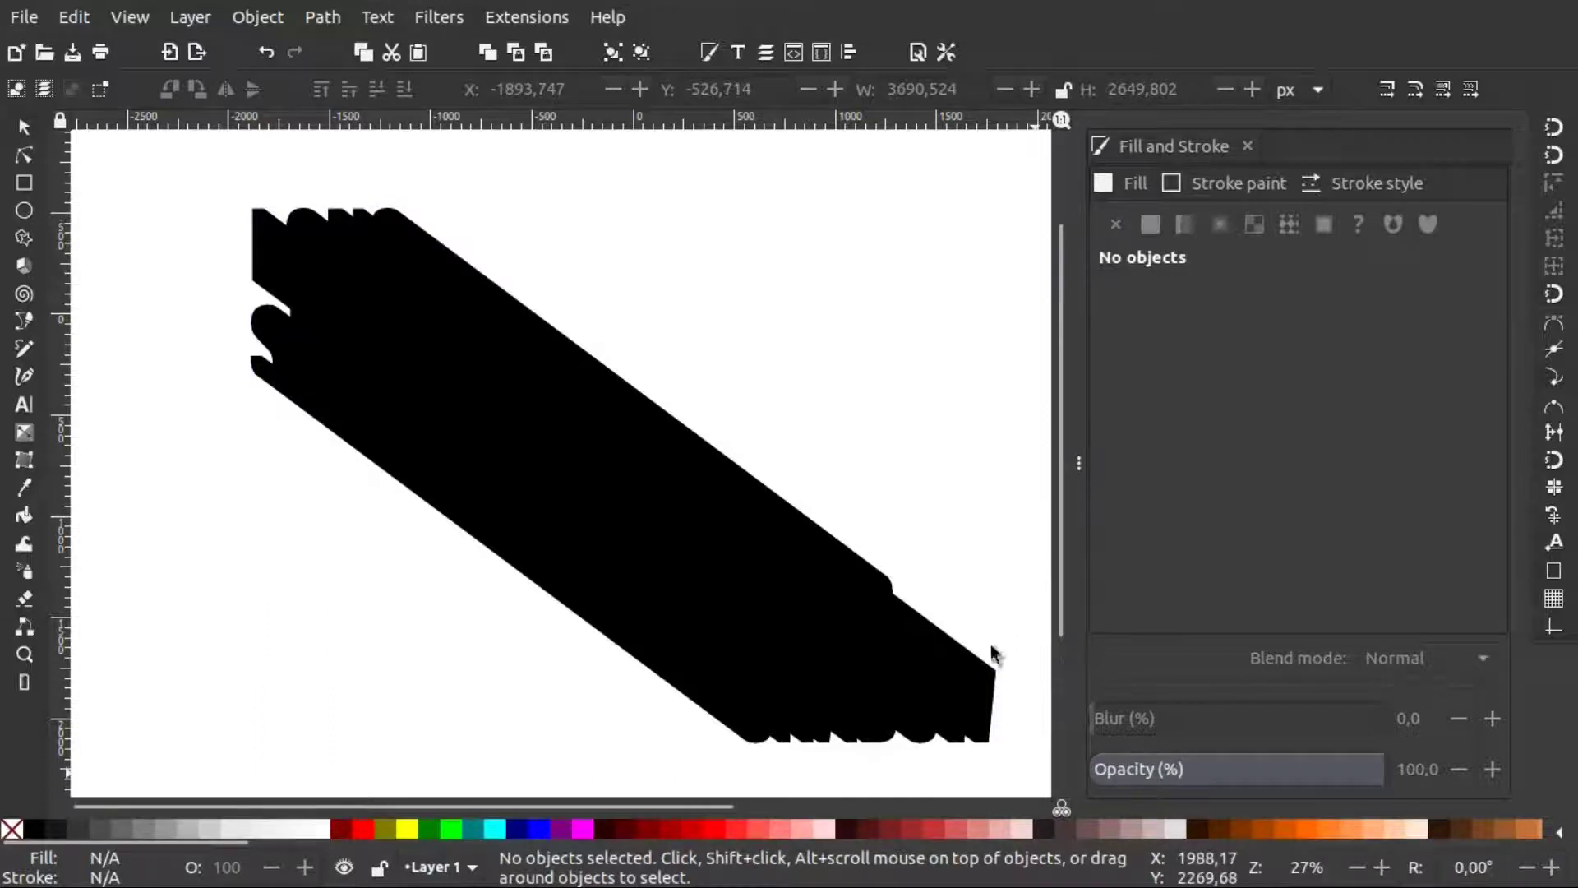
Fill both the upper and lower LONG SHADOW texts with yellow.
click(258, 240)
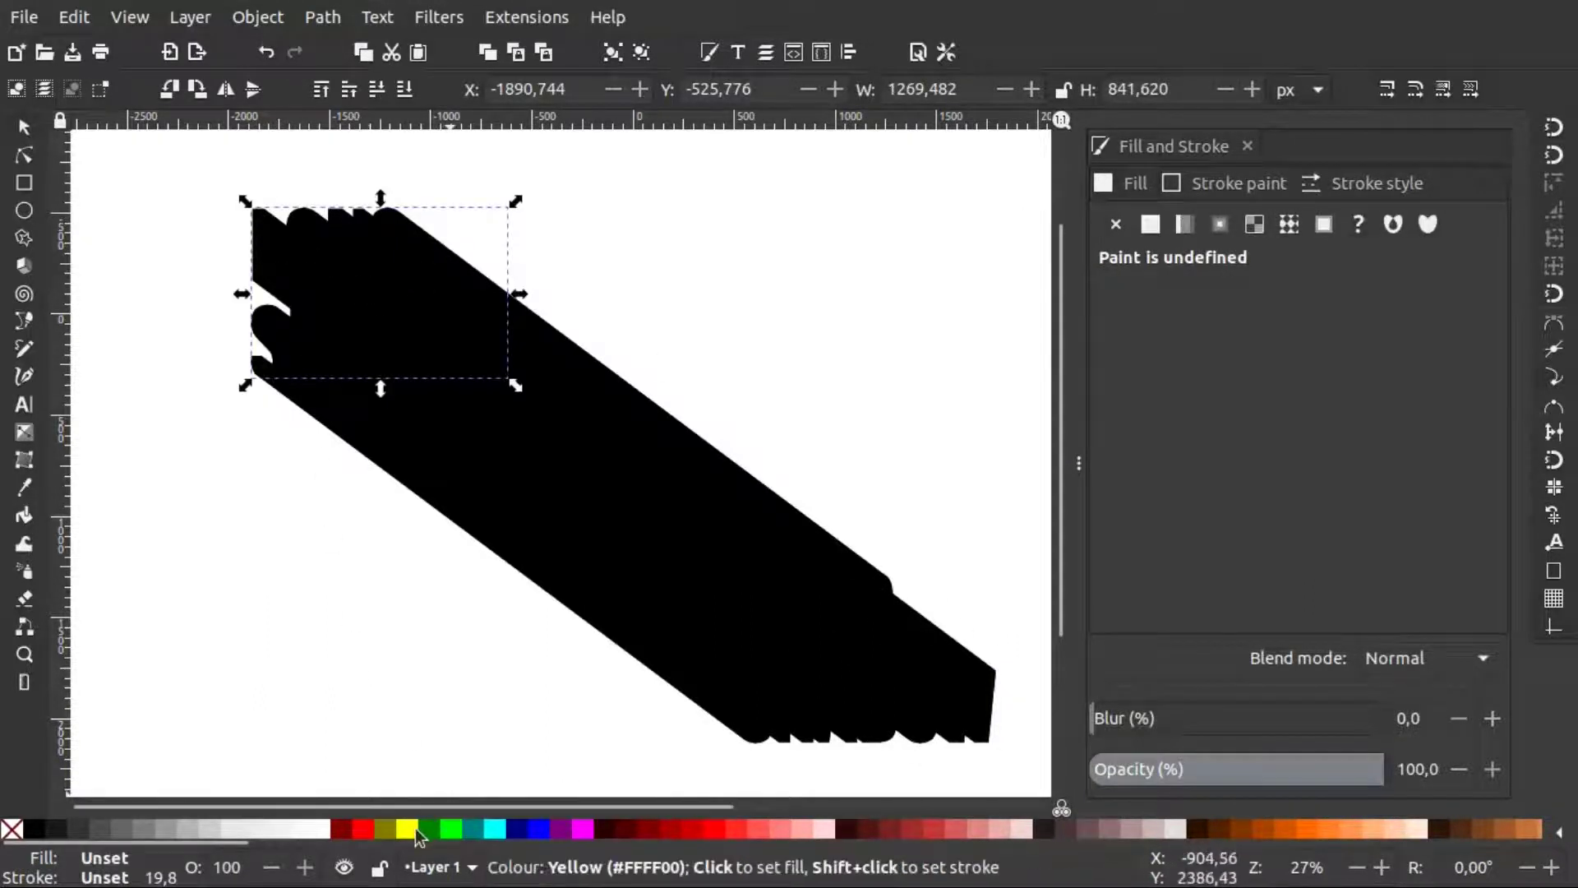
click(408, 827)
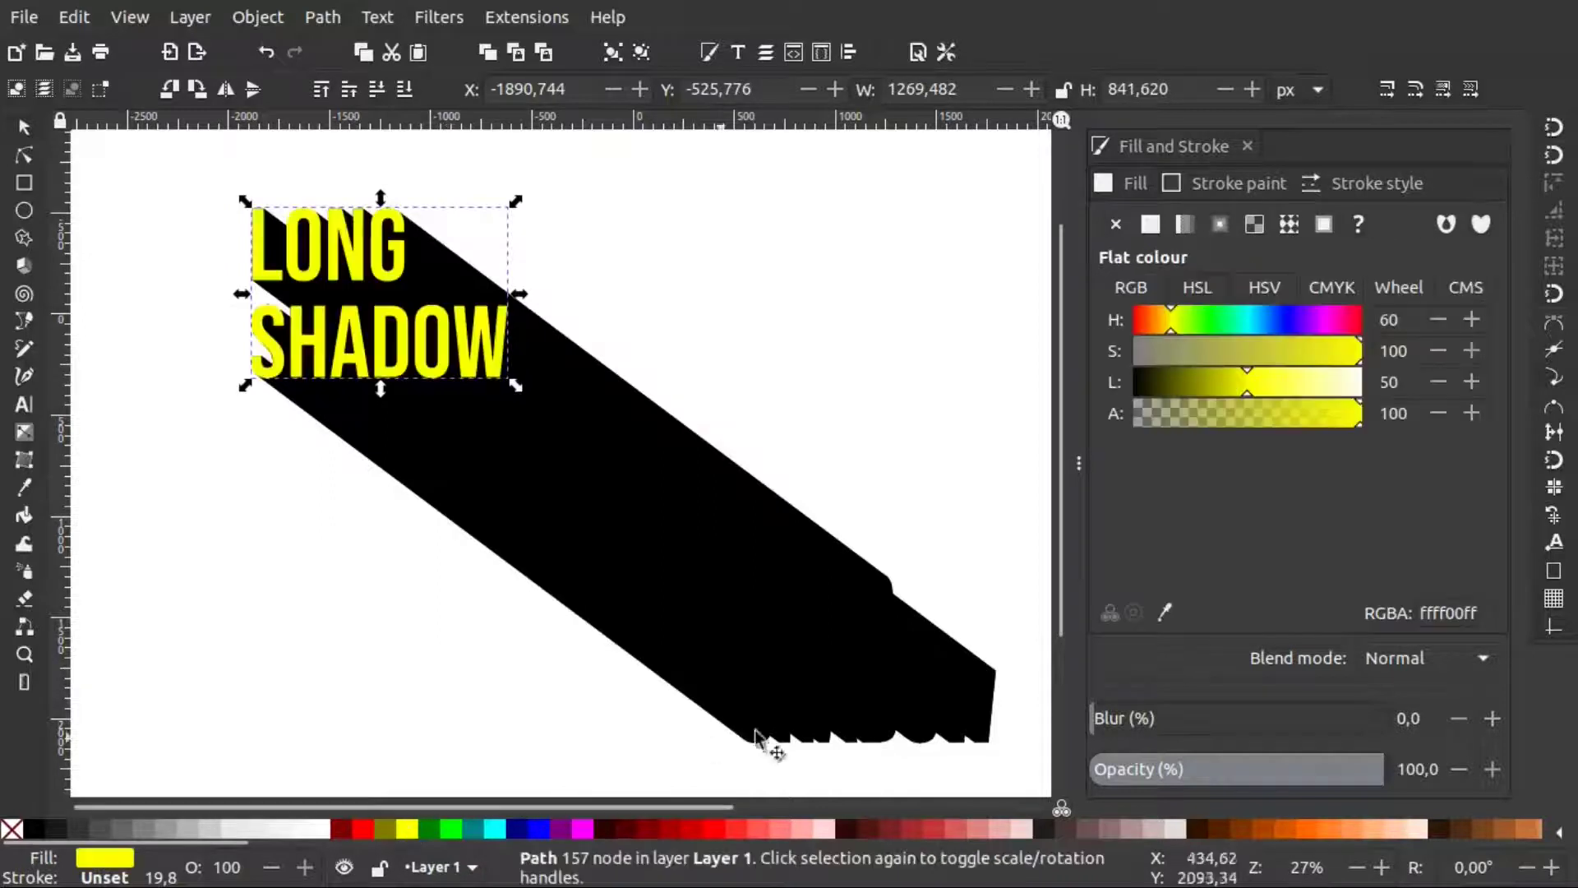
click(863, 728)
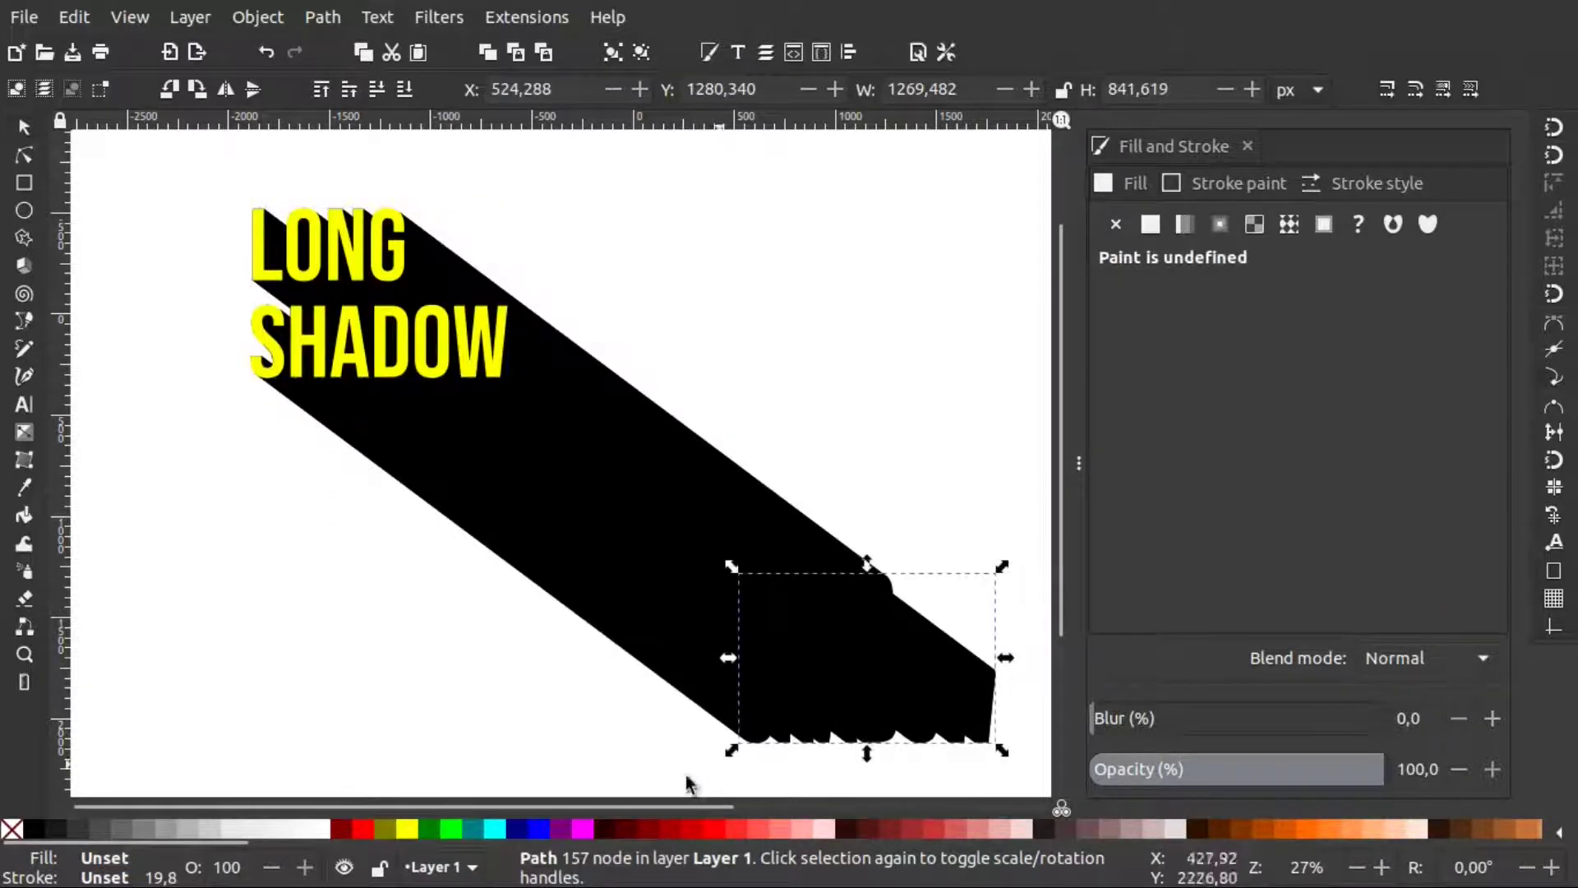
click(413, 830)
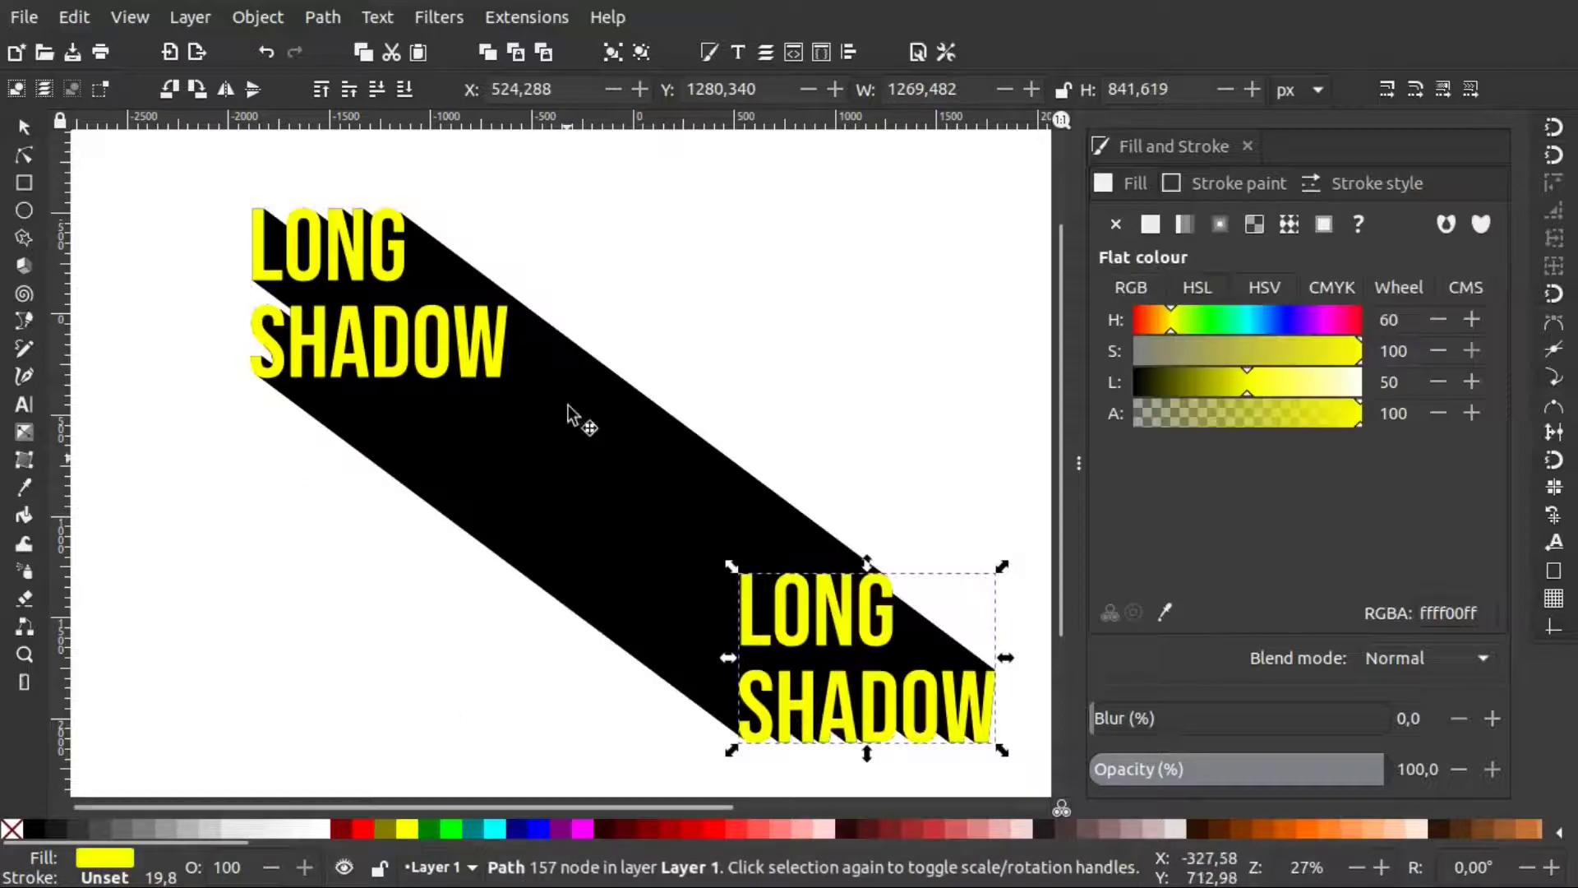
Delete the leftover lower copy of the text at the band's end.
scroll(507, 668, up, 2)
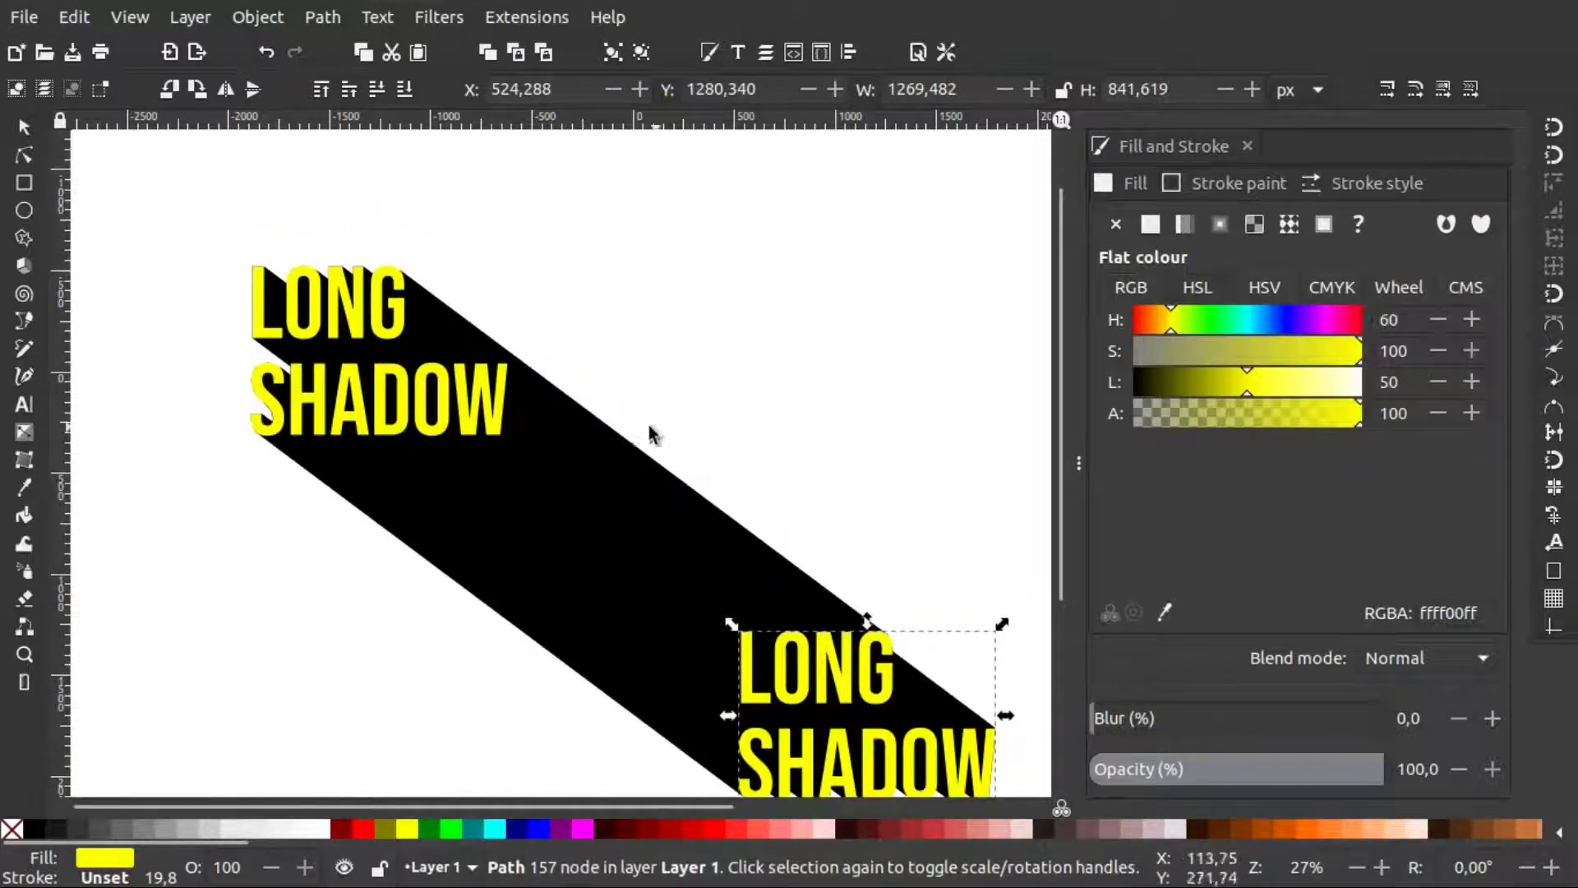
scroll(598, 442, down, 5)
scroll(597, 442, right, 5)
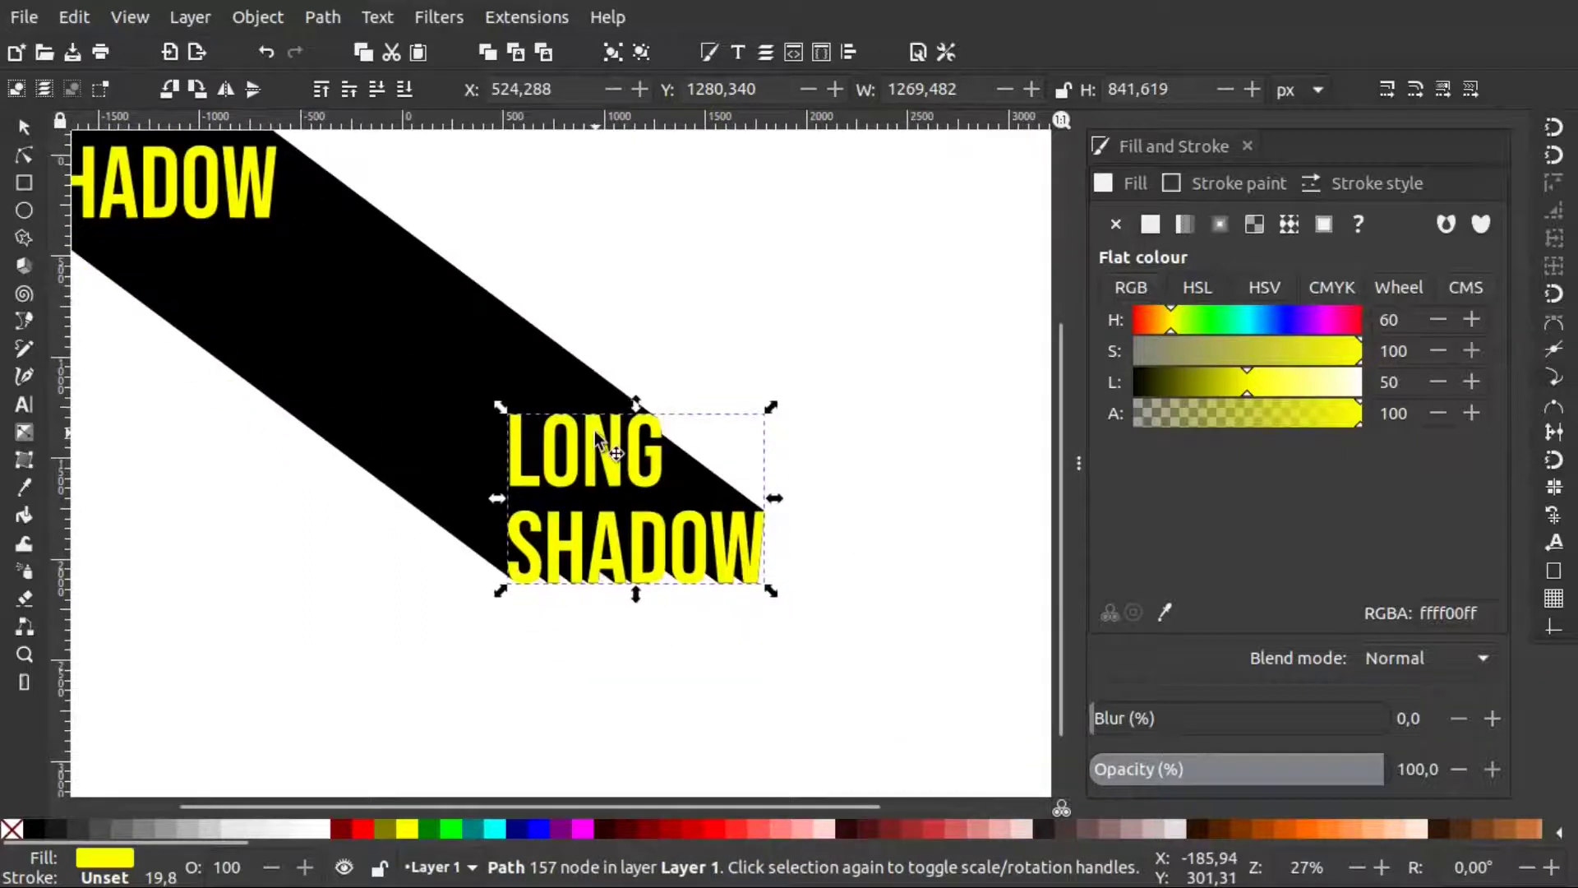
scroll(594, 431, up, 2)
scroll(594, 431, left, 2)
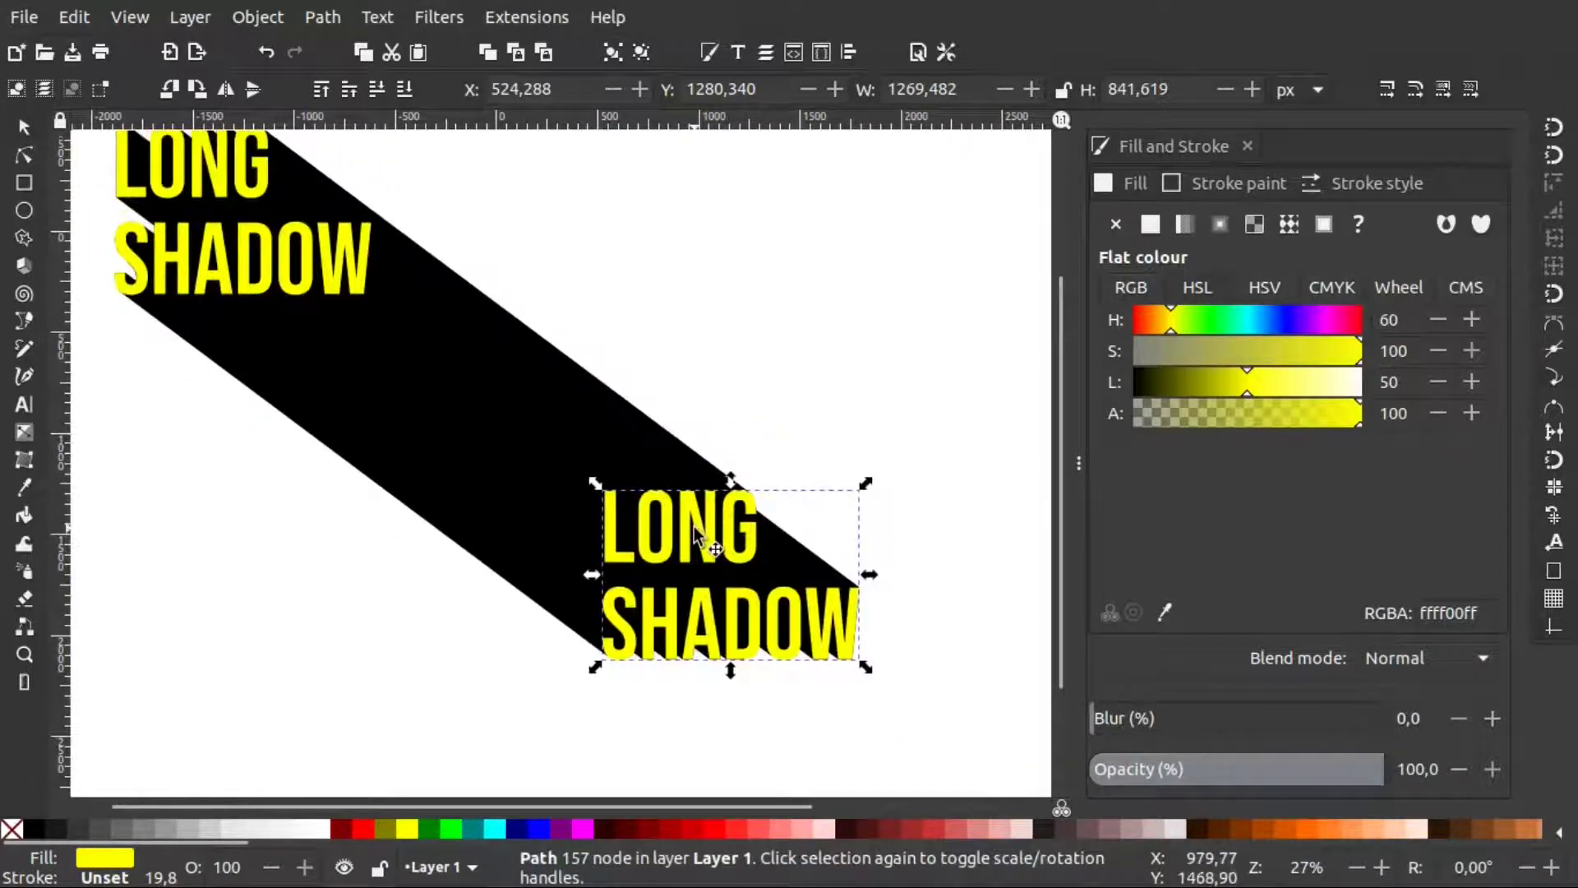
key(Delete)
scroll(574, 575, up, 3)
scroll(574, 575, left, 5)
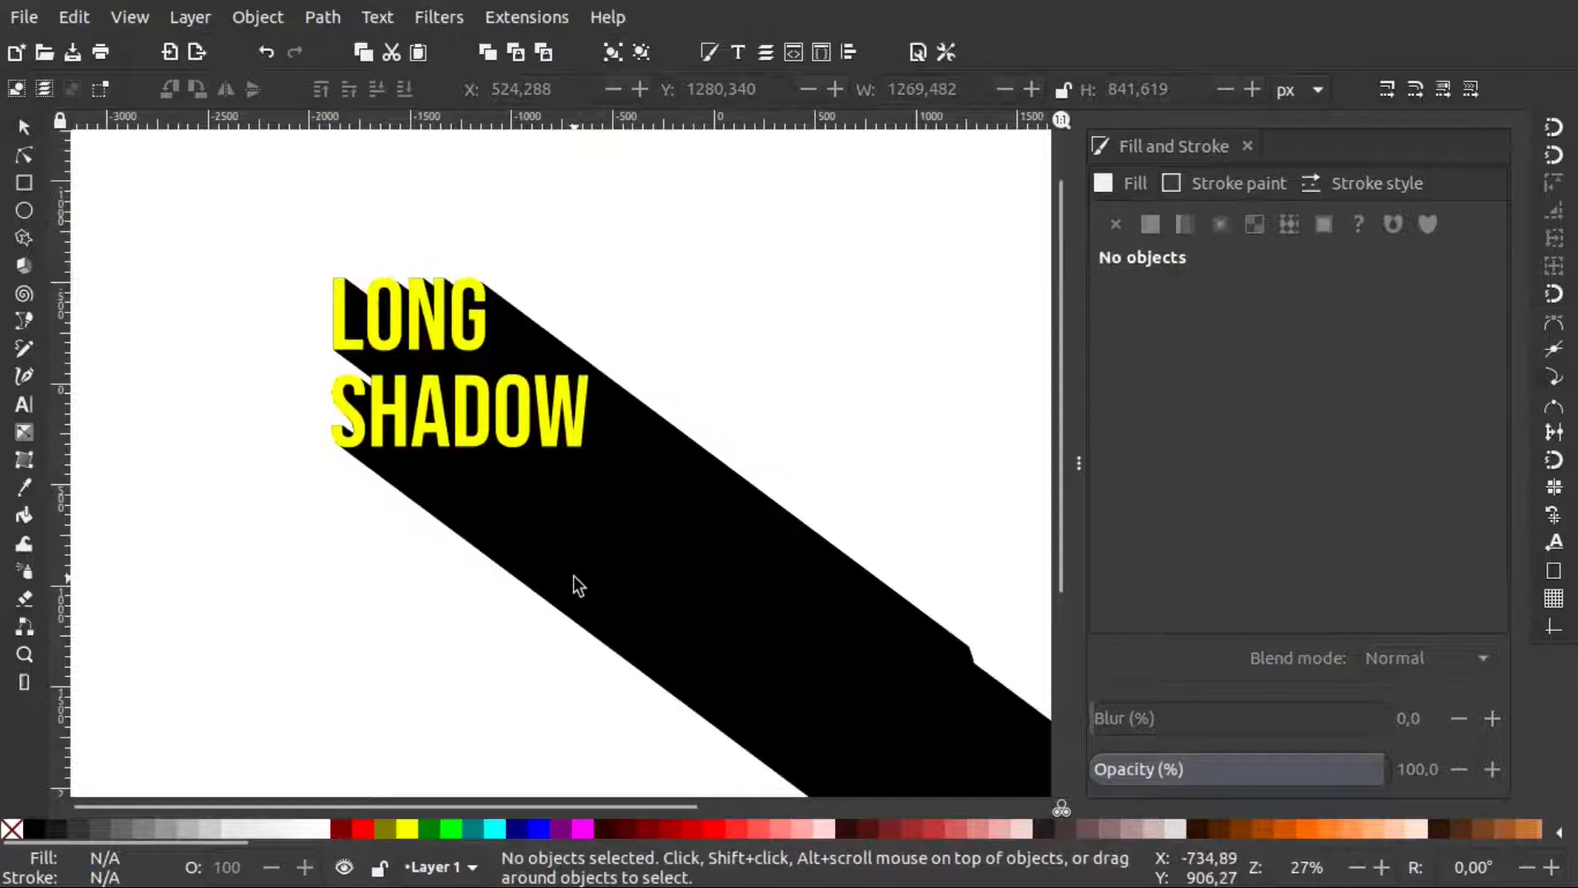
Select the 177-object black shadow group and look over the result.
click(679, 569)
scroll(640, 550, right, 3)
scroll(639, 550, down, 1)
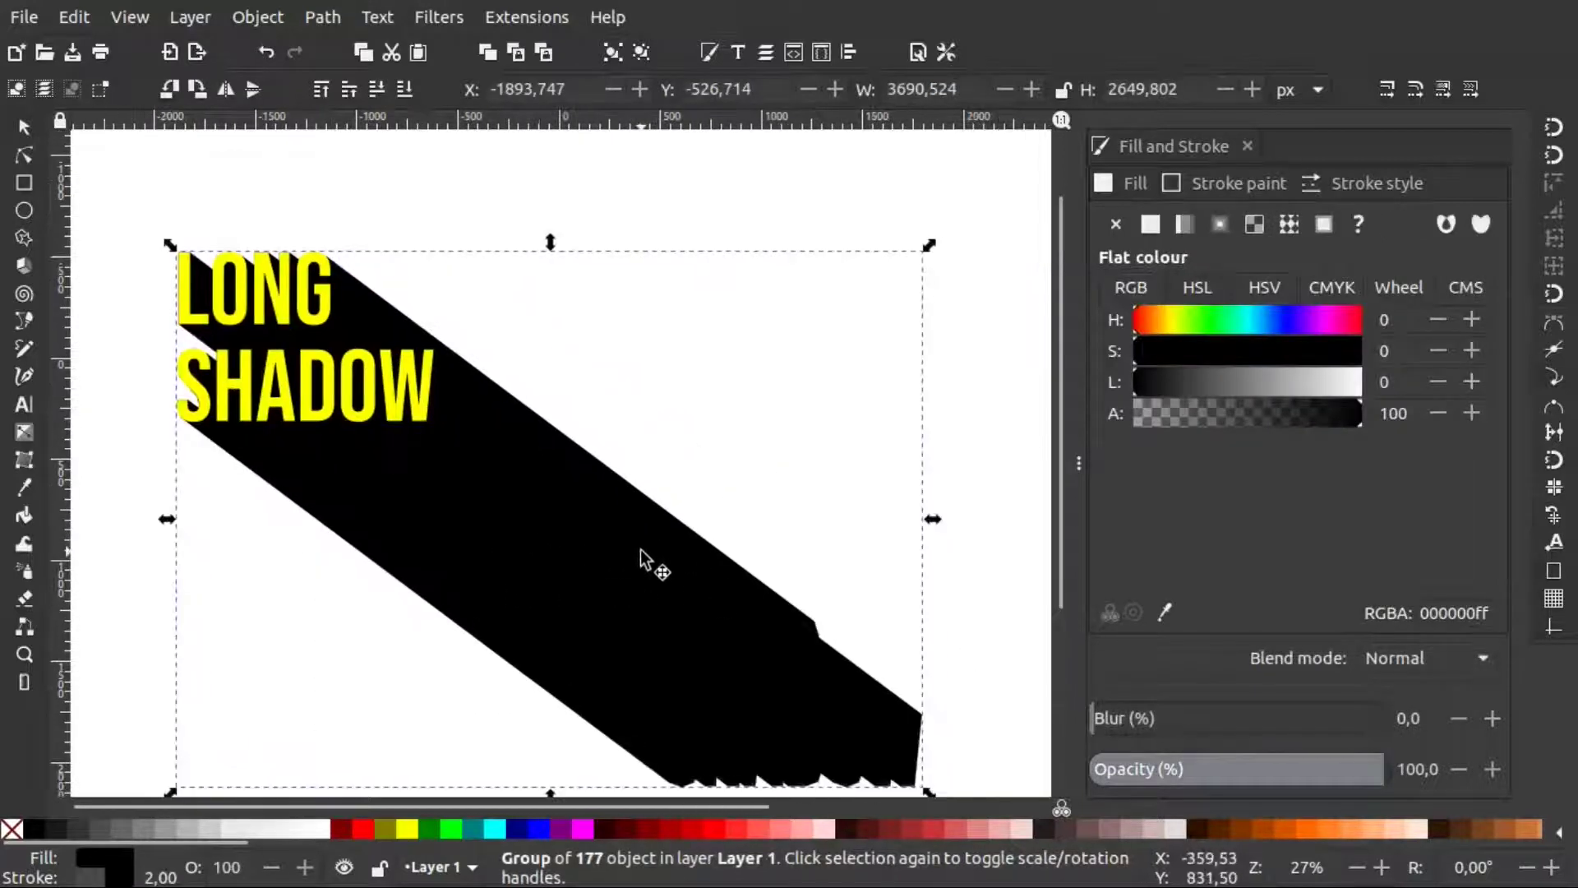
scroll(639, 549, left, 3)
scroll(640, 550, right, 1)
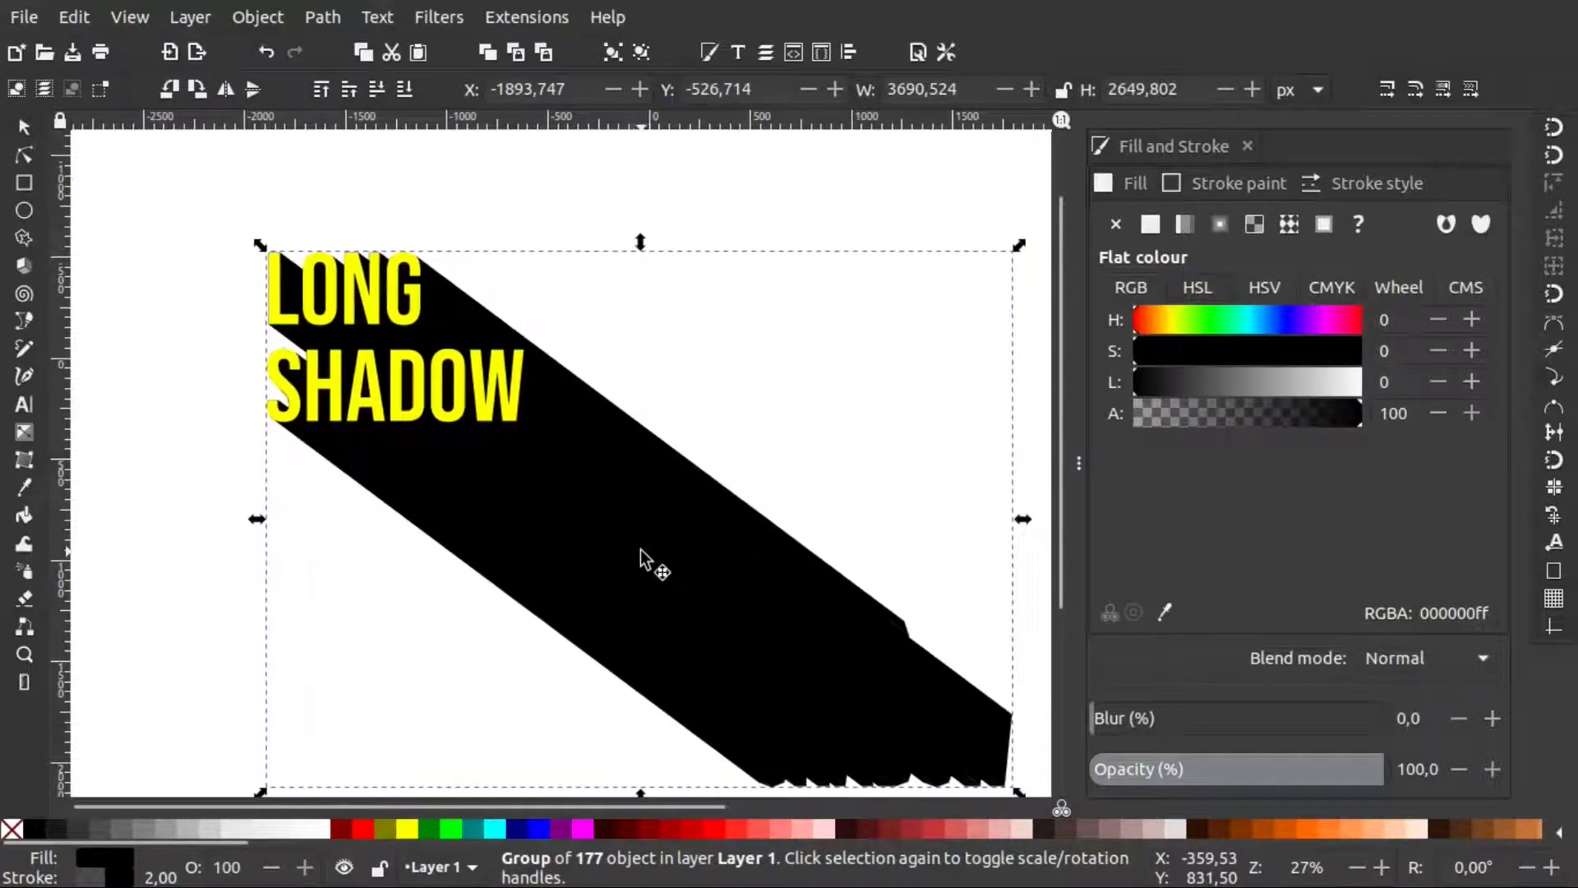
scroll(640, 550, down, 2)
scroll(639, 549, down, 2)
scroll(641, 551, up, 2)
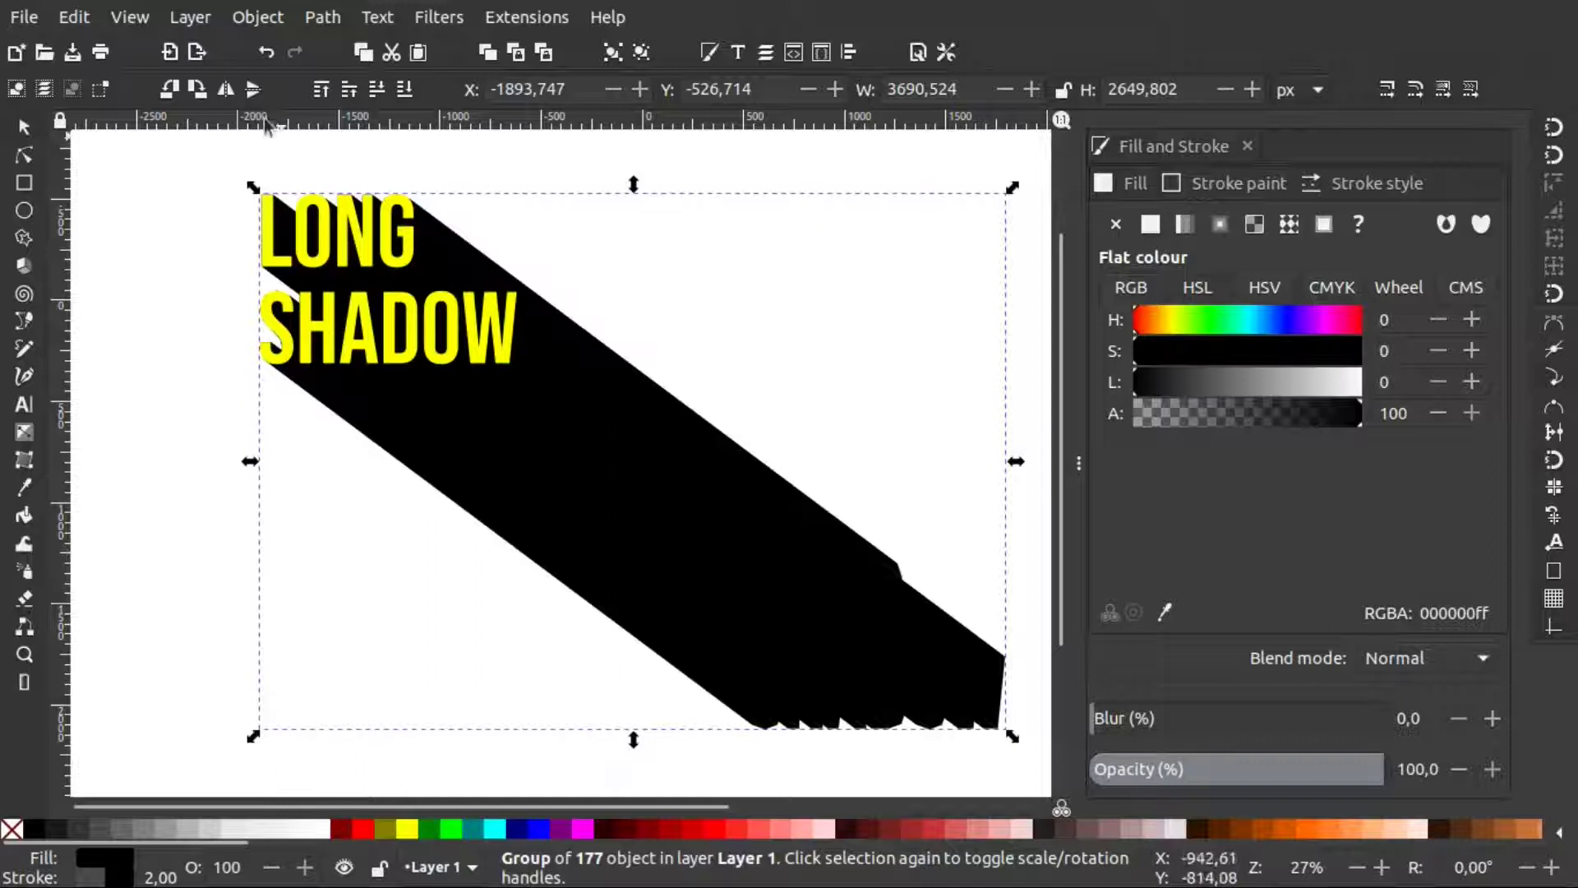
click(323, 17)
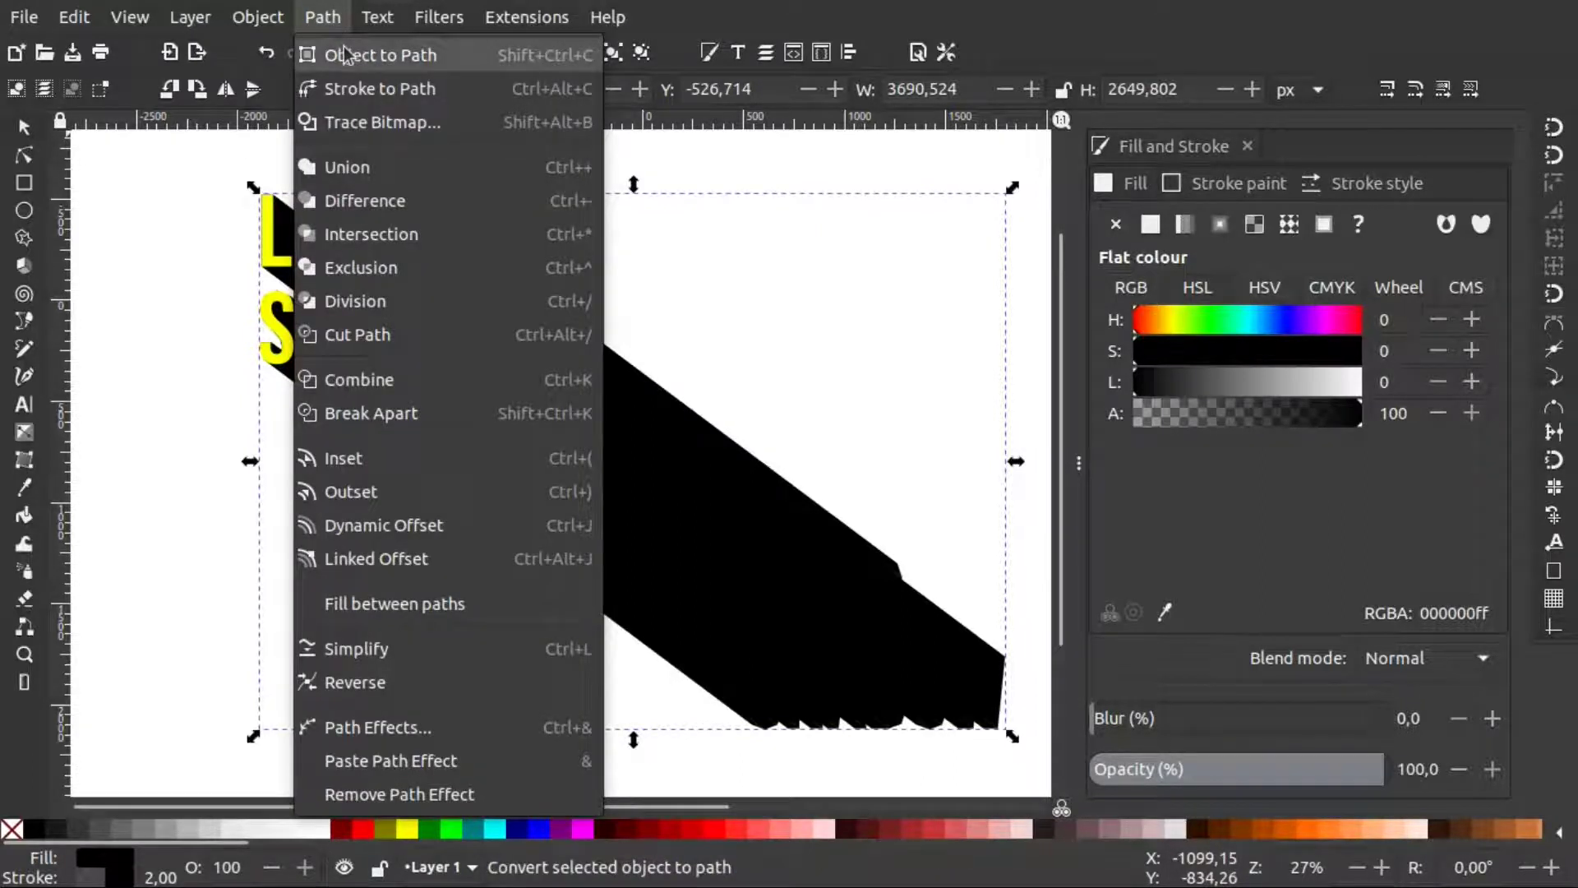
click(346, 54)
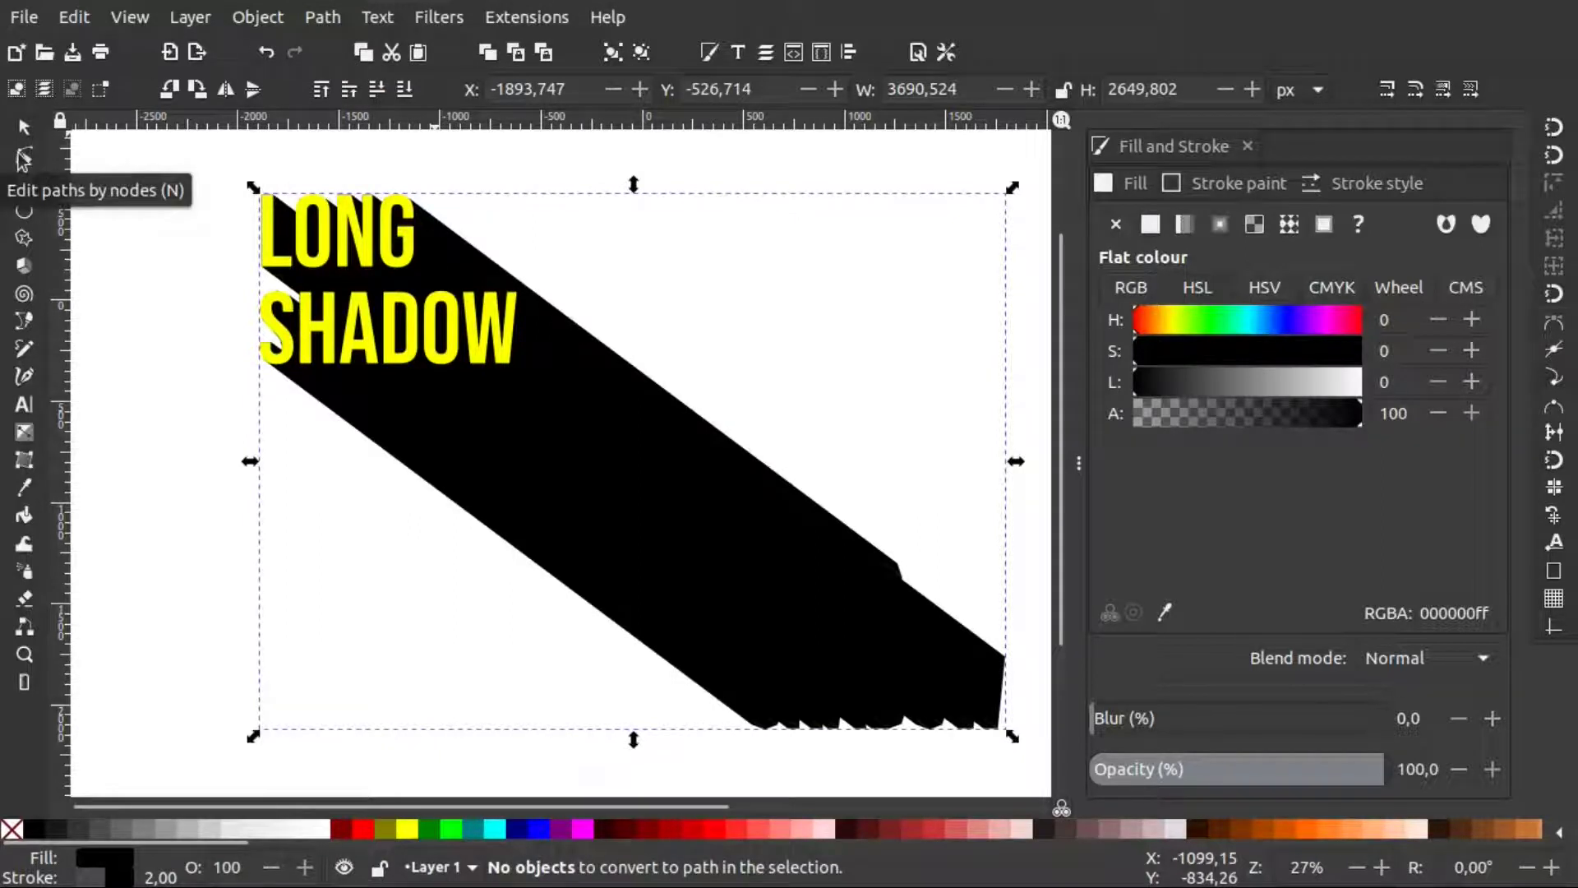
click(23, 158)
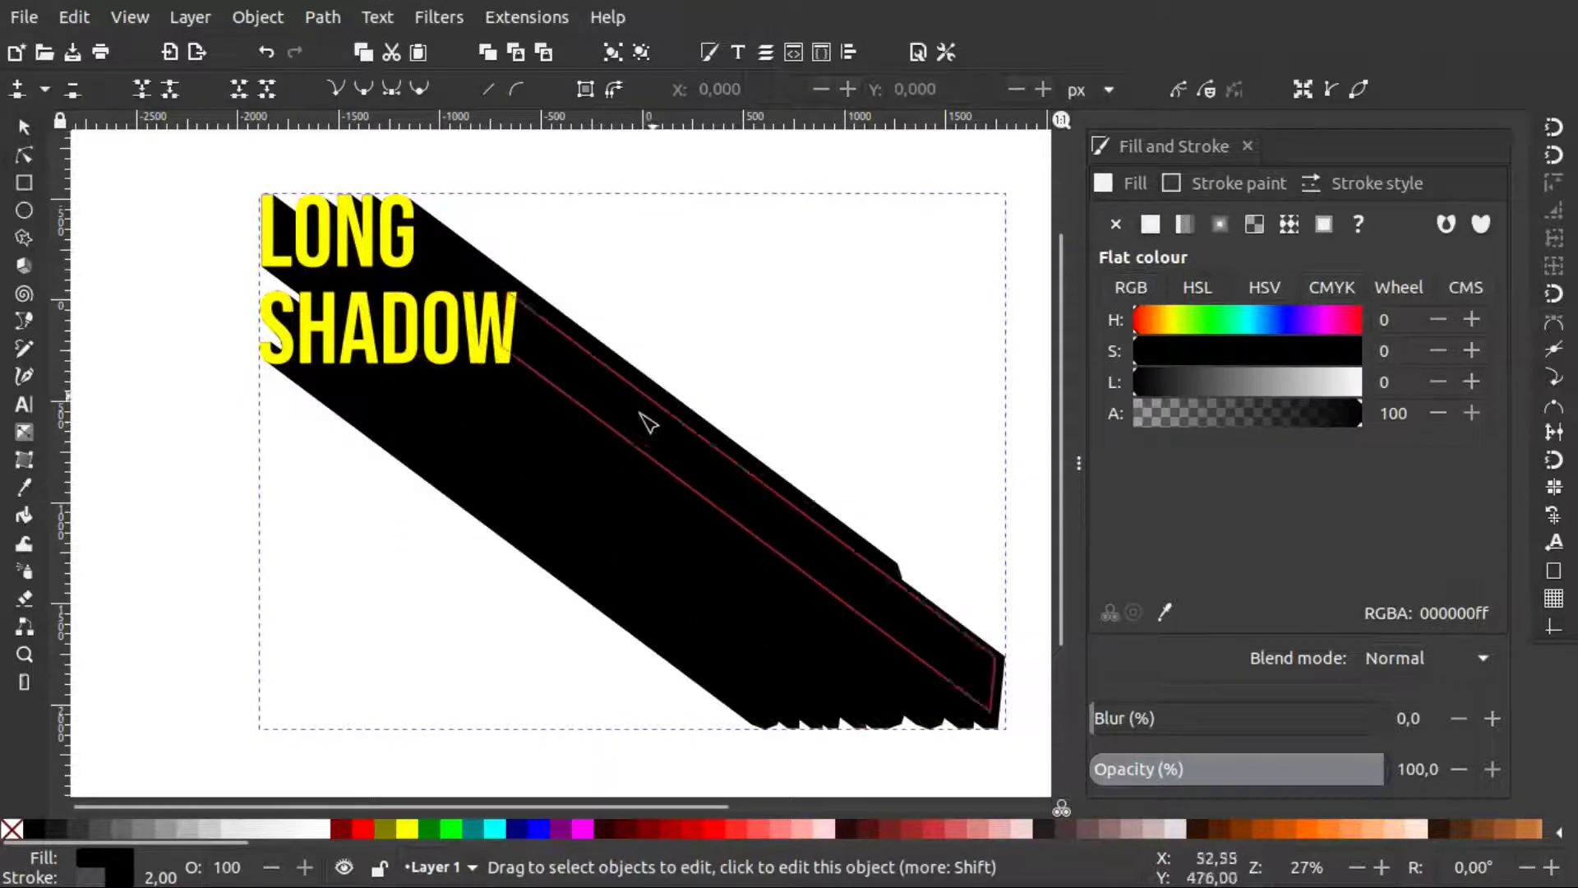
click(666, 403)
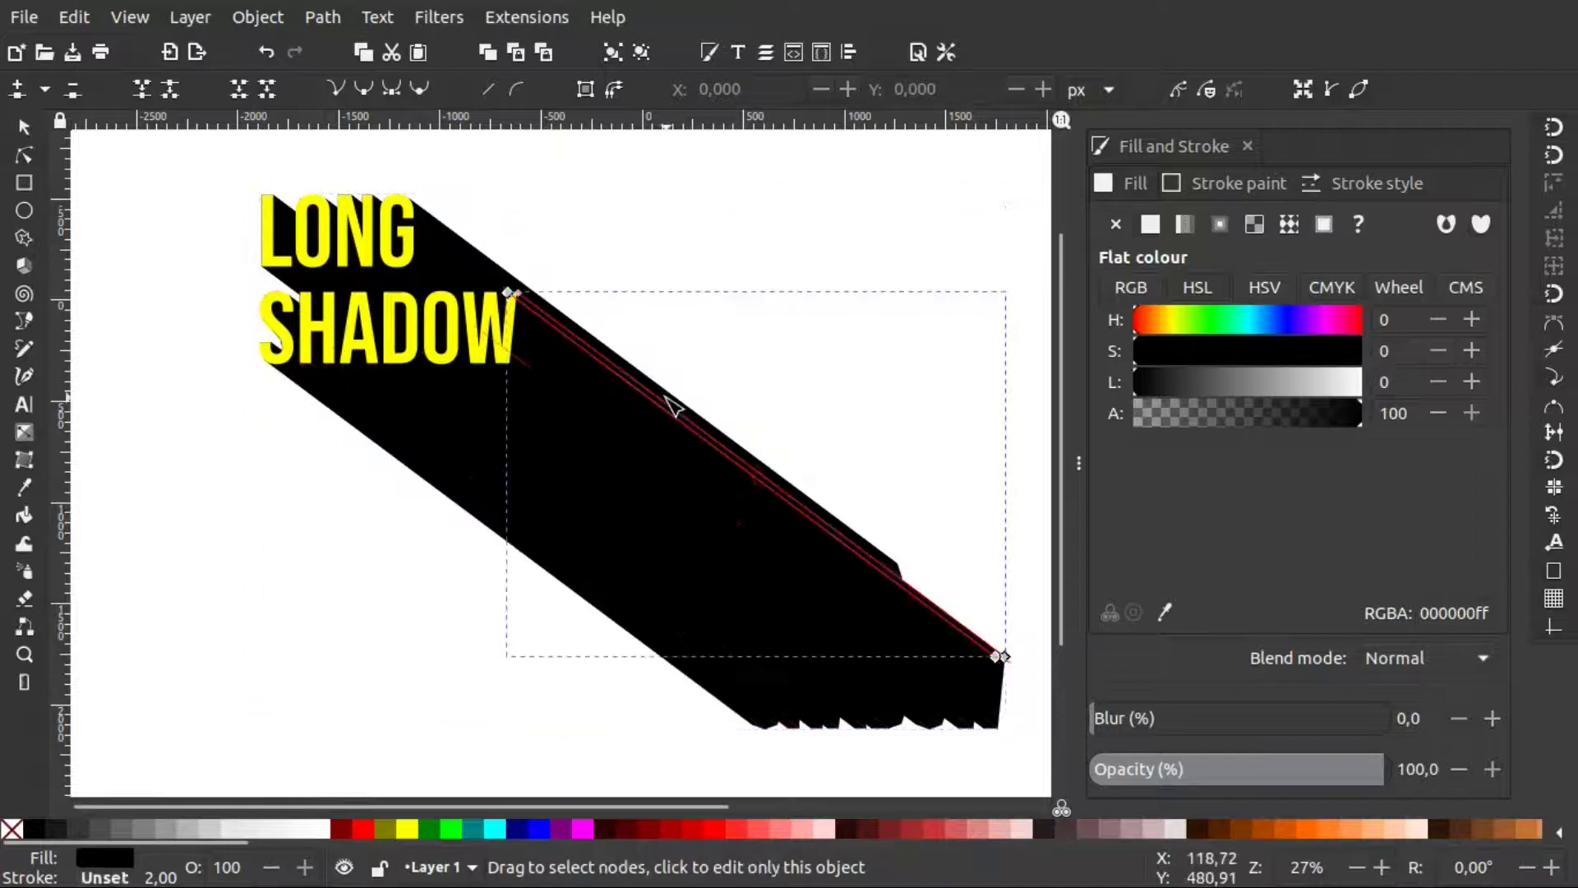
click(646, 463)
click(613, 521)
click(581, 544)
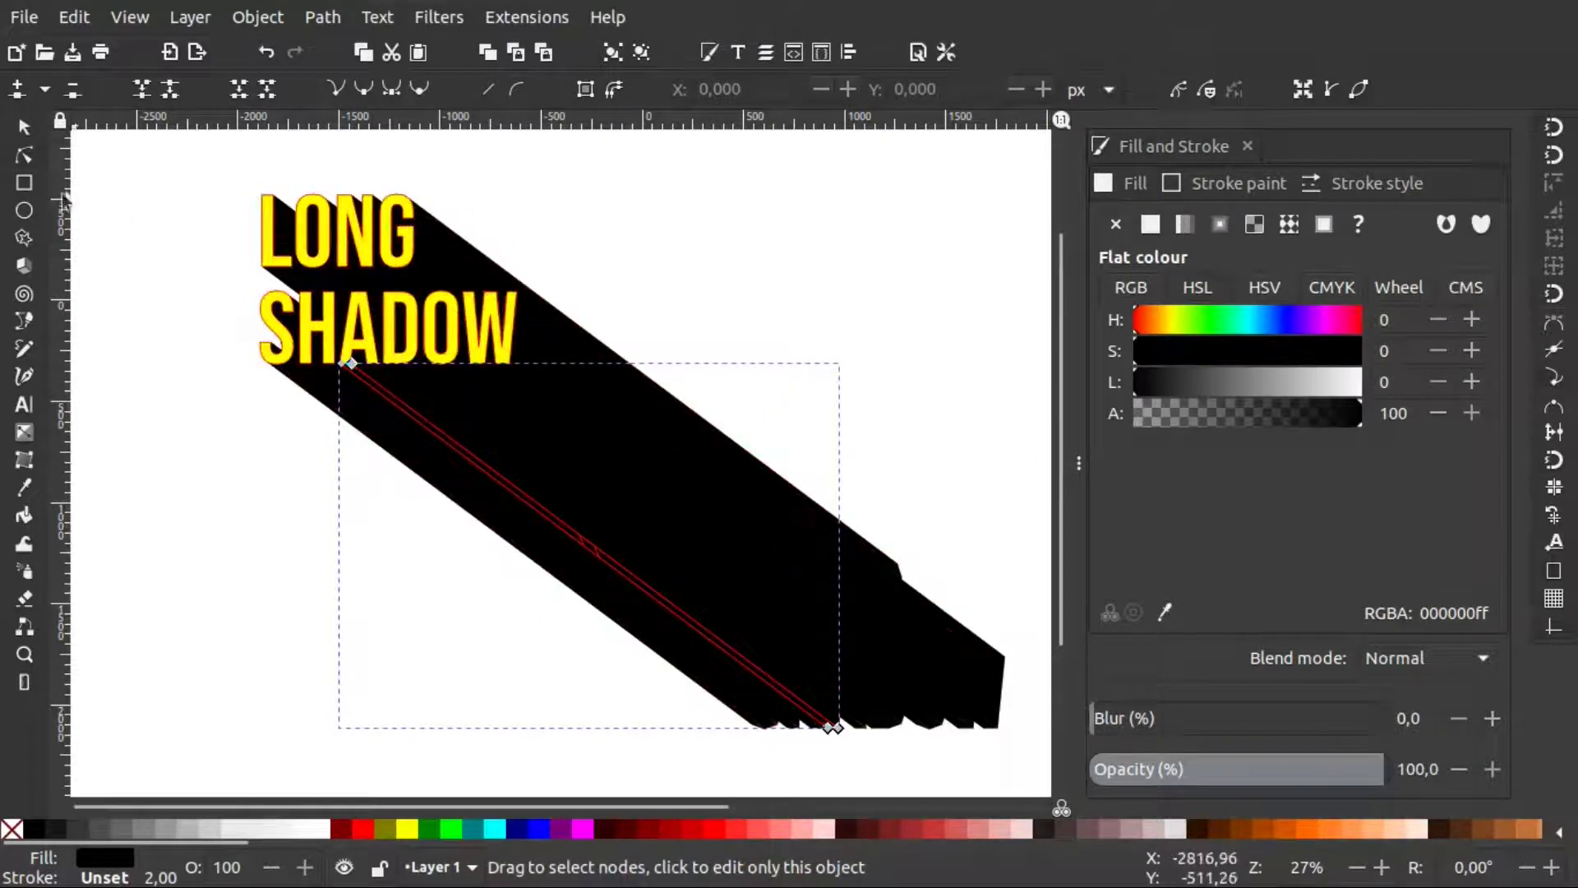
click(24, 127)
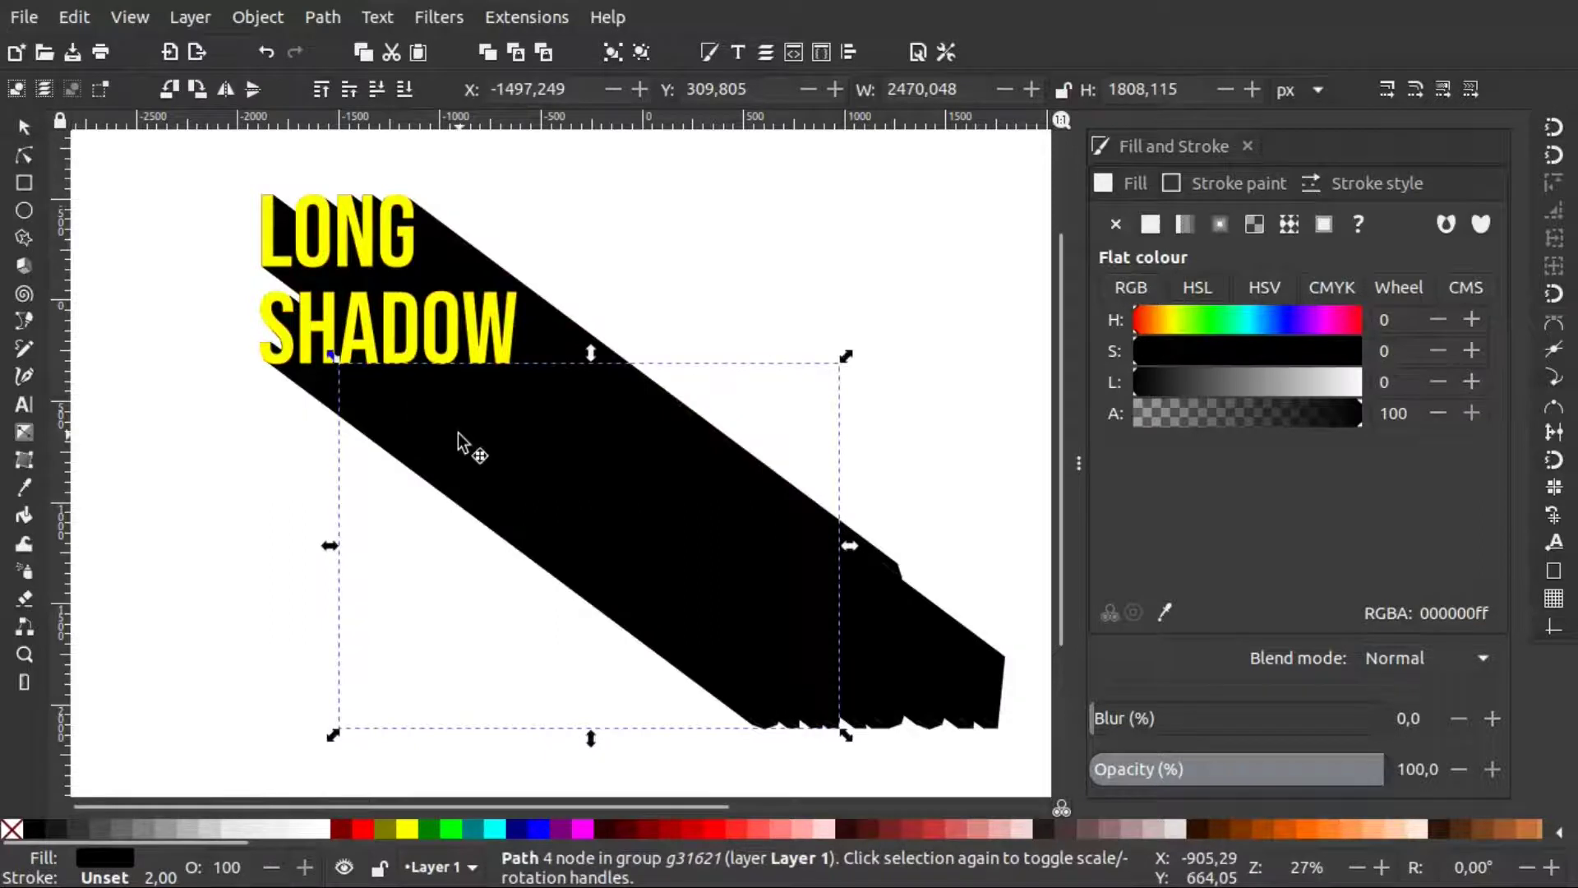
scroll(459, 448, left, 2)
scroll(459, 444, left, 1)
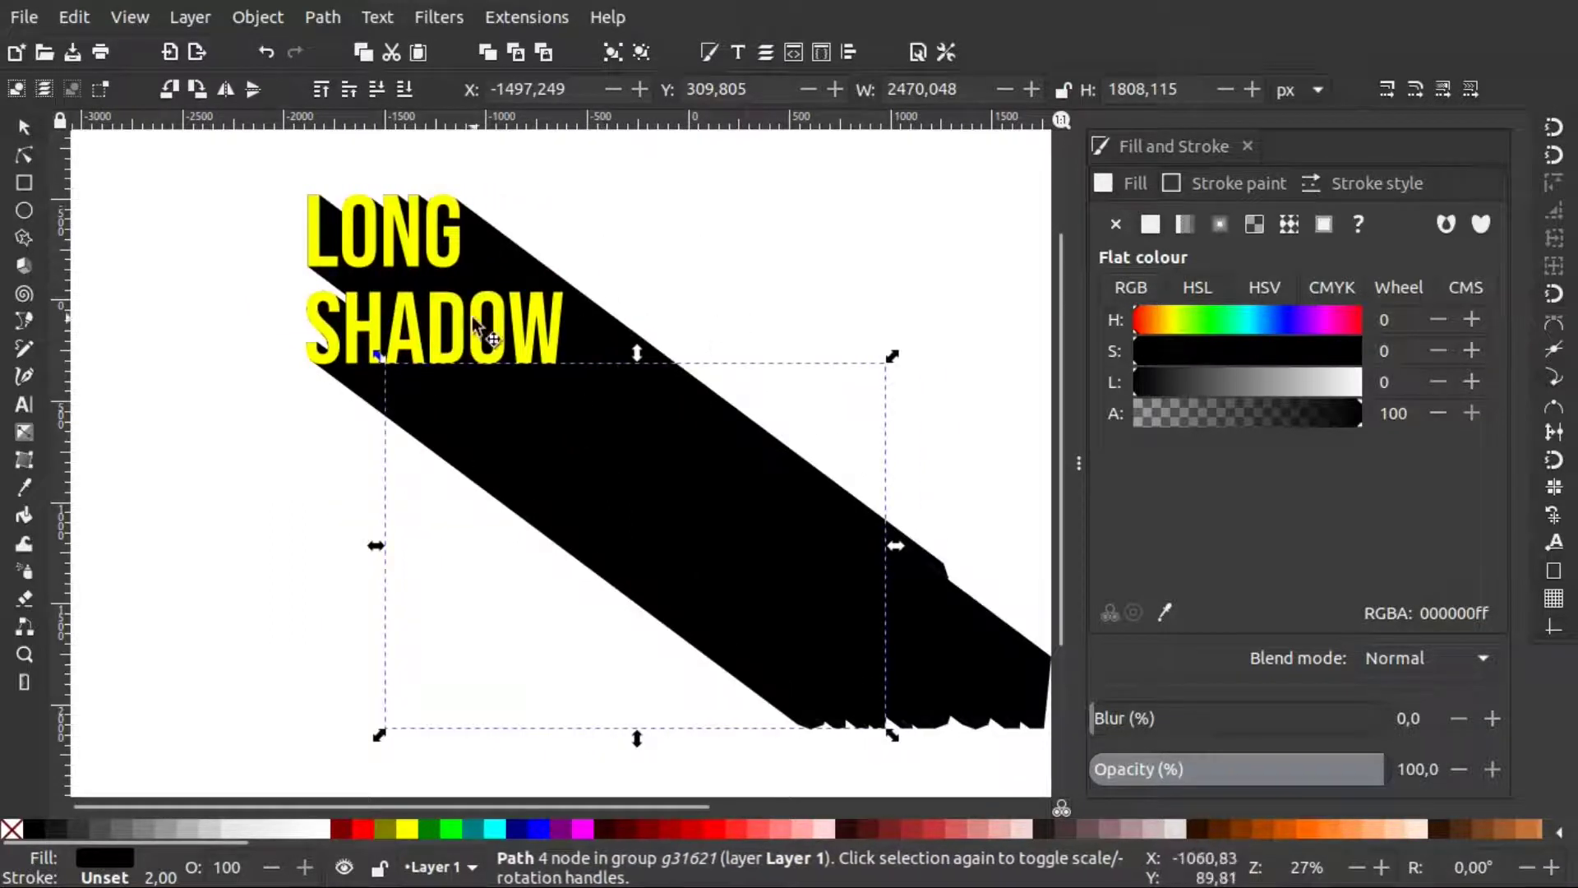
Slide the yellow LONG SHADOW text horizontally left clear of the shadow, then select the shadow group.
click(549, 316)
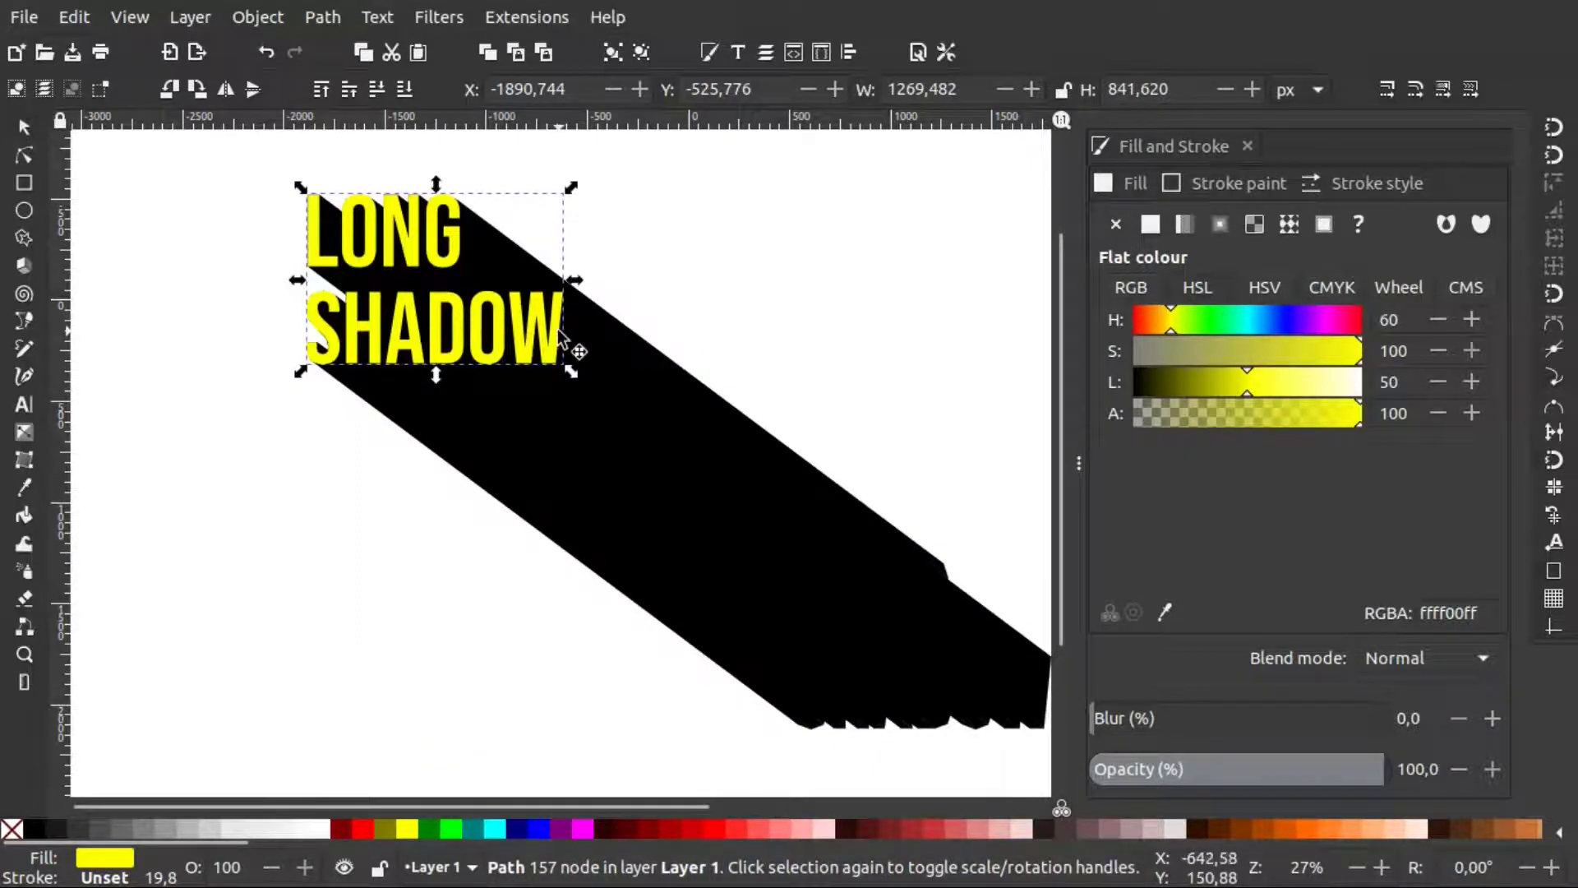
scroll(549, 329, left, 3)
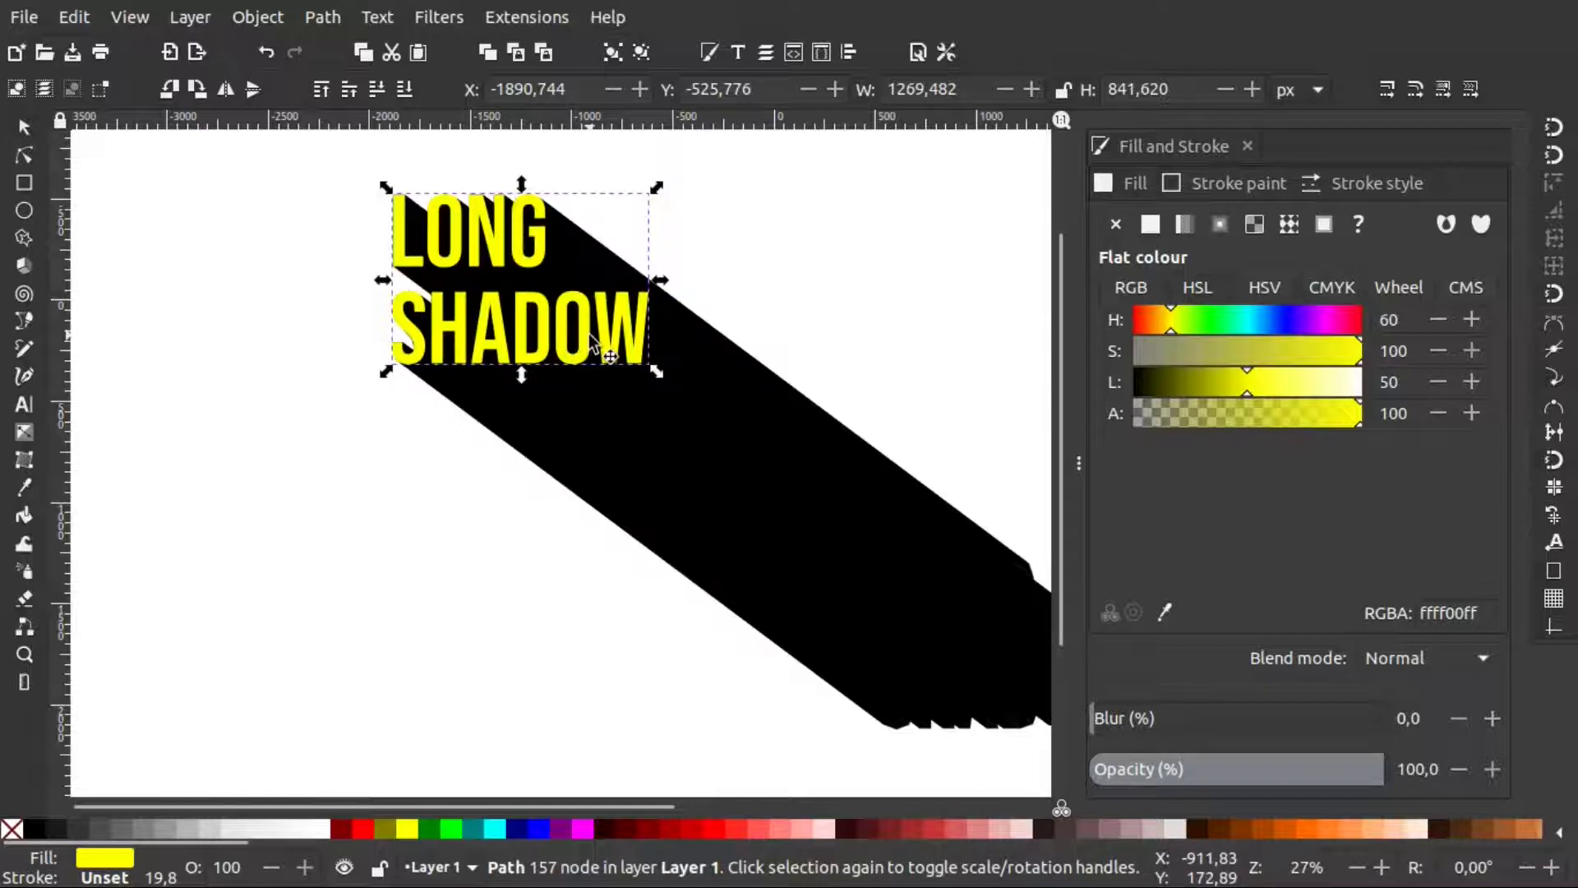
key(ctrl)
drag(591, 336, 270, 313)
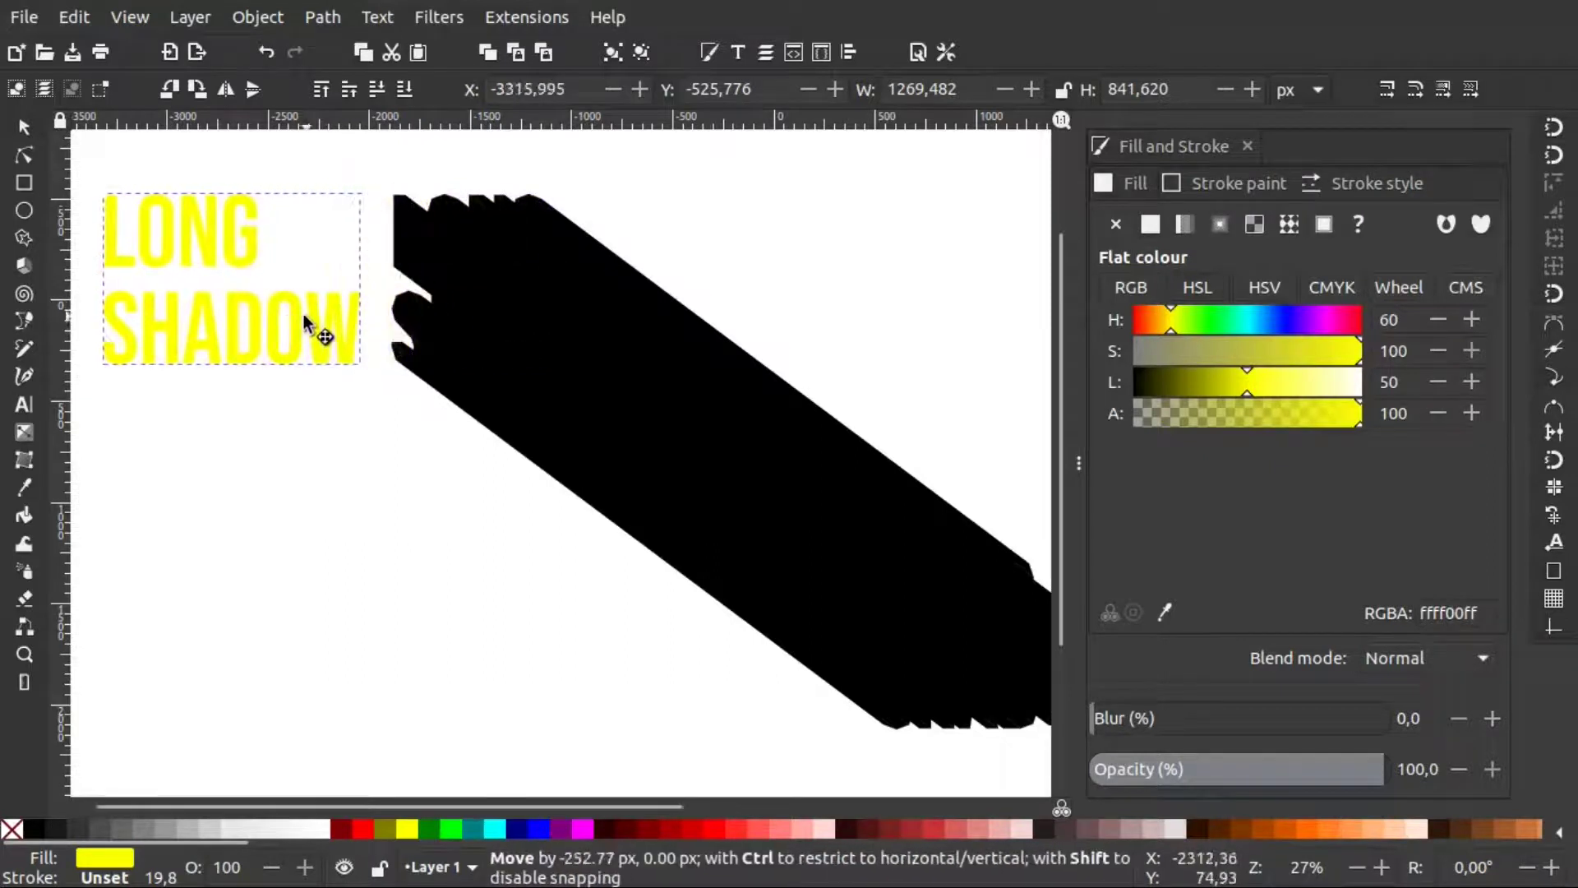
click(525, 366)
key(minus)
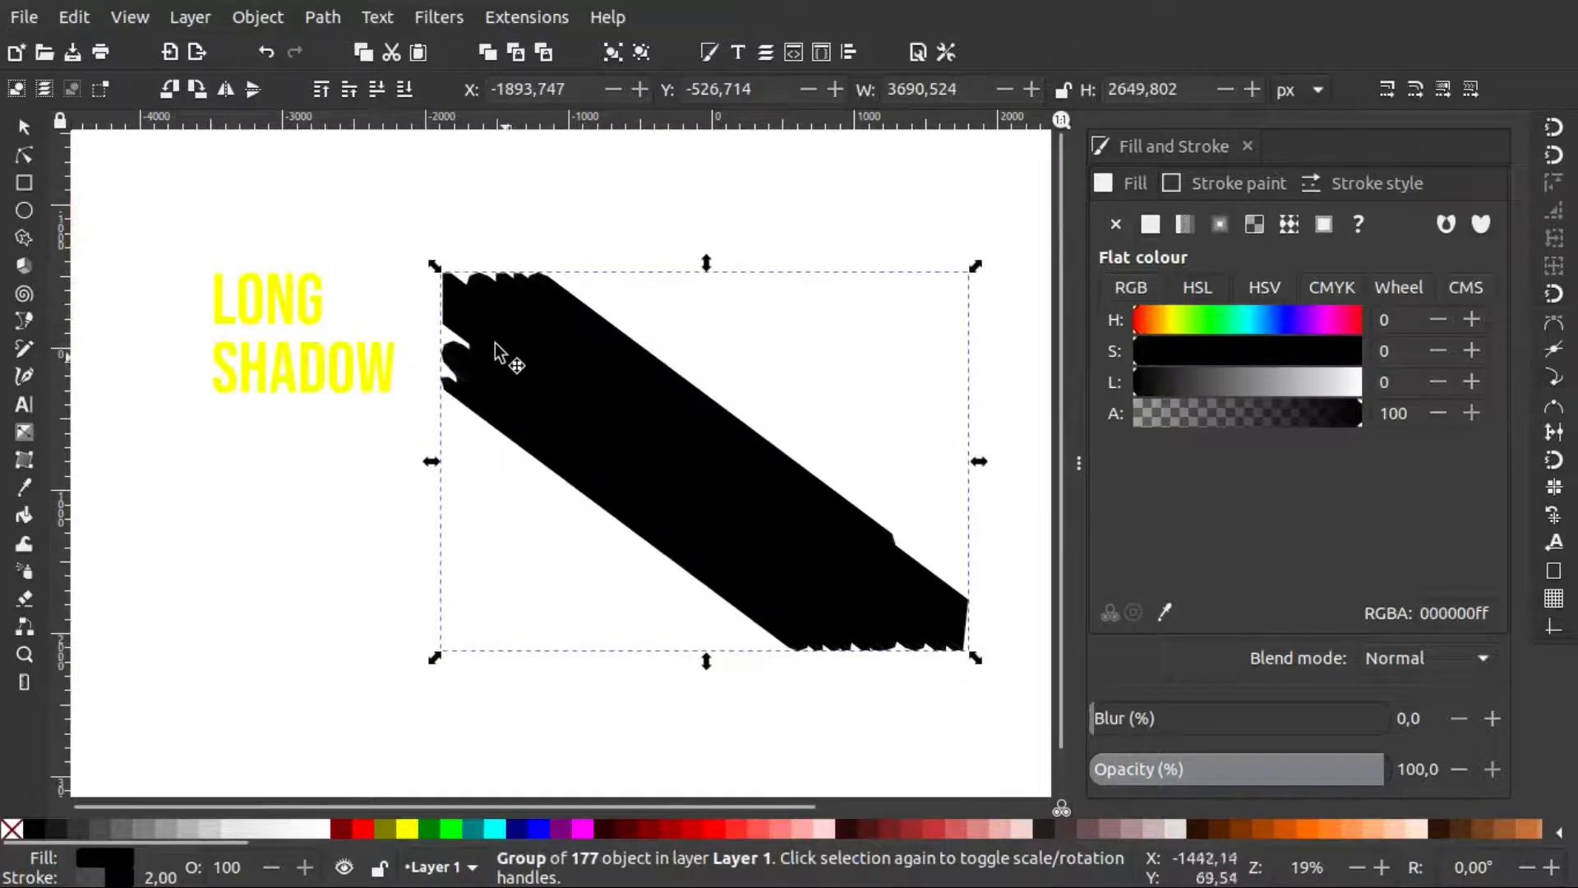
Ungroup the shadow's 177 pieces and union them into one 66-node path.
click(330, 16)
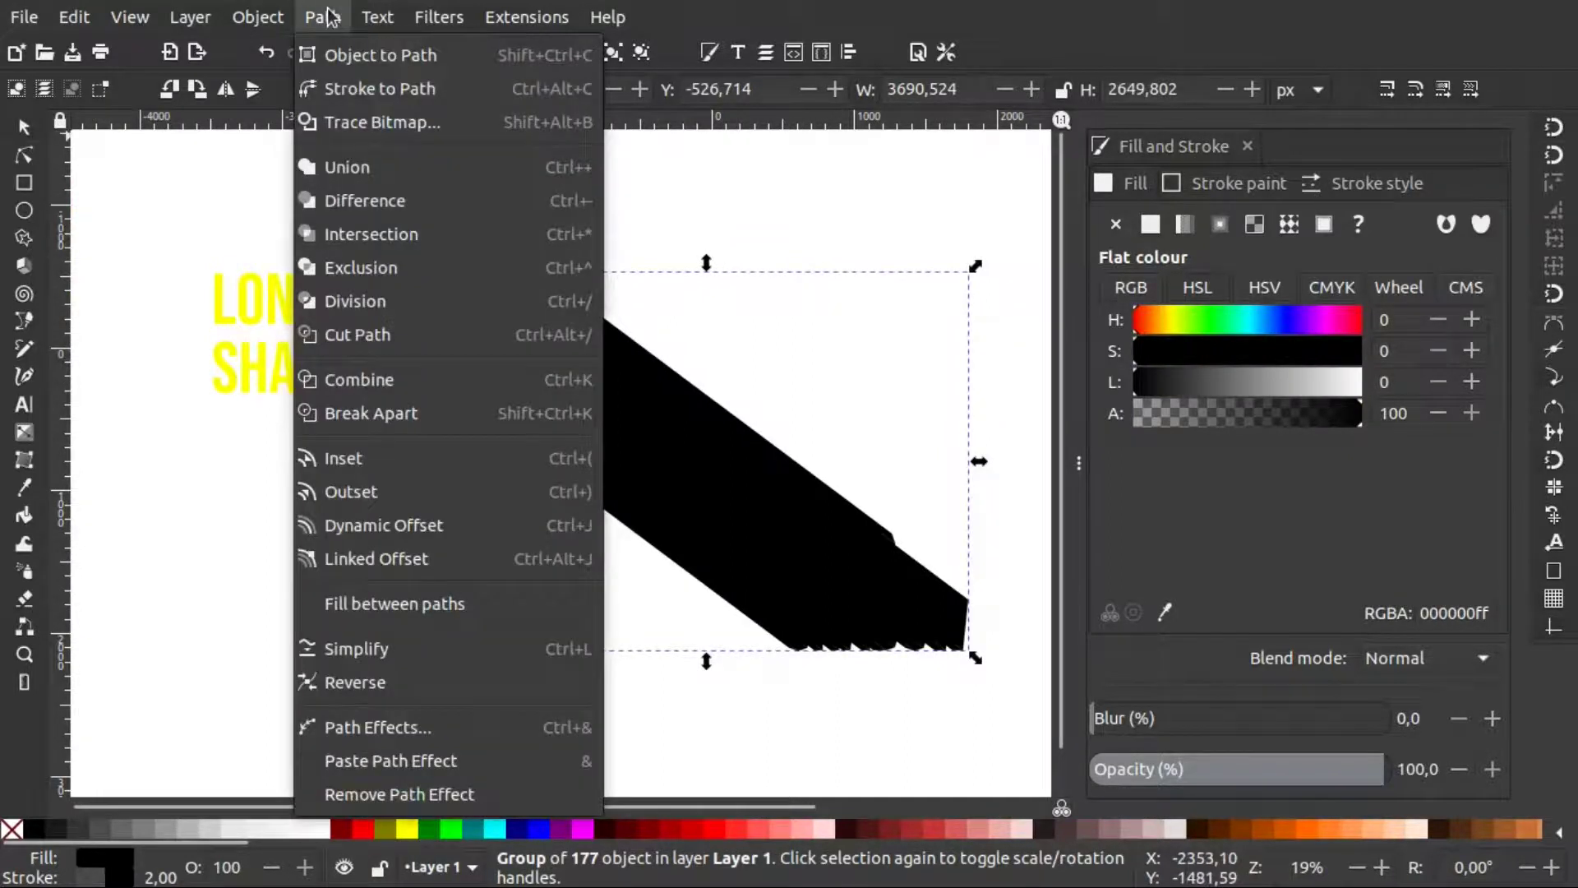
click(421, 422)
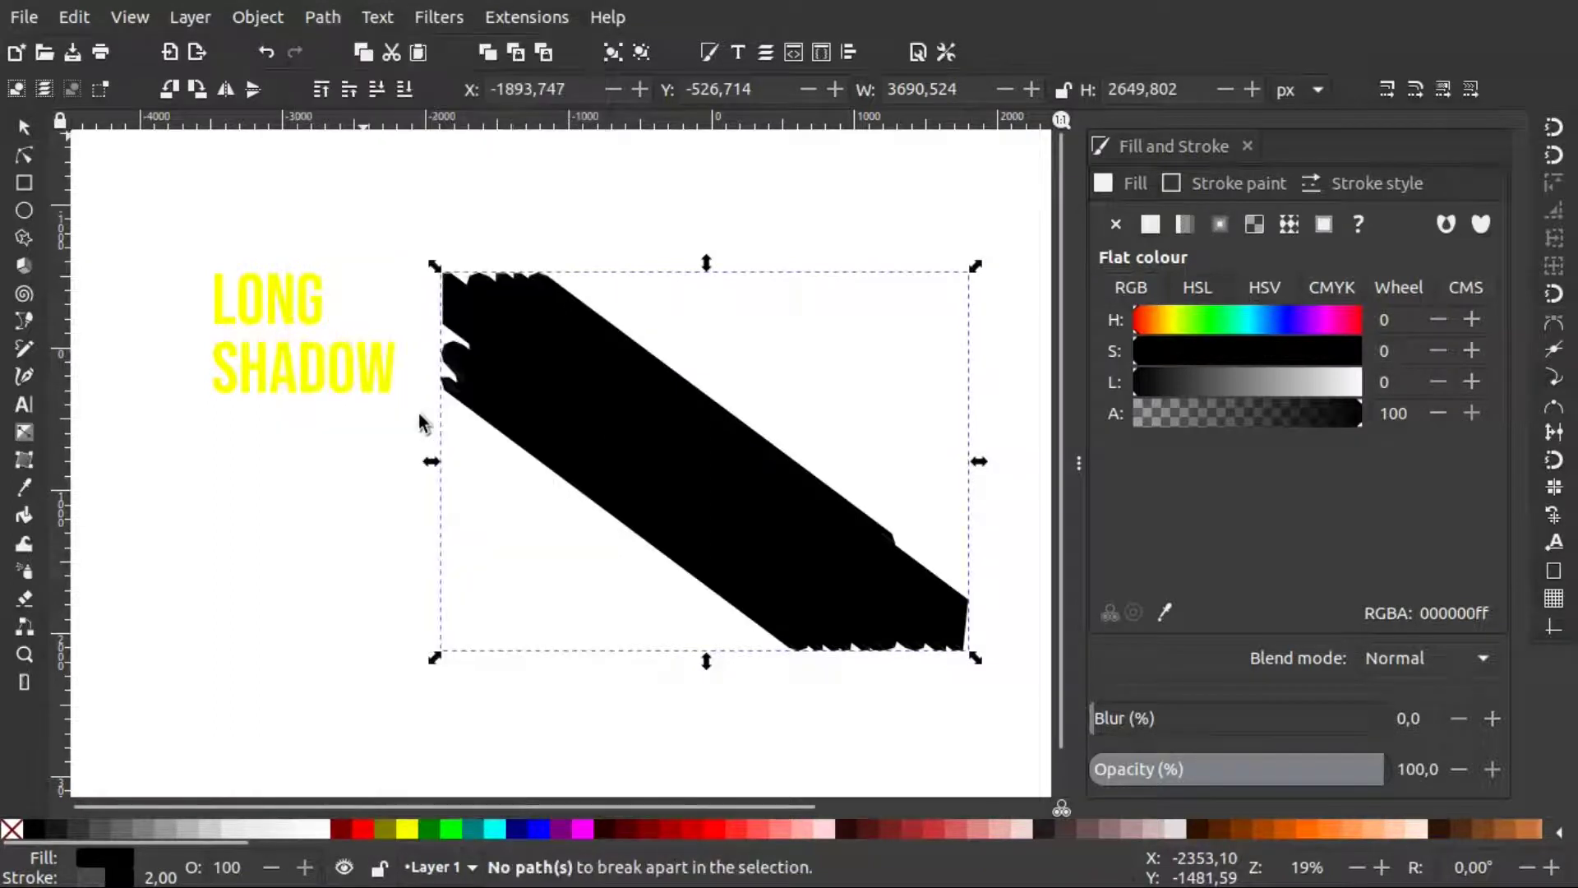
click(644, 54)
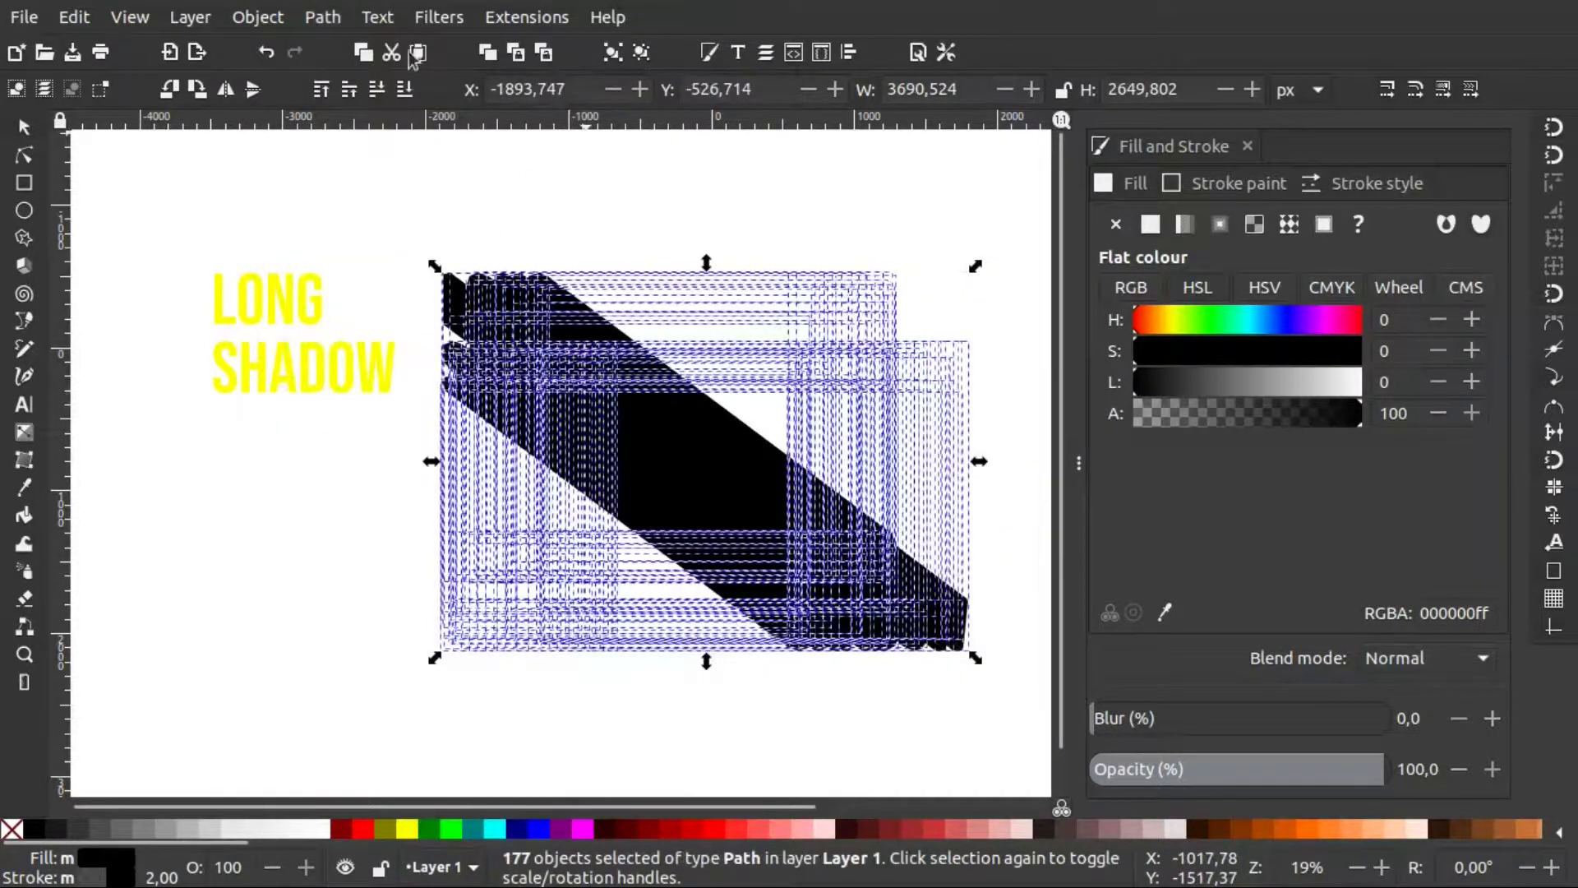
click(329, 27)
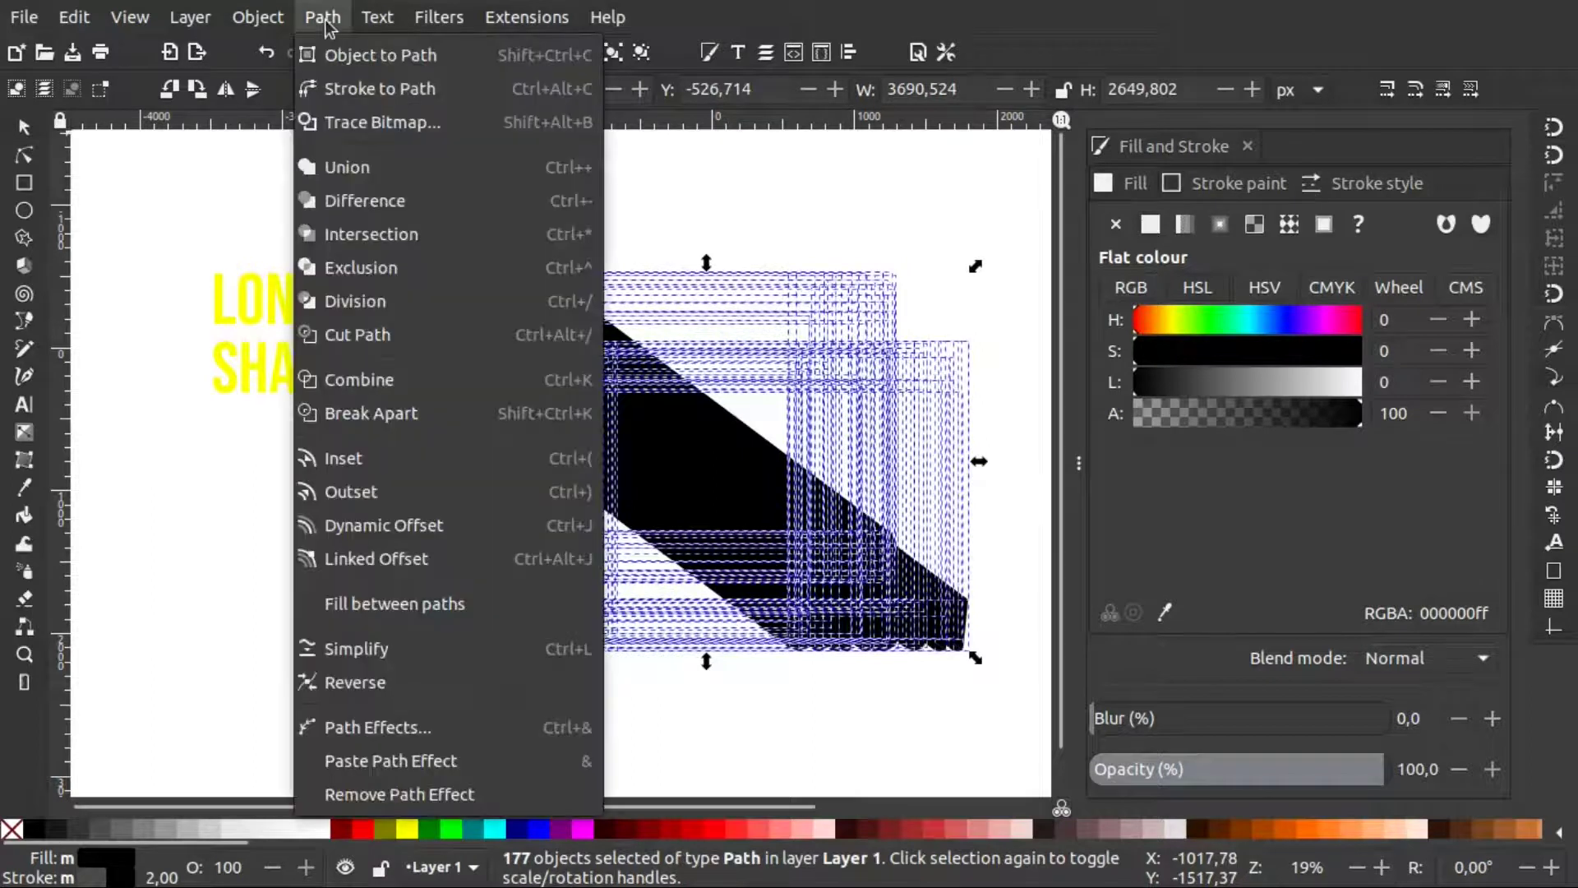
click(407, 183)
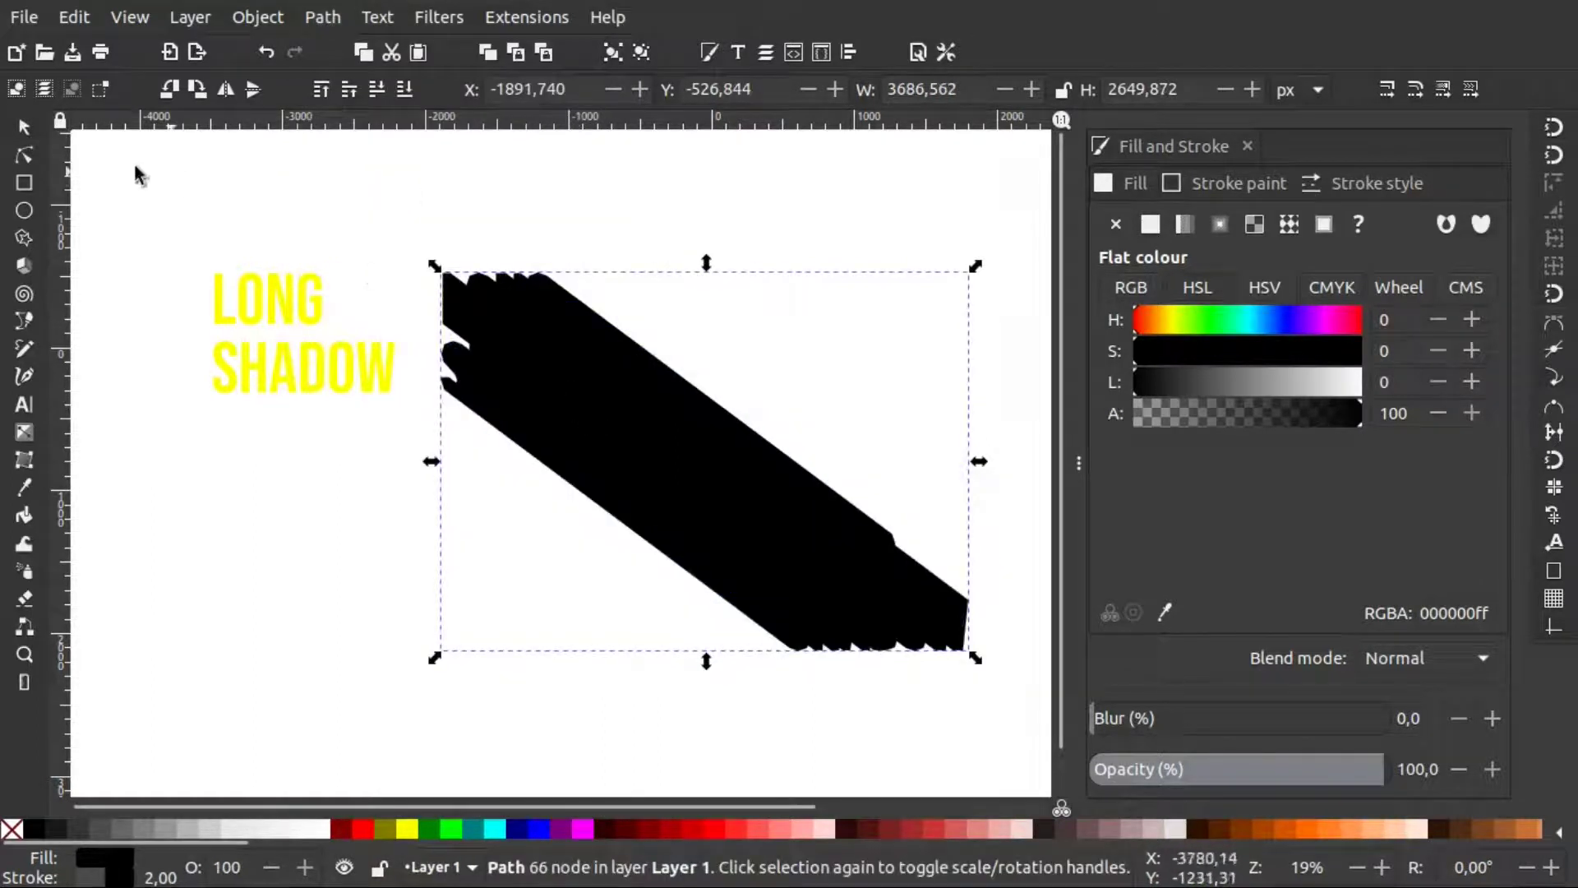
Check the merged shadow's nodes, then slide the yellow text right onto the shadow's upper end.
click(23, 157)
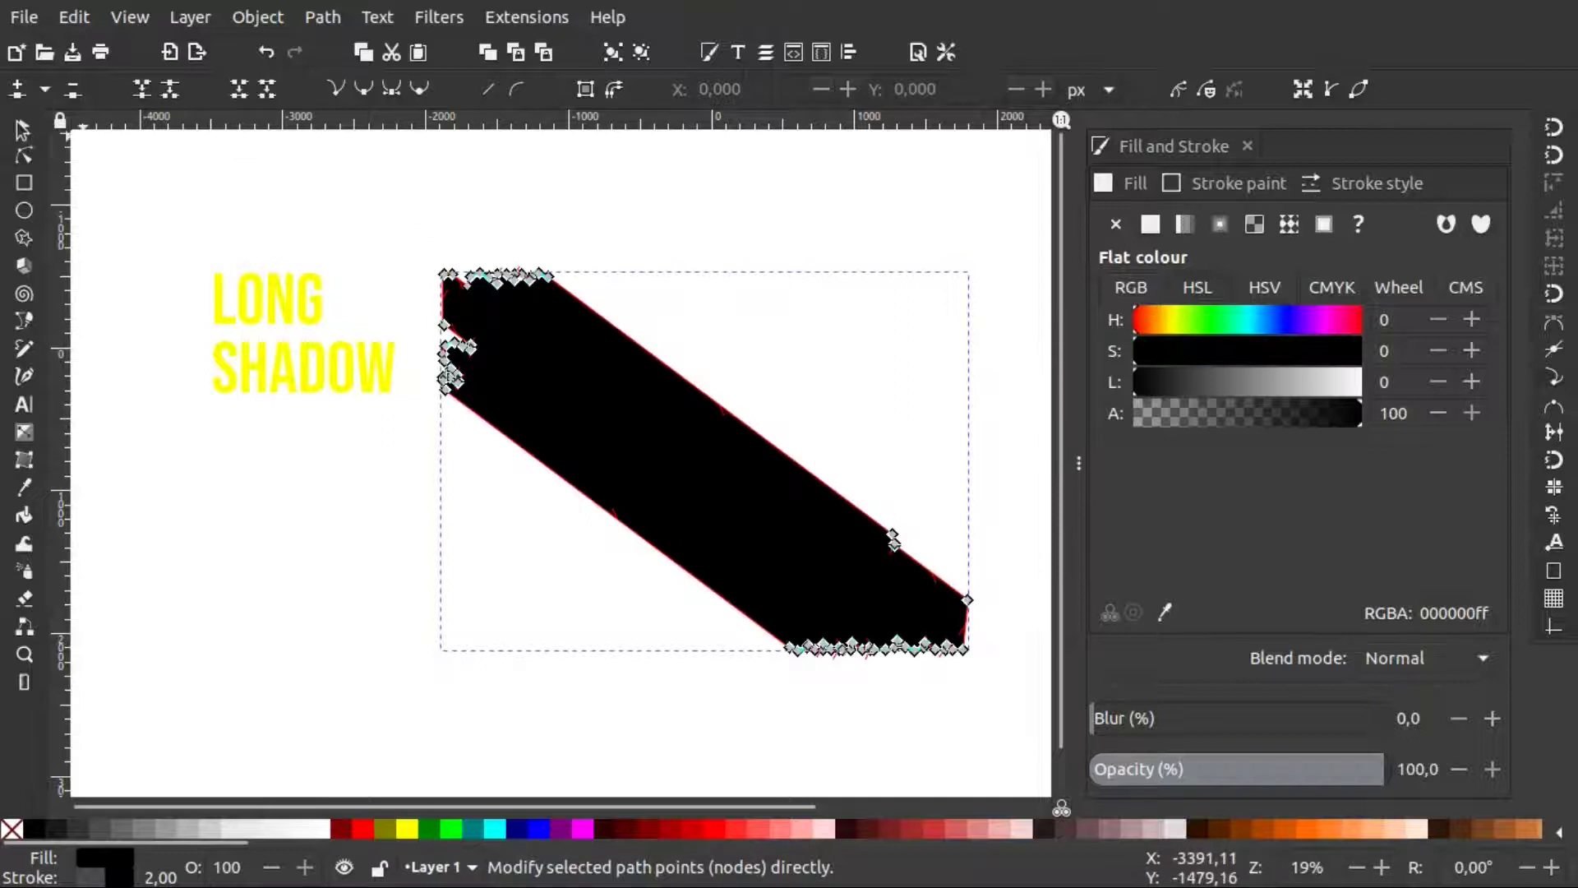
key(s)
click(258, 333)
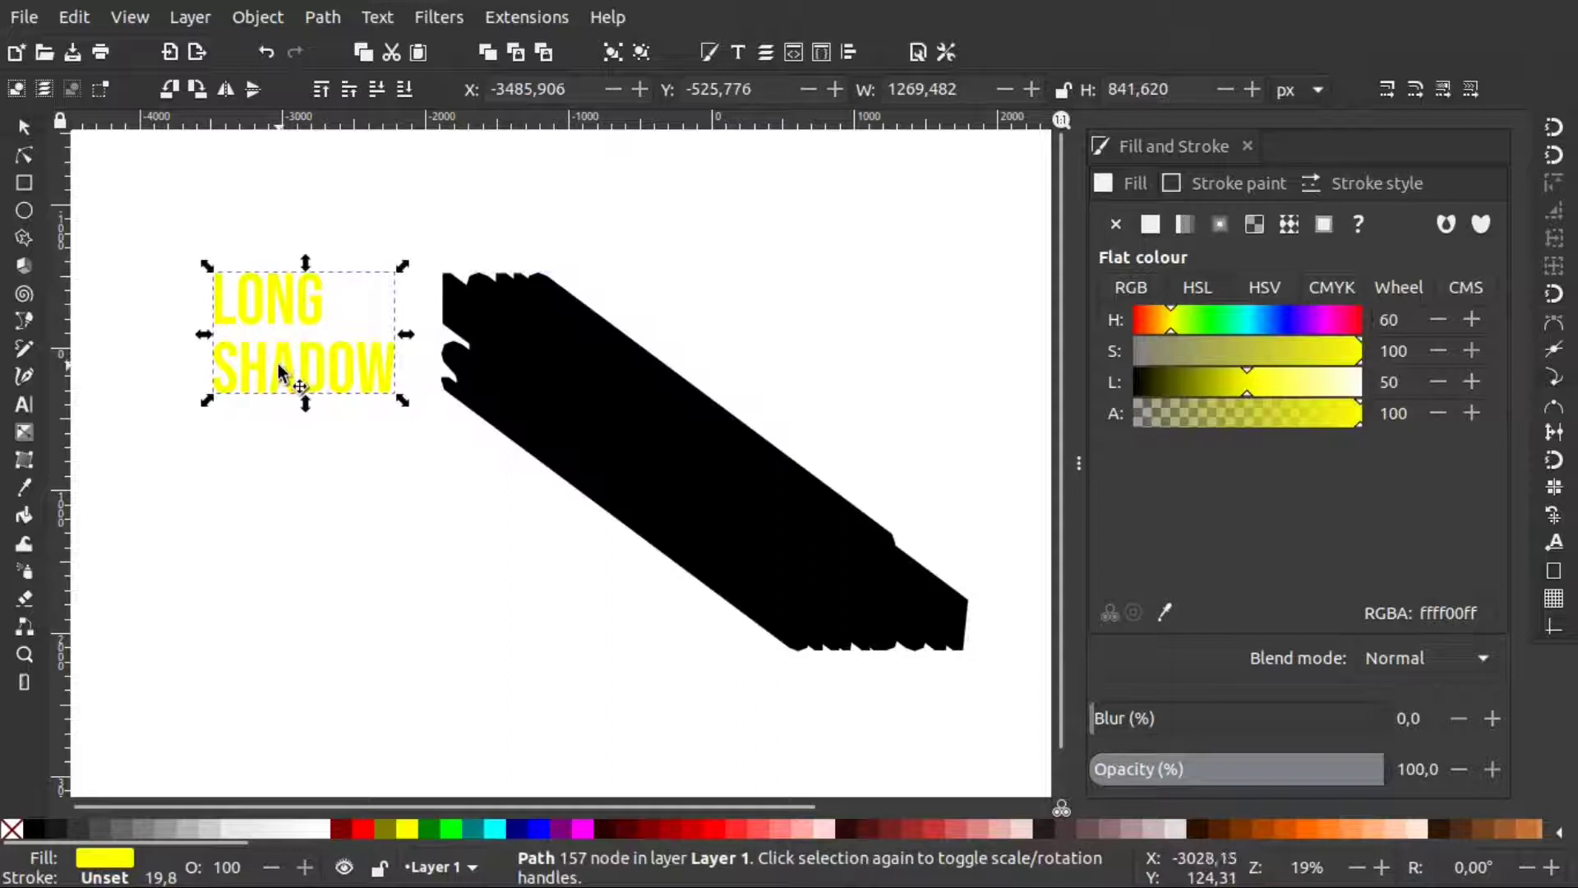
key(ctrl)
mouse_move(275, 369)
mouse_down()
mouse_move(443, 407)
mouse_move(386, 399)
mouse_move(309, 423)
mouse_move(304, 379)
mouse_move(434, 353)
mouse_move(281, 345)
mouse_move(470, 350)
mouse_up()
Draw a 2765,781 px square over the text, snapped to the page border, filled f9f9f9.
click(380, 364)
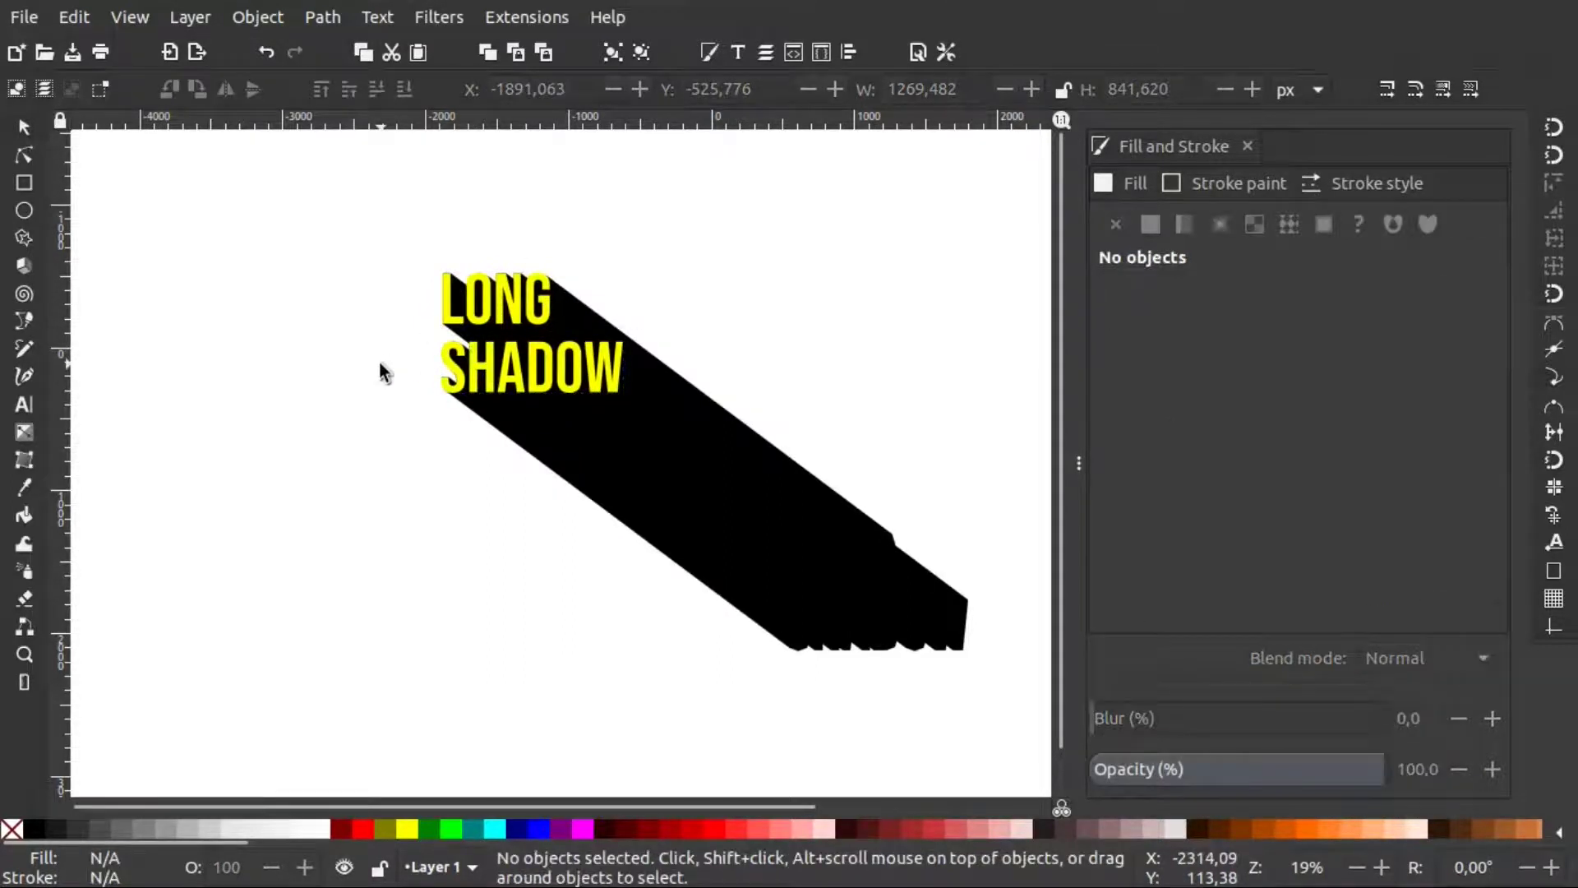
scroll(380, 364, right, 2)
click(442, 376)
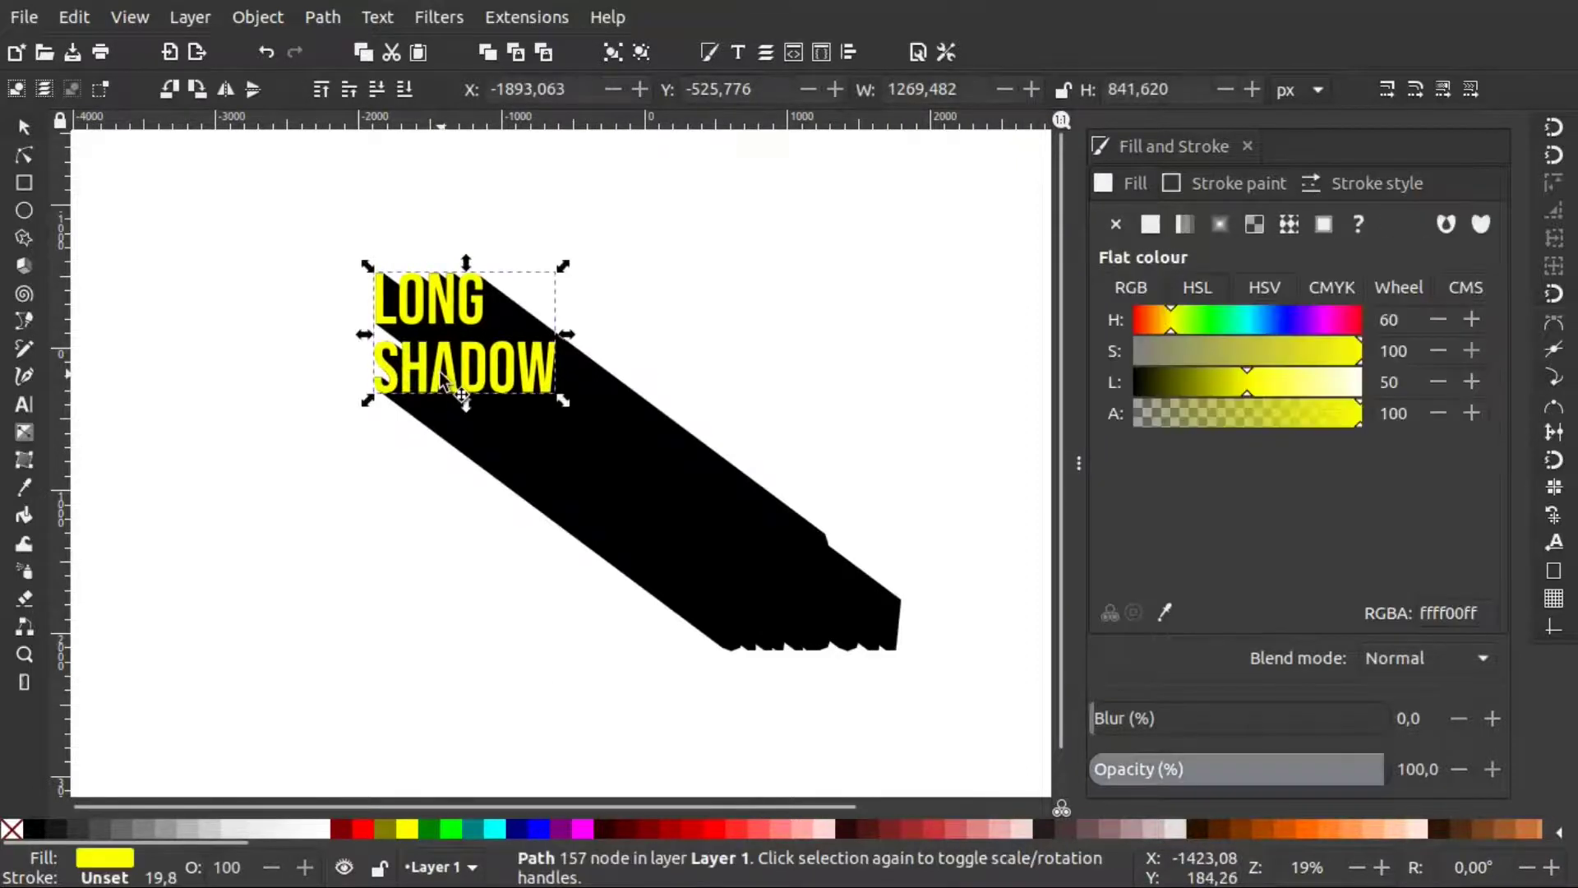
click(25, 184)
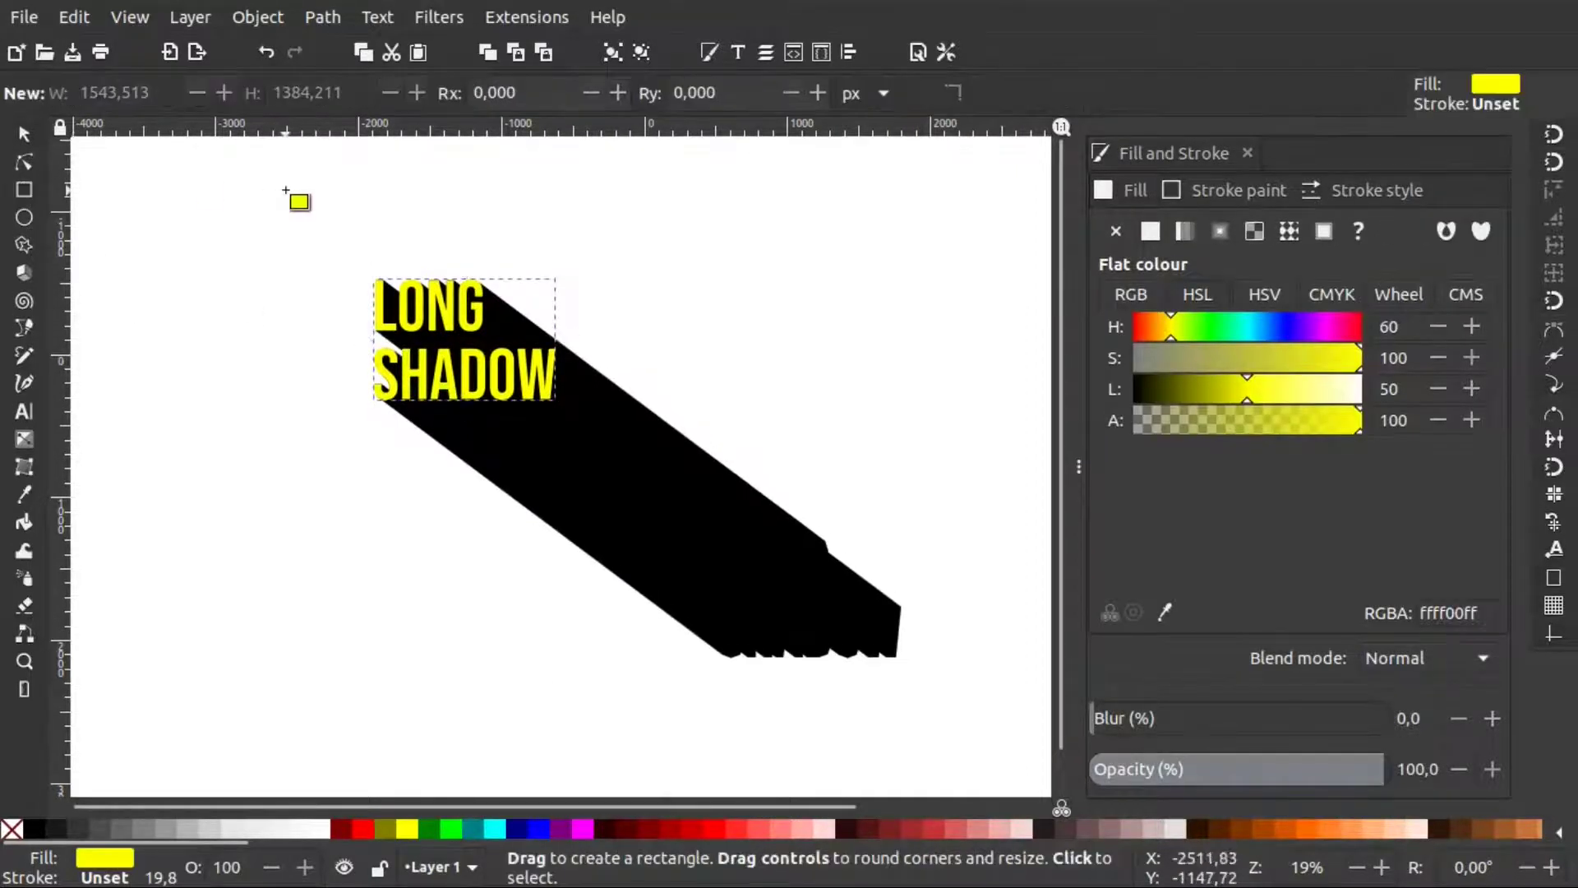
mouse_move(231, 182)
mouse_down()
mouse_move(599, 444)
mouse_move(668, 556)
mouse_up()
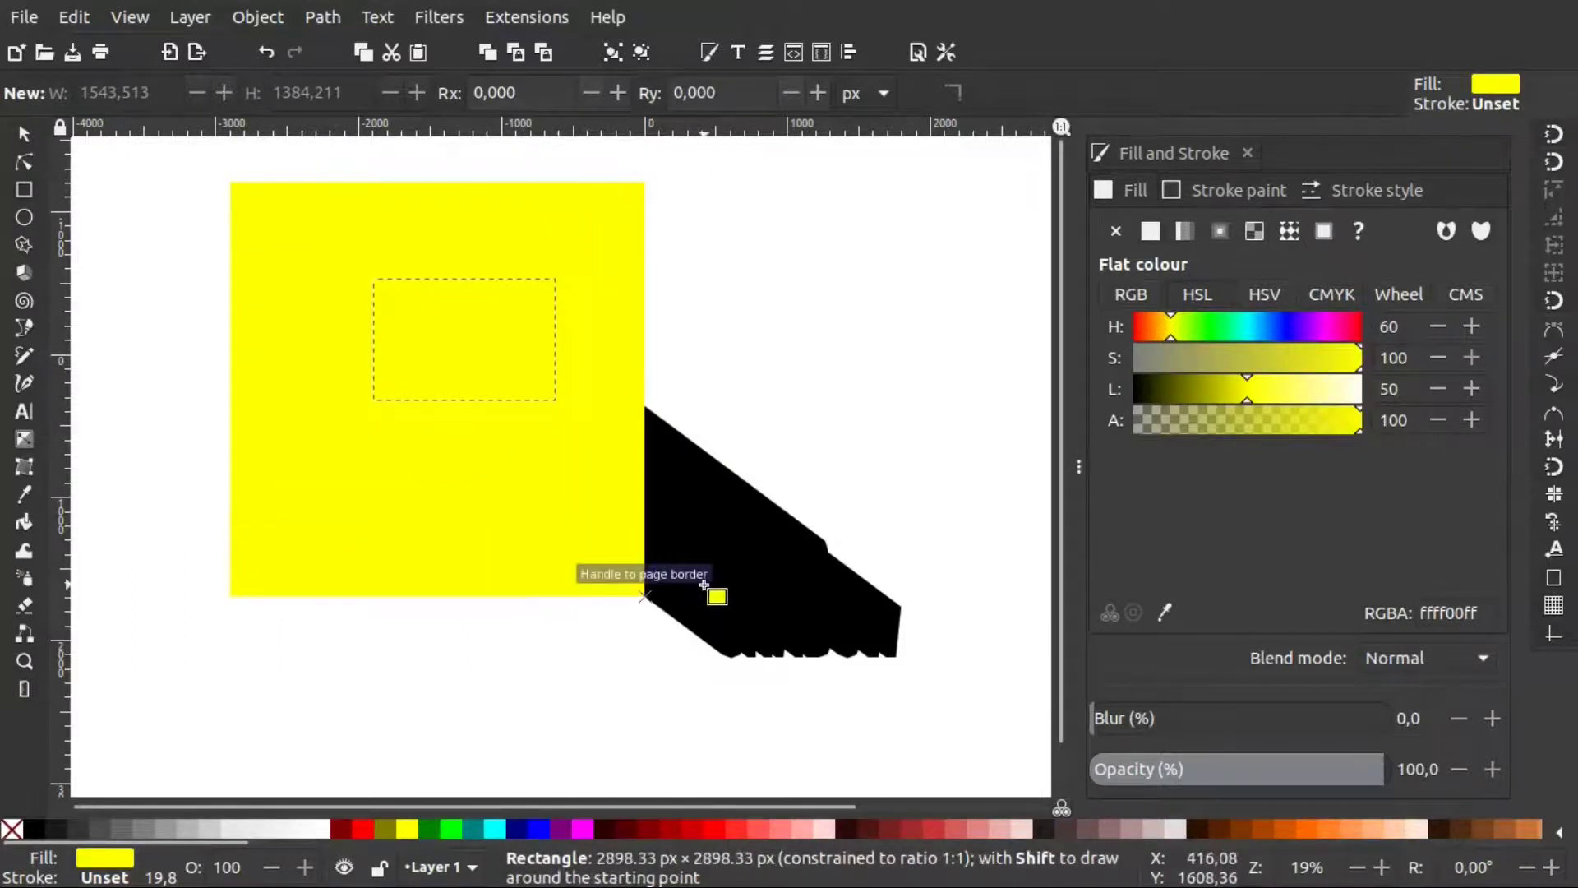
drag(668, 556, 695, 578)
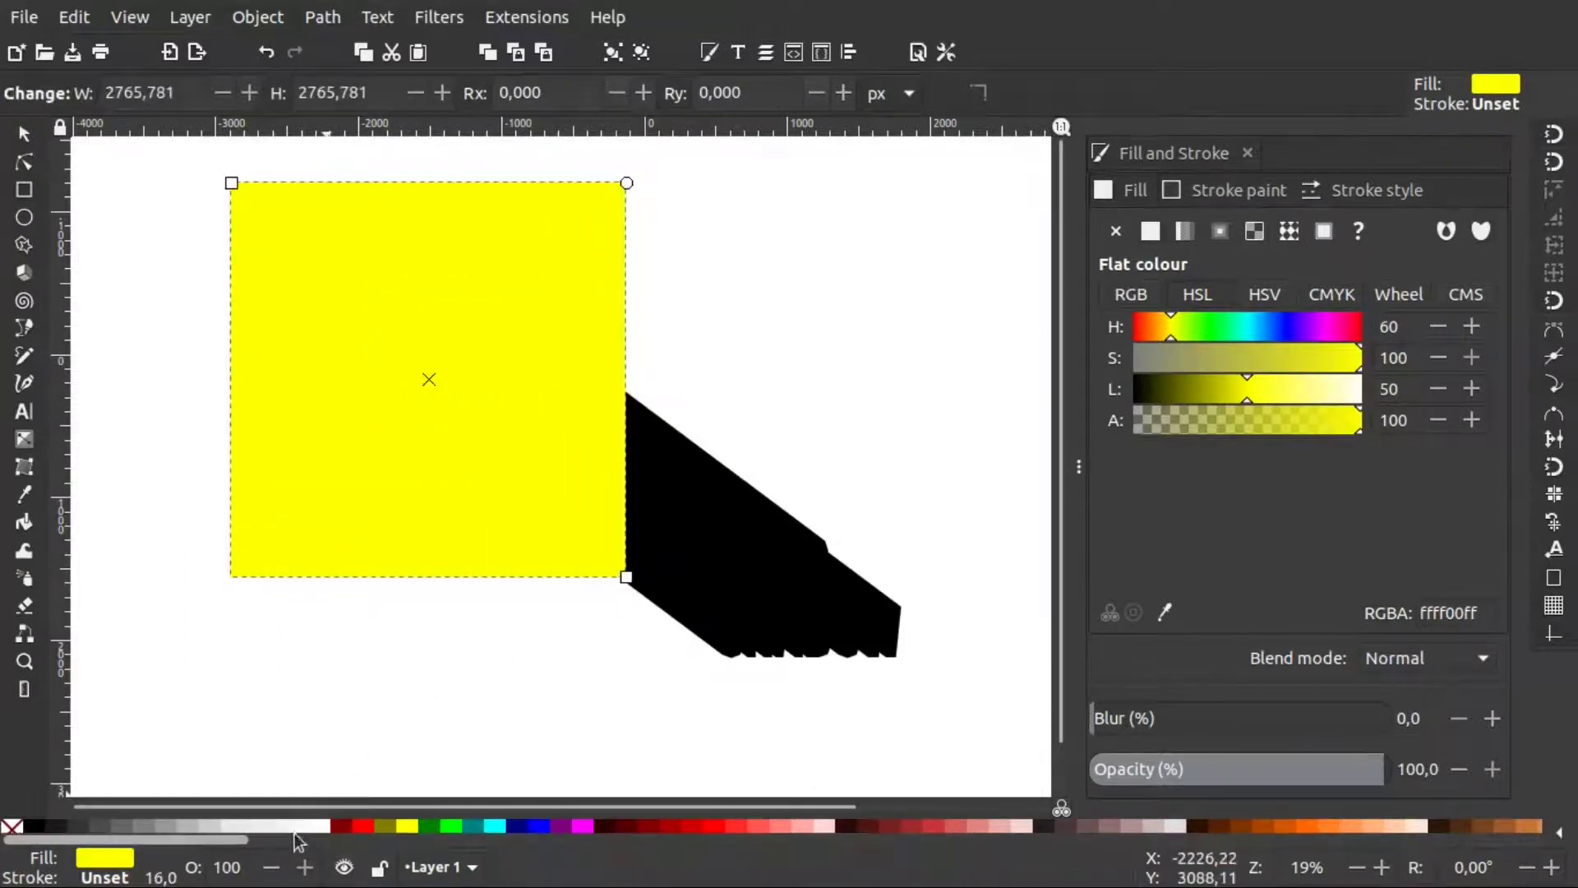
click(312, 830)
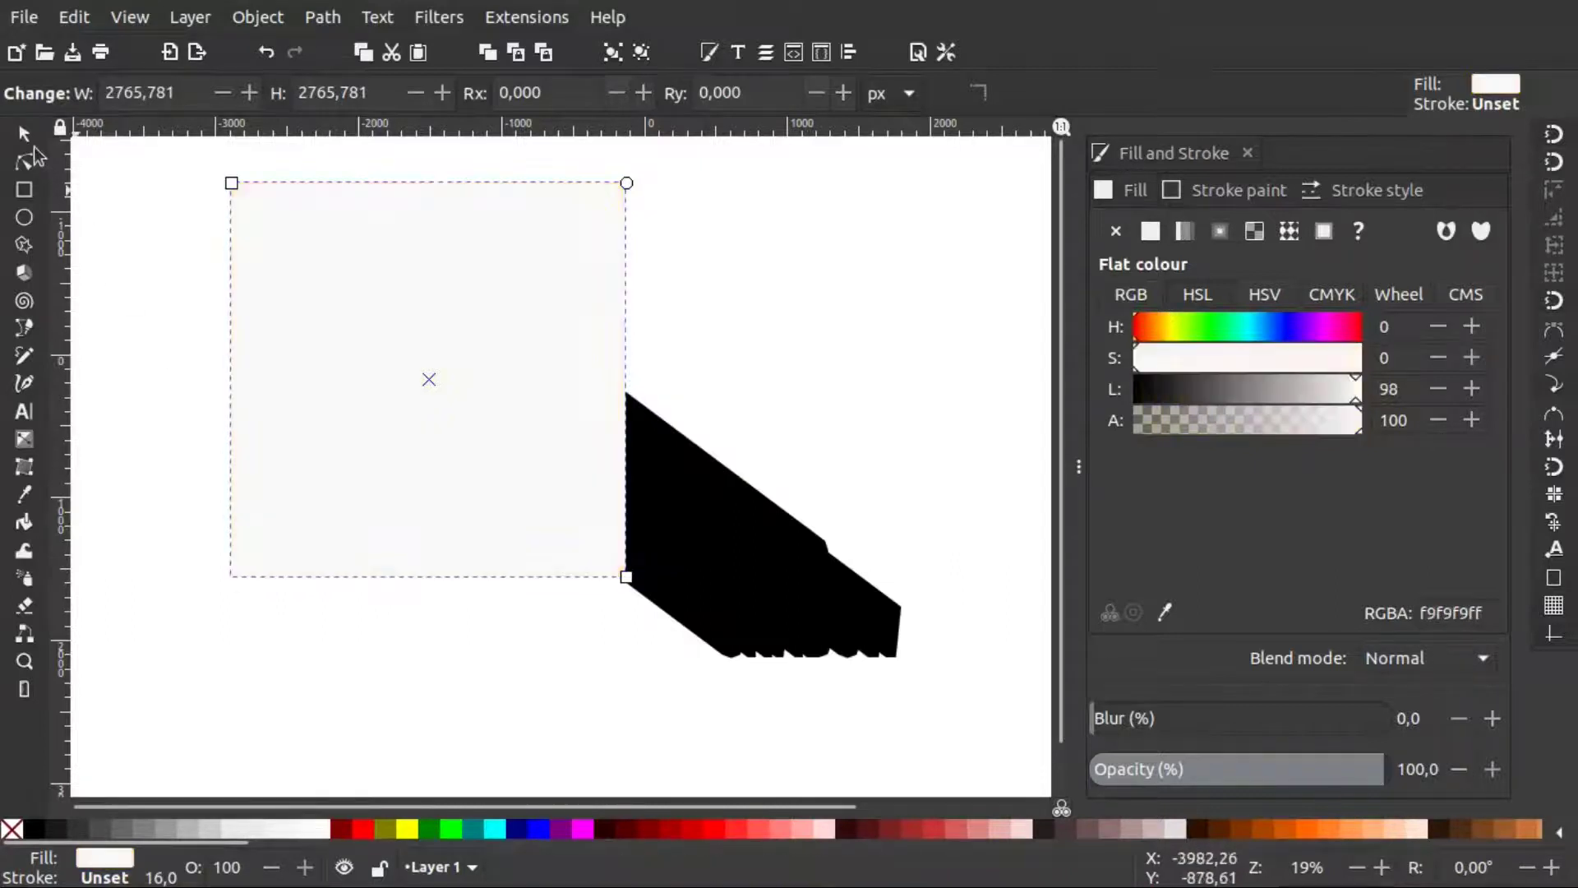
Lower the off-white square to the bottom and nudge it slightly right and down.
click(24, 132)
drag(405, 299, 403, 271)
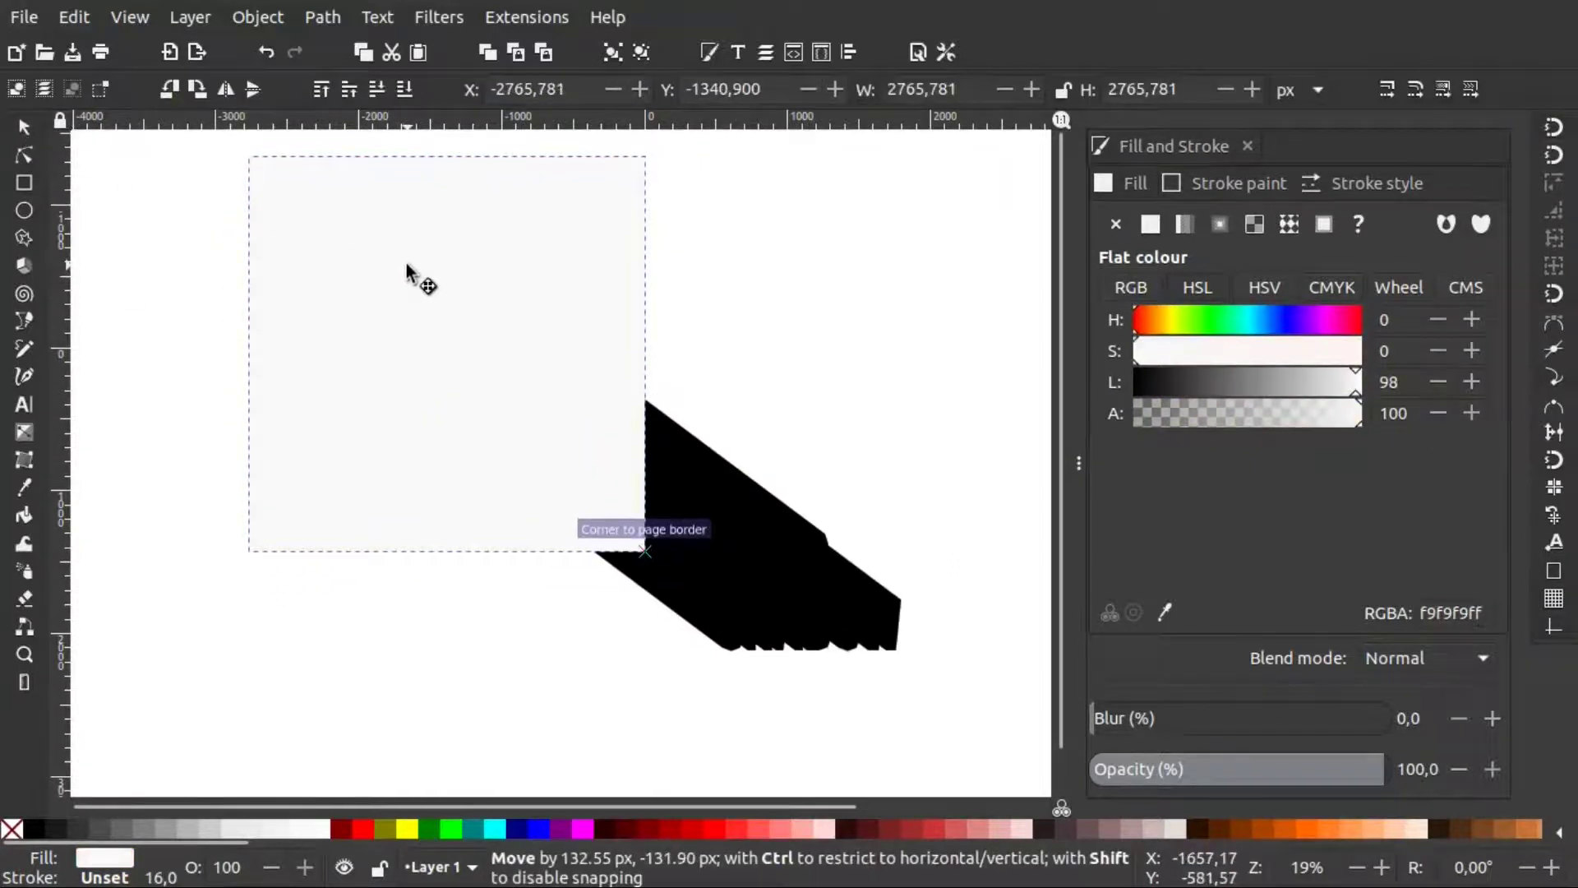
click(405, 92)
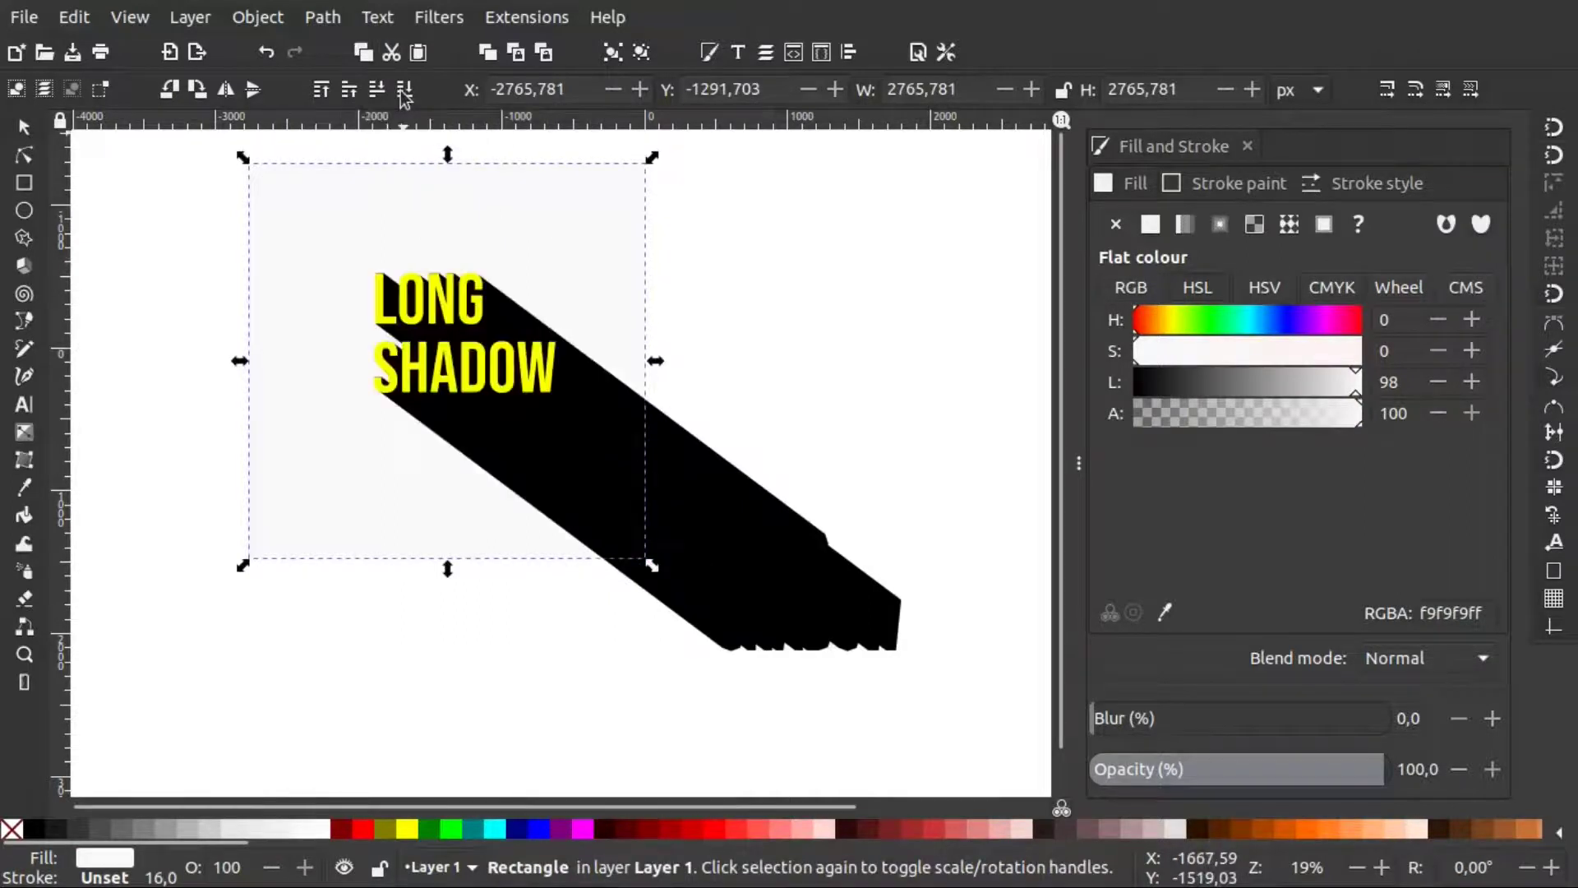
drag(494, 214, 540, 223)
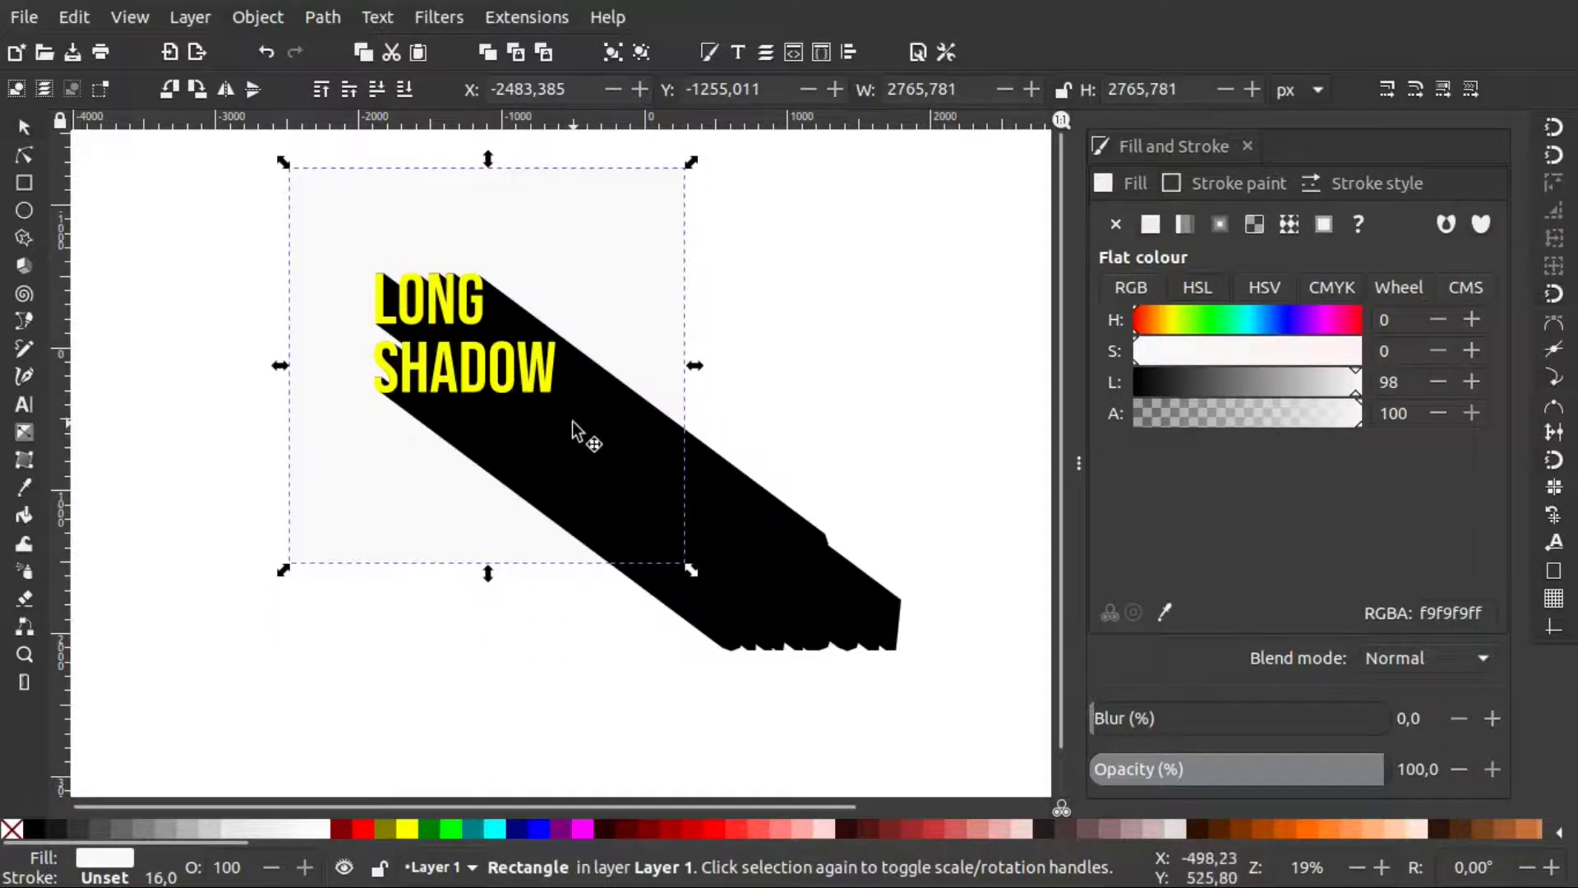
click(320, 17)
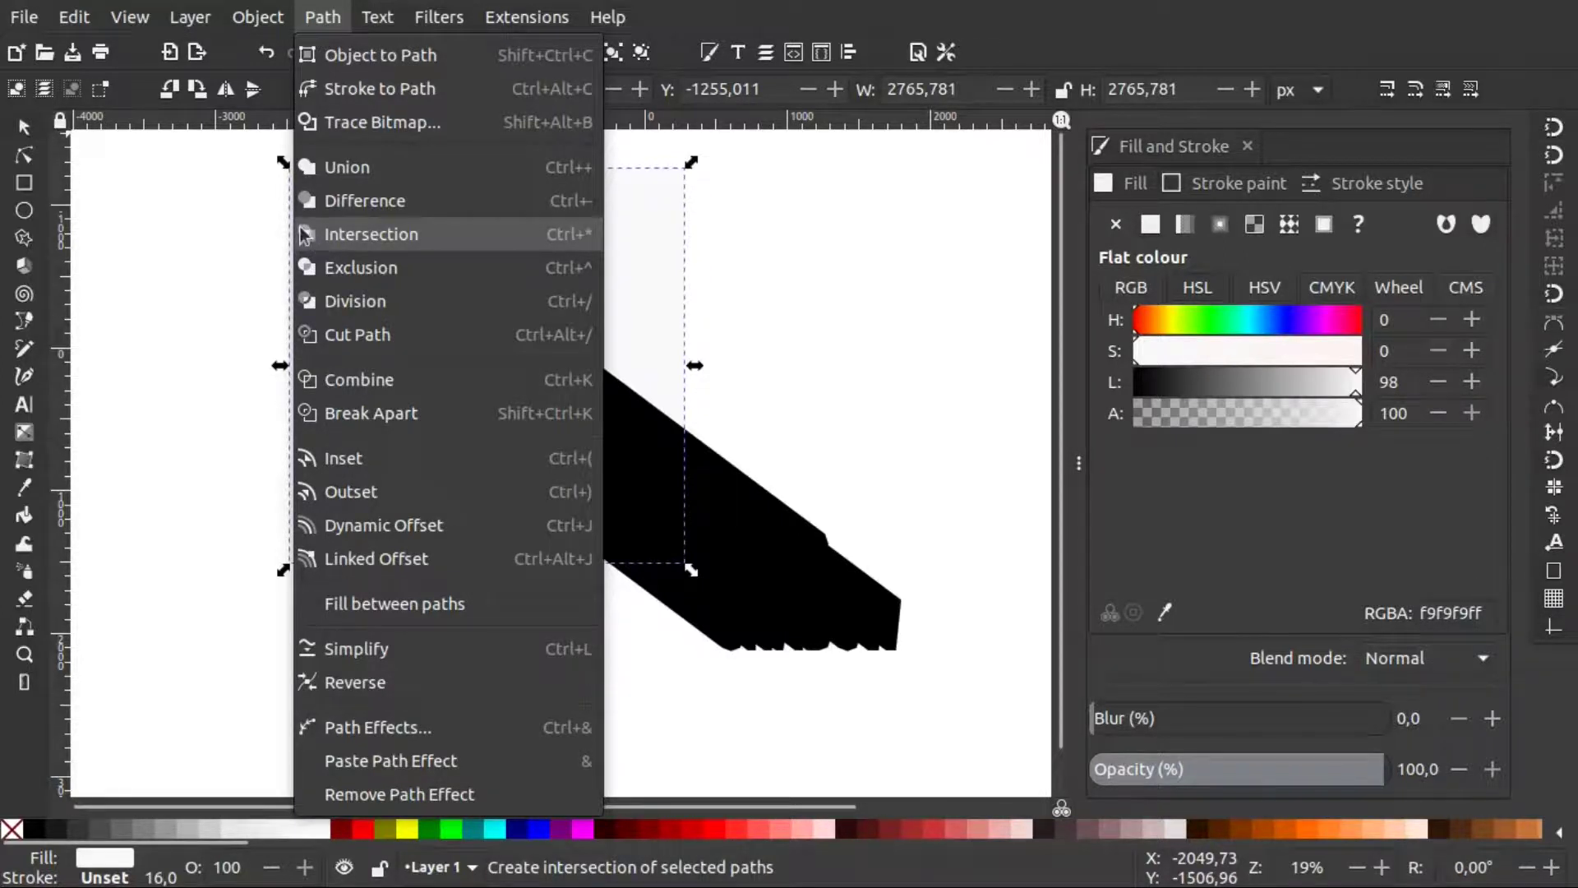
click(704, 280)
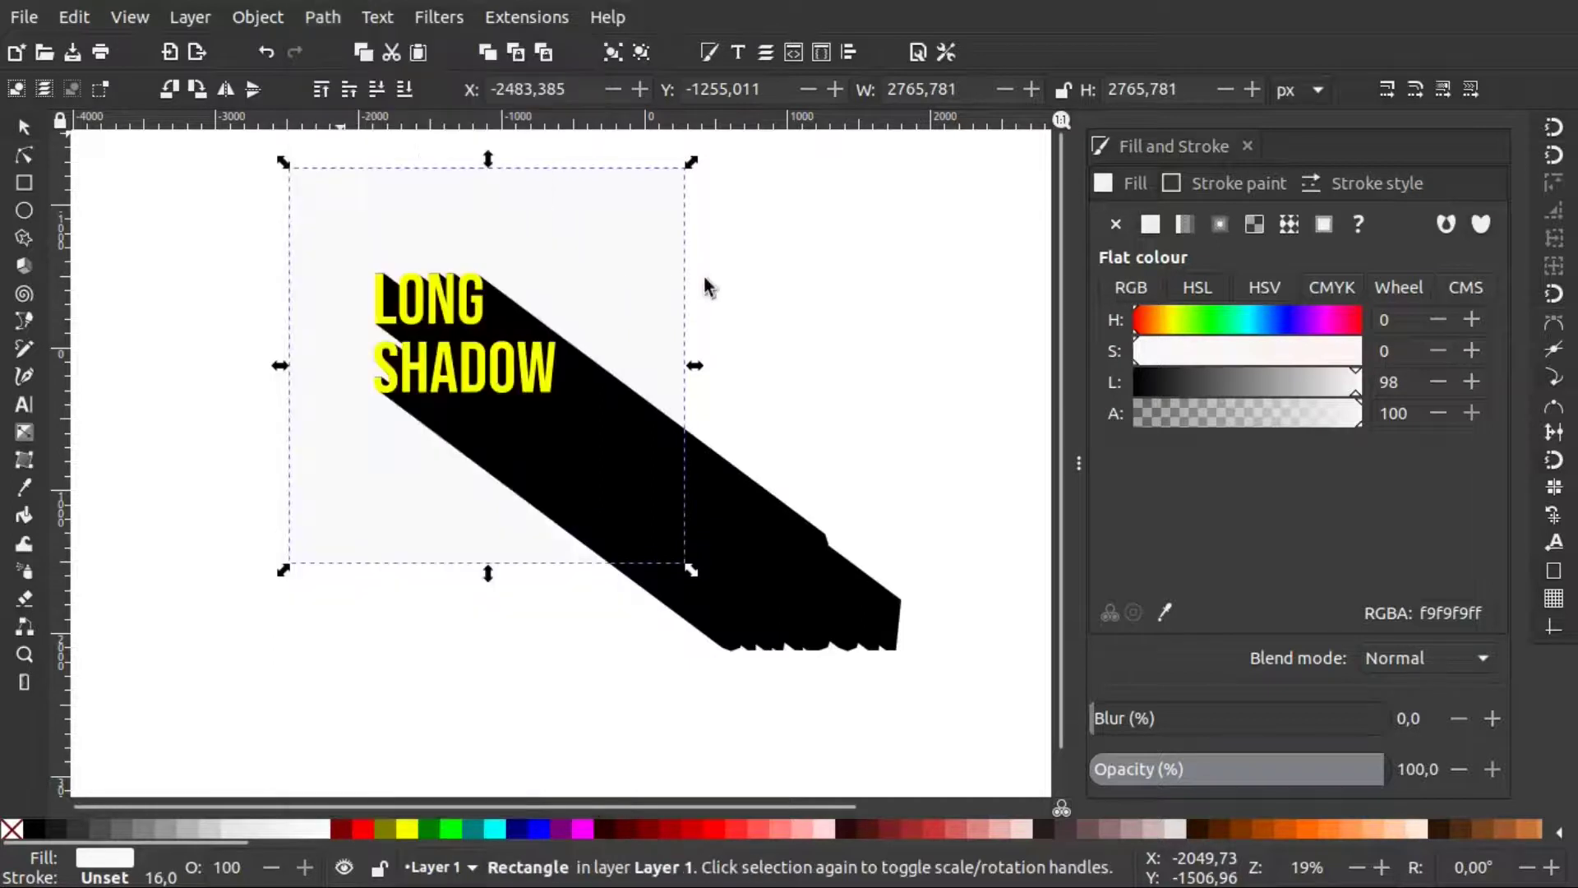
right_click(374, 481)
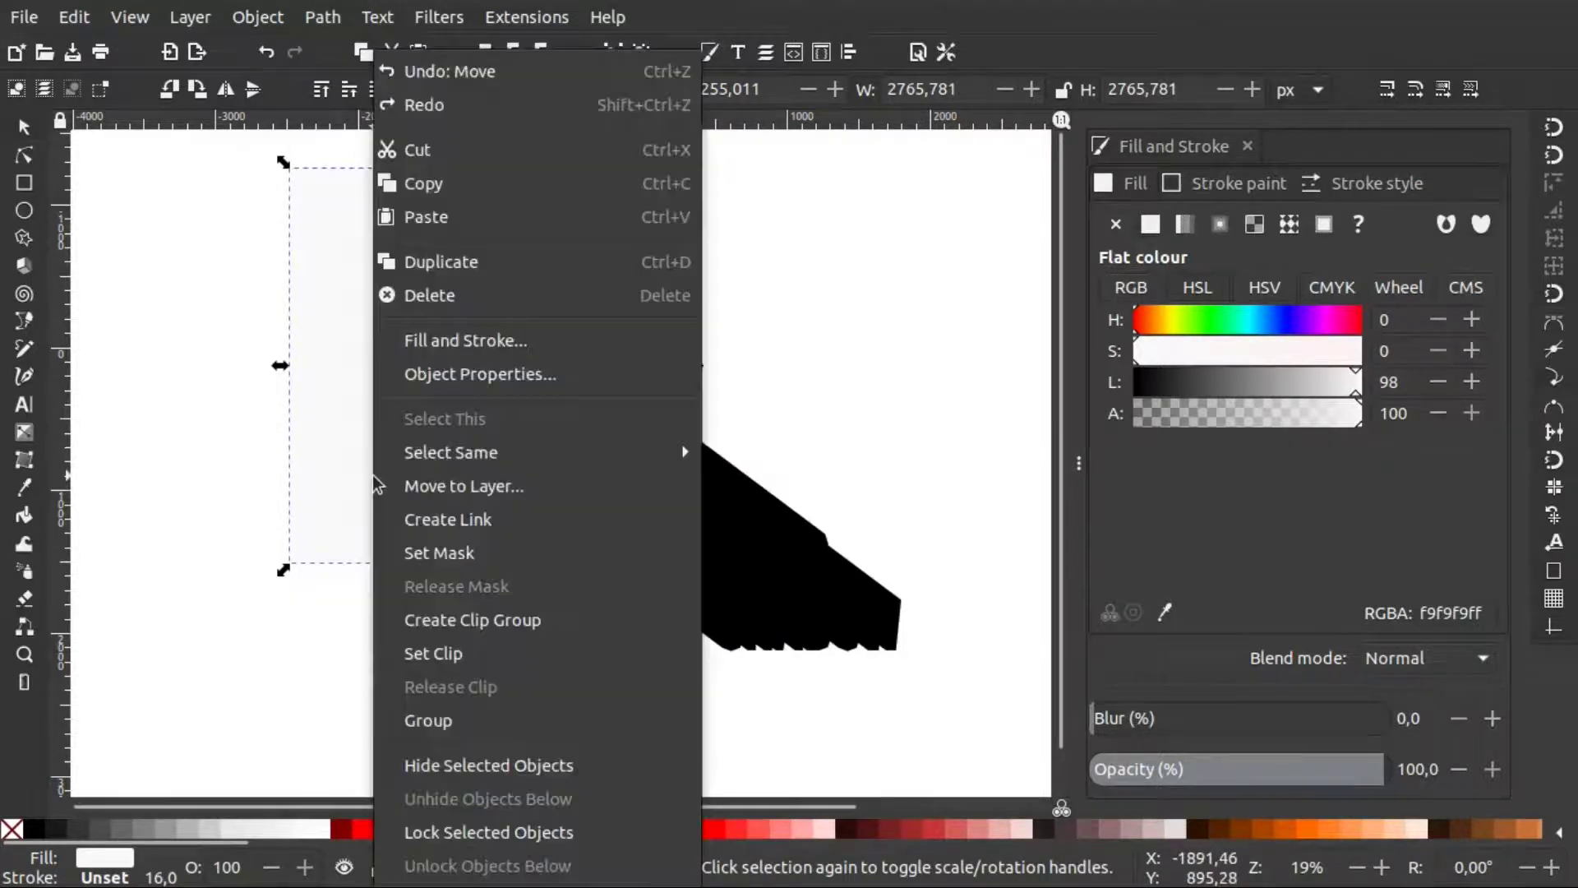
click(566, 263)
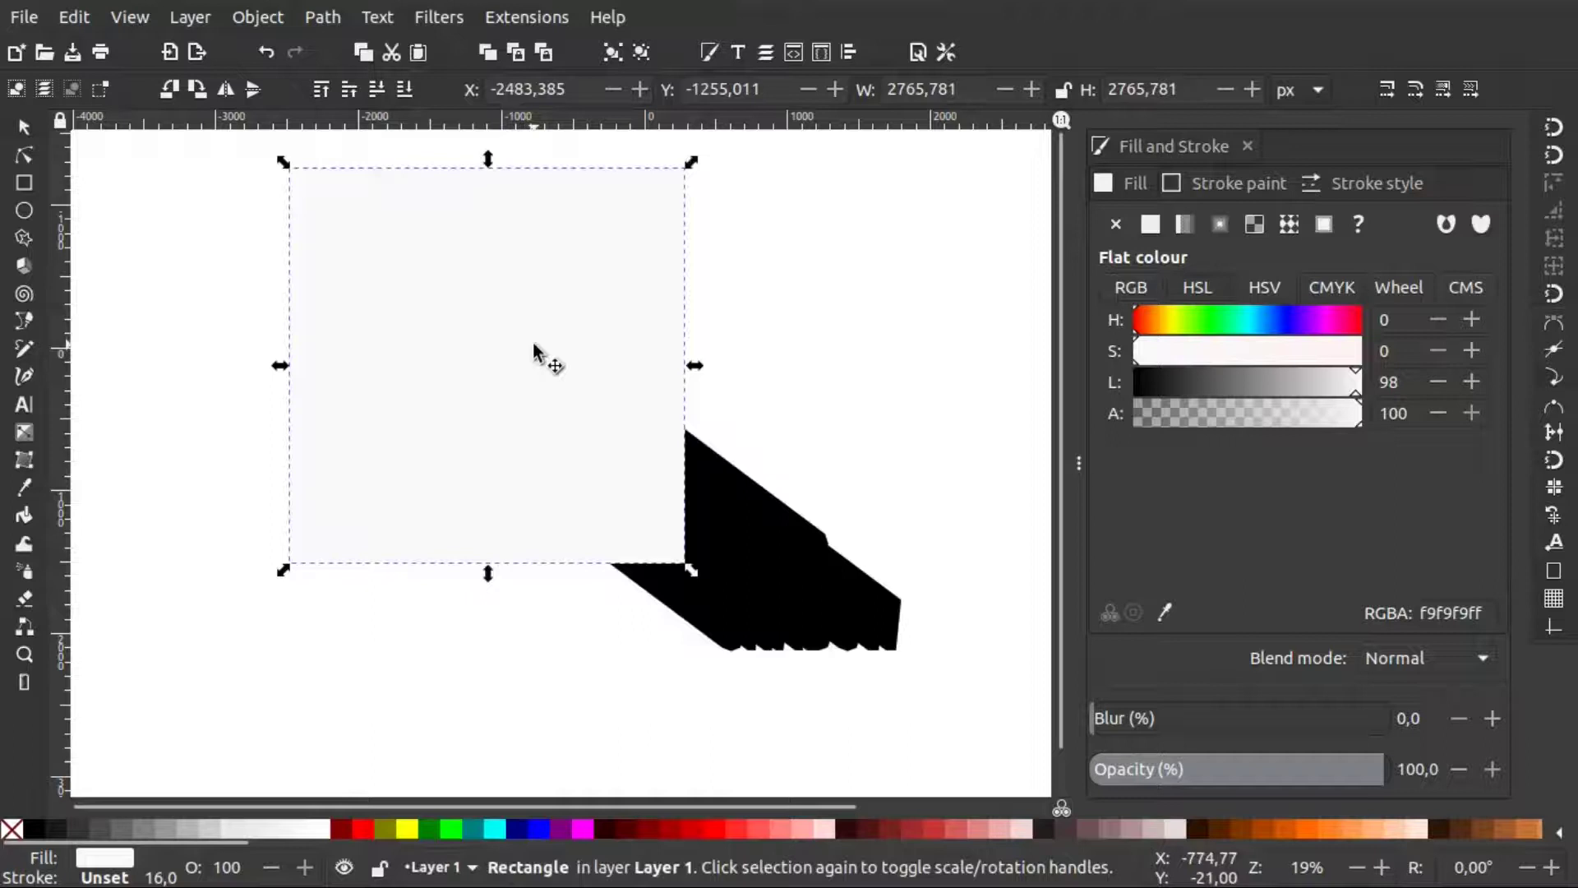
key(ctrl+z)
click(570, 250)
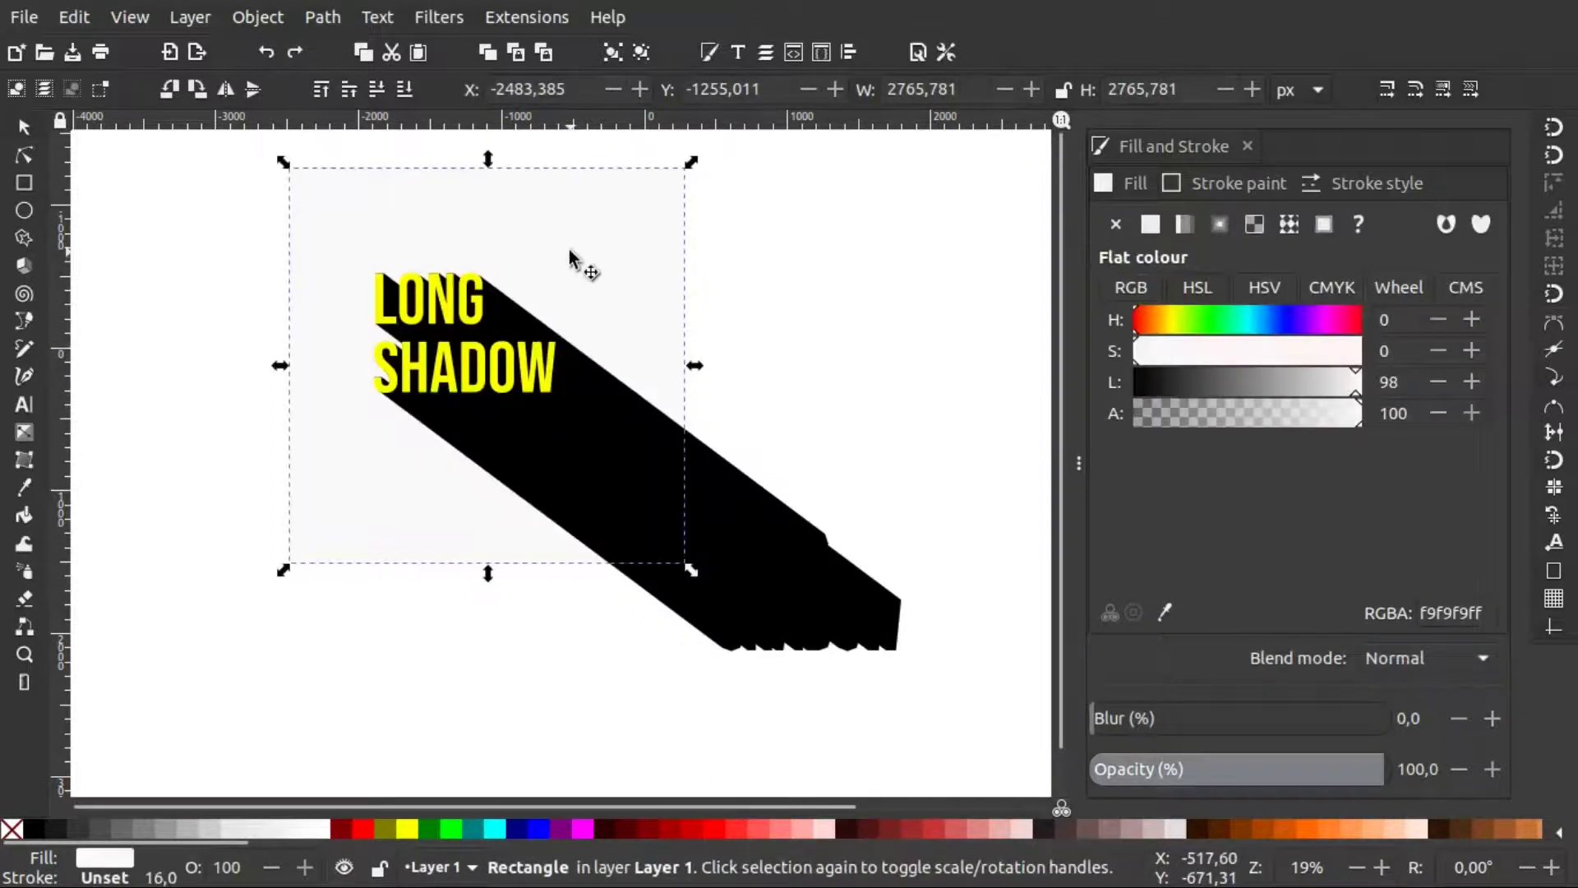
shift+click(759, 516)
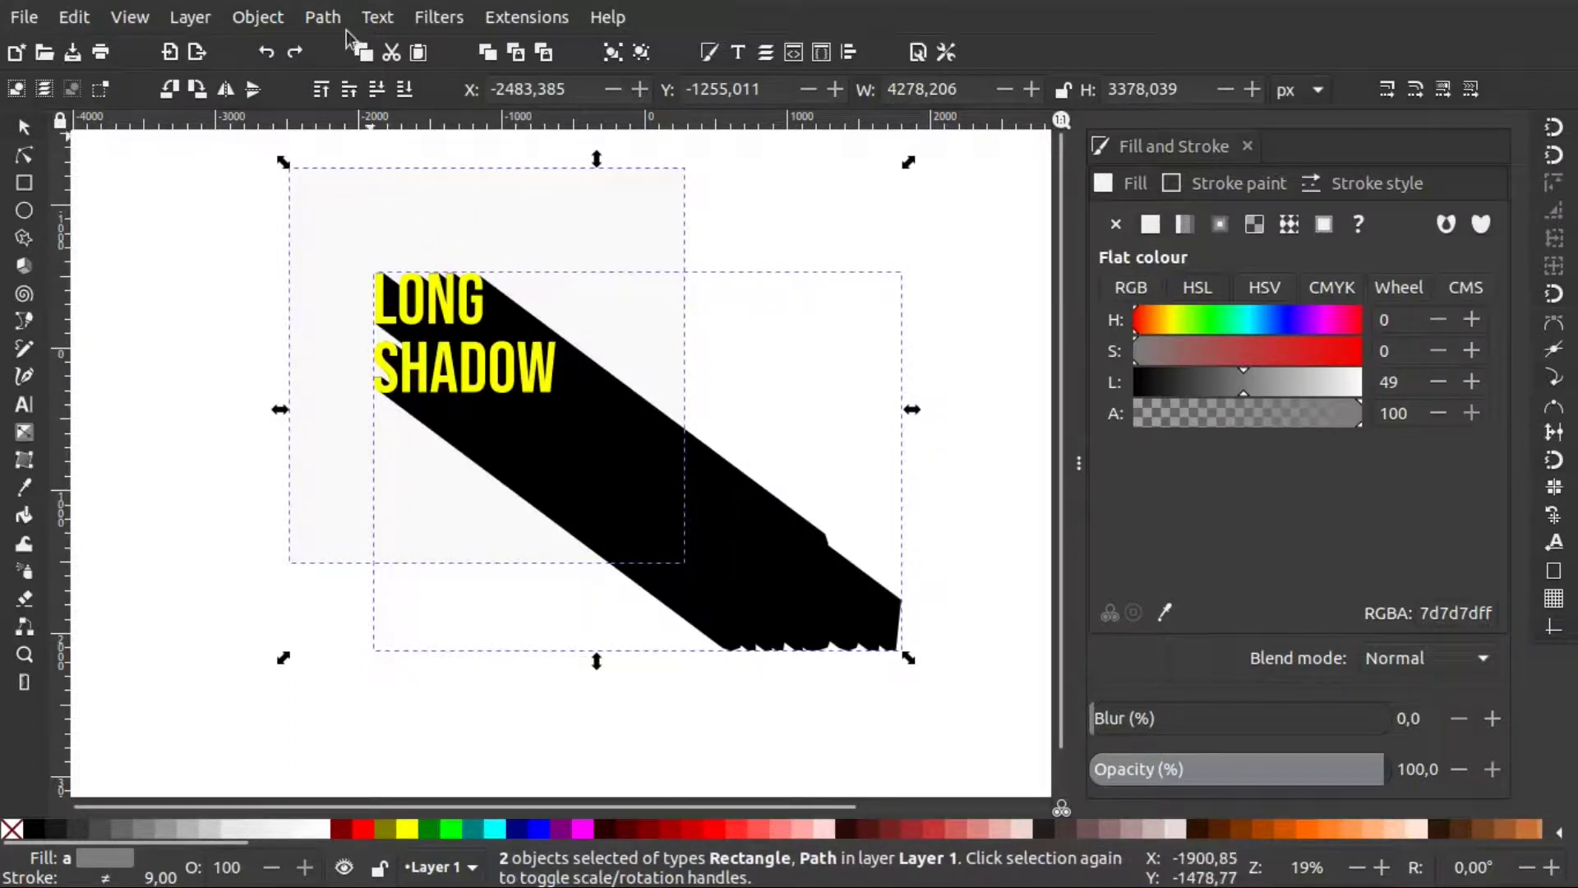
click(323, 18)
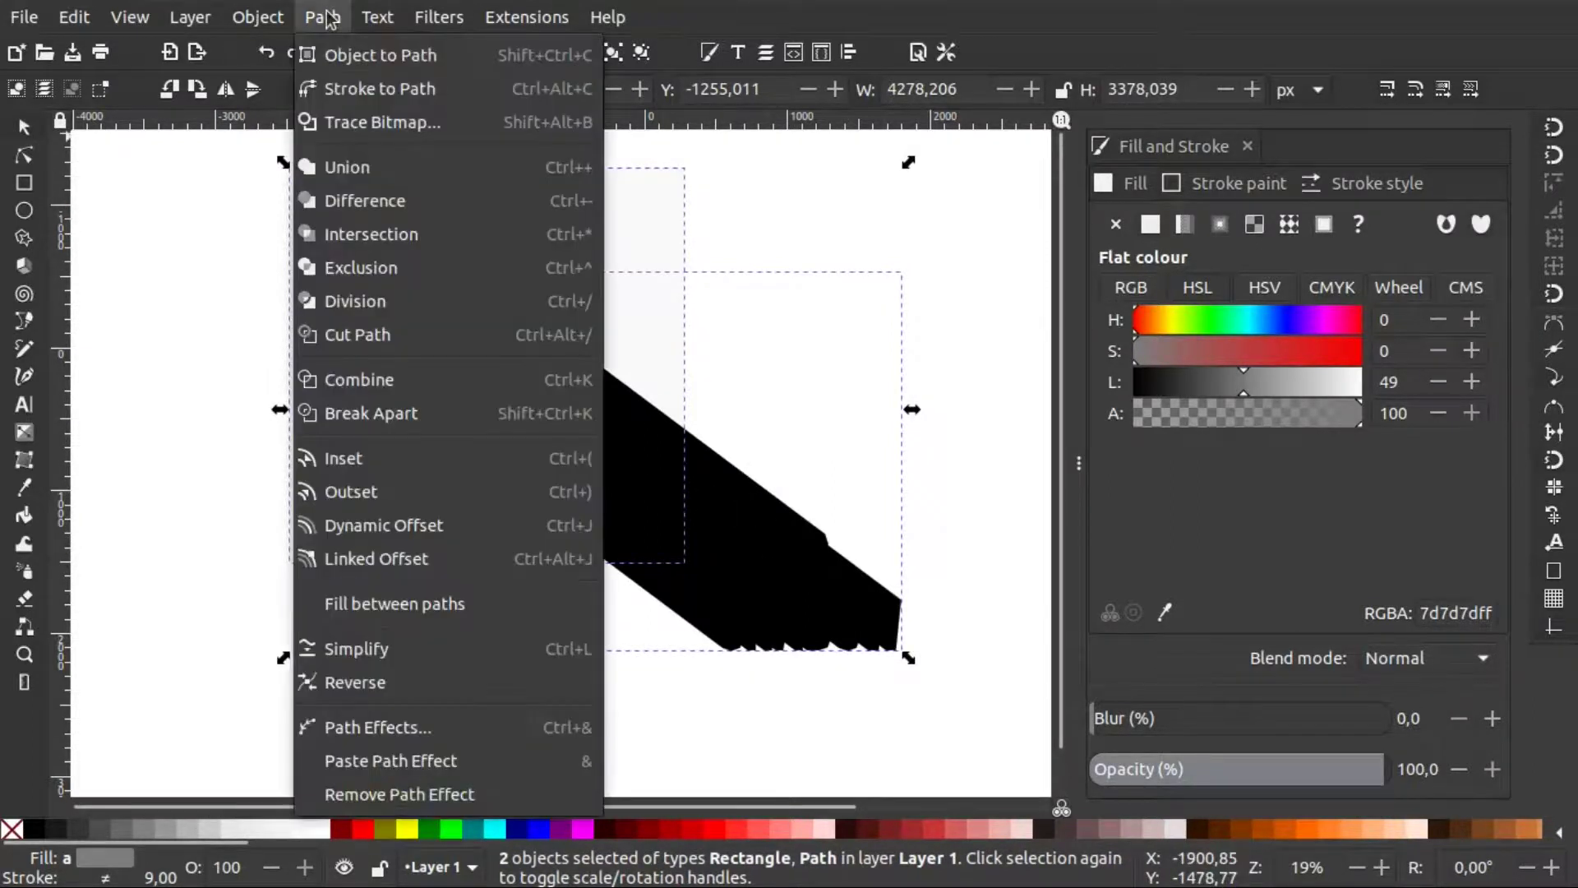
click(404, 239)
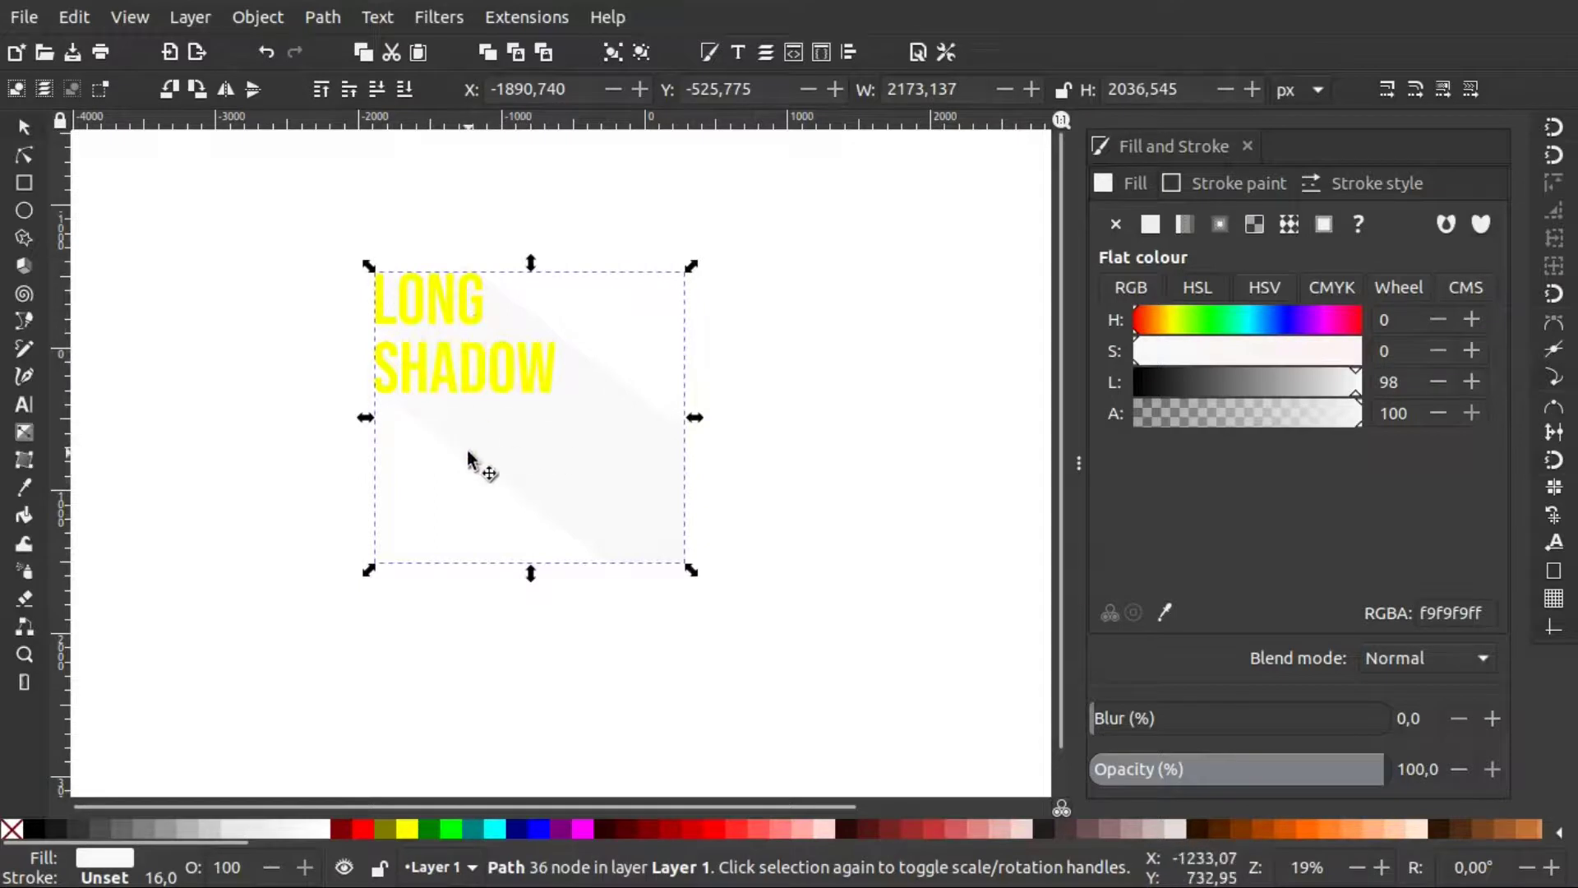
key(ctrl+z)
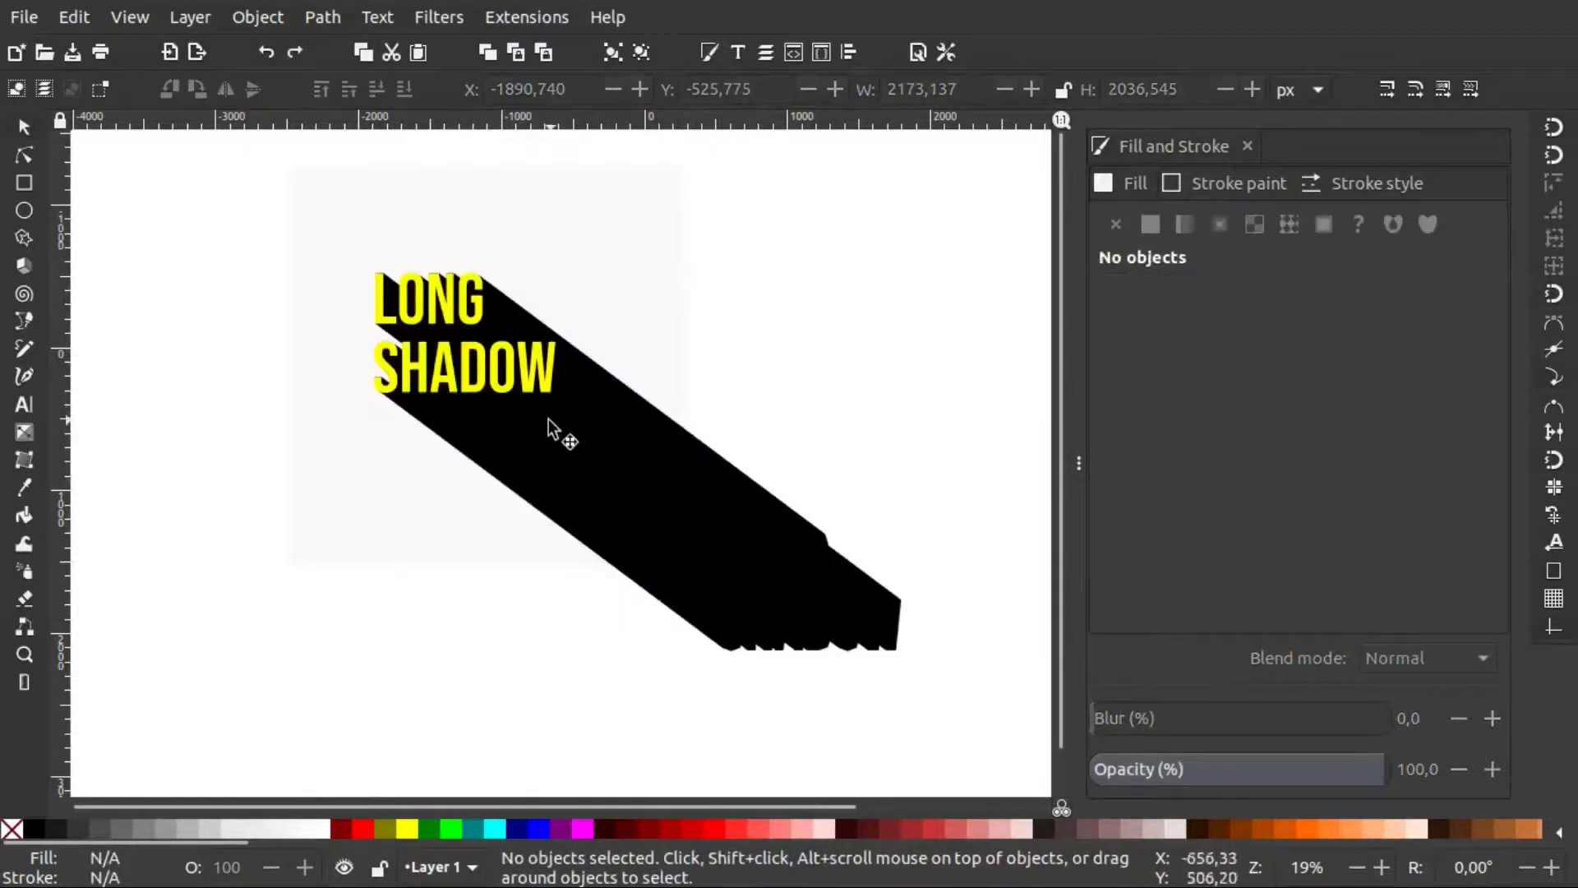
Duplicate the square and intersect the copy with the black shadow to clip it.
click(617, 306)
right_click(625, 306)
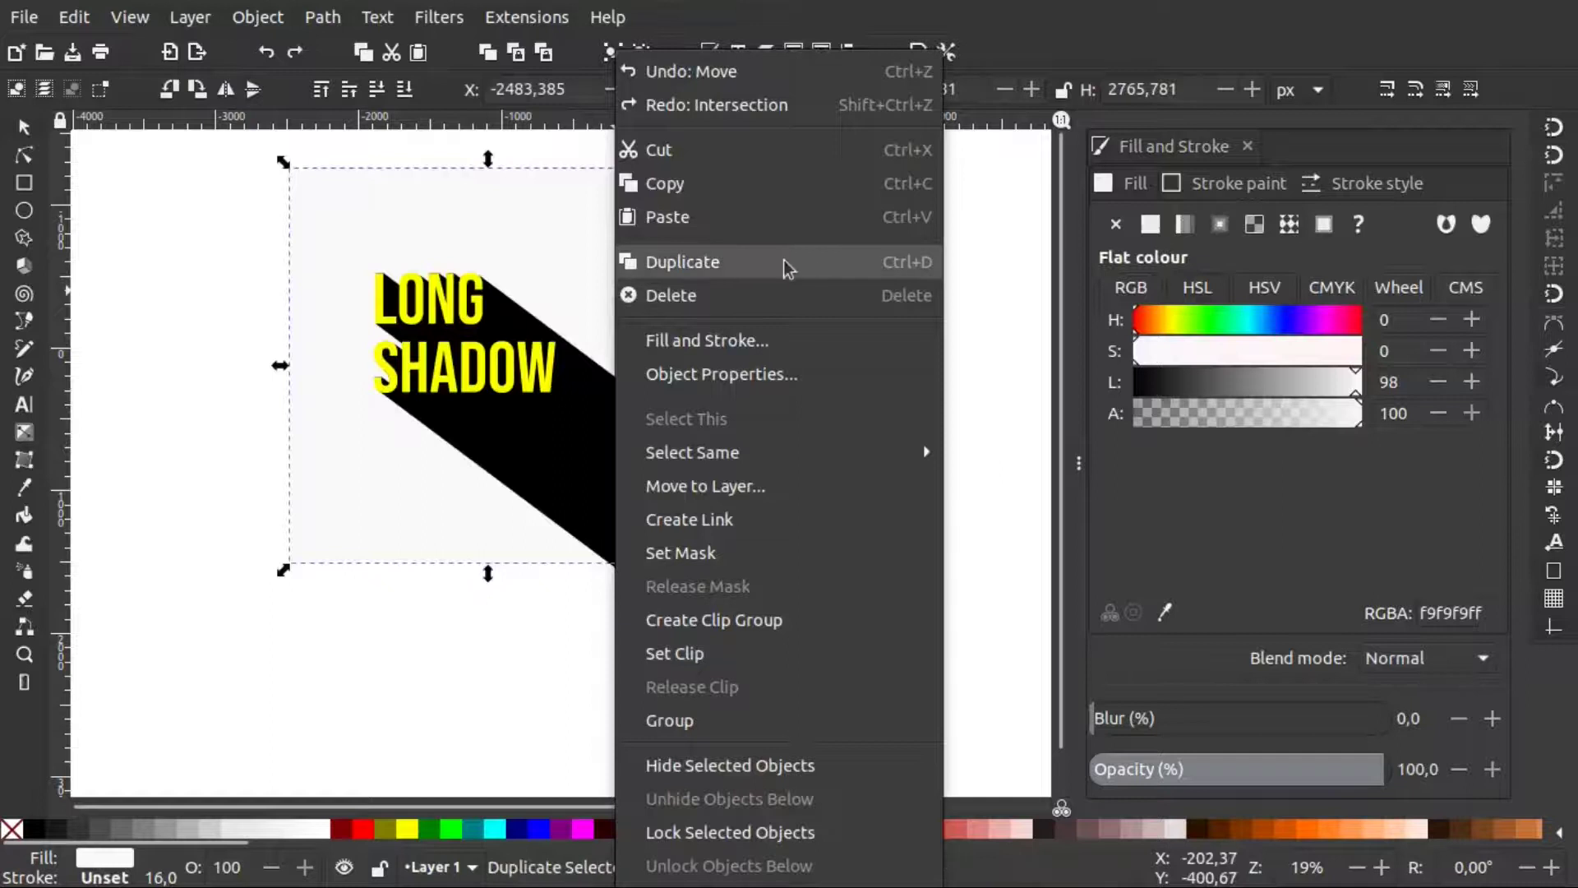
click(782, 261)
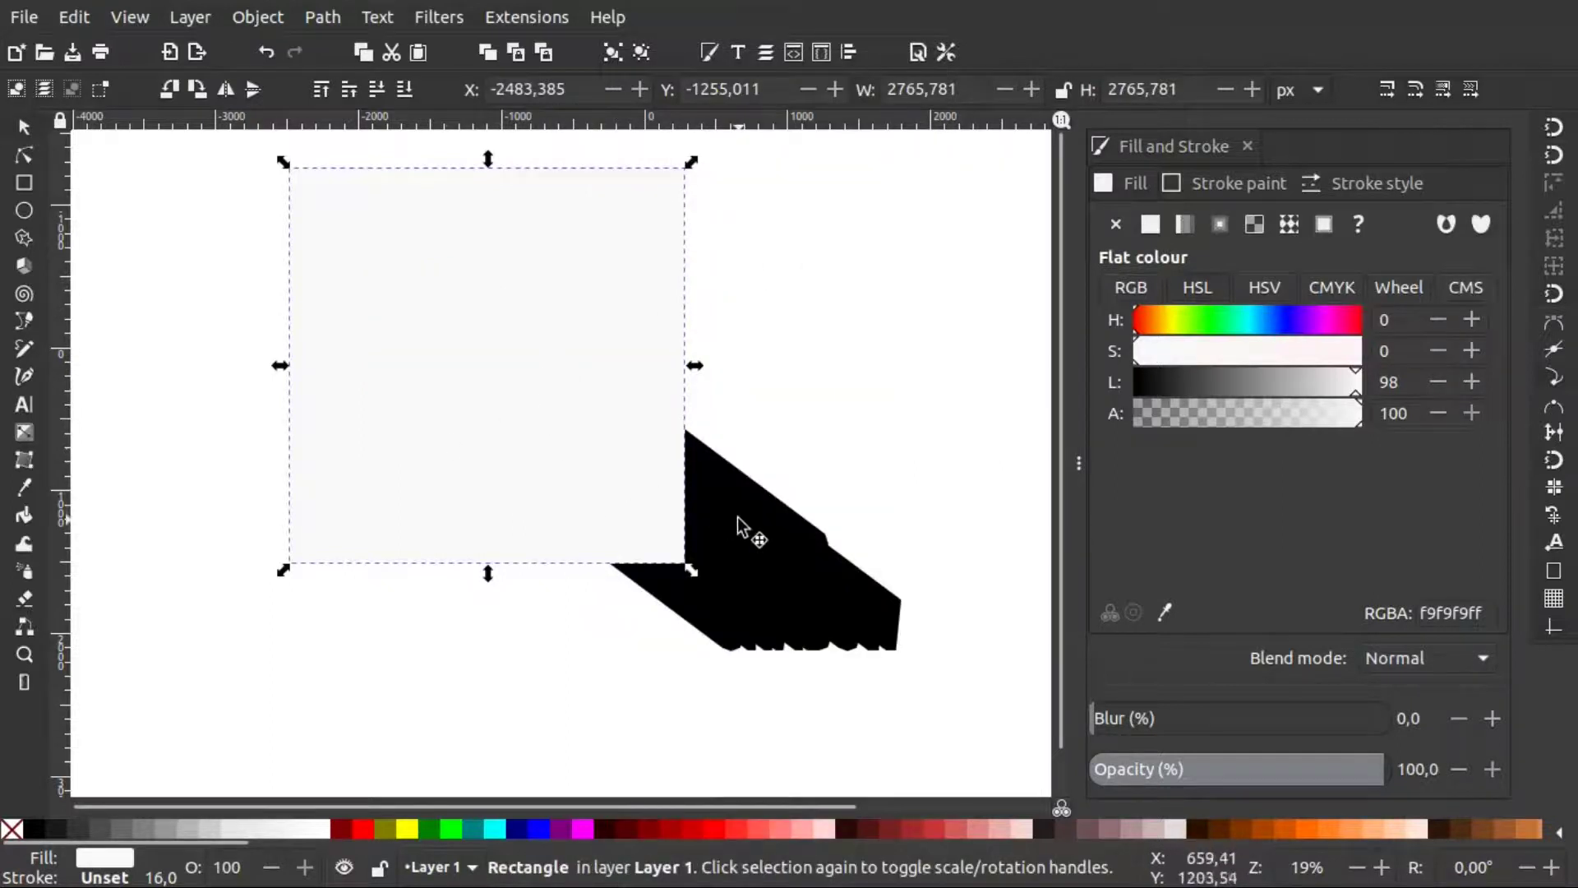
key(shift)
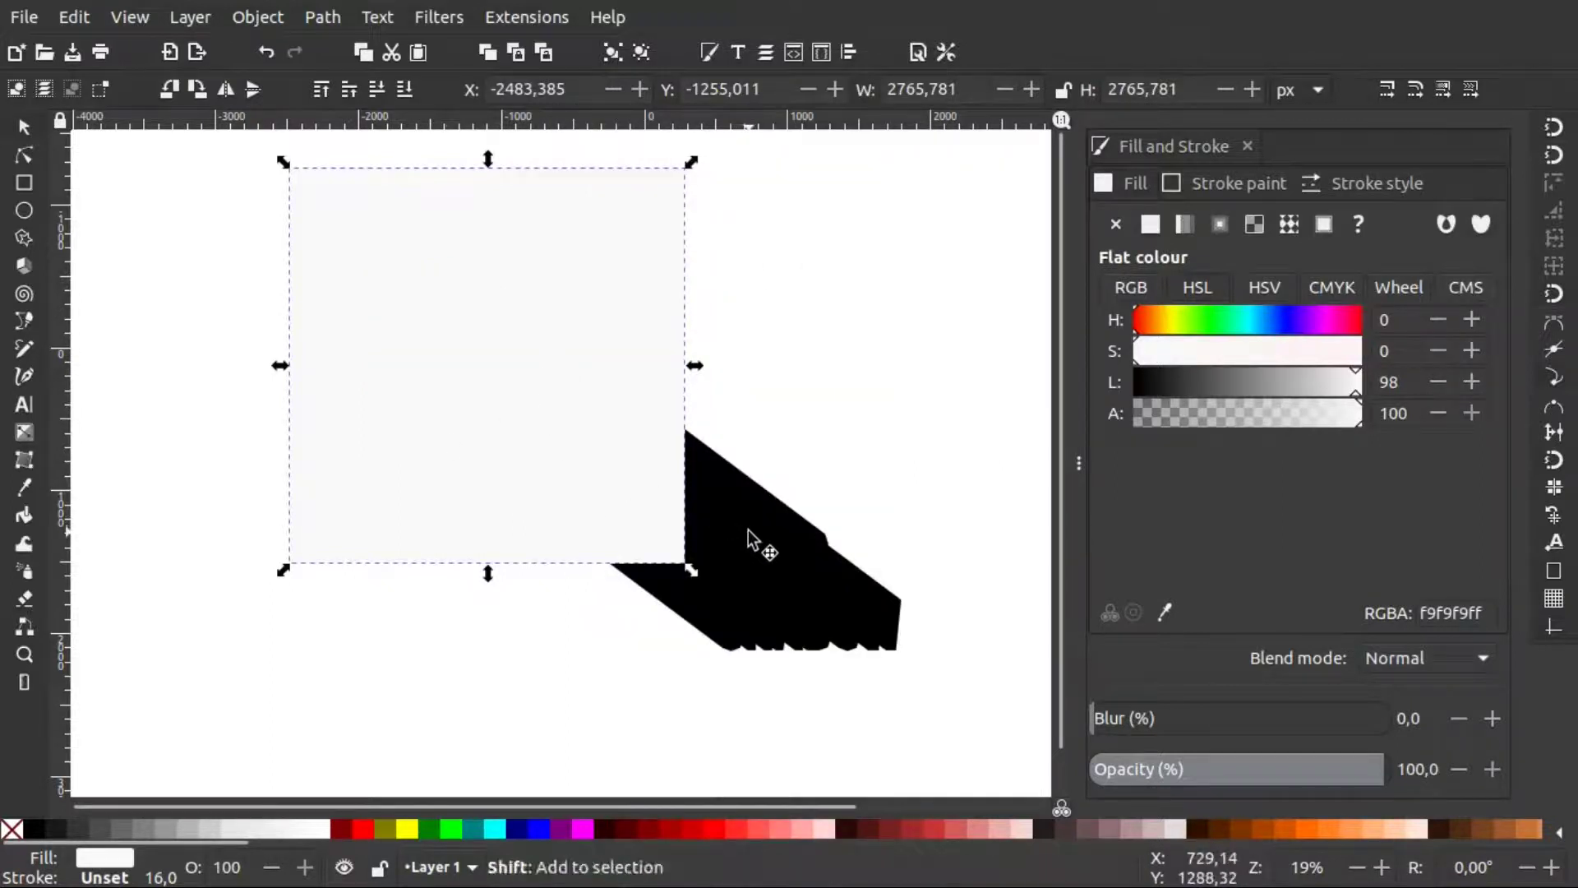
shift+click(750, 538)
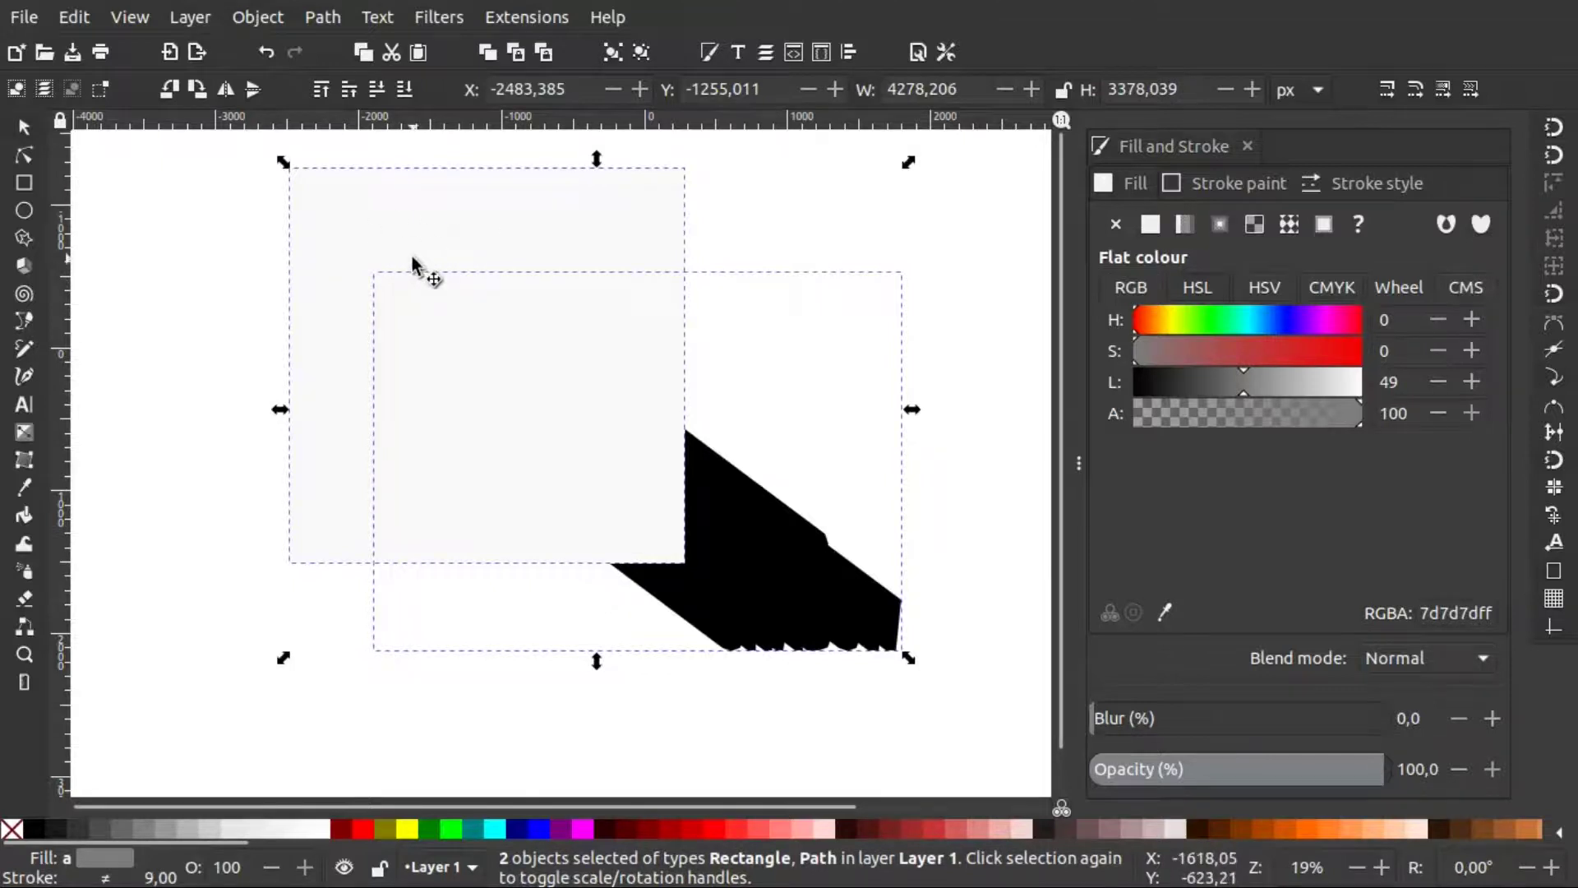
click(315, 11)
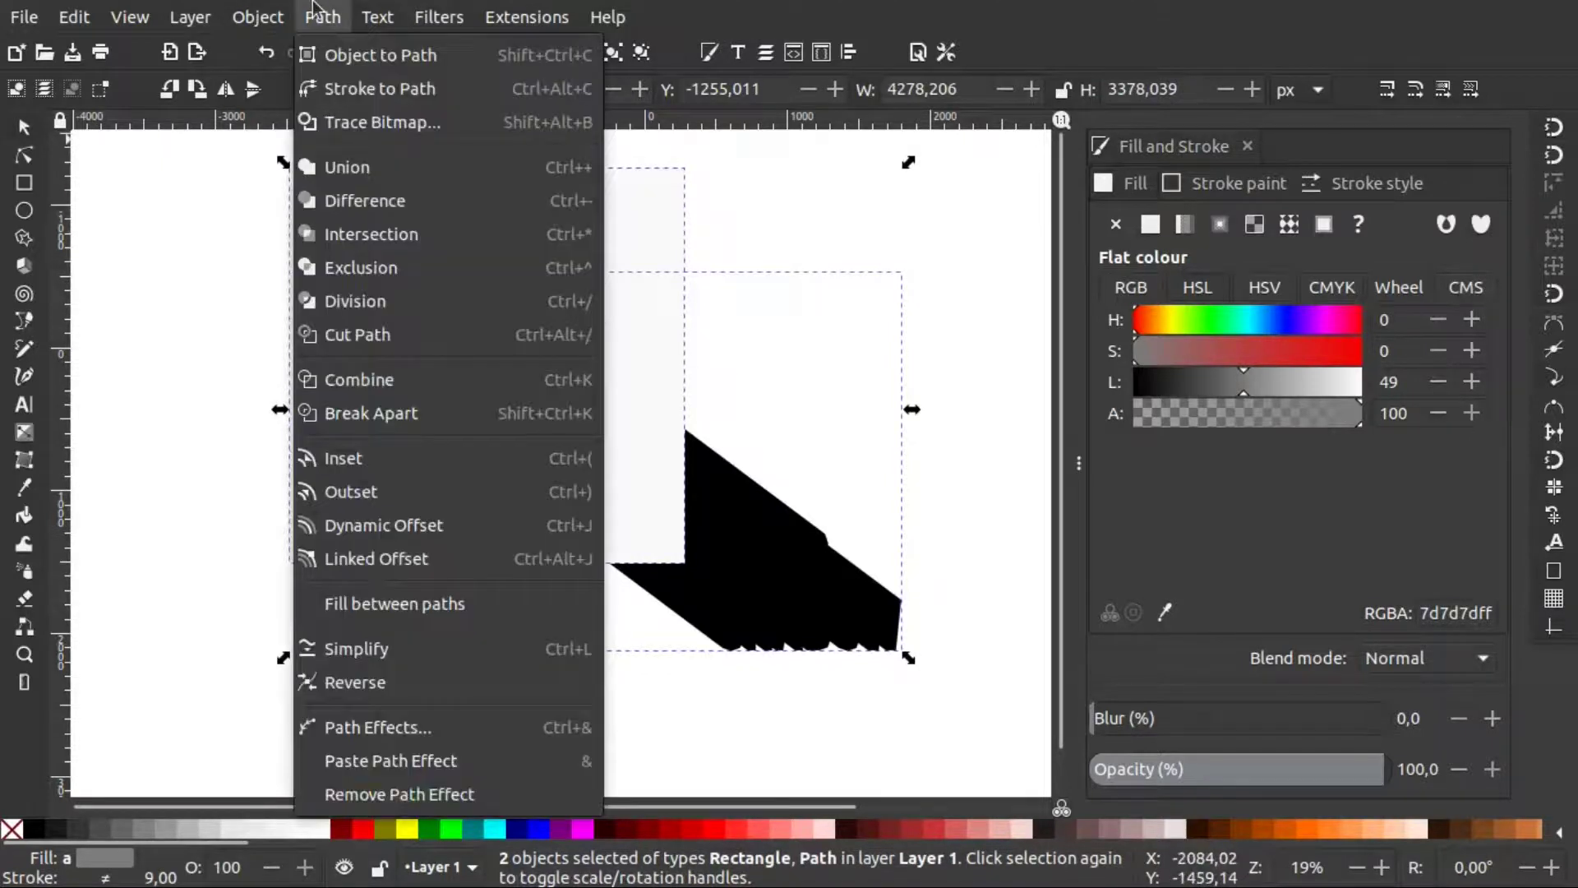
click(374, 239)
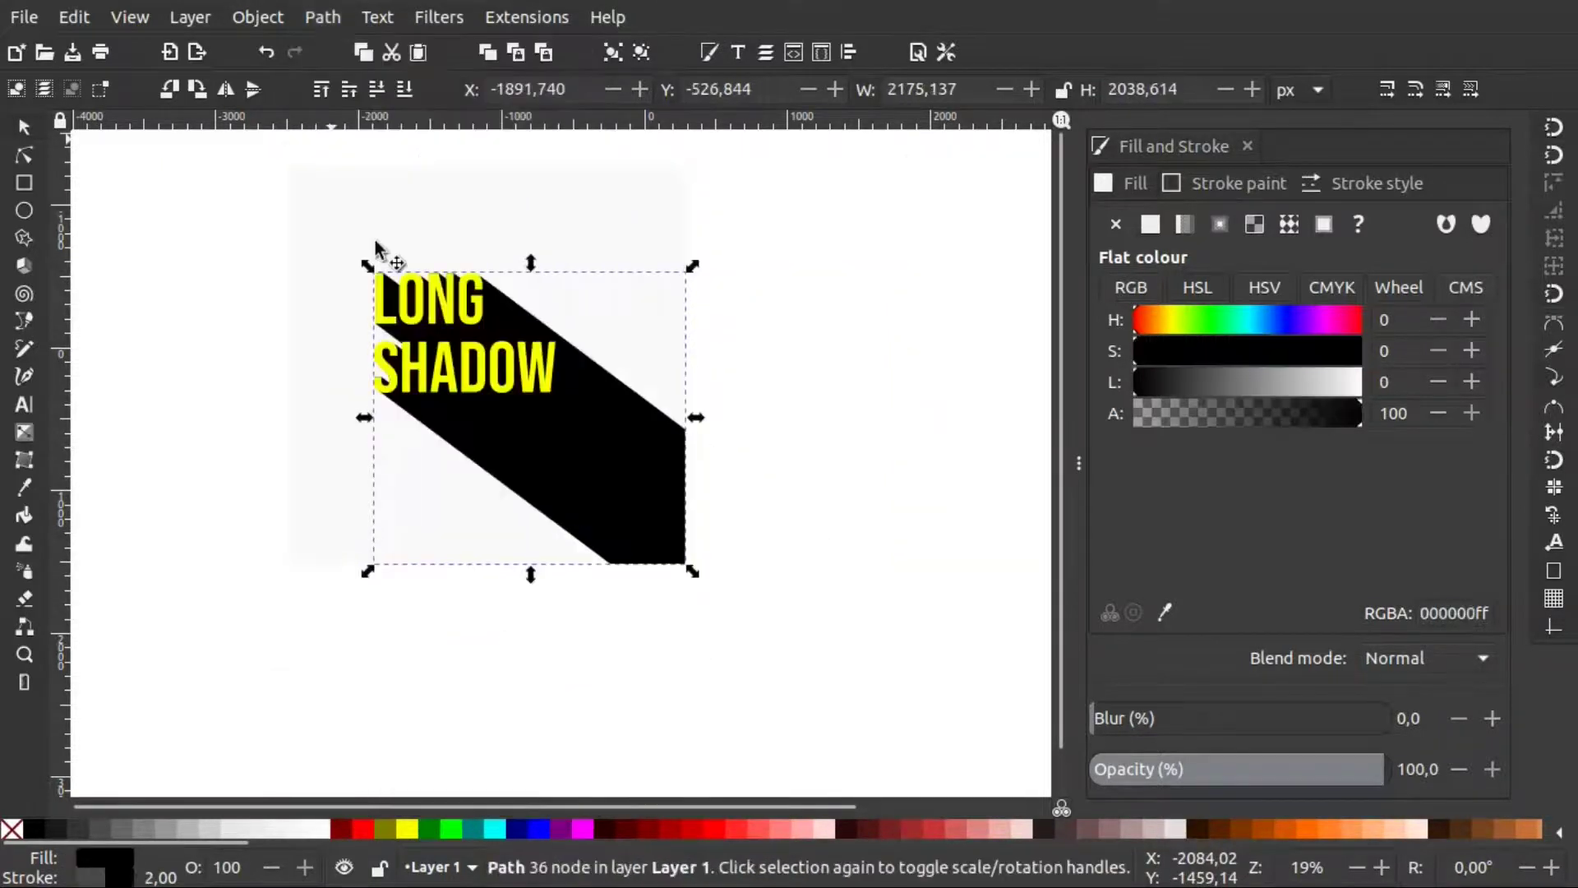
Pan the canvas and select the yellow LONG SHADOW text, bringing up its context menu.
click(781, 416)
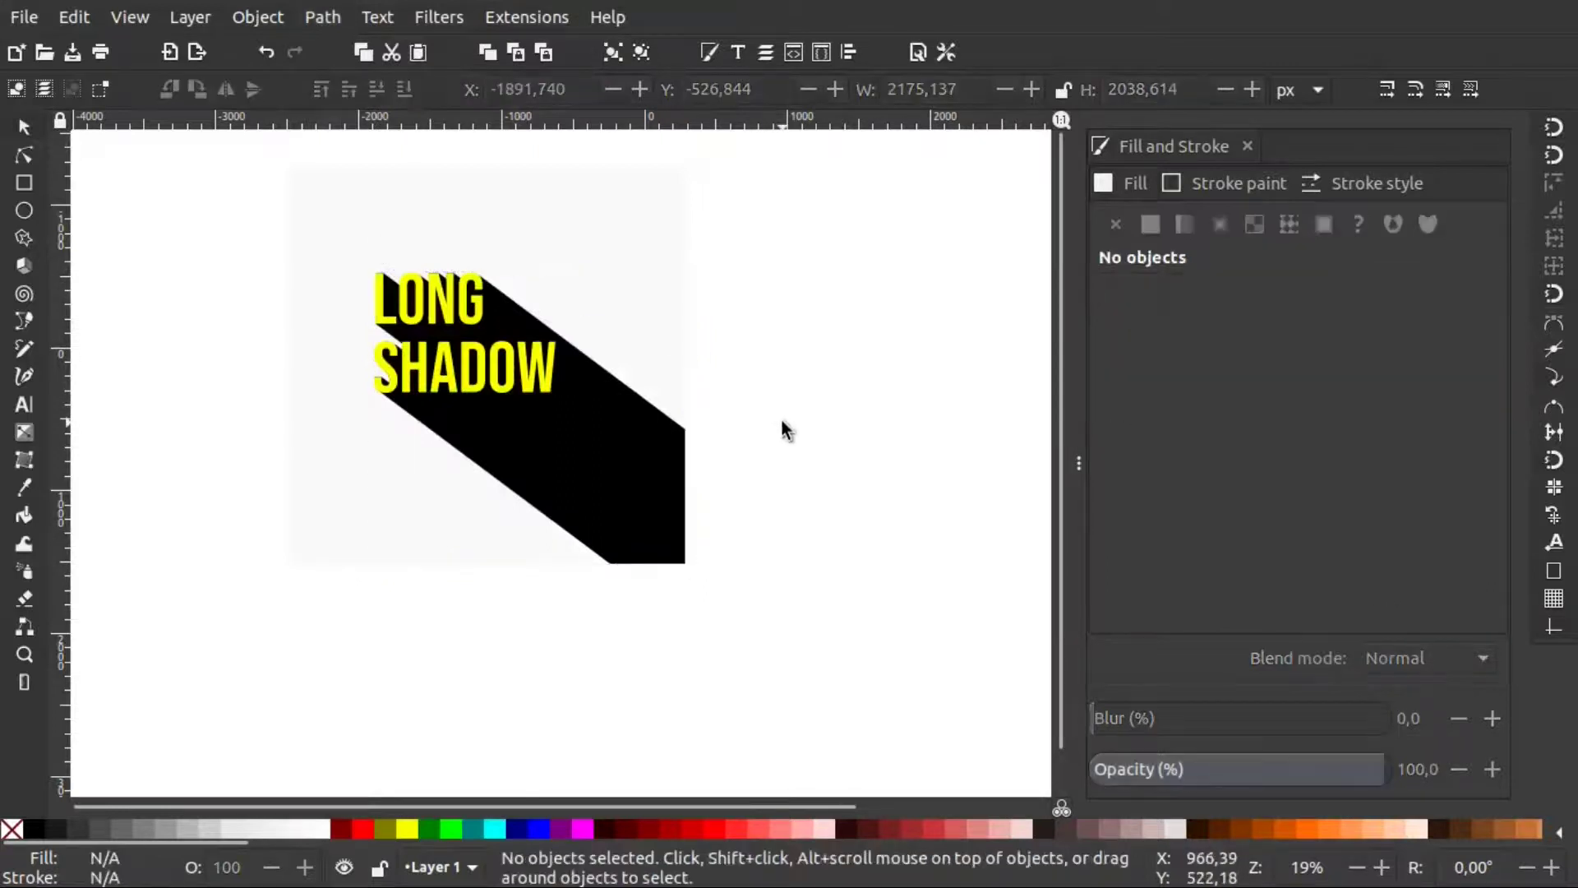
scroll(781, 416, up, 4)
scroll(781, 417, down, 2)
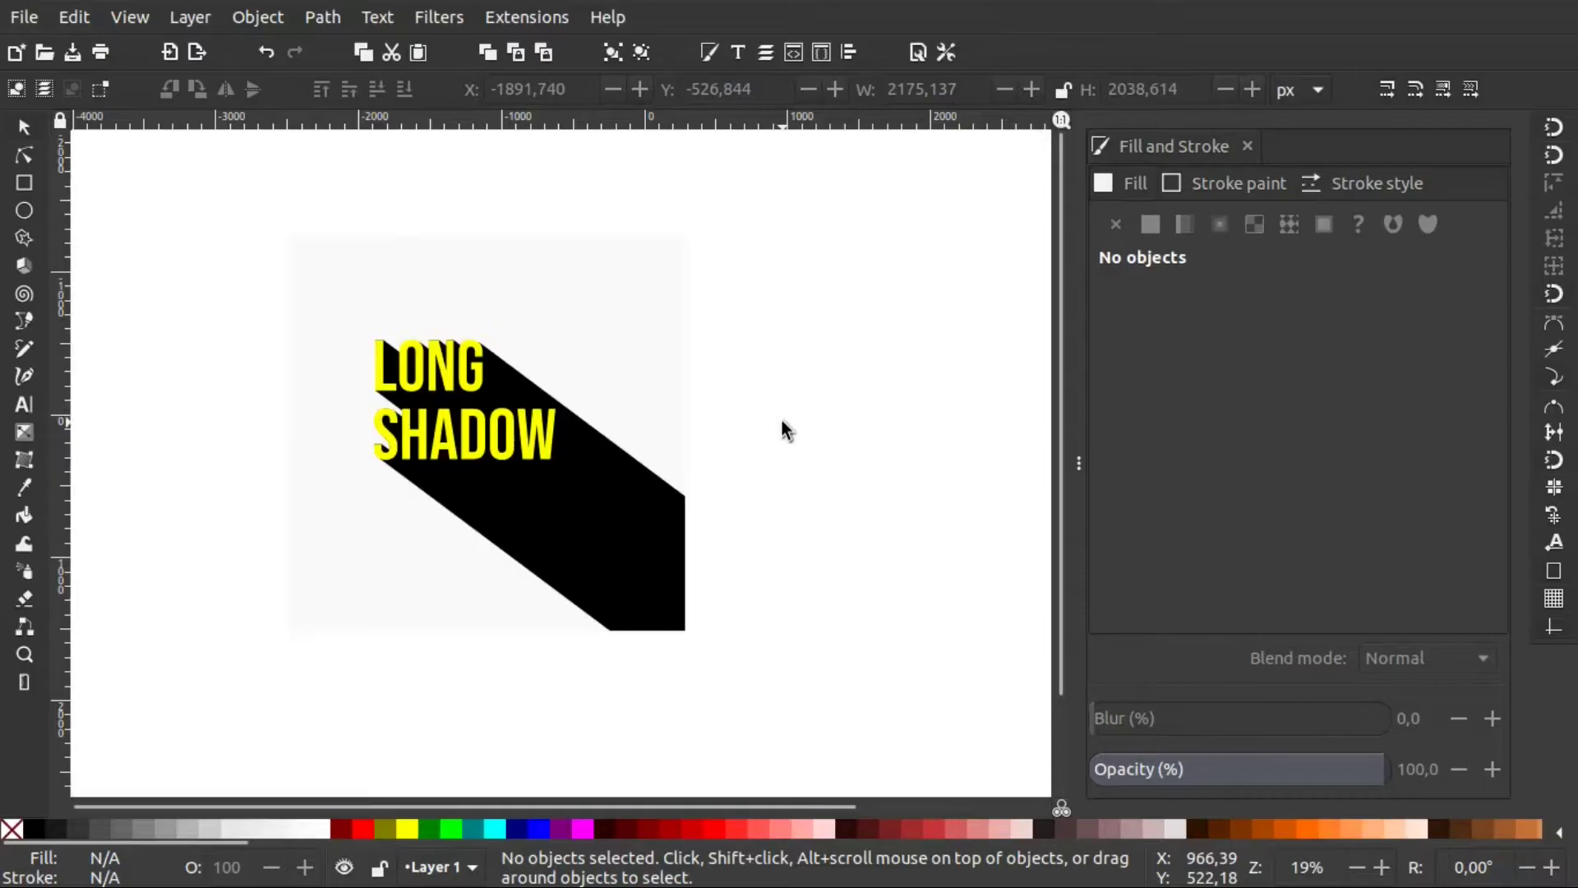
scroll(785, 429, left, 5)
scroll(786, 429, right, 6)
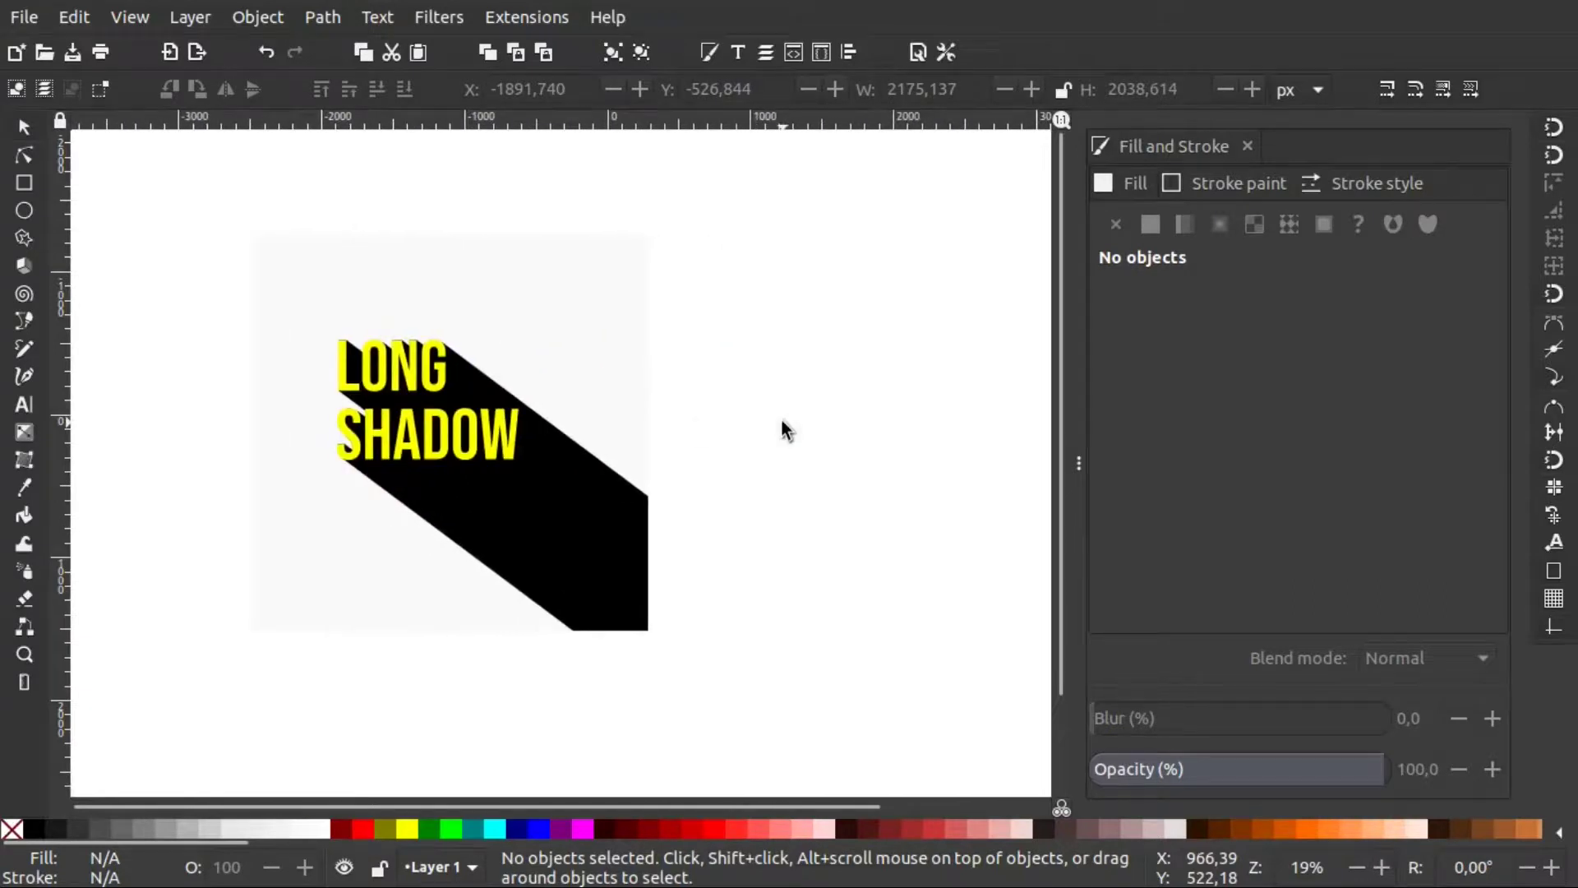
scroll(782, 422, right, 3)
scroll(630, 481, right, 2)
scroll(628, 475, left, 6)
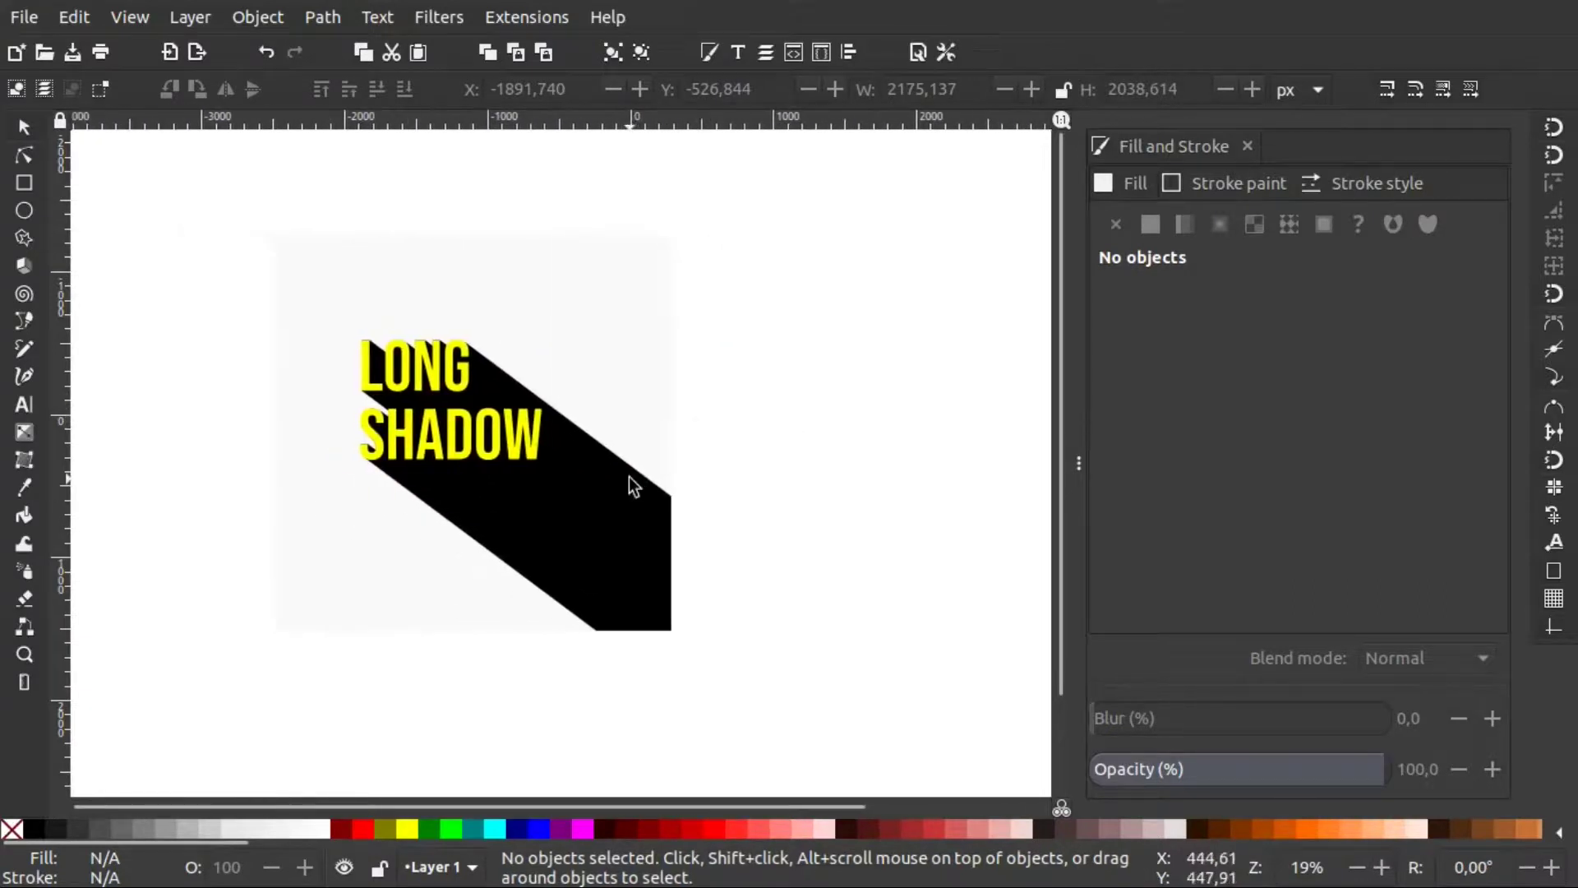
scroll(628, 475, right, 6)
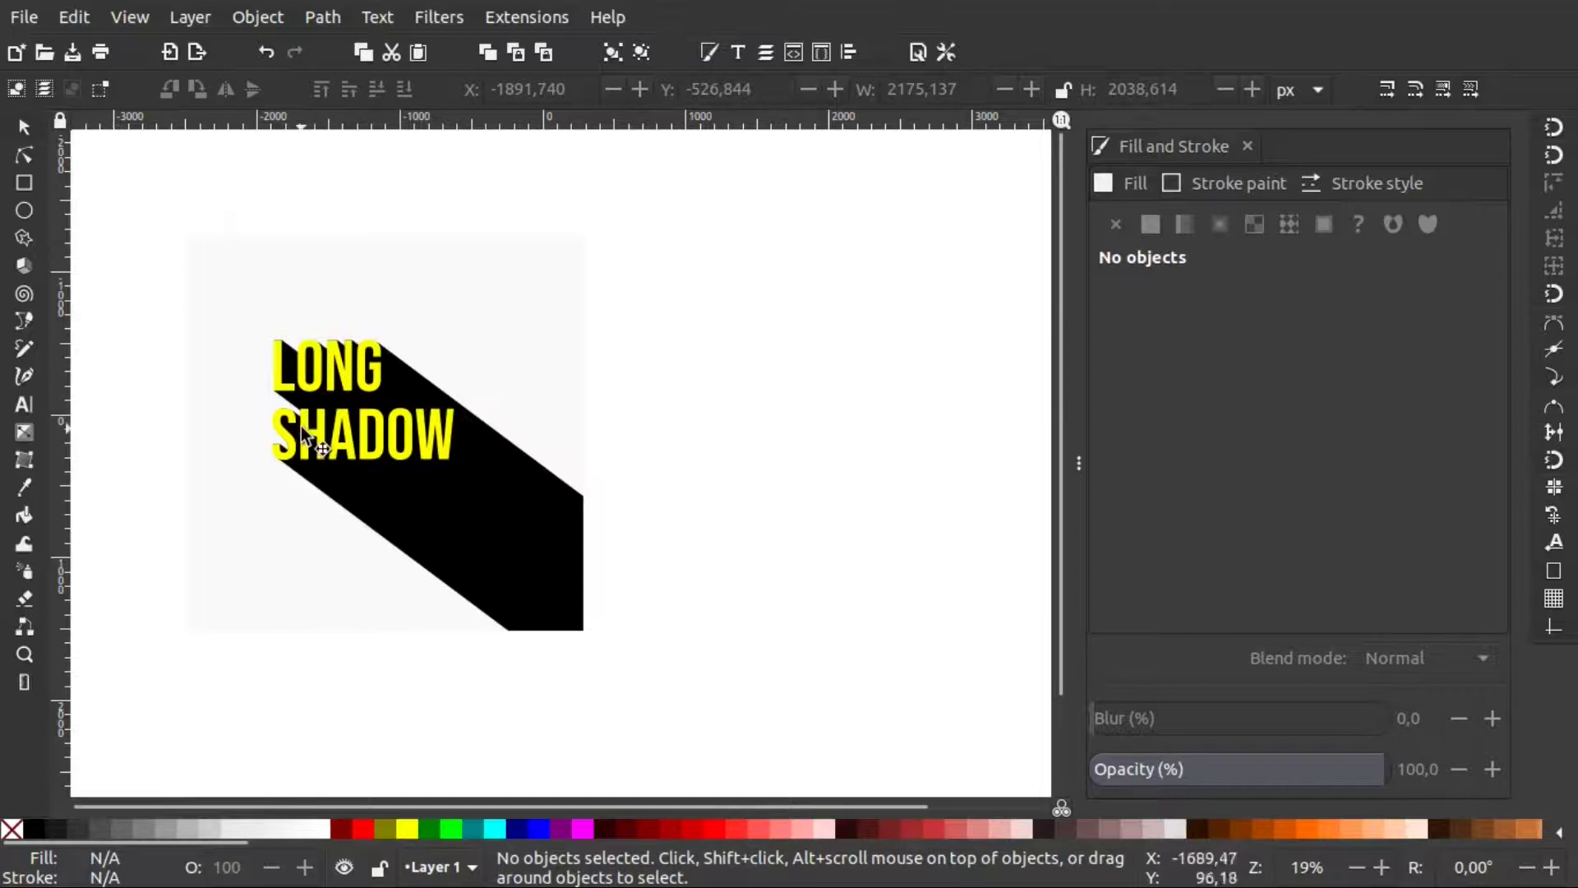
click(362, 421)
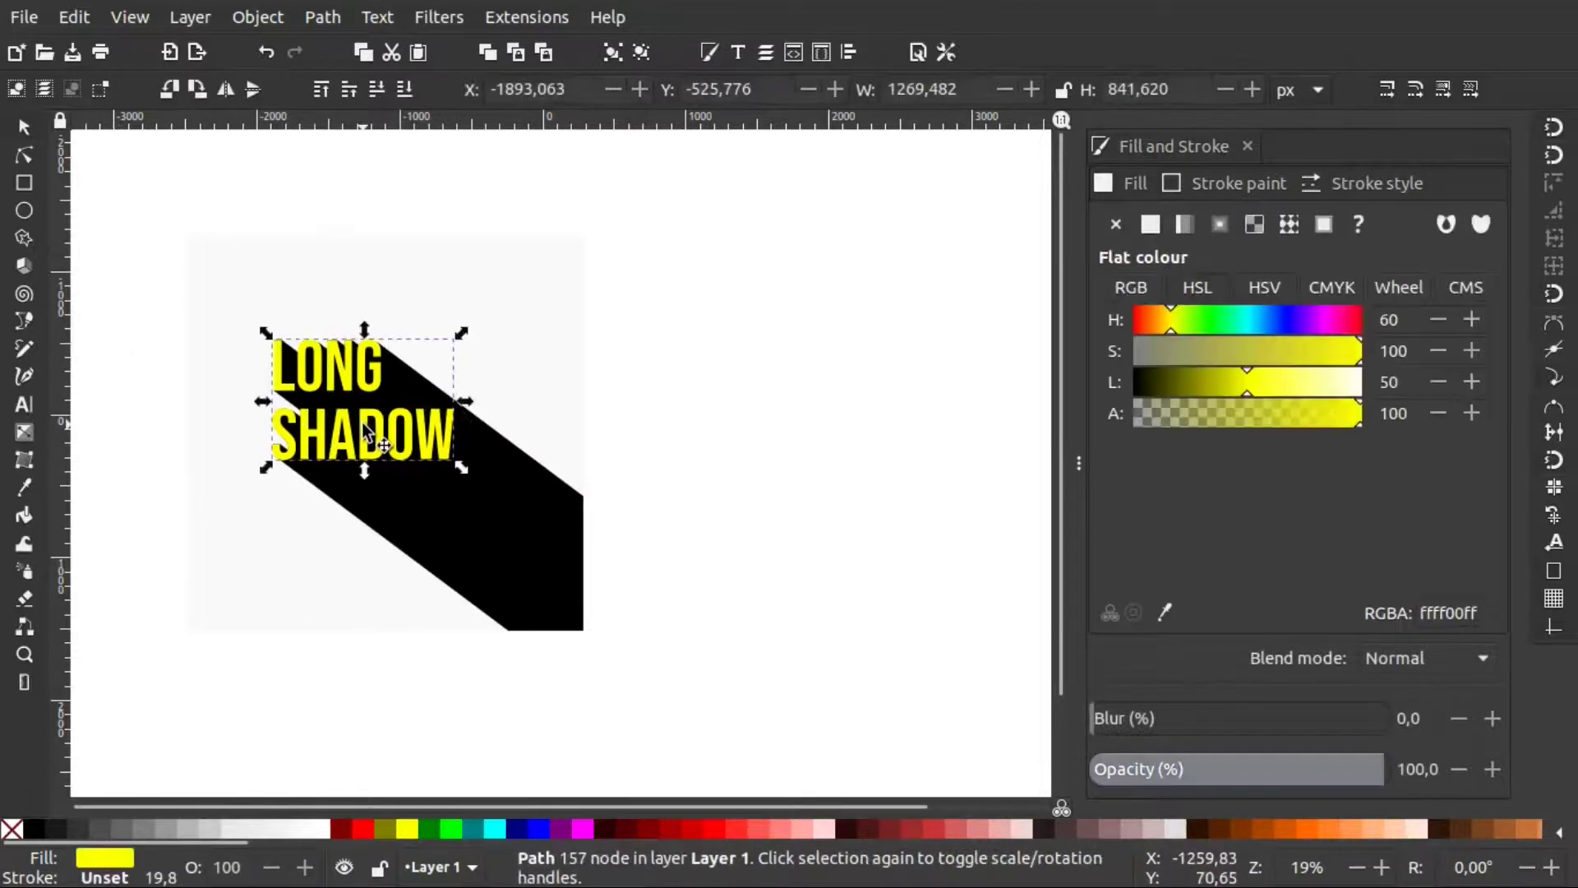
right_click(361, 422)
Duplicate the yellow LONG SHADOW text and move the copy right of the artwork.
click(541, 264)
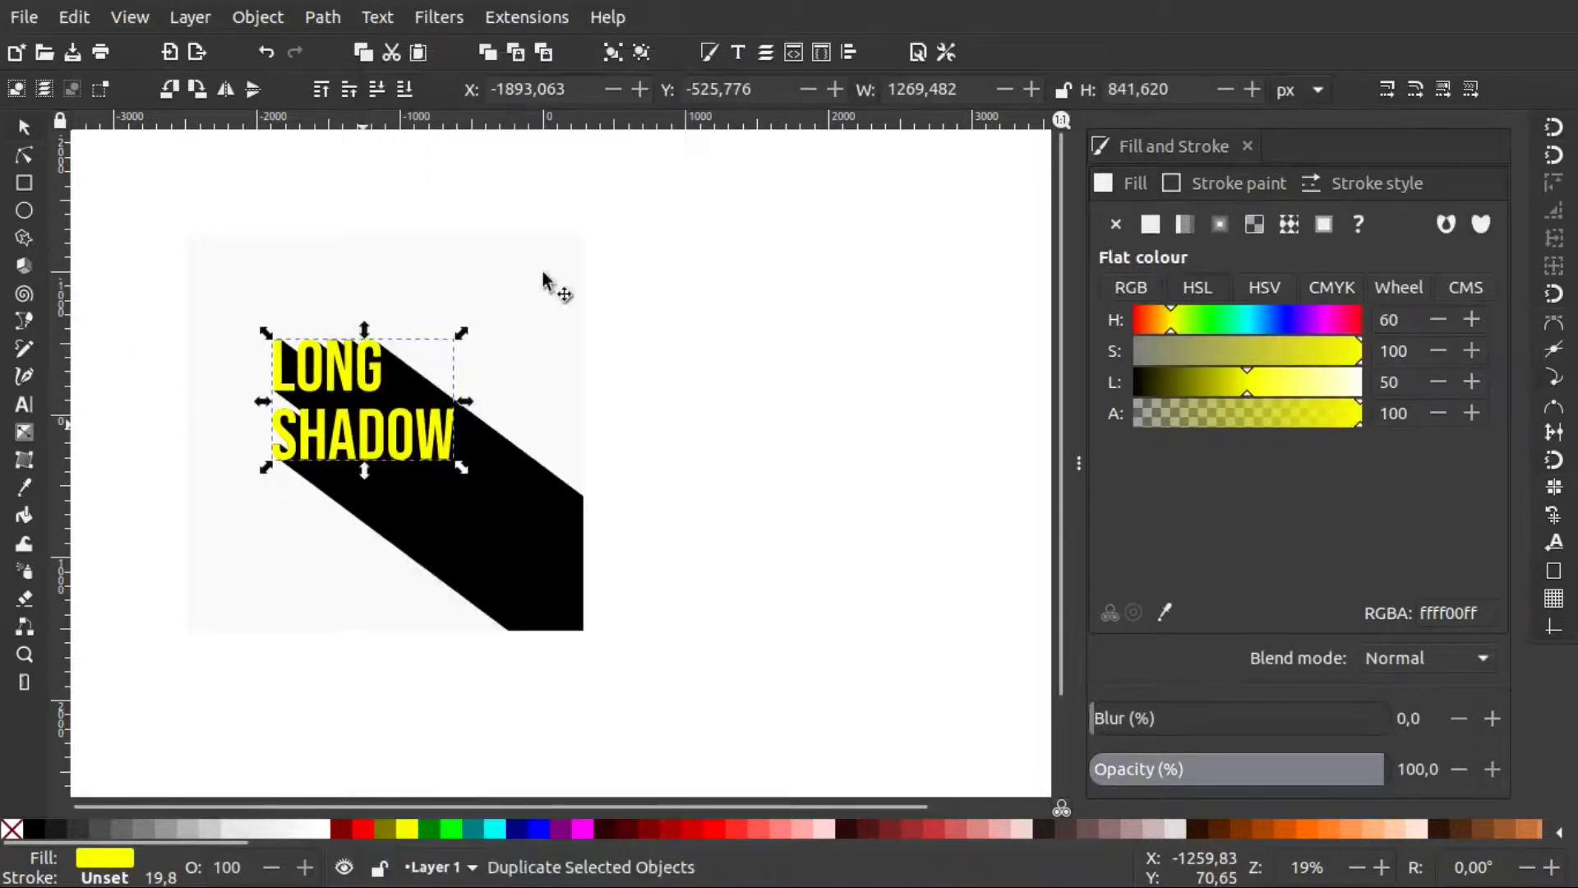
drag(337, 419, 822, 427)
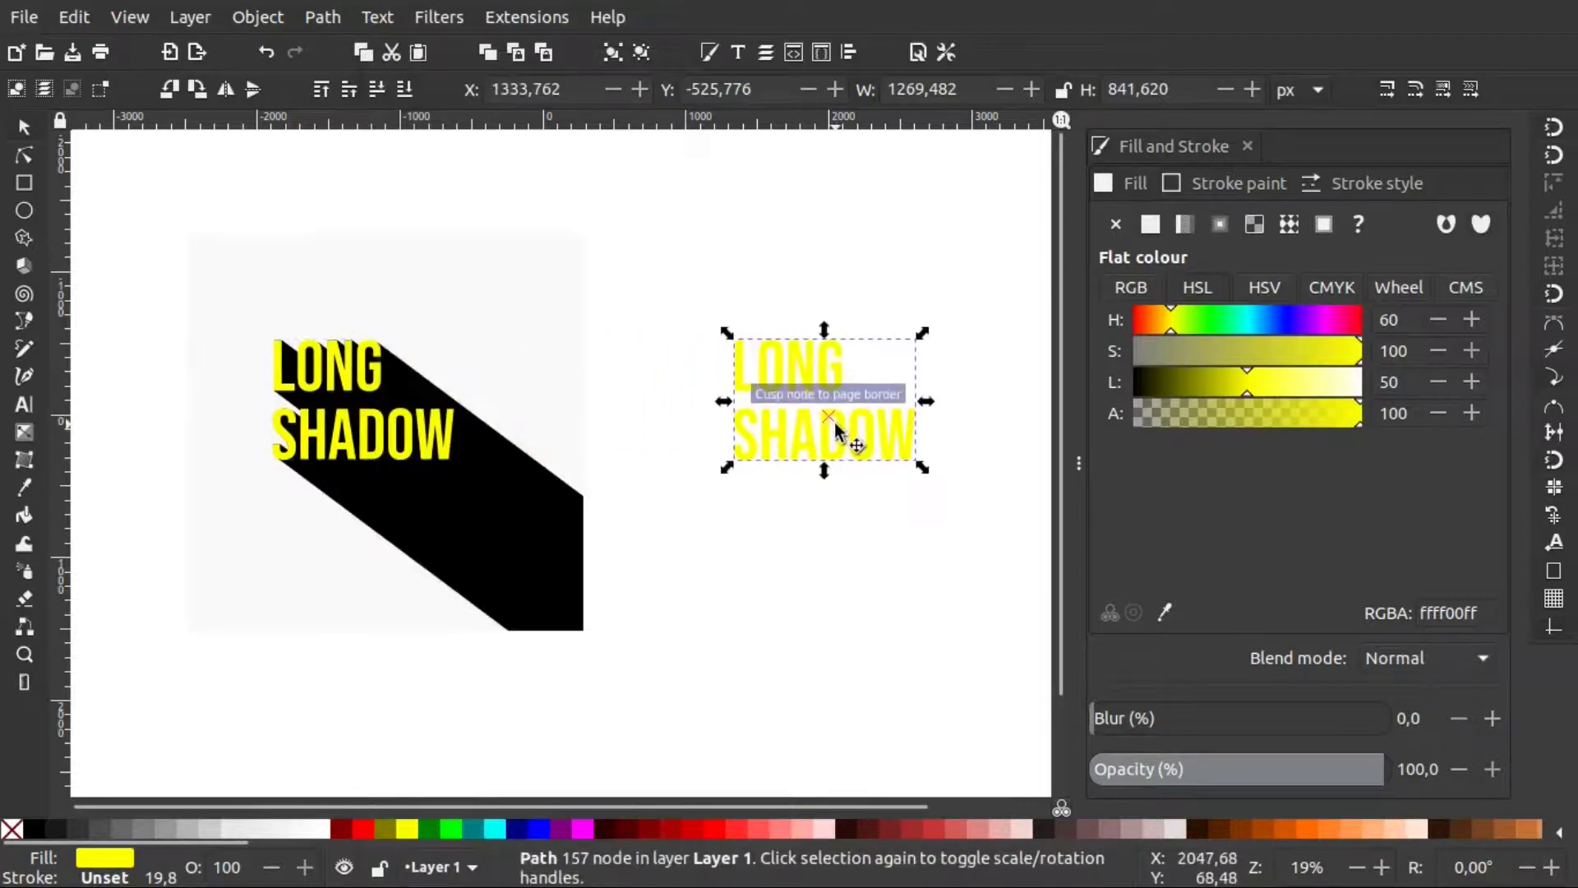
scroll(847, 432, right, 10)
Place a second copy below it, shrunk to about 79%, and select both copies.
right_click(416, 402)
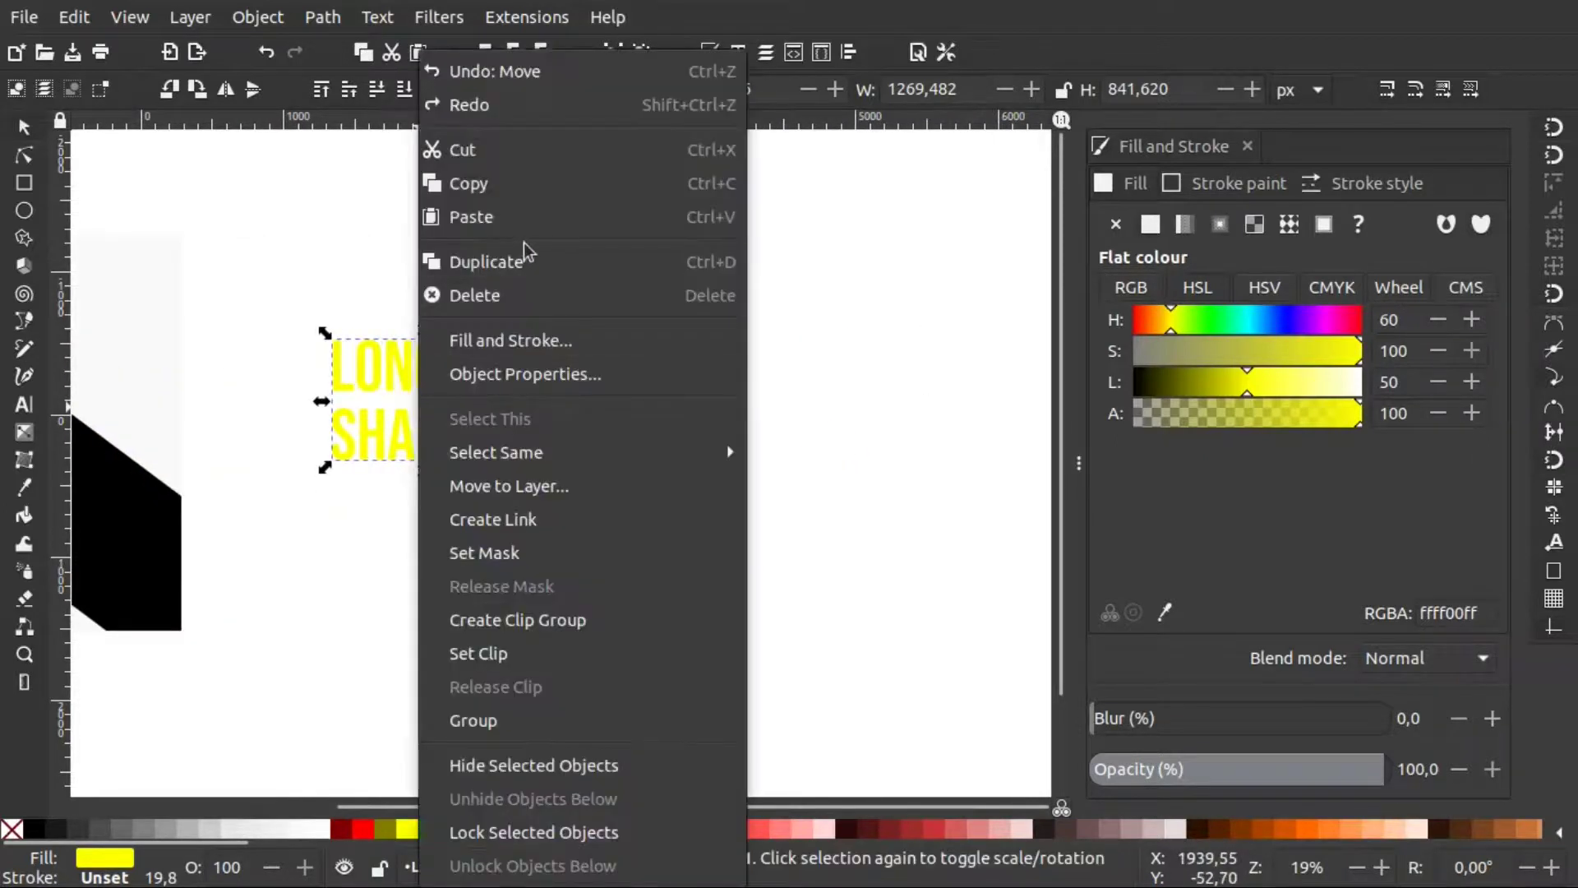
click(524, 264)
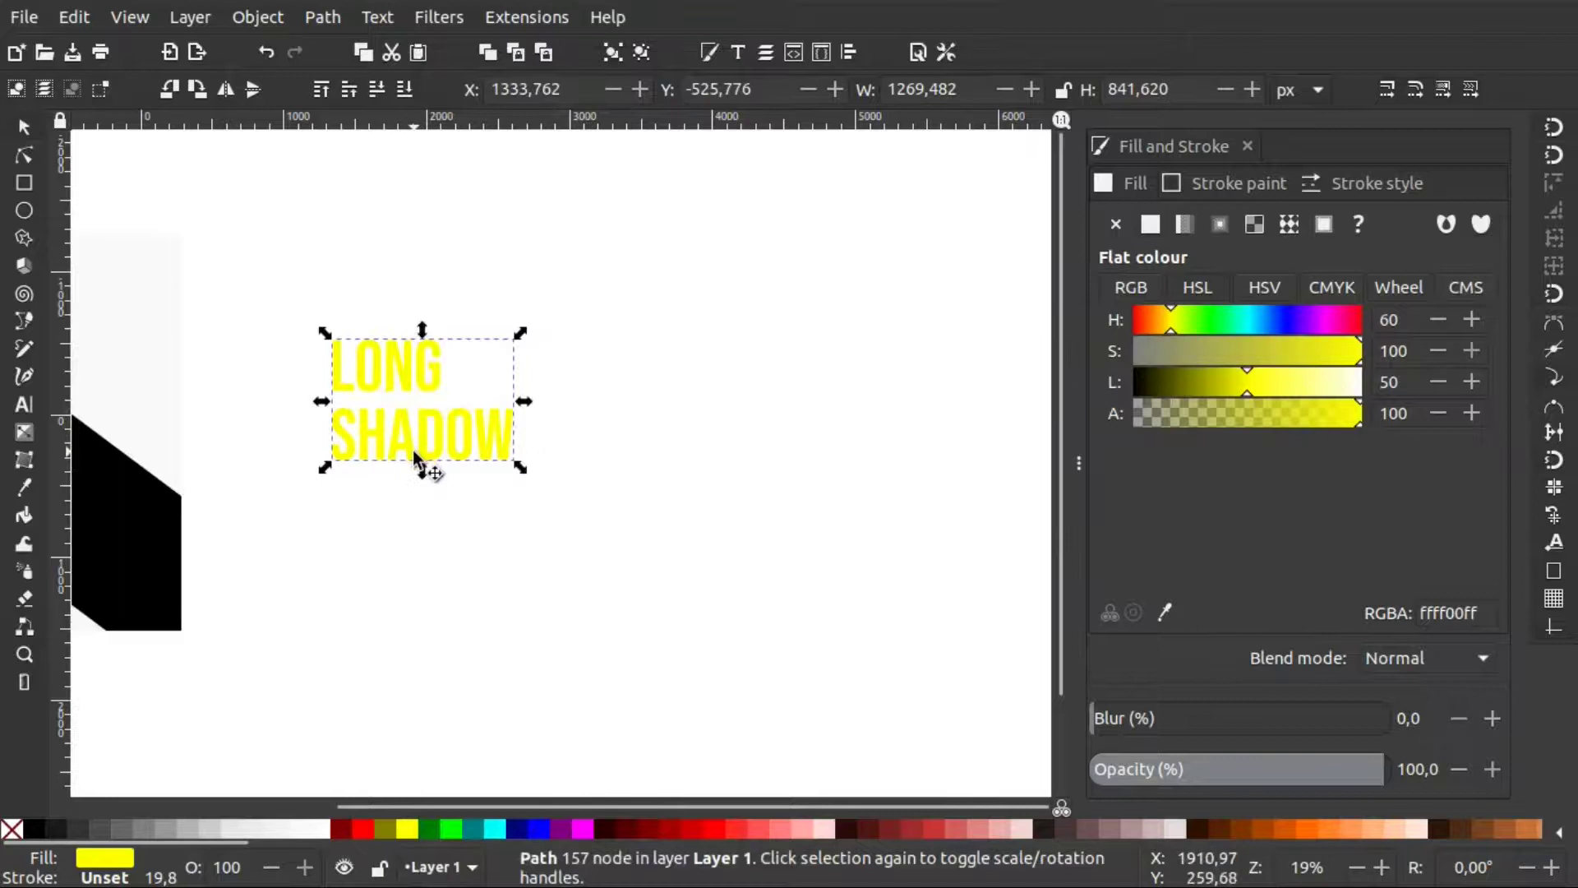
drag(459, 451, 472, 593)
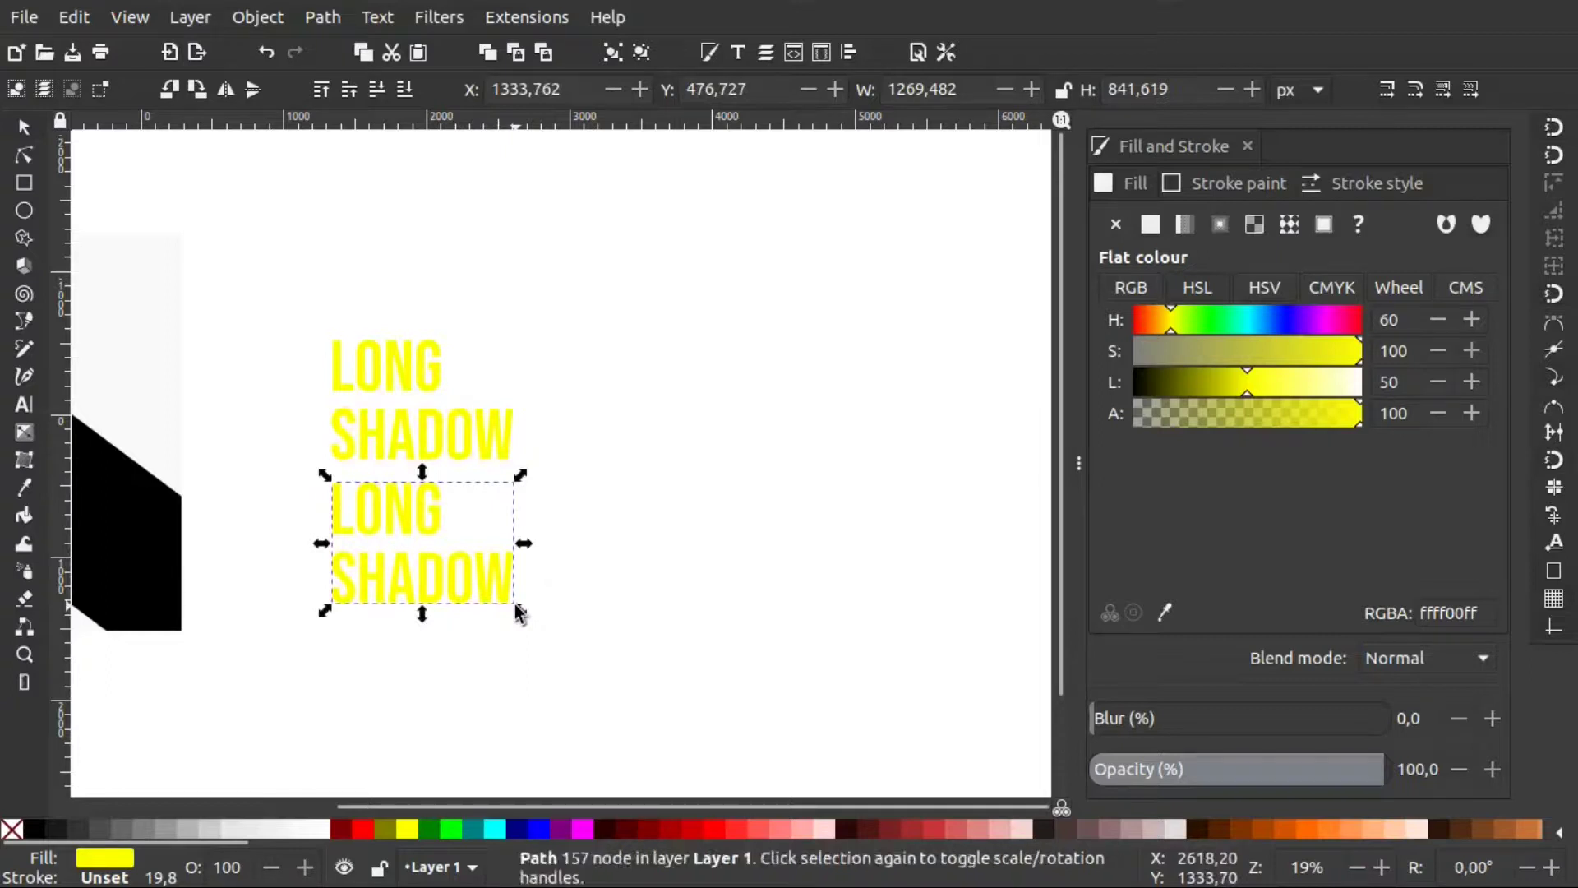
key(ctrl)
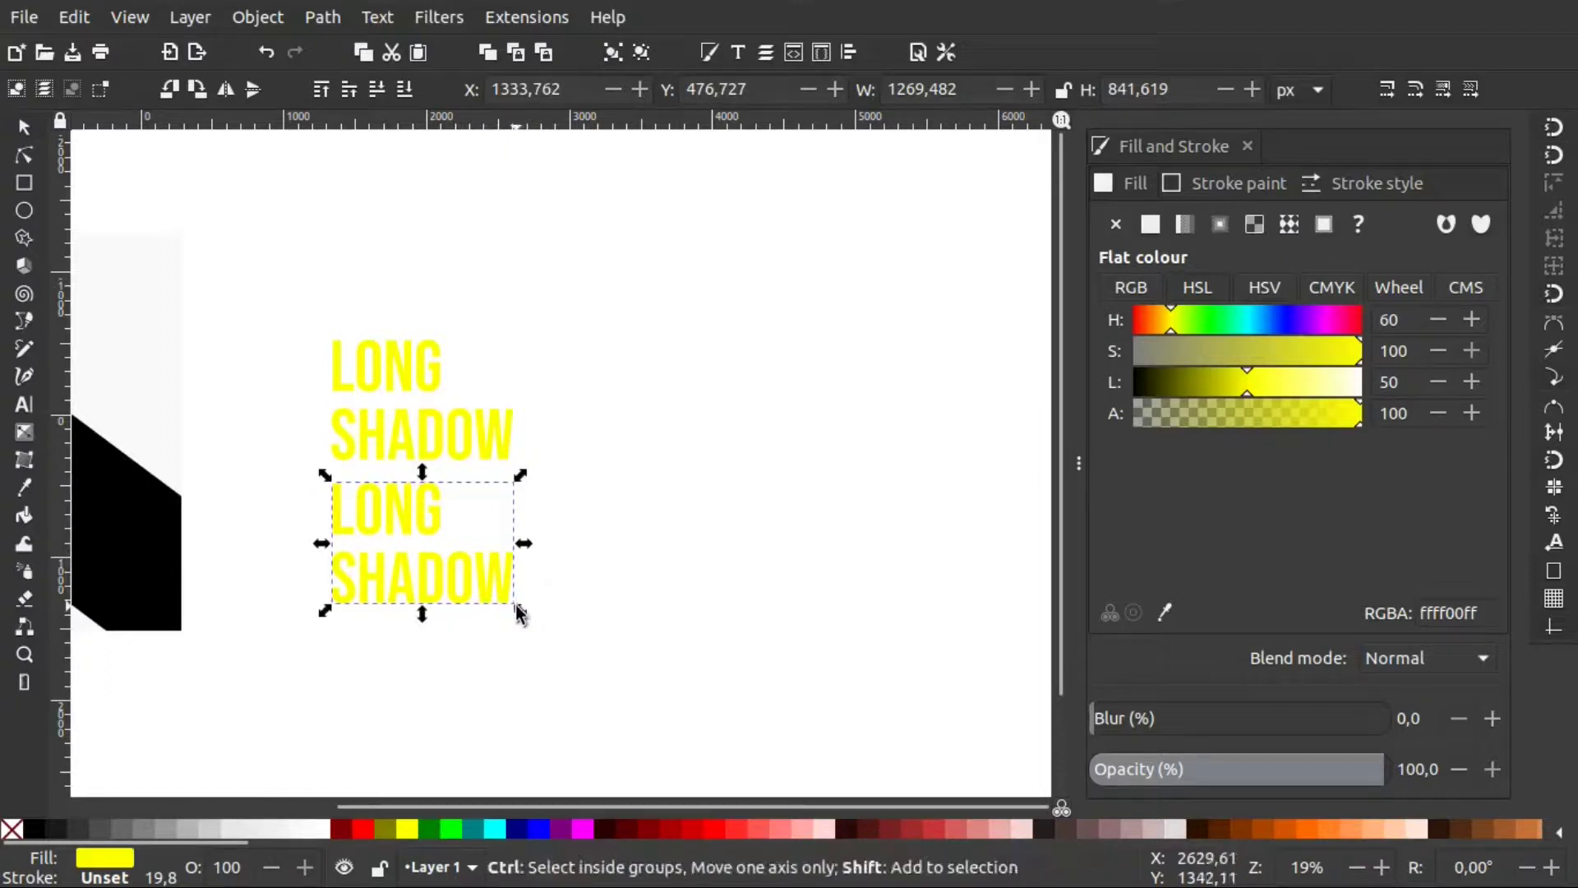
drag(518, 612, 490, 588)
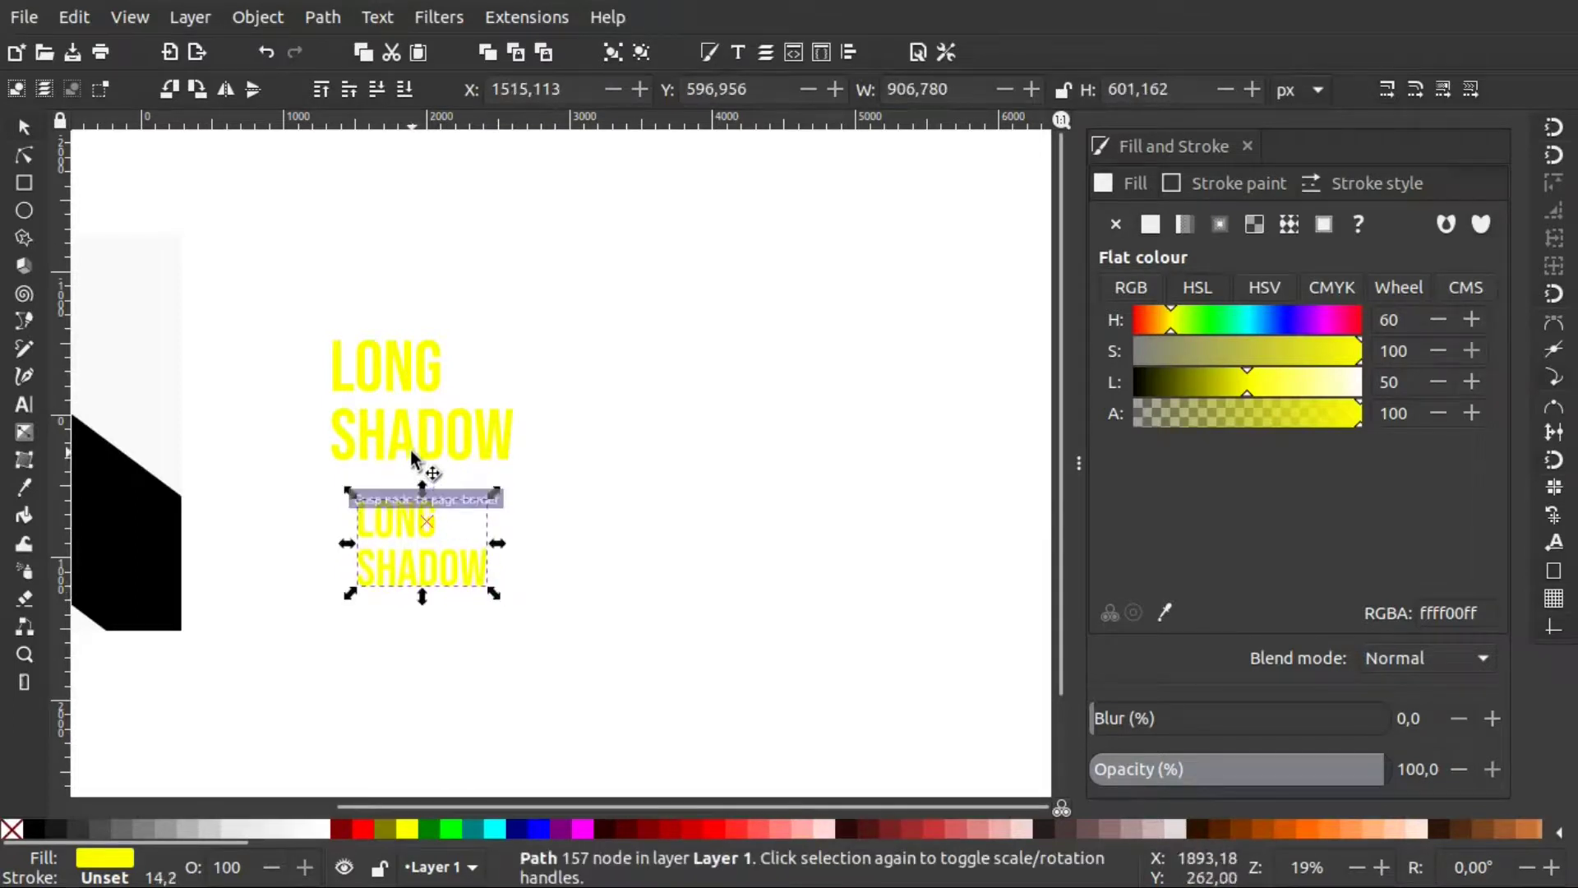
key(shift)
shift+click(411, 451)
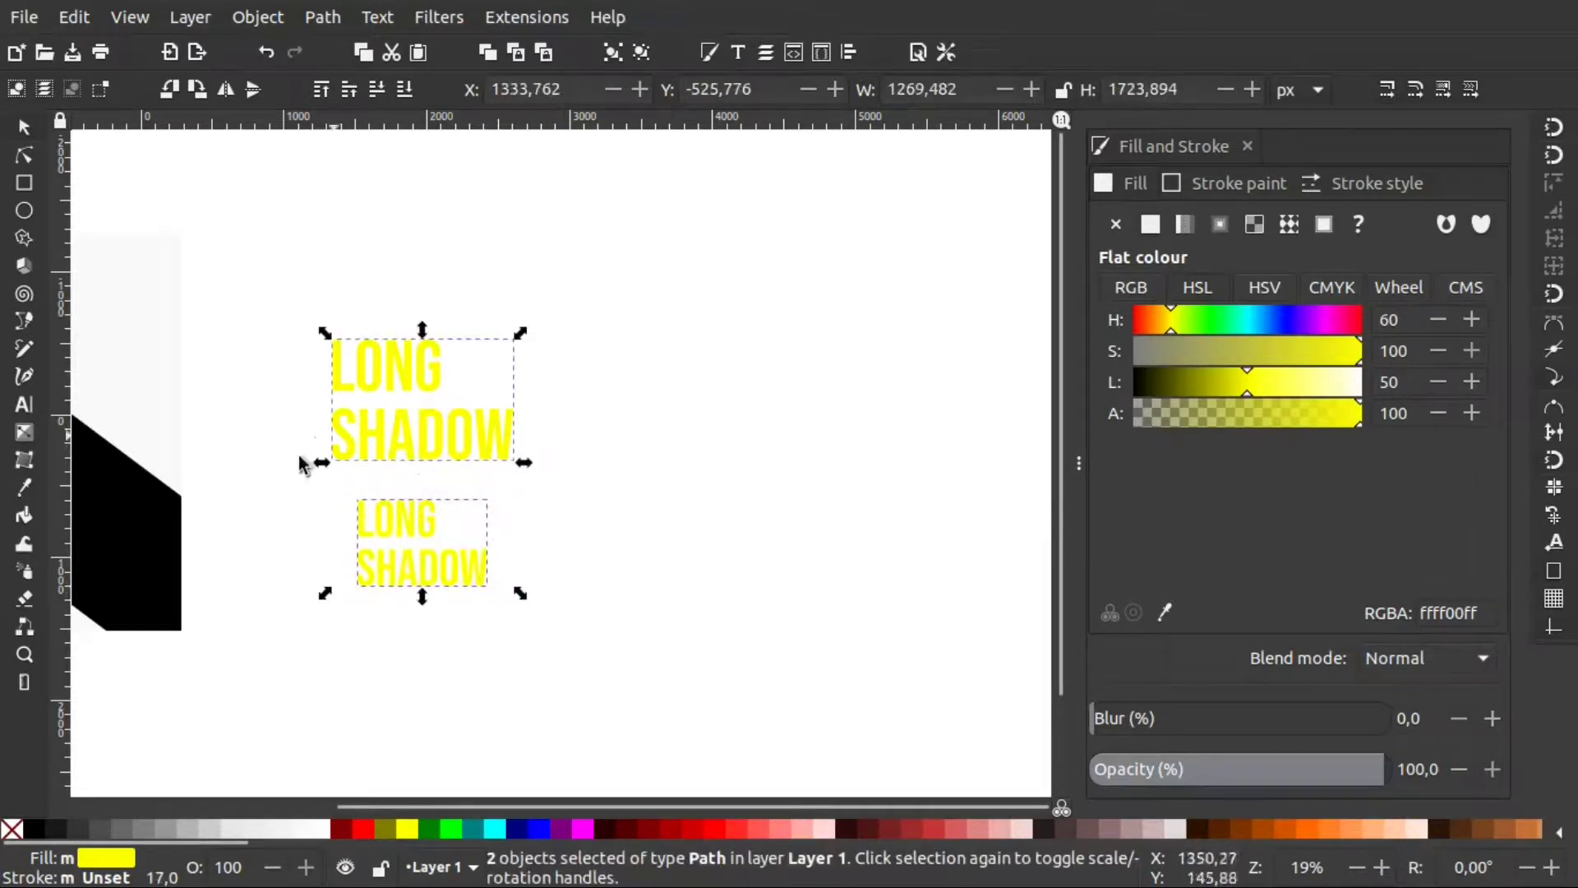
click(533, 15)
mouse_move(580, 301)
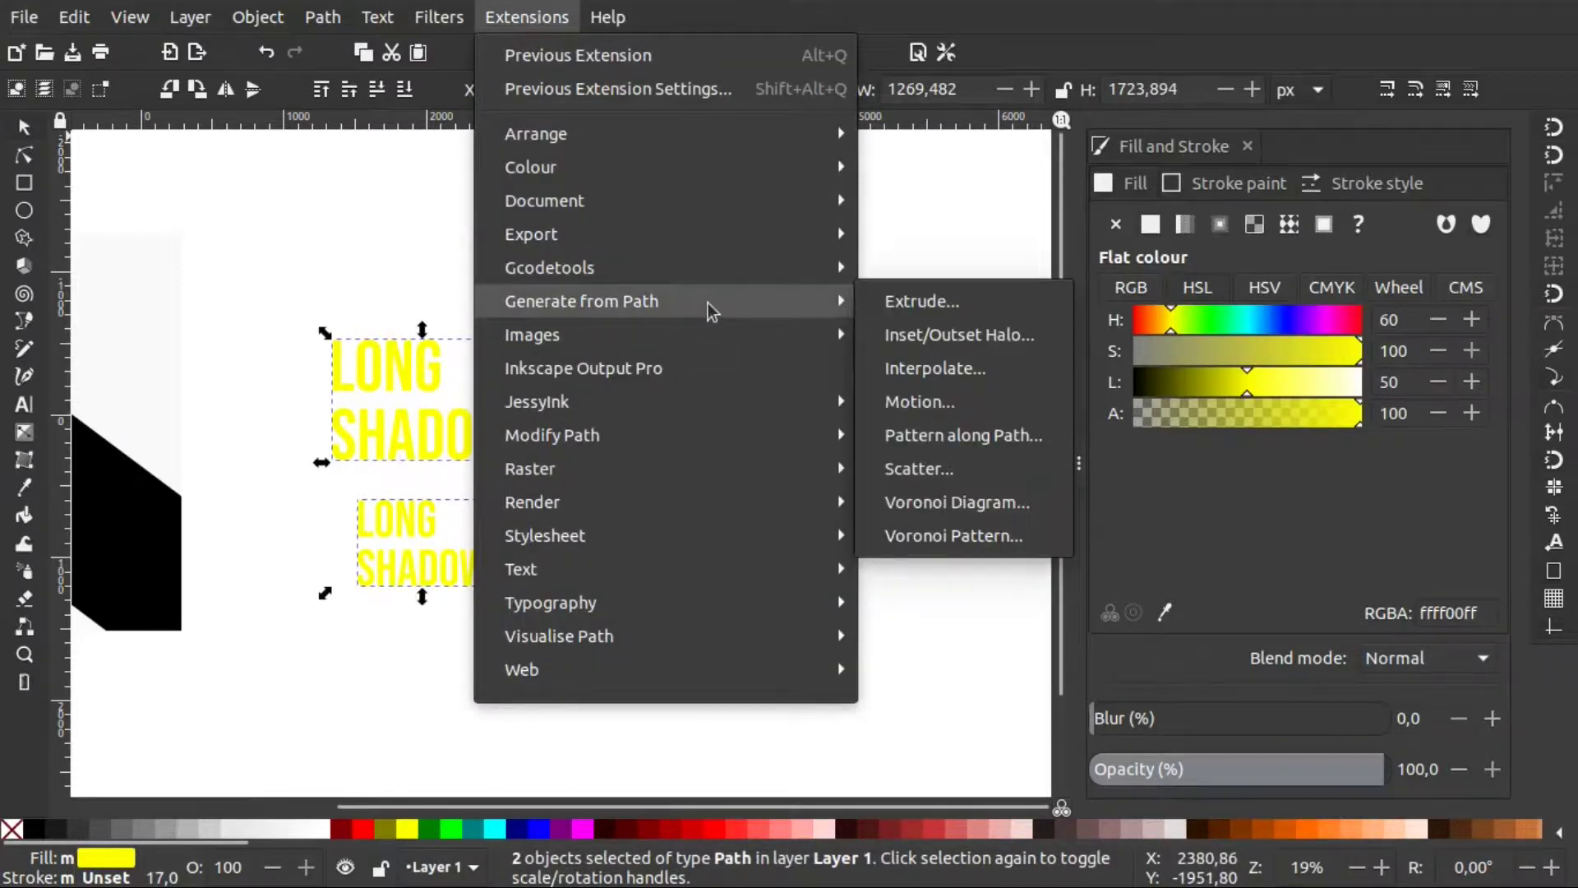
Apply the Extrude extension between the two selected LONG SHADOW texts.
click(923, 299)
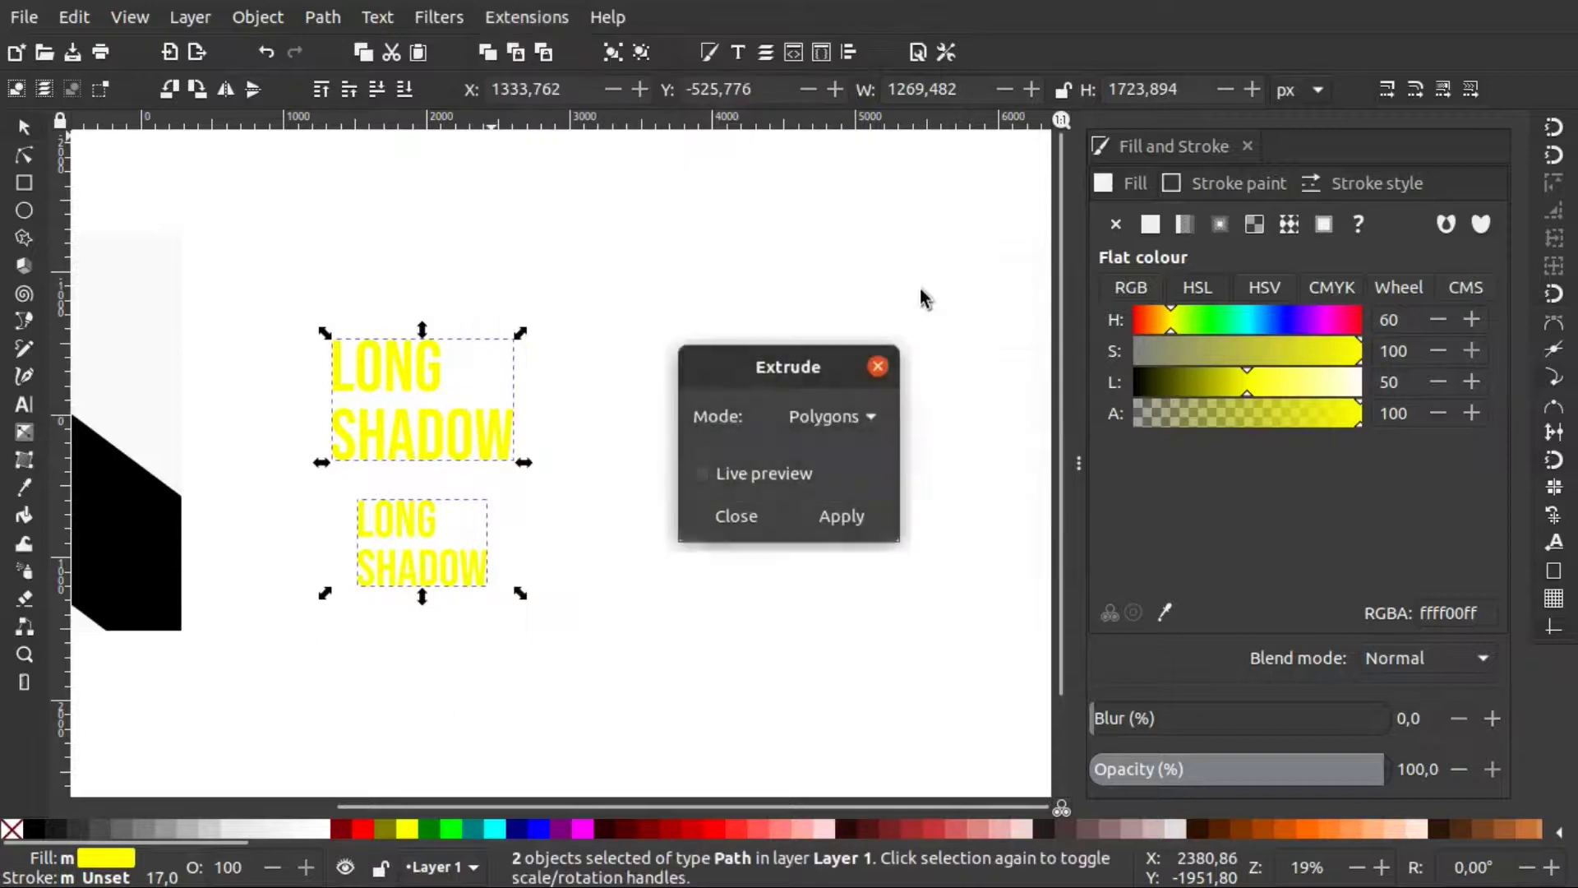
click(863, 516)
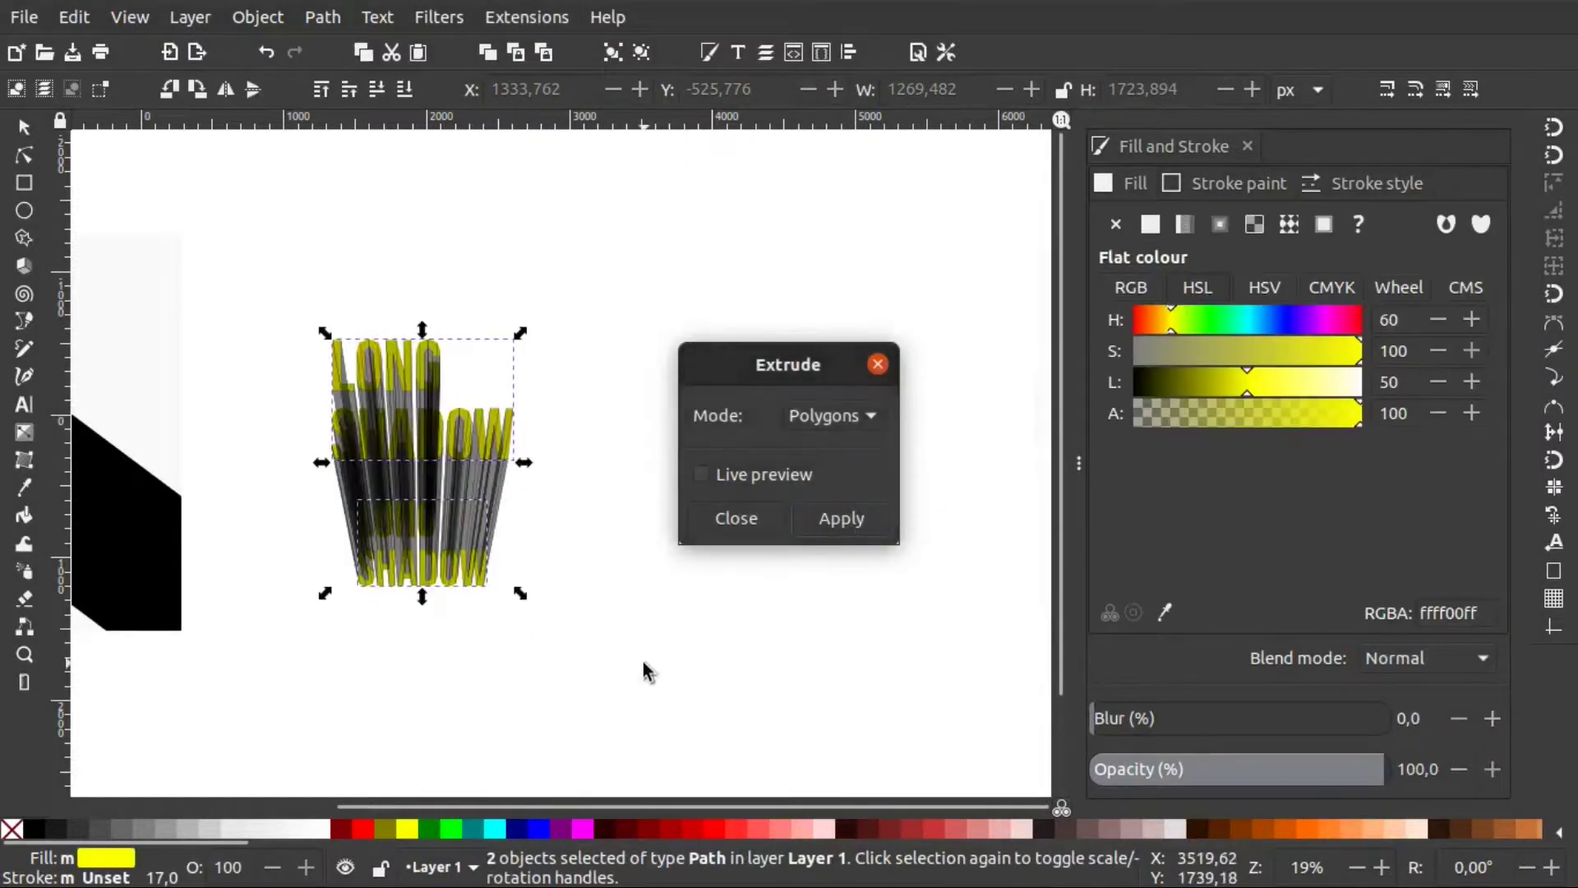
click(516, 557)
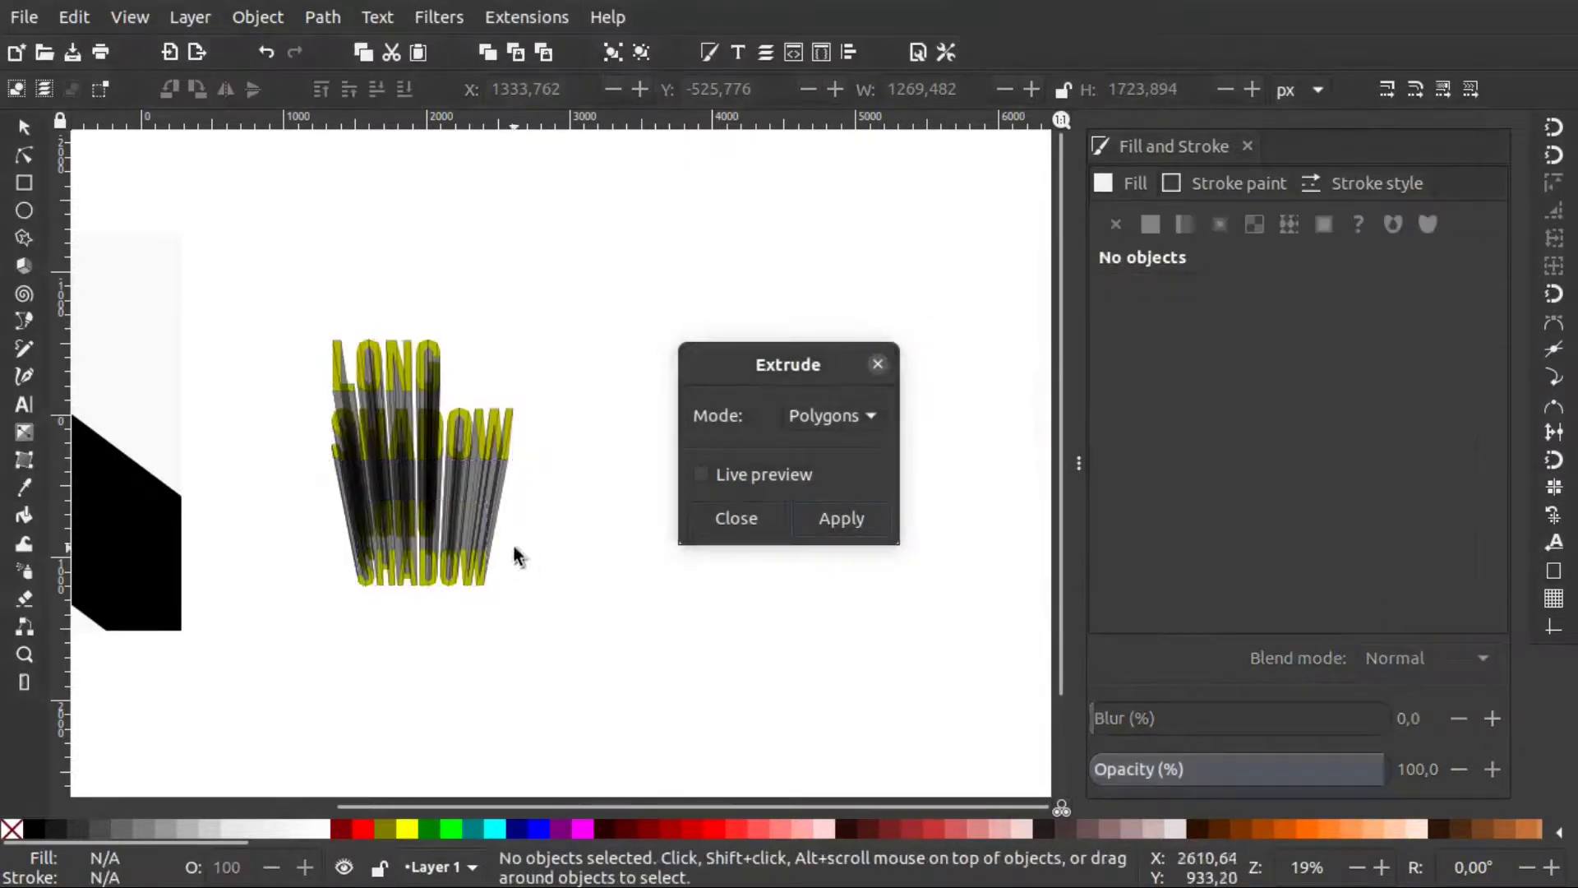
click(746, 521)
Set the extrusion group's alpha to 100 and lower it behind the yellow text.
click(450, 487)
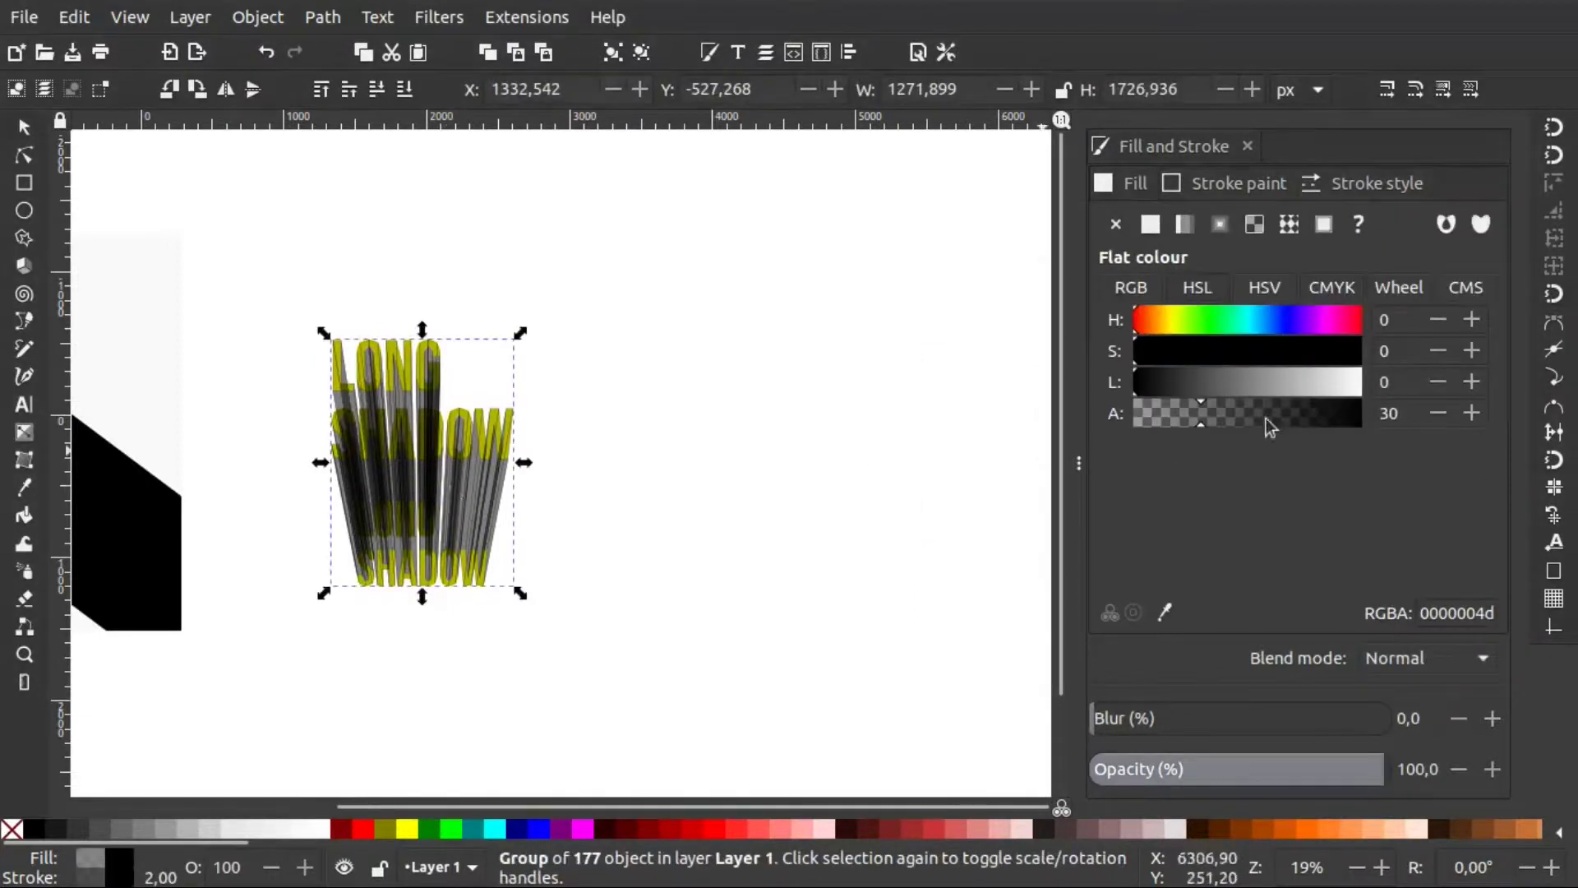
drag(1311, 414, 1411, 433)
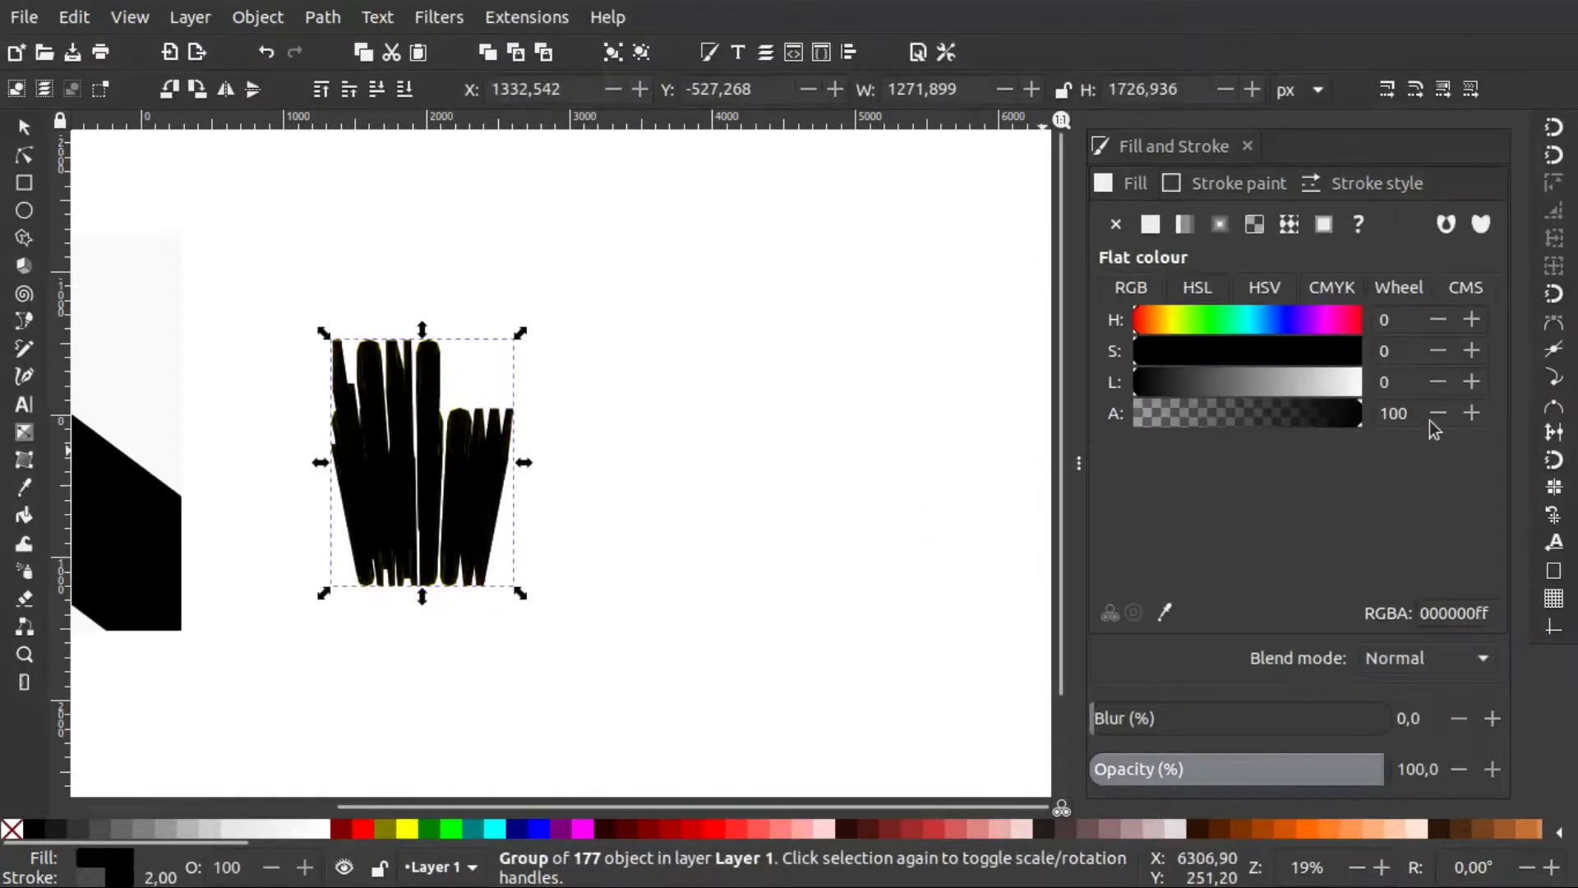
click(740, 524)
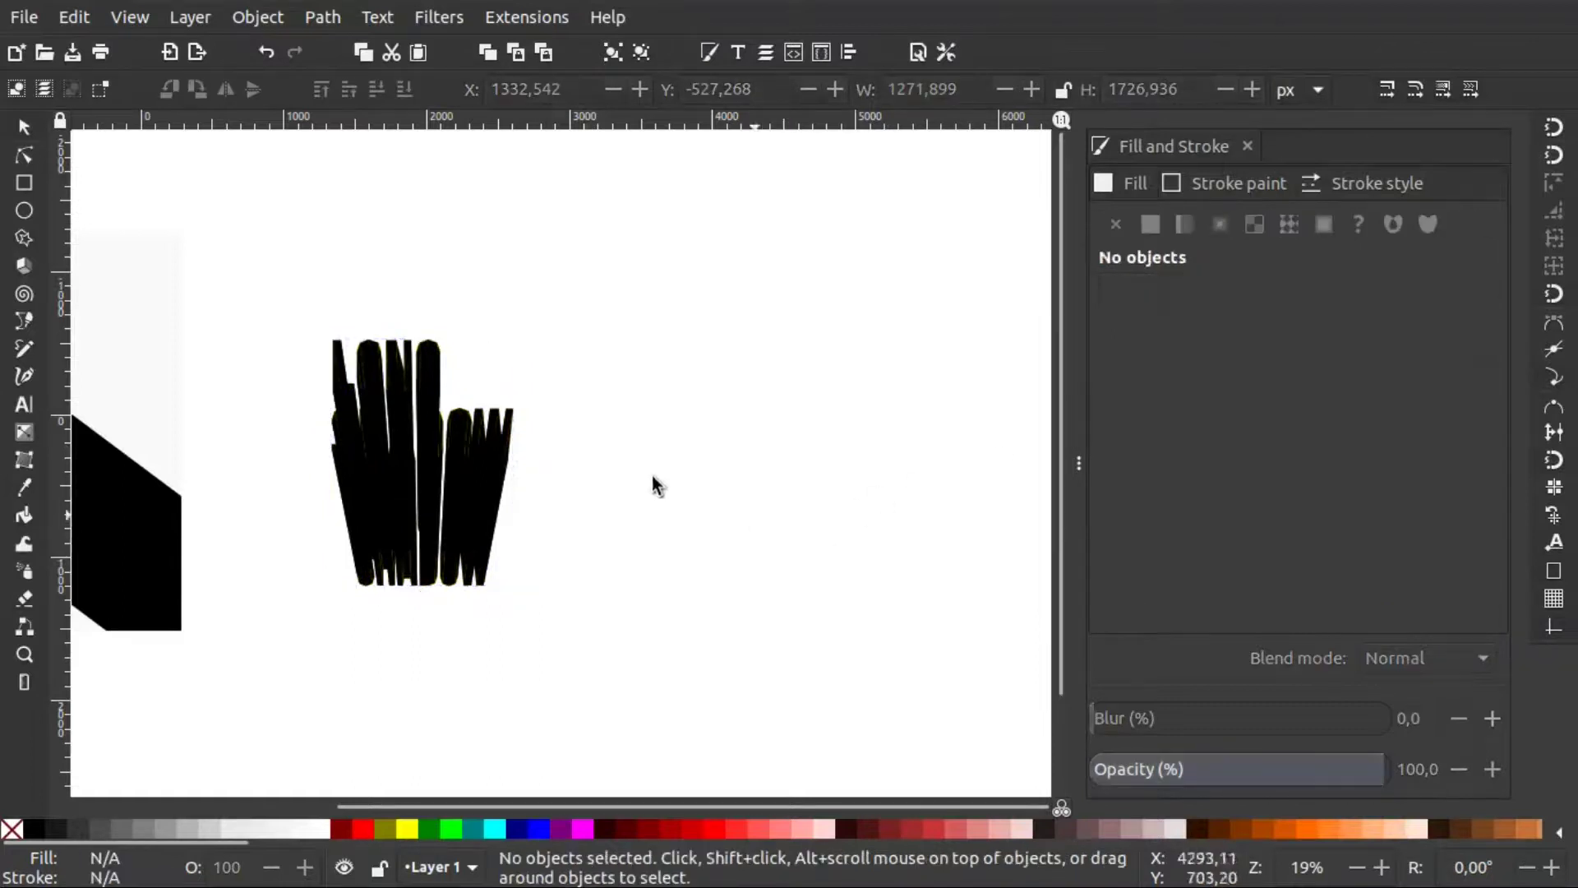
click(484, 477)
click(404, 90)
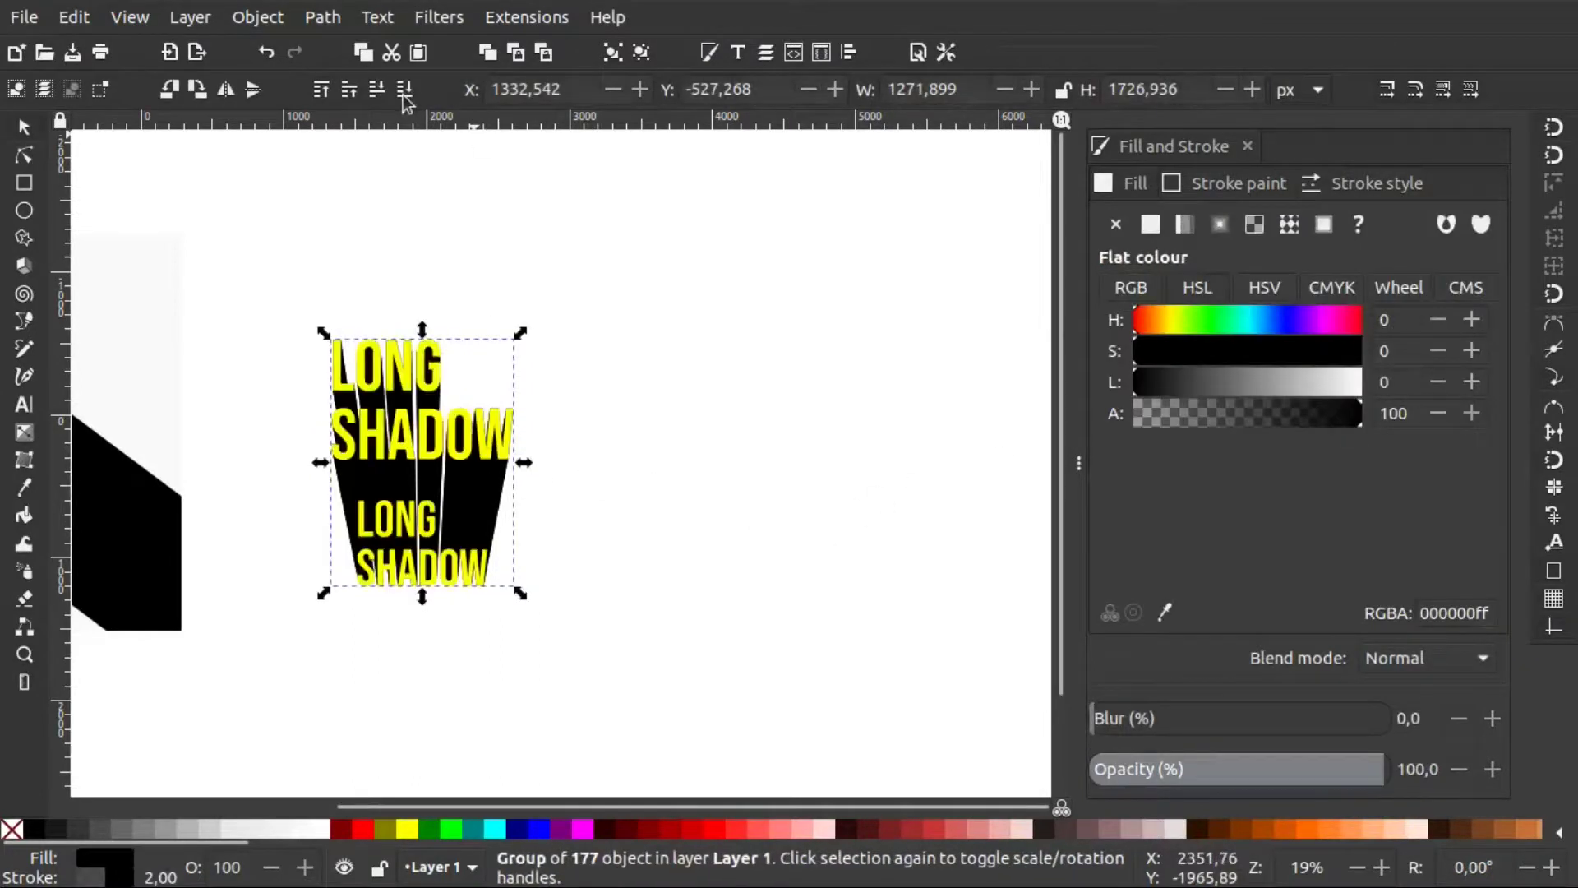
Delete the small lower LONG SHADOW copy.
click(648, 412)
click(425, 582)
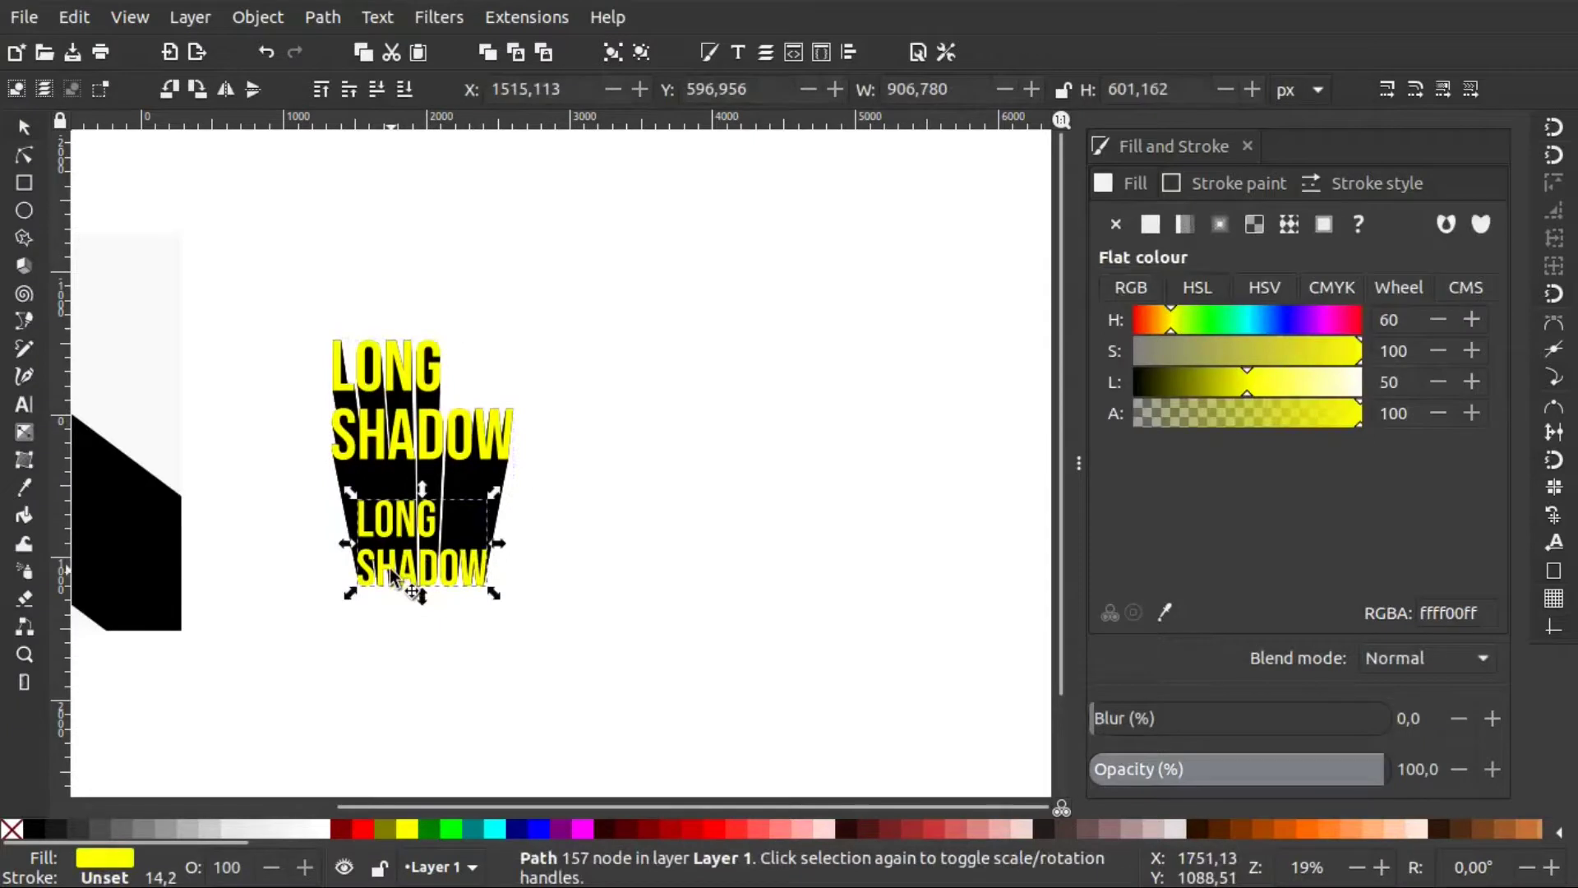
key(Delete)
scroll(390, 569, left, 3)
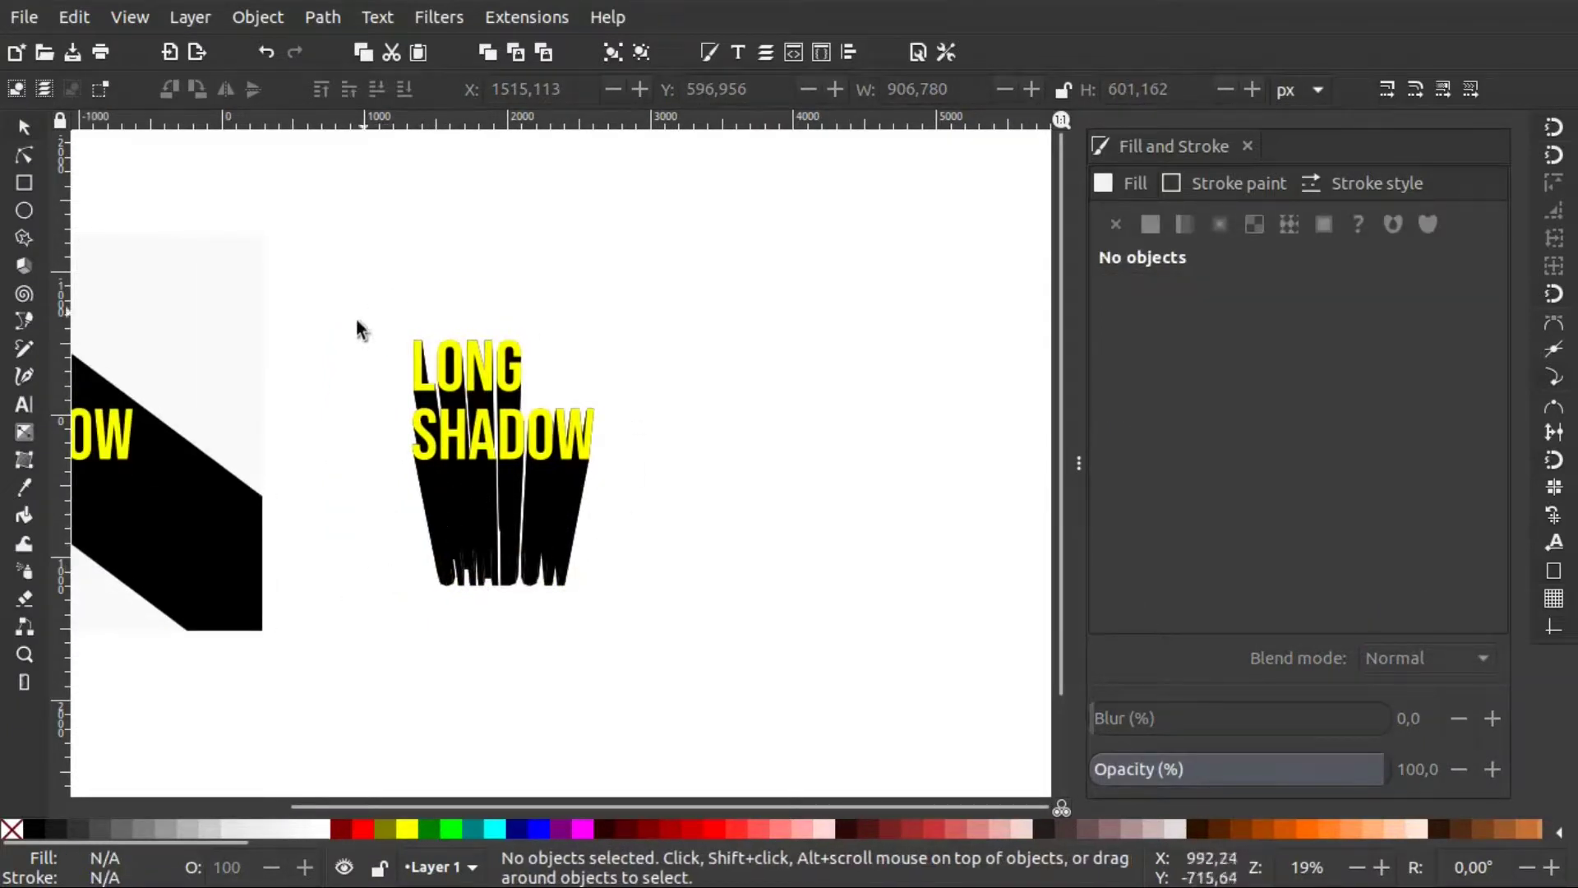
scroll(599, 518, left, 5)
scroll(599, 518, right, 2)
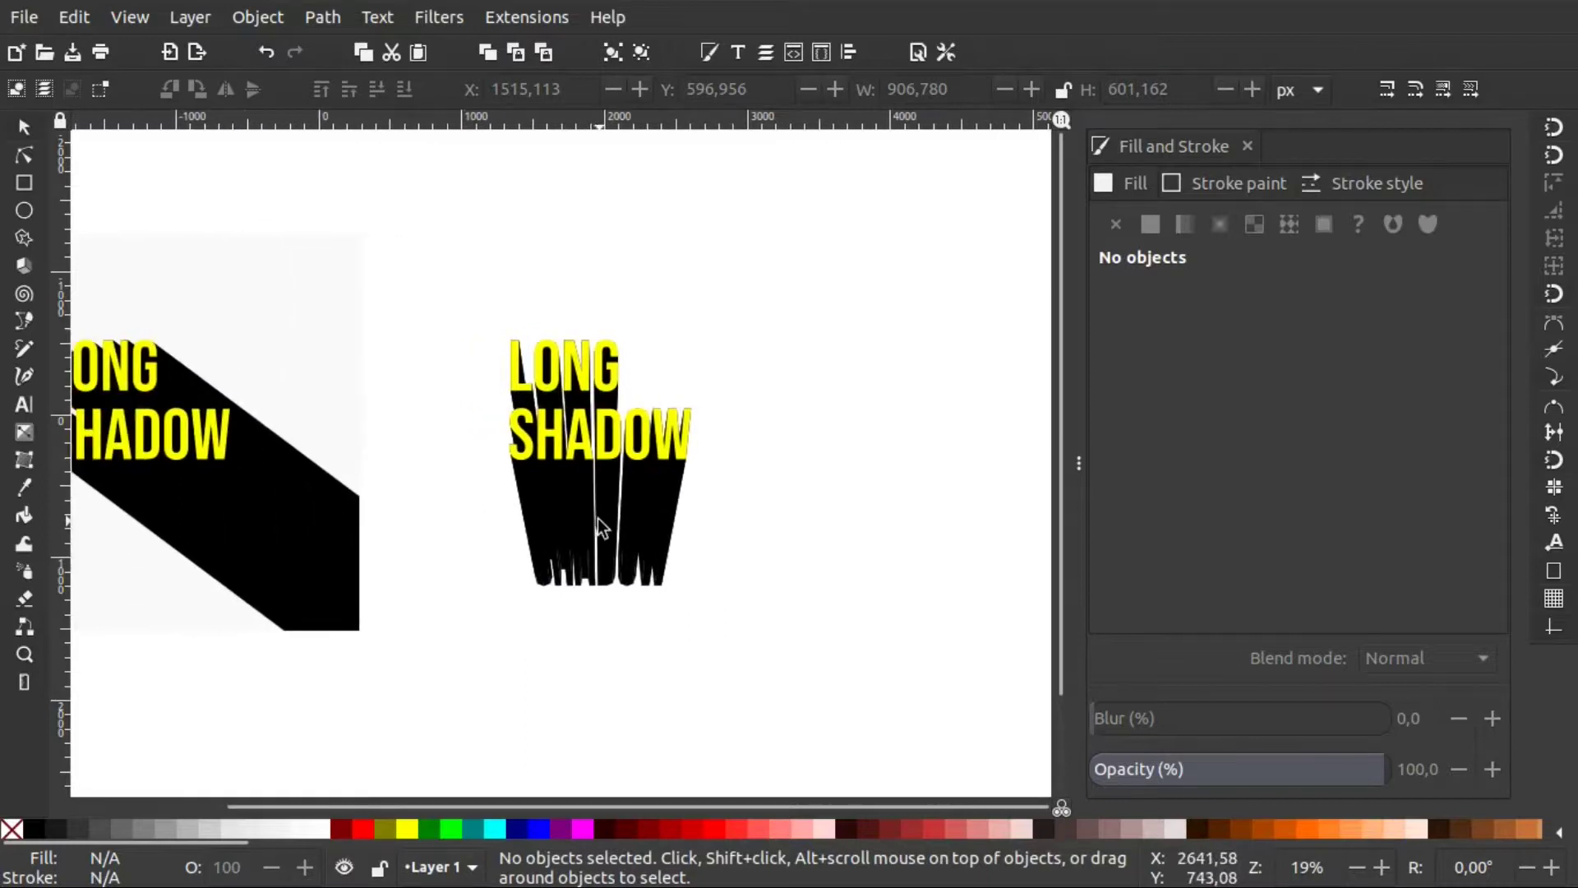
scroll(598, 518, left, 10)
scroll(599, 518, right, 6)
scroll(734, 489, right, 7)
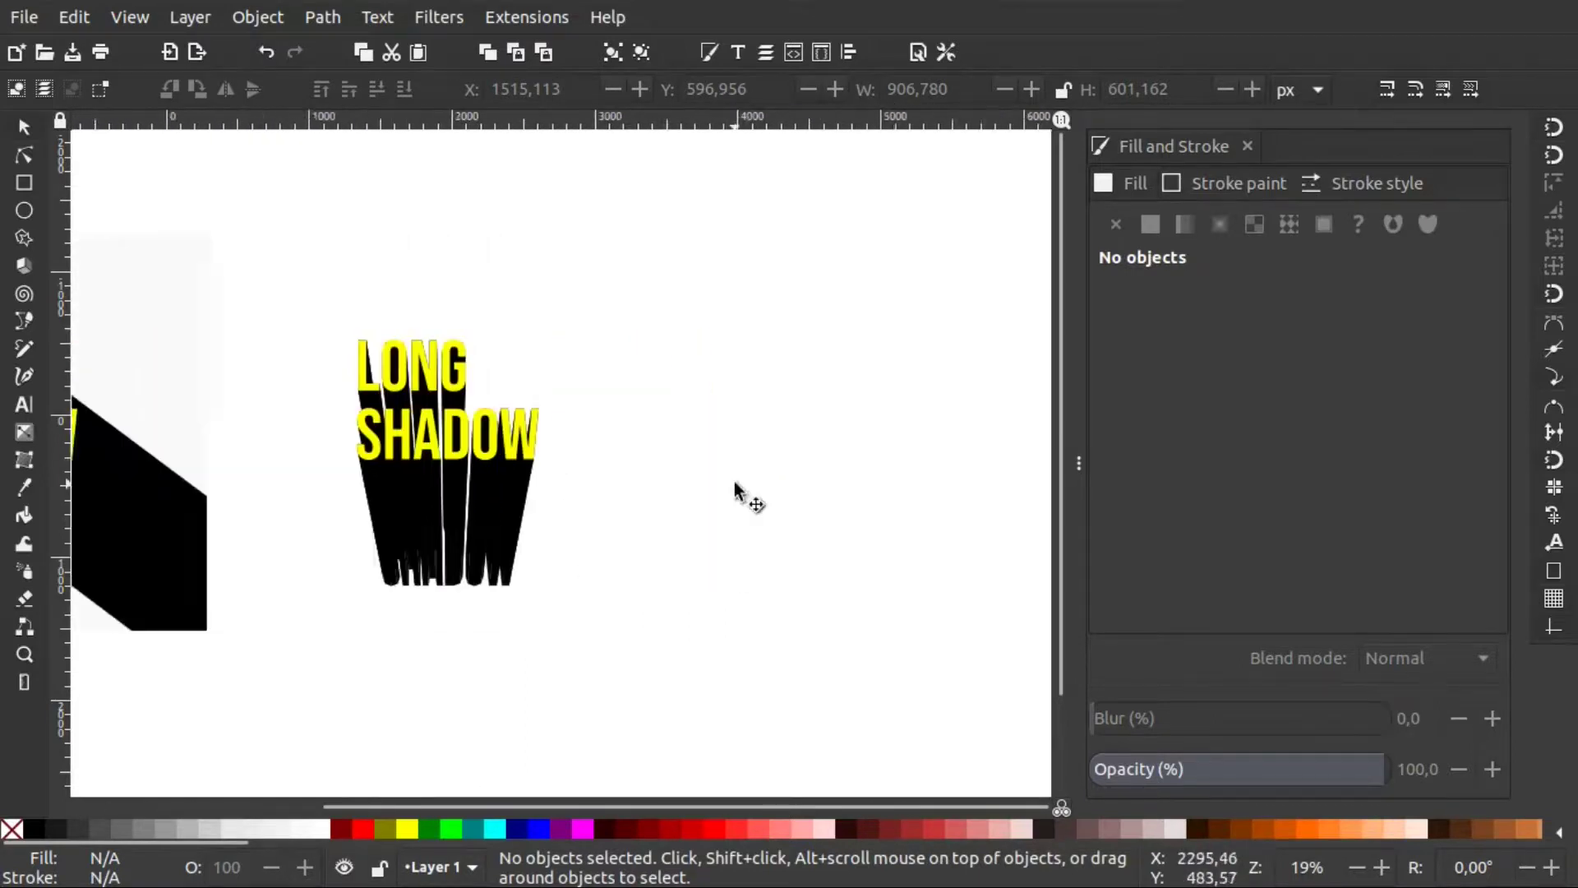
scroll(733, 489, right, 2)
Move a spare LONG SHADOW copy up and right, and select it with the lower copy.
click(413, 448)
mouse_move(351, 452)
mouse_down()
mouse_move(660, 454)
mouse_move(753, 358)
mouse_move(771, 259)
mouse_up()
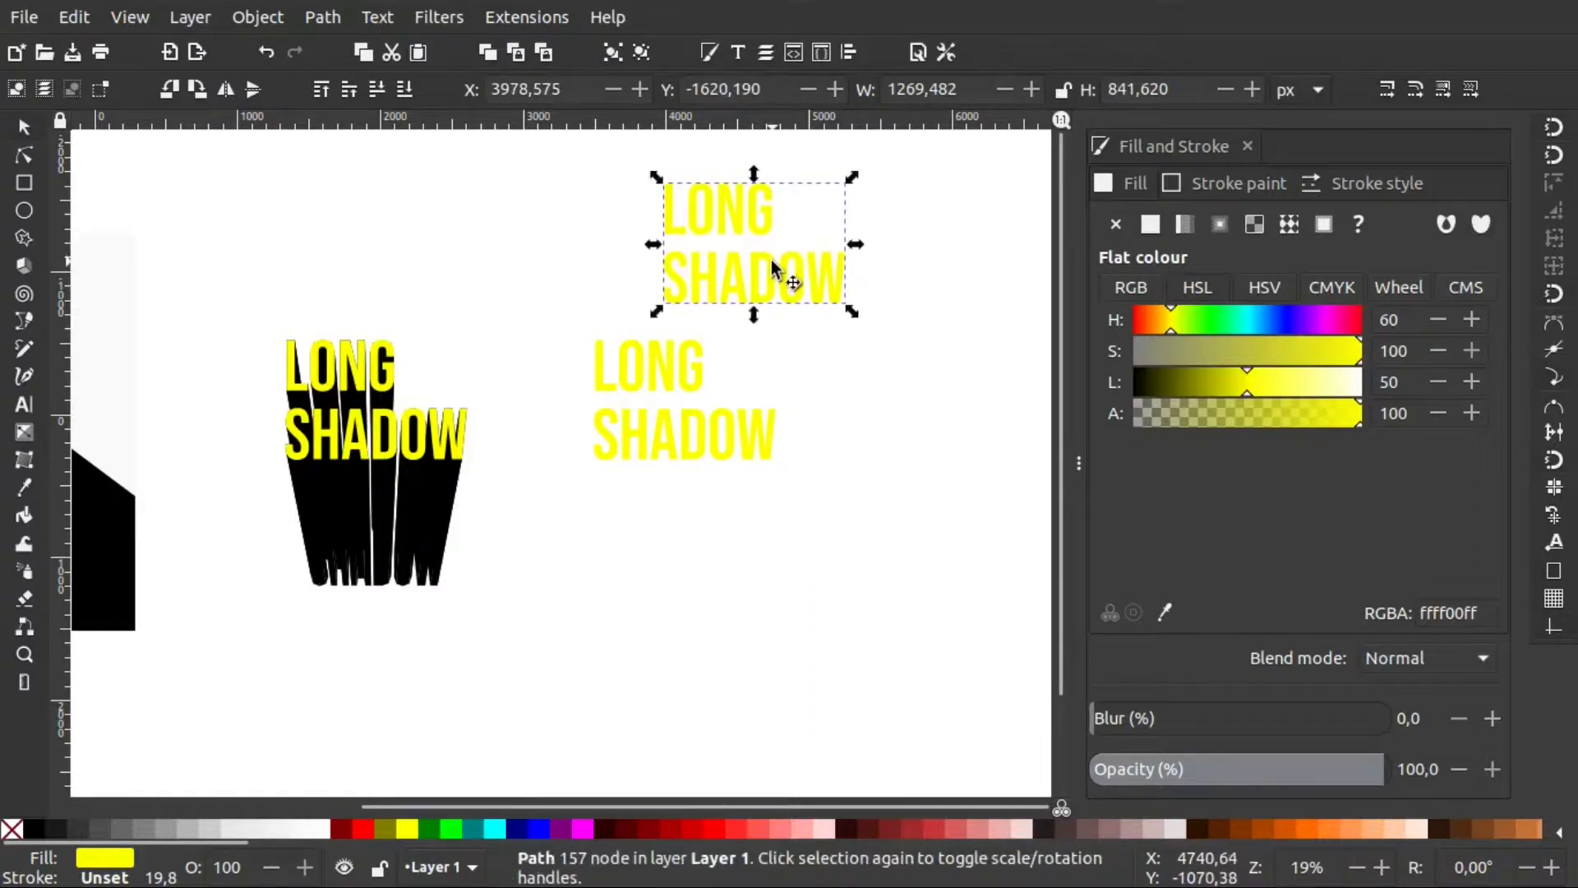
shift+click(673, 396)
scroll(672, 395, up, 5)
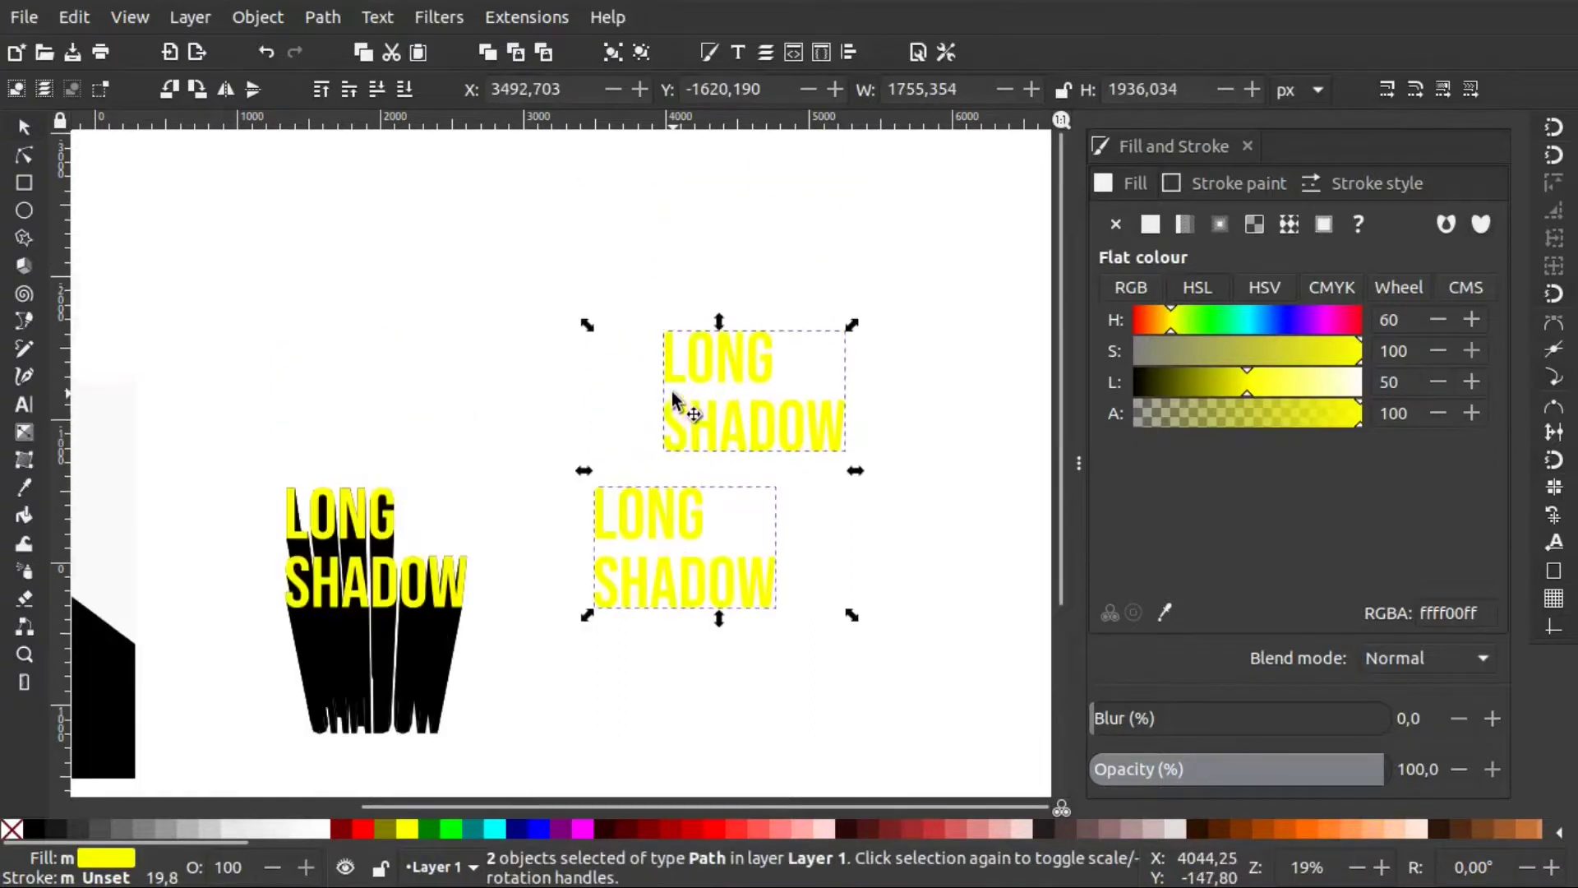
click(497, 20)
mouse_move(531, 333)
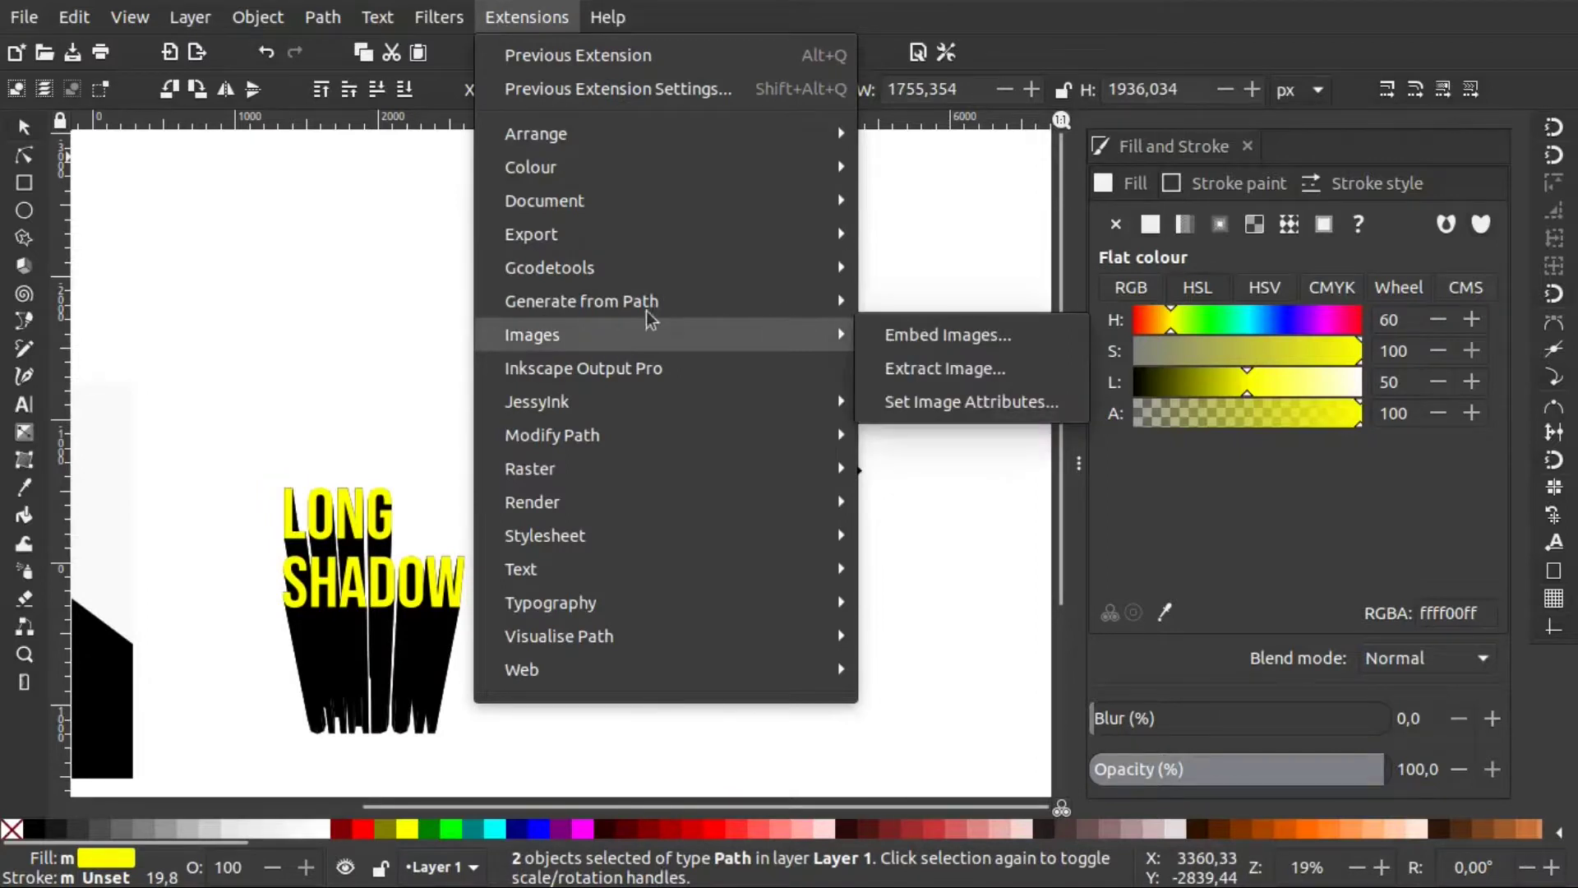
Extrude between the two LONG SHADOW copies and make the extrusion fully opaque black.
mouse_move(580, 301)
click(888, 303)
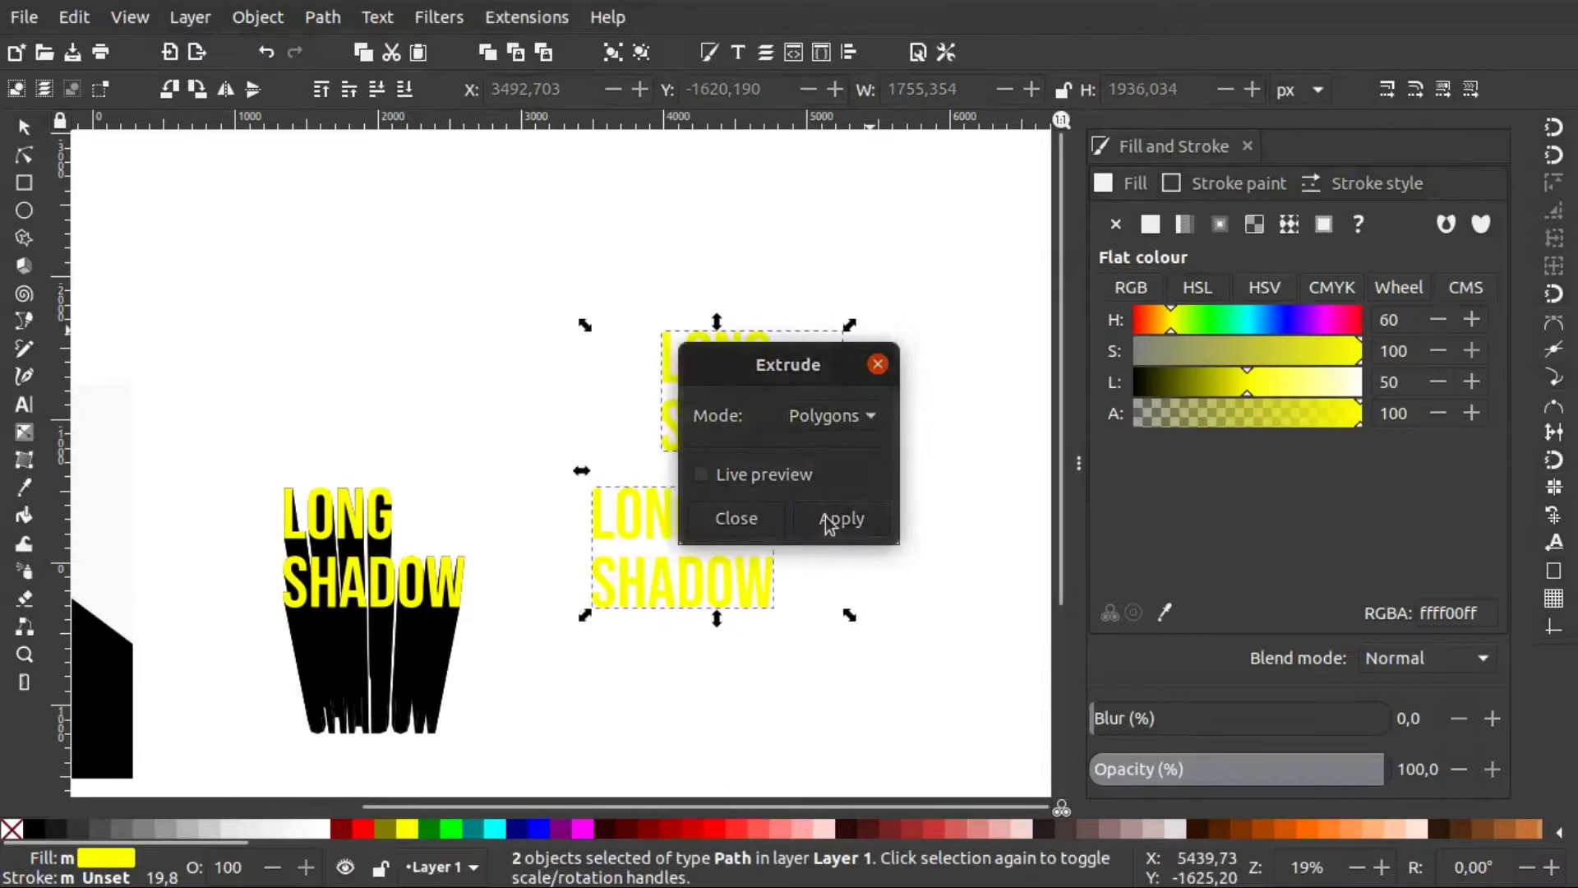
click(829, 524)
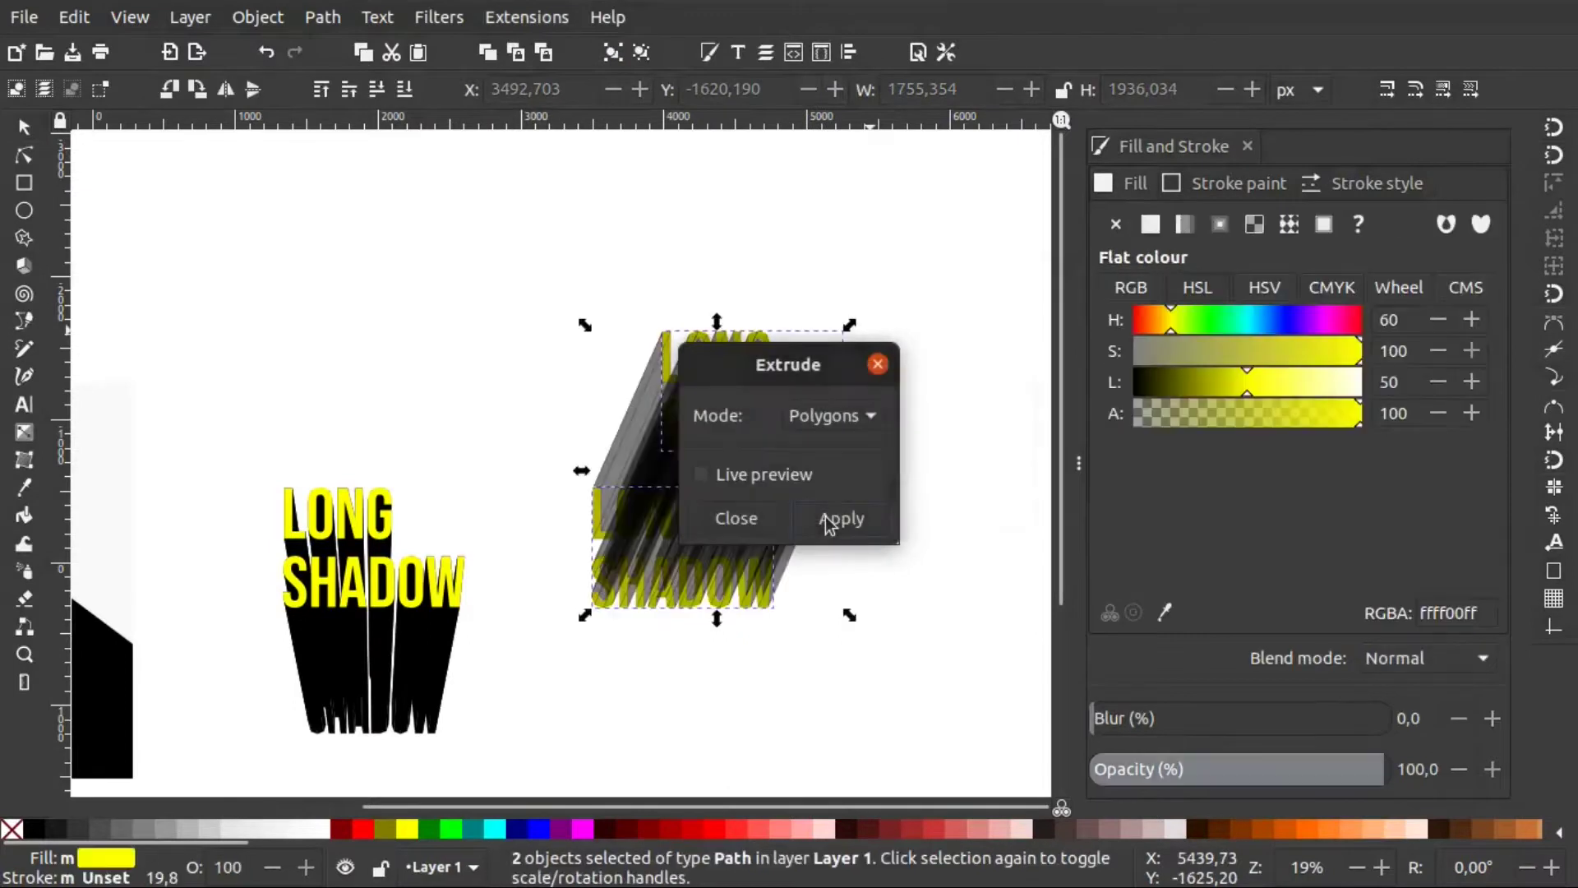
click(734, 518)
click(864, 547)
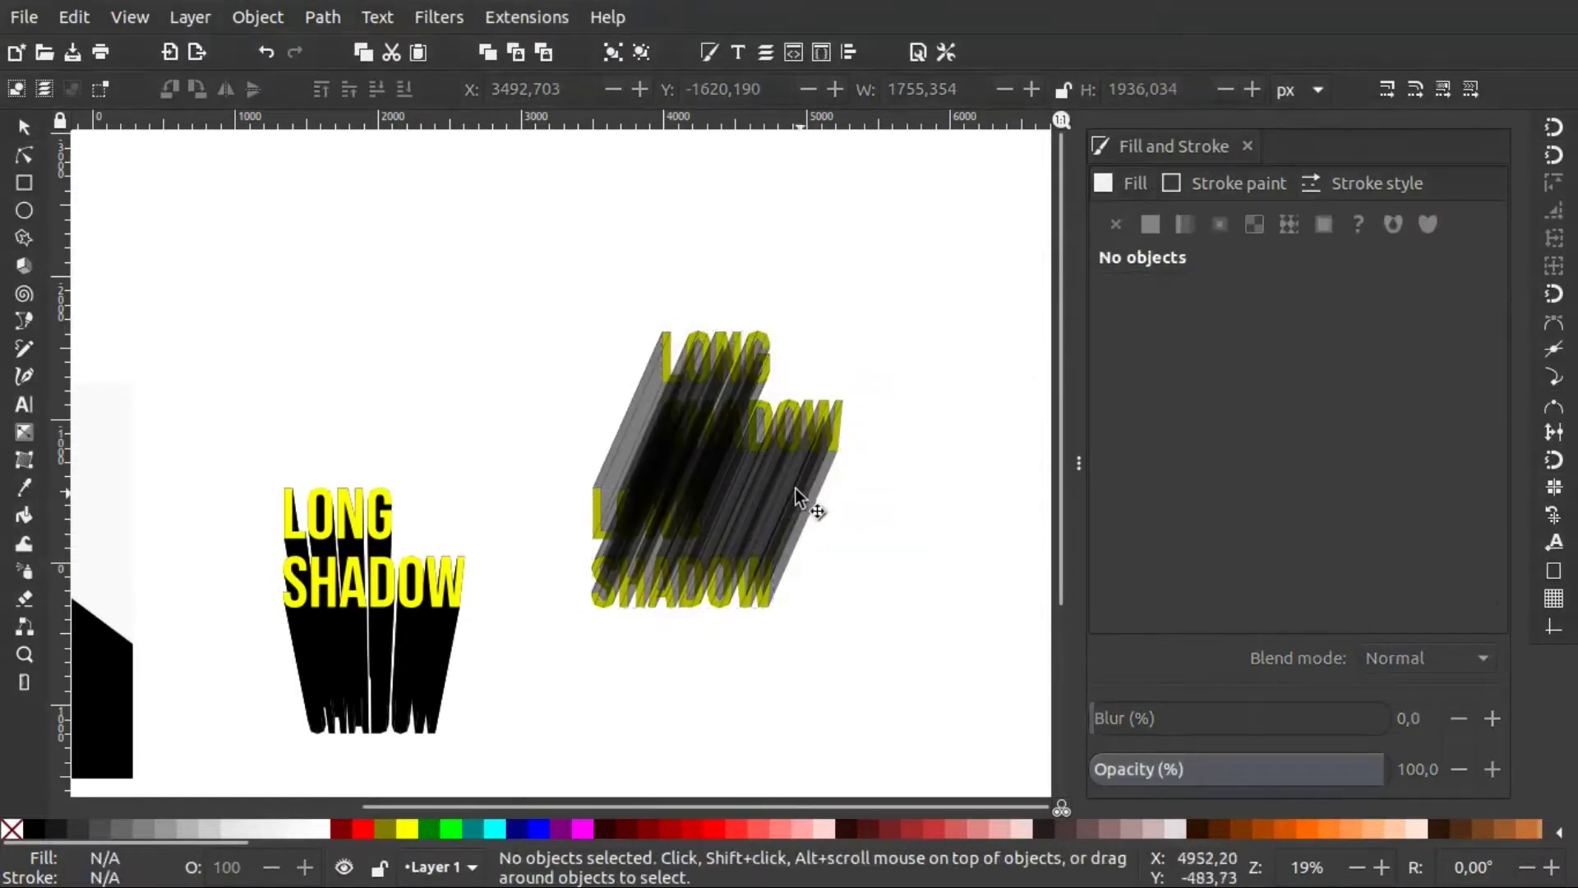
click(796, 489)
drag(1301, 421, 1442, 408)
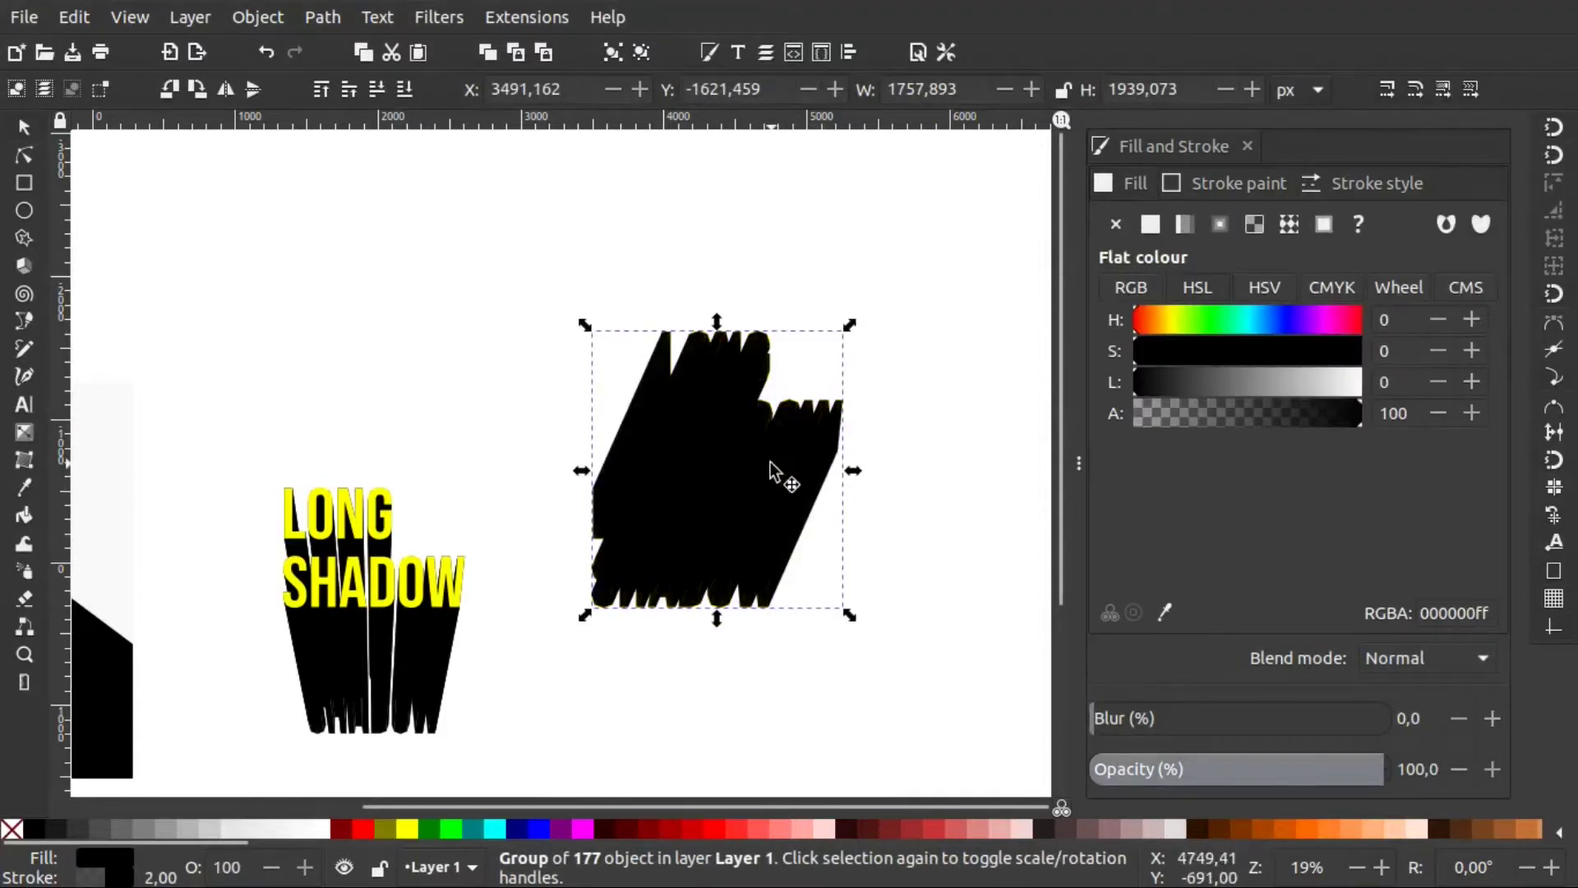
Send the black shadow behind the yellow text and delete the upper text copy.
click(404, 90)
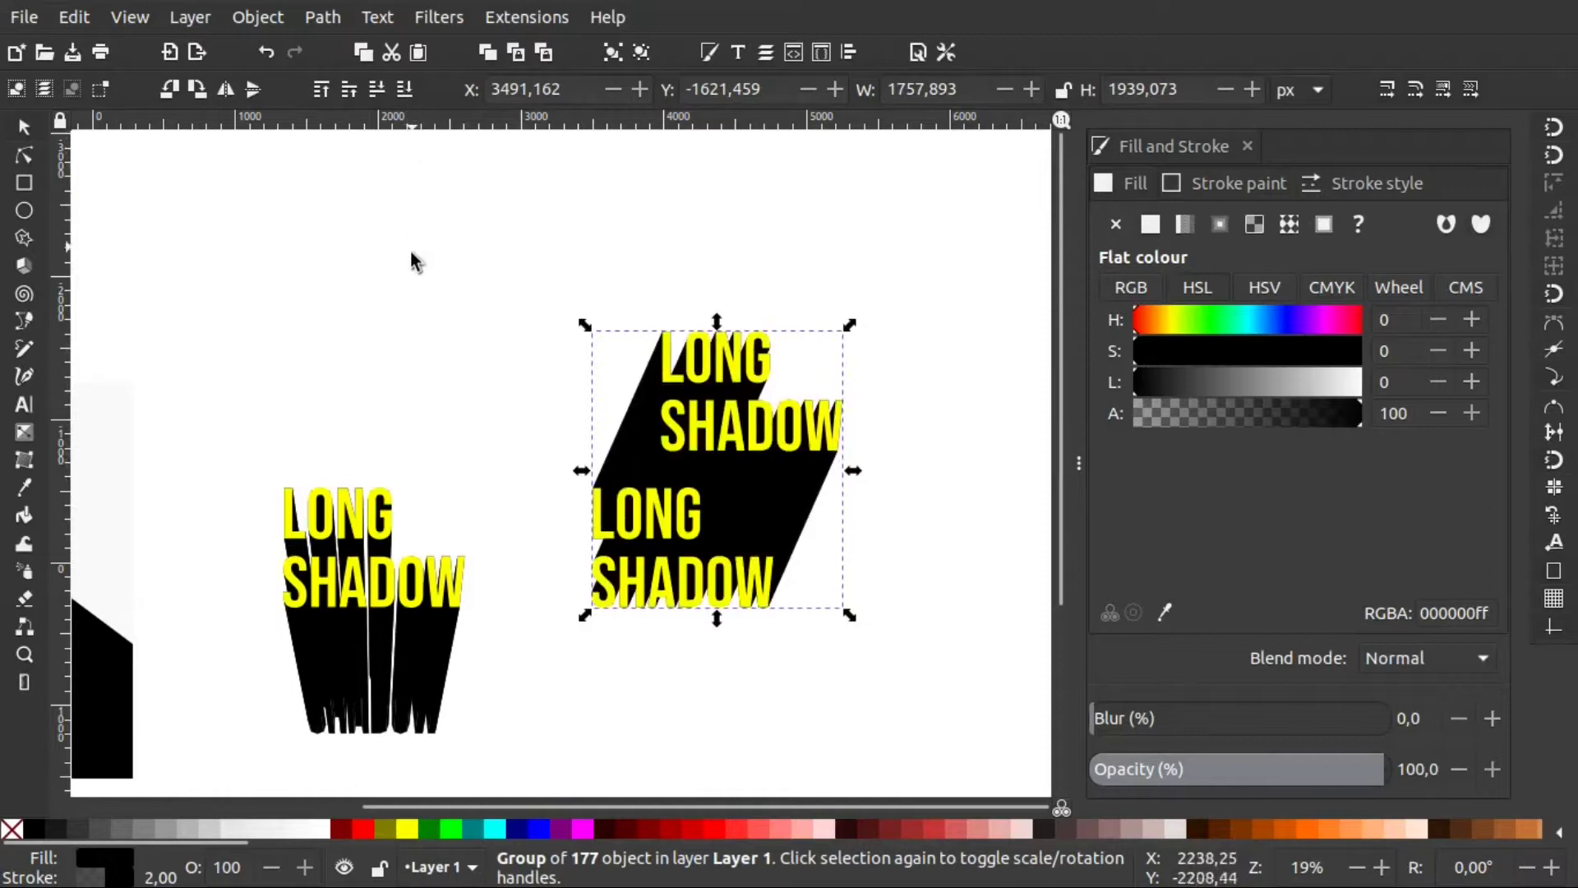
click(412, 258)
click(655, 526)
drag(741, 419, 519, 319)
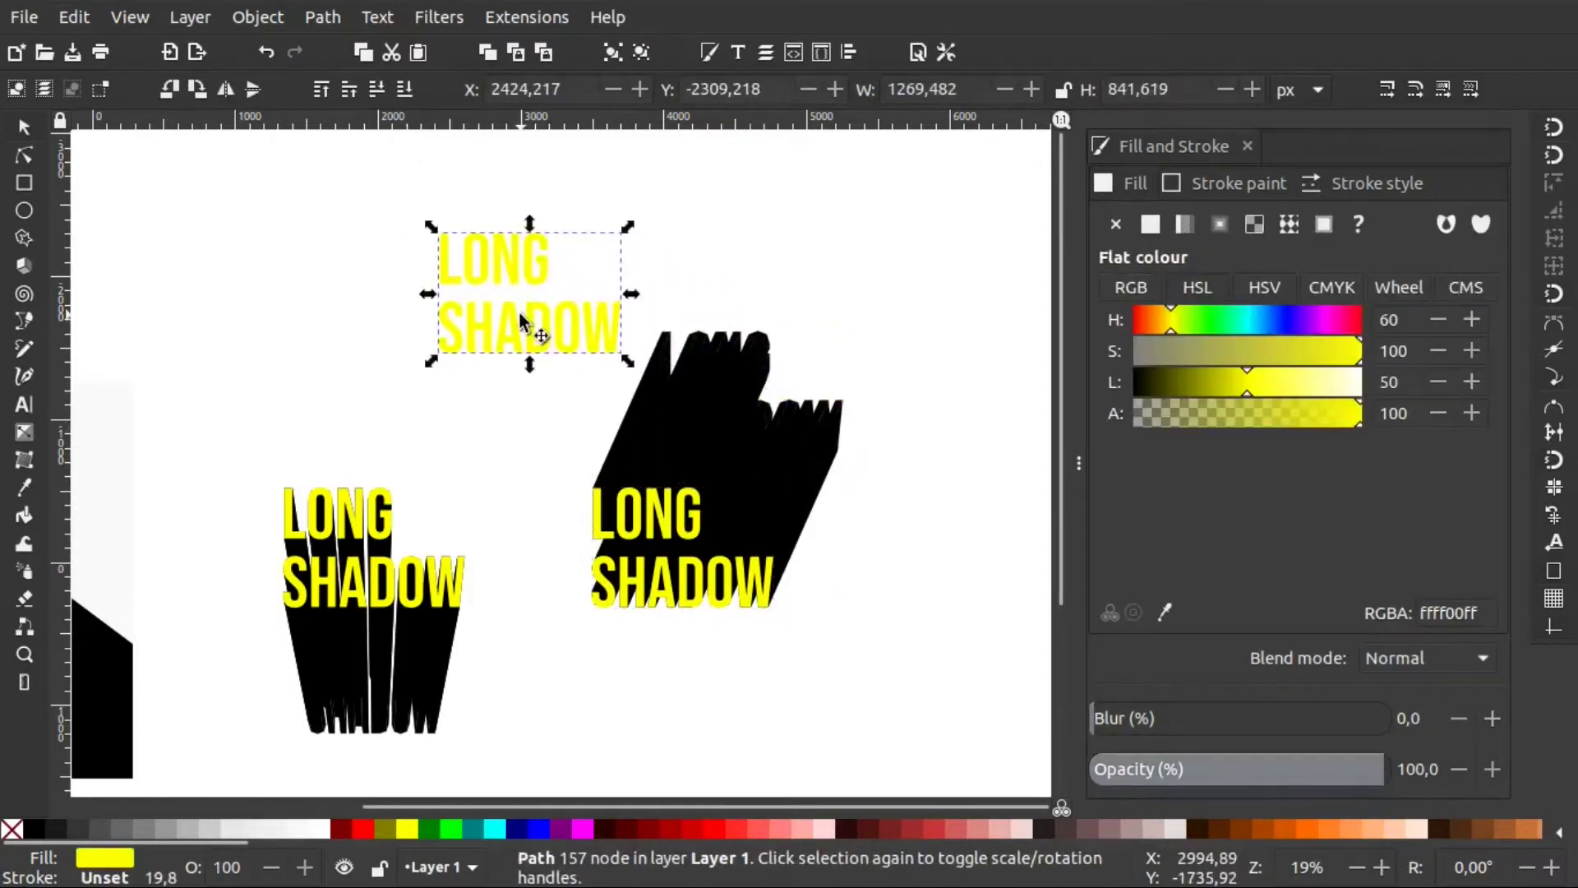
key(Delete)
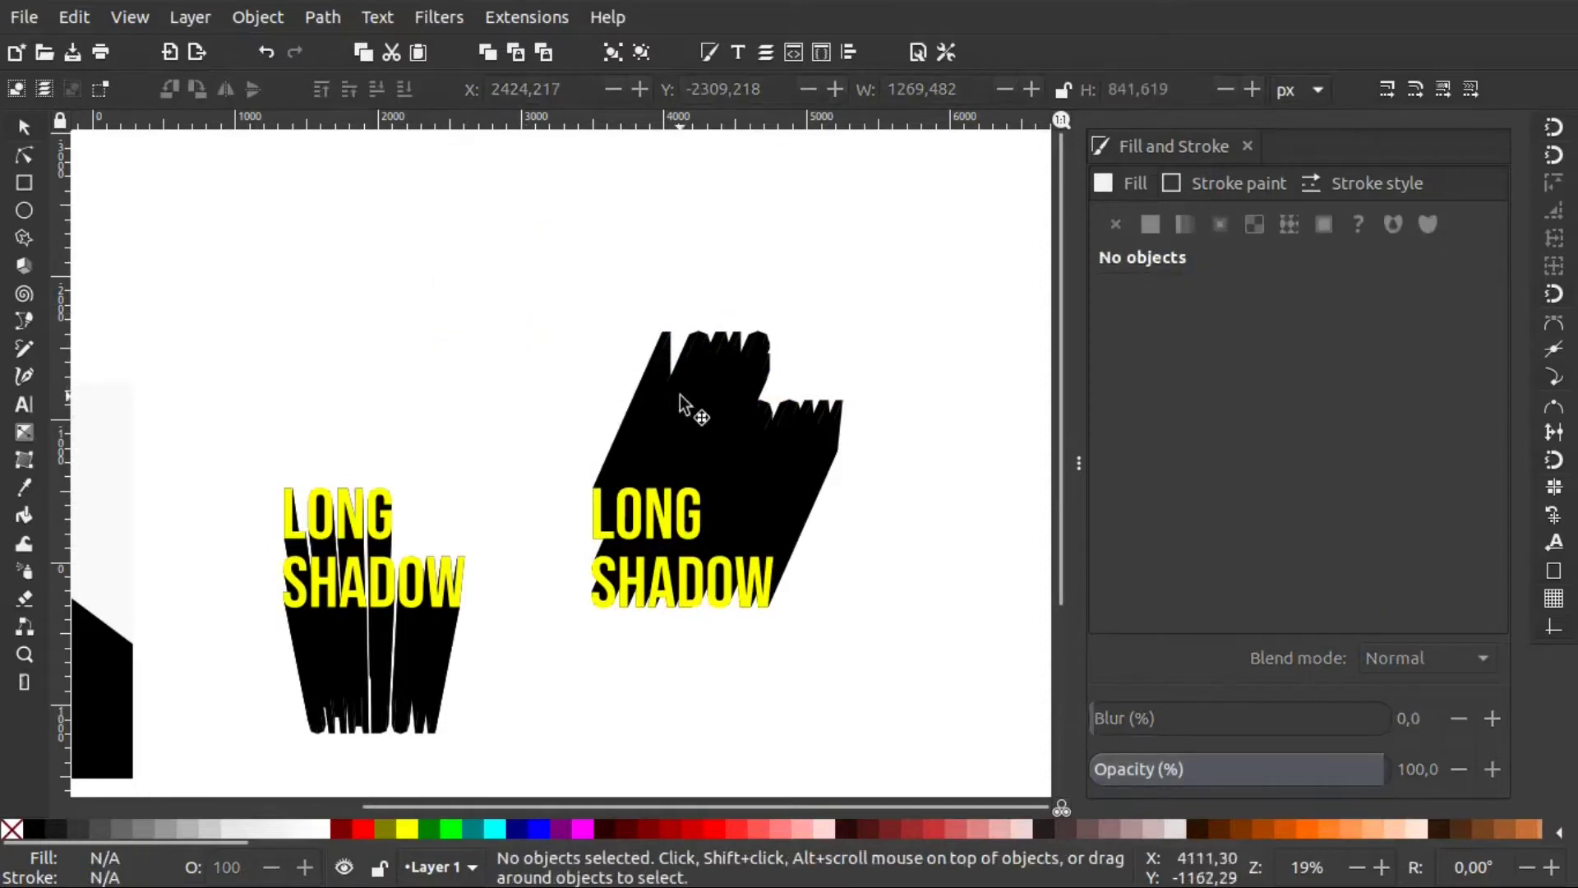
Draw a black rectangle over the diagonal shadow's ragged top, then zoom out to all three designs.
click(24, 189)
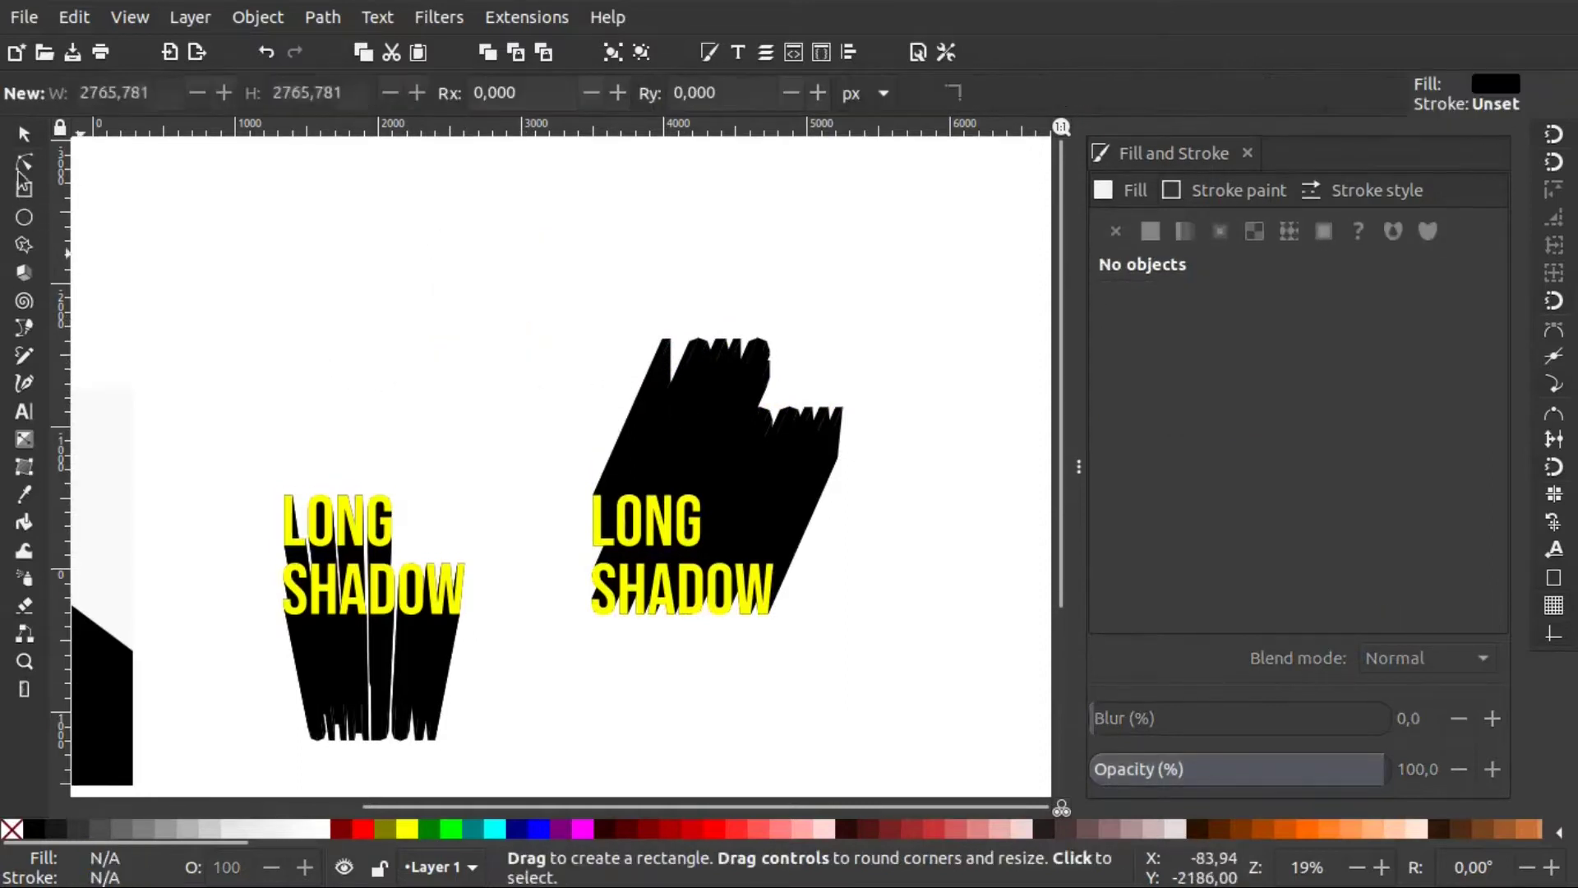
mouse_move(542, 277)
mouse_down()
mouse_move(923, 467)
mouse_move(930, 453)
mouse_up()
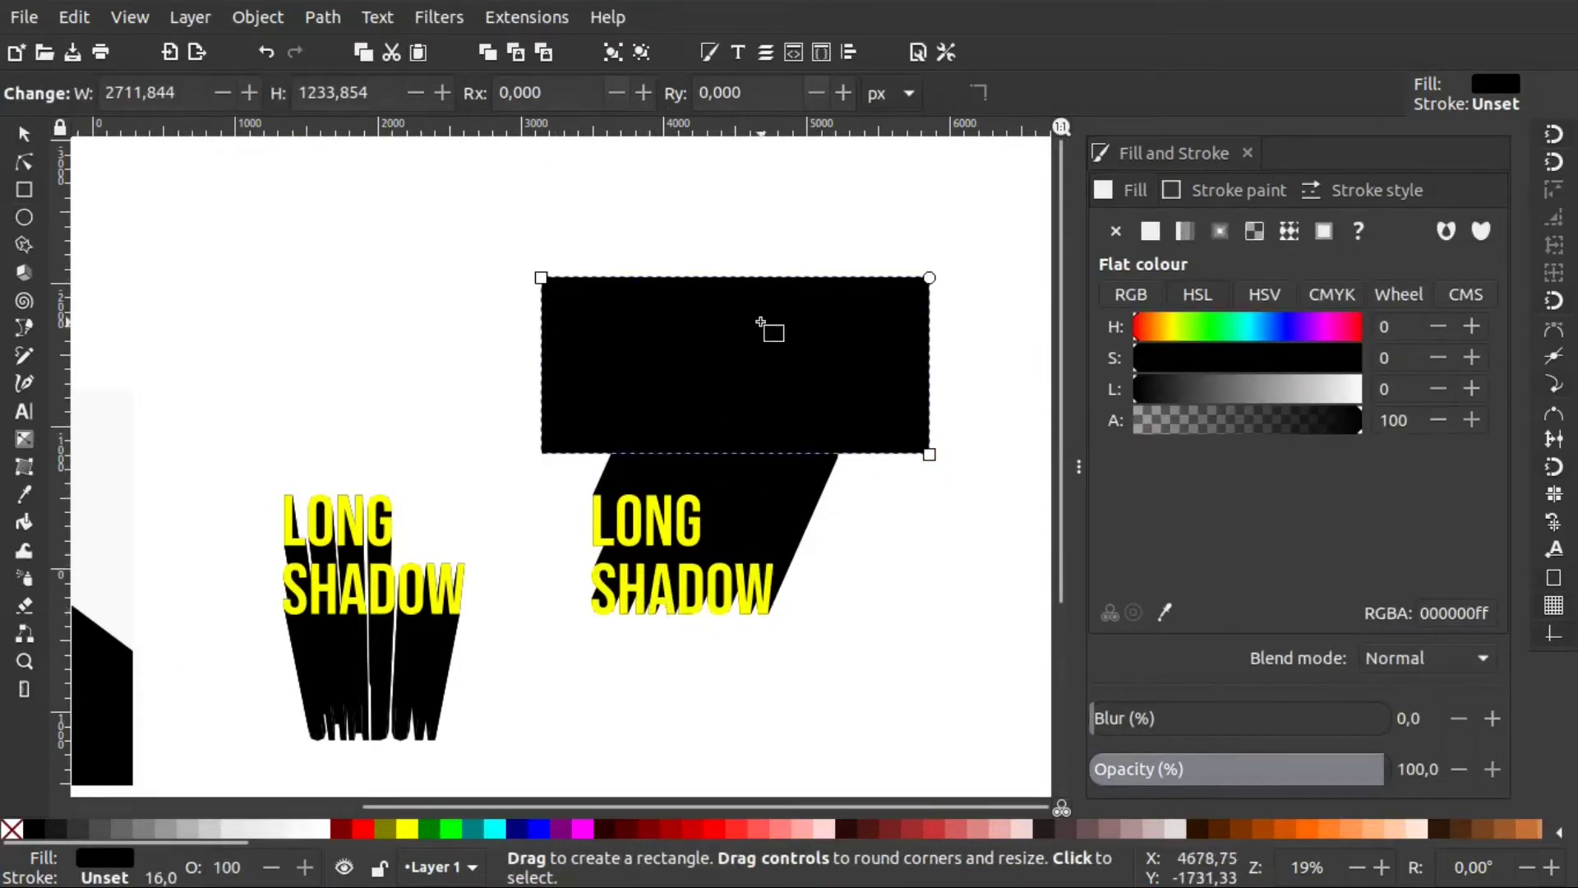
scroll(634, 546, left, 10)
scroll(634, 546, left, 5)
scroll(635, 657, right, 4)
scroll(634, 657, right, 7)
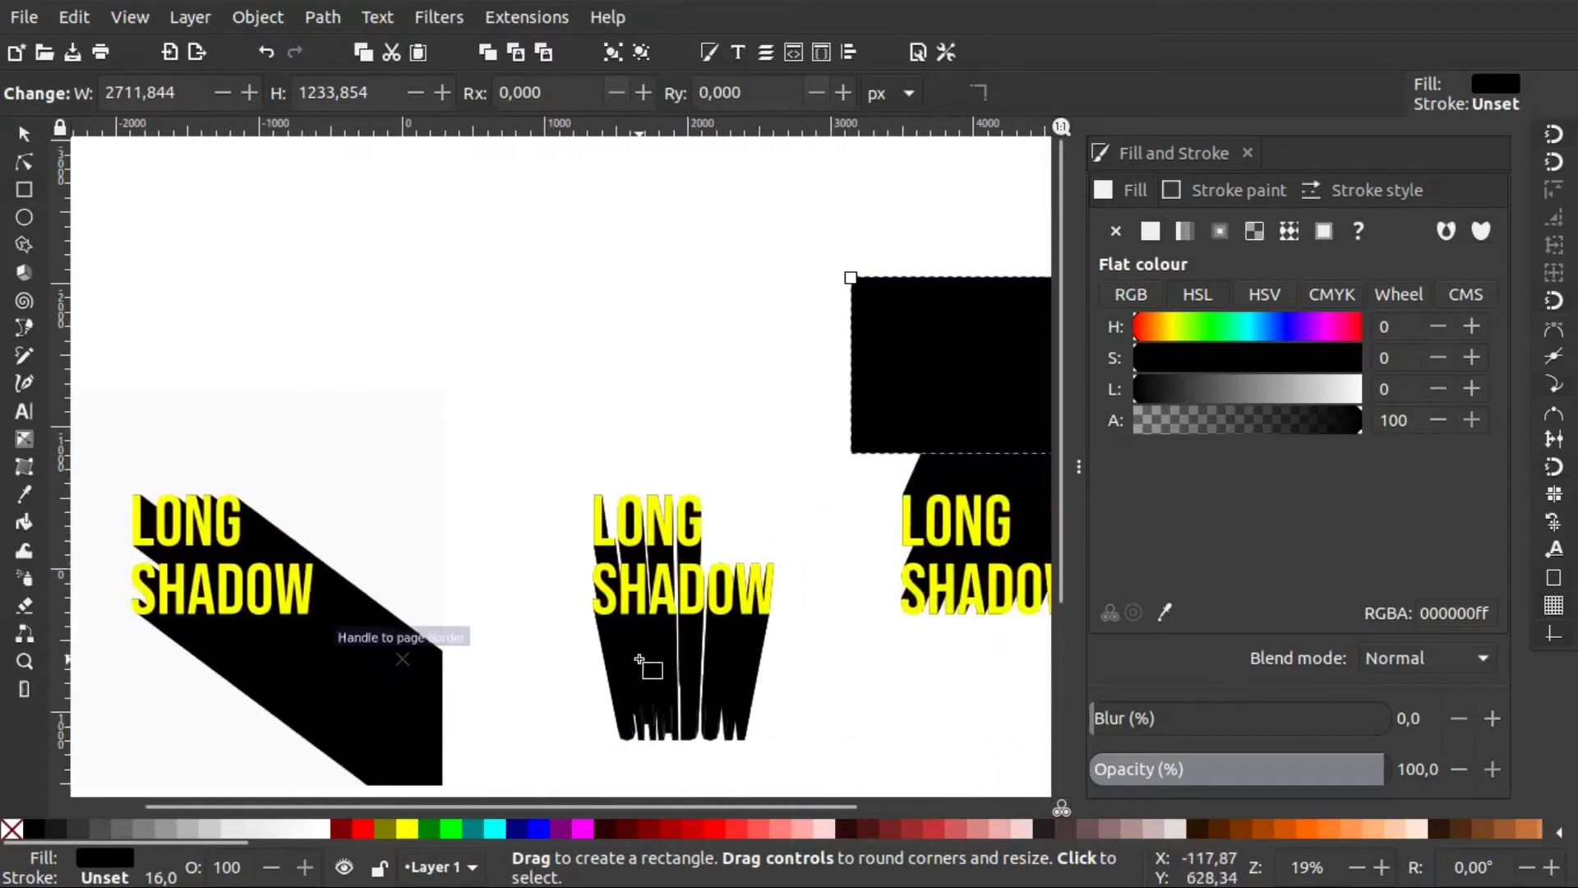
scroll(646, 666, right, 5)
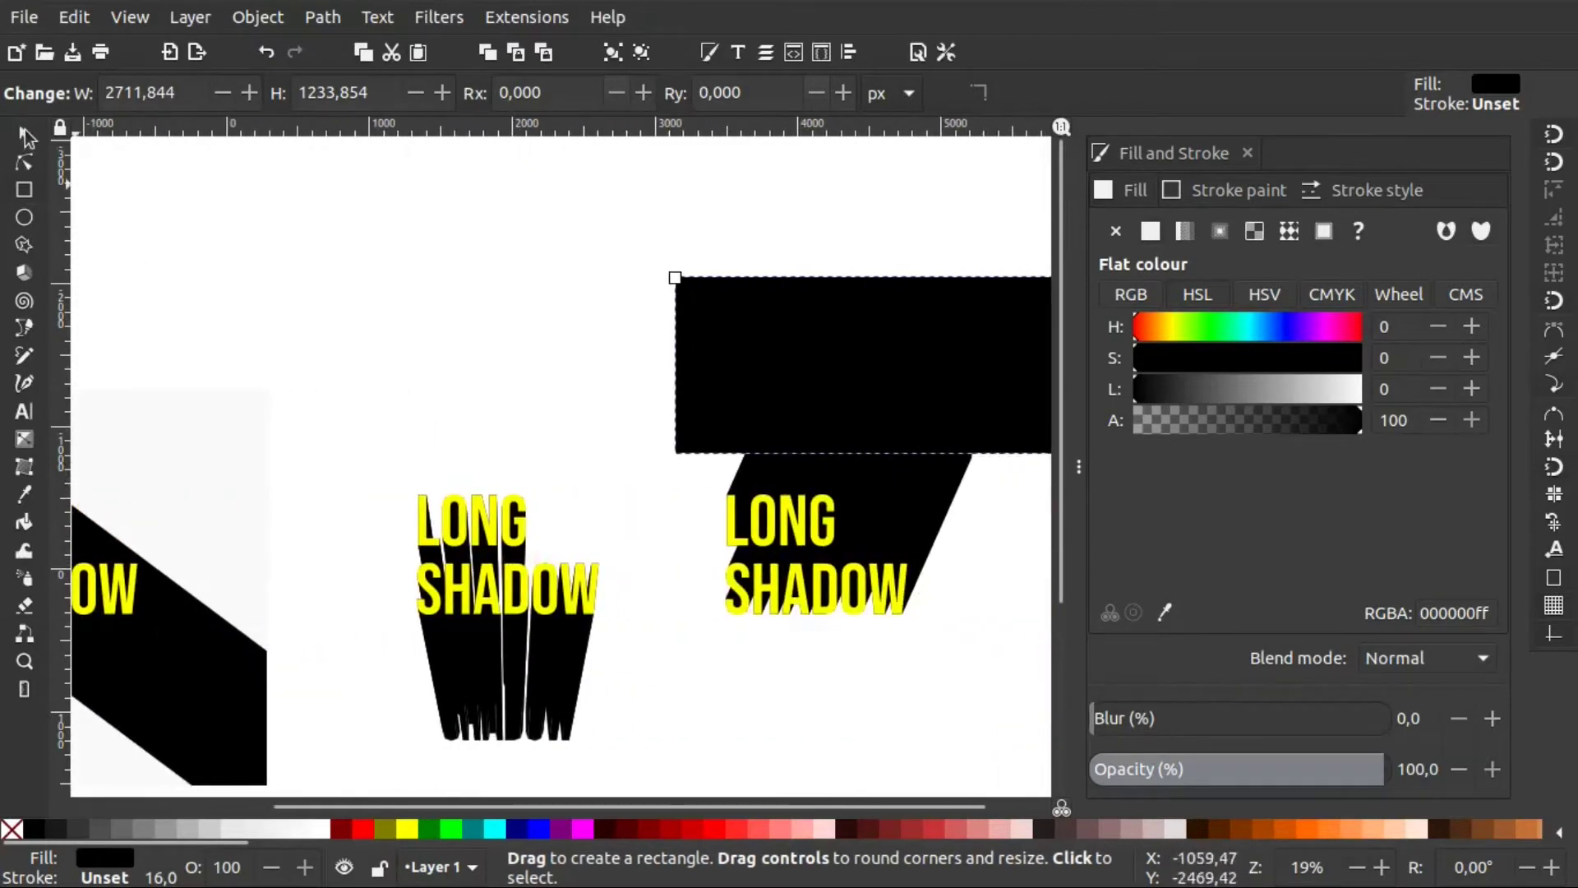
click(24, 135)
key(minus)
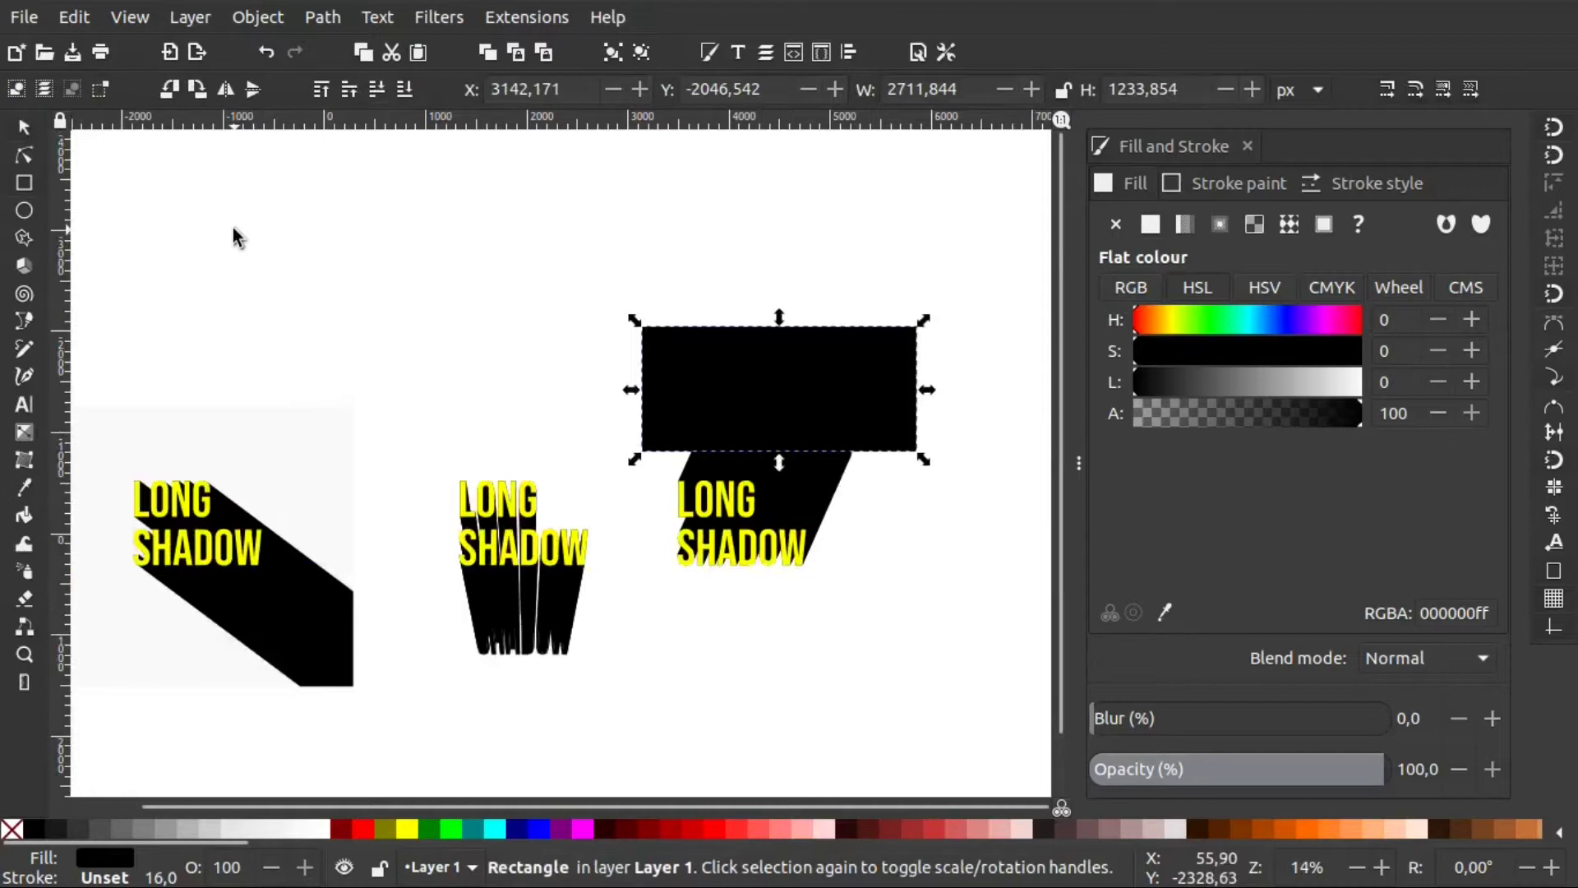
scroll(233, 227, left, 4)
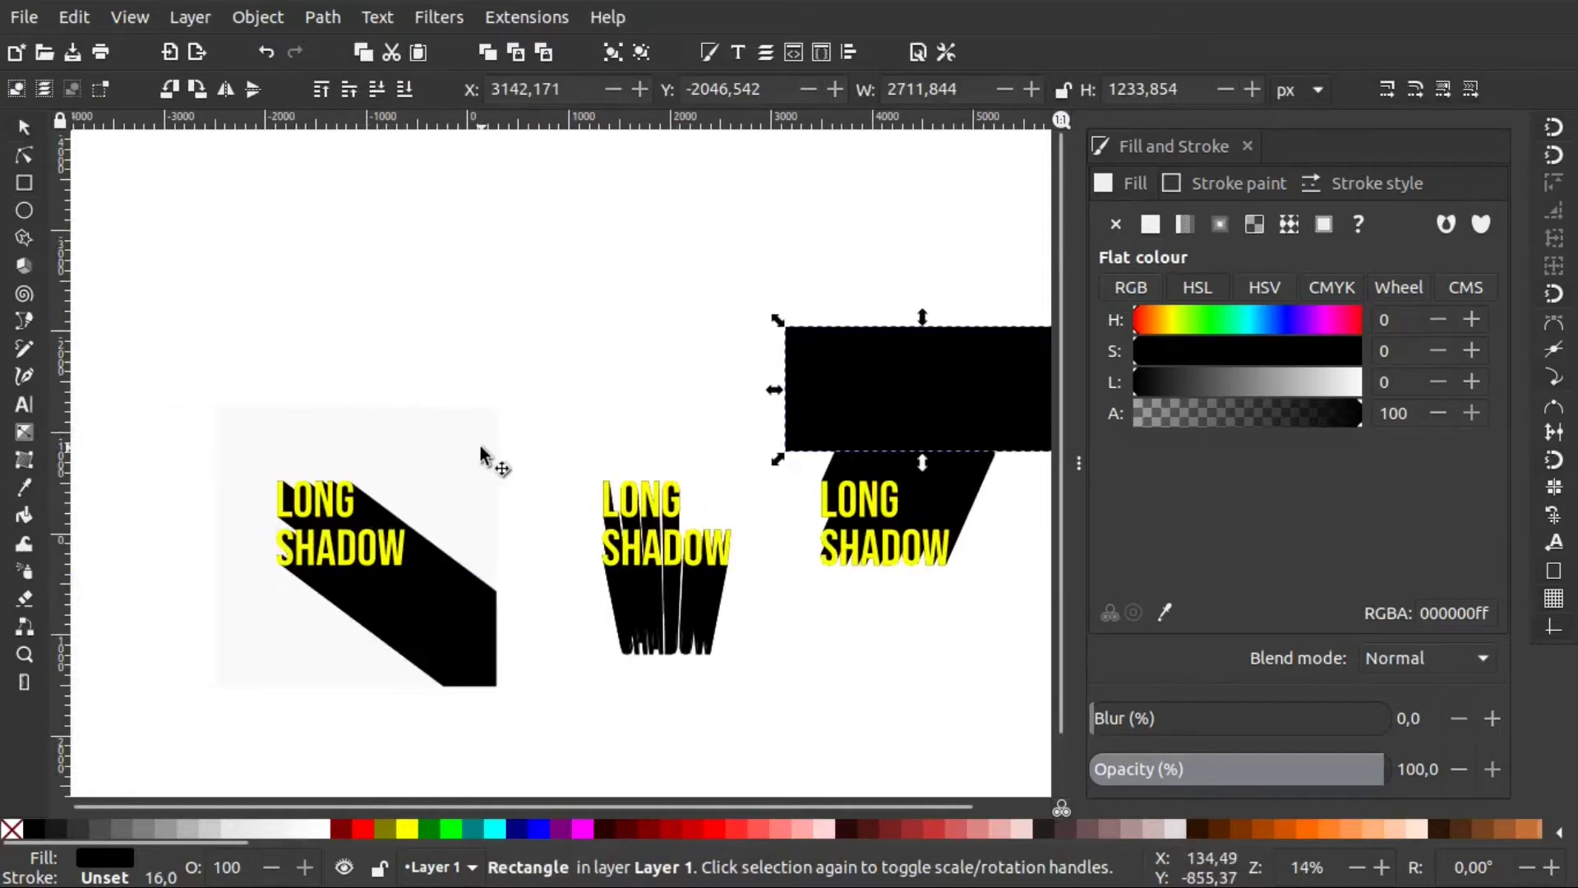